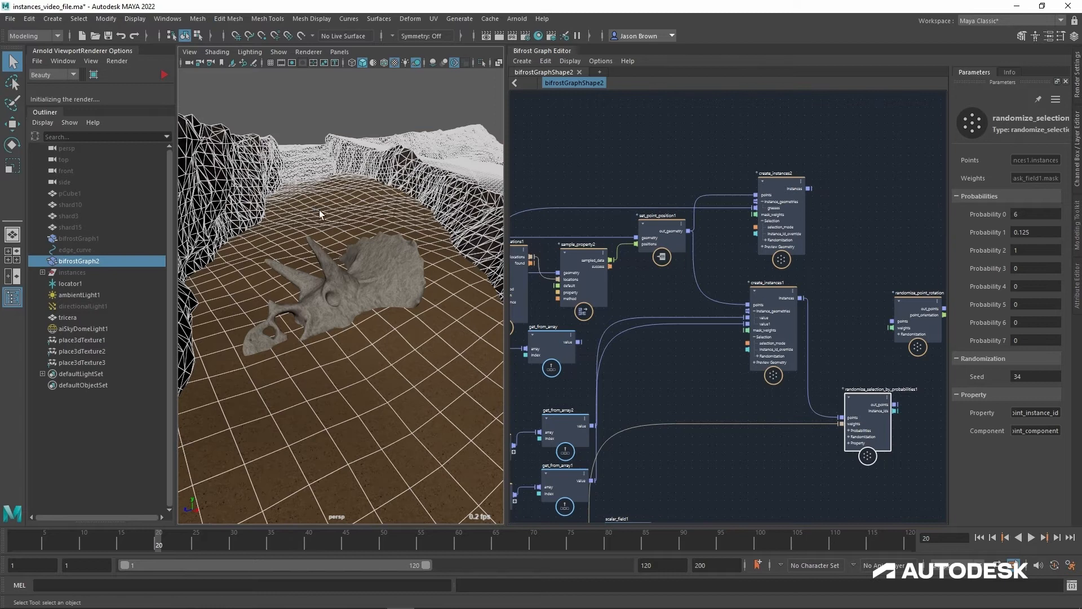
left_click(357, 289)
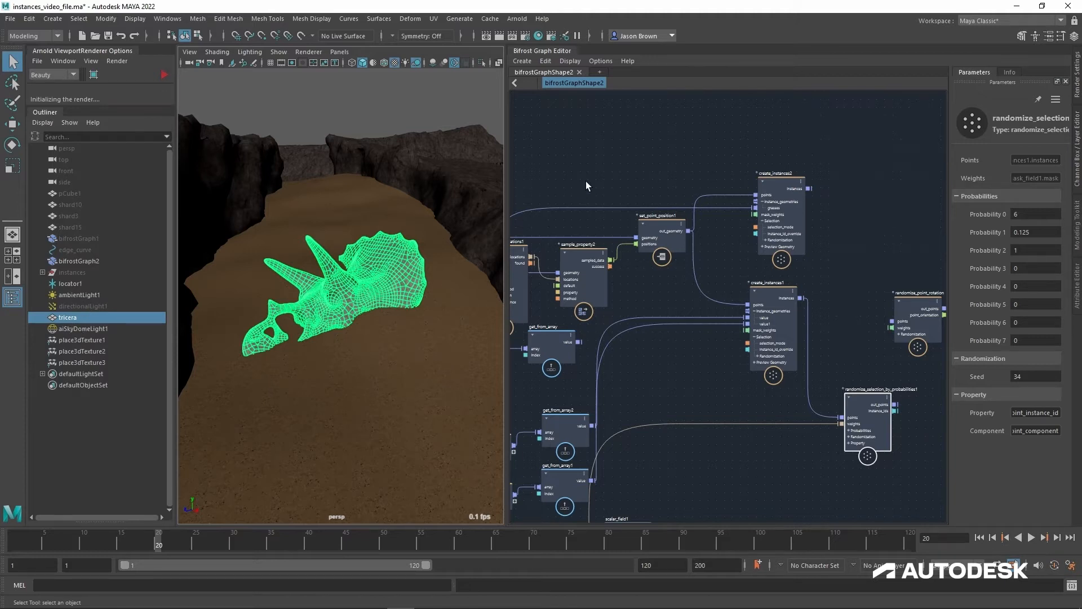
left_click(99, 448)
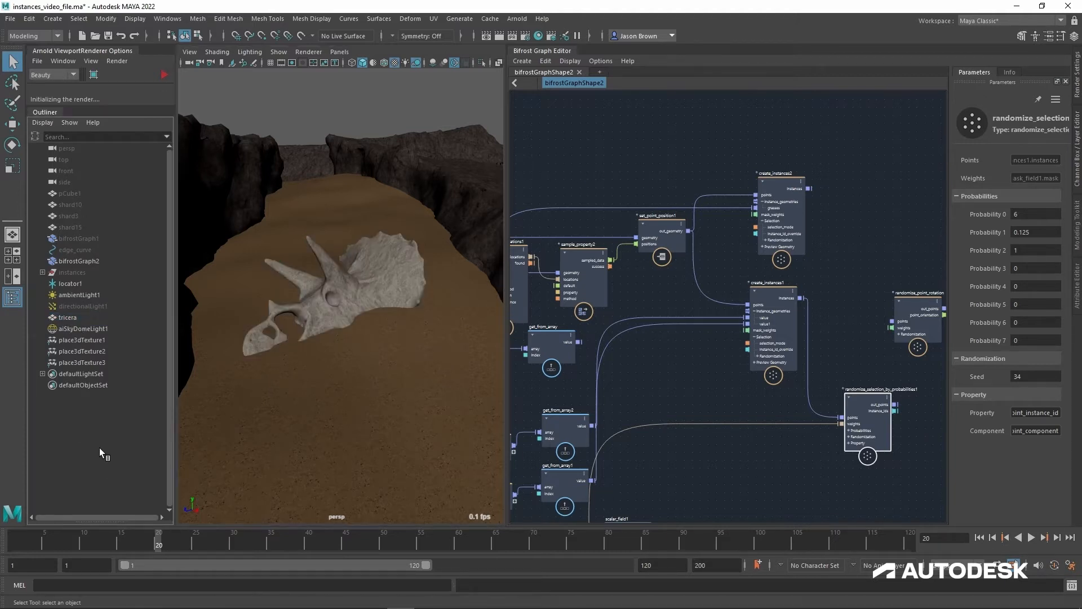
scroll(778, 177, "down", 10)
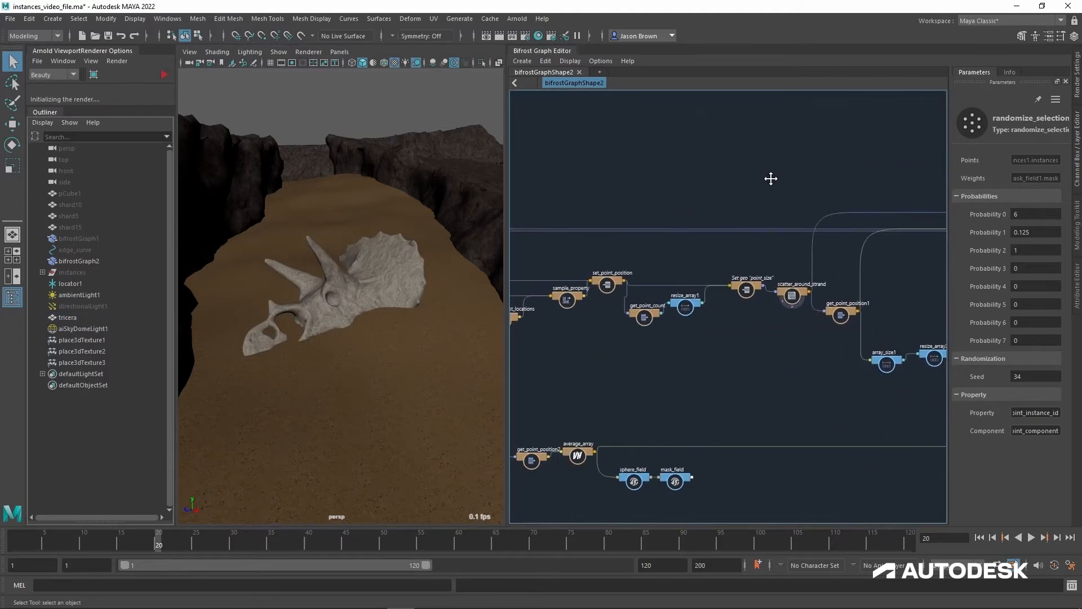
left_click(631, 319)
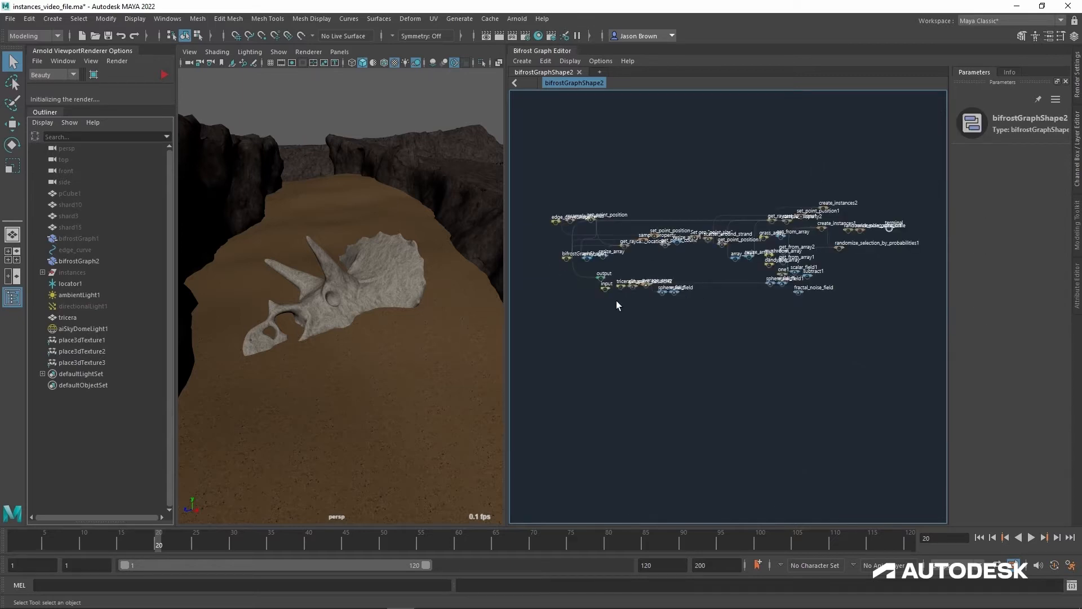
Step: Tidy the start of the graph by moving the output node closer to bifrostGraphShape1 and repositioning the array_size and resize_array nodes
key("space")
middle_click_drag(601, 307, 634, 327, "alt")
right_click_drag(634, 327, 770, 336, "alt")
middle_click_drag(770, 337, 777, 466, "alt")
right_click_drag(778, 466, 778, 483, "alt")
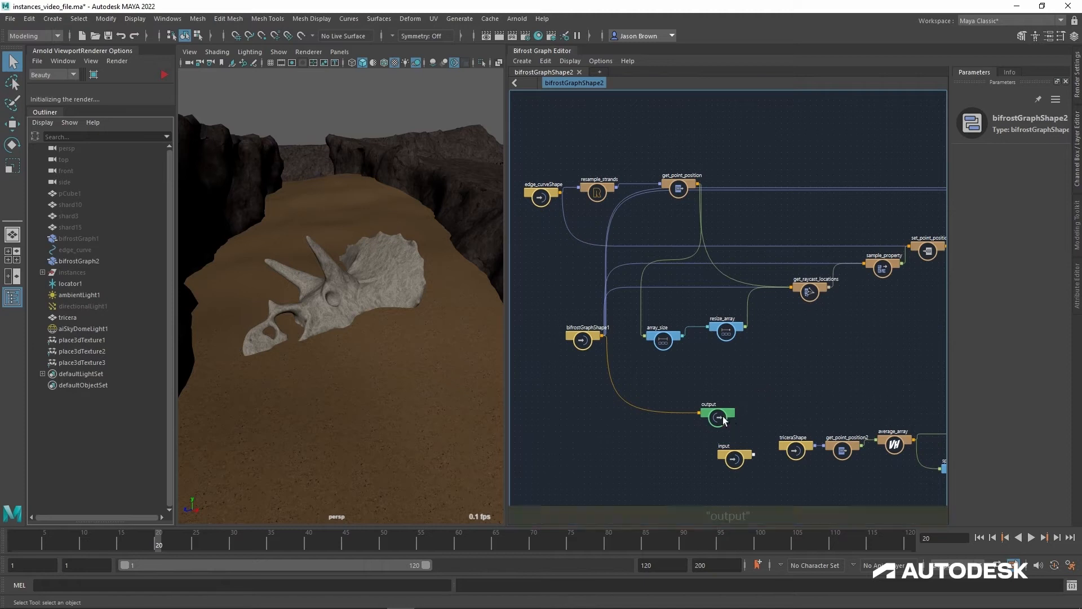
left_click_drag(722, 416, 666, 370)
middle_click_drag(728, 363, 710, 417, "alt")
left_click_drag(658, 393, 718, 362)
Step: Examine the downstream instancing section of the graph and the canyon floor around the triceratops skull
middle_click_drag(719, 365, 592, 311, "alt")
middle_click_drag(761, 341, 497, 350, "alt")
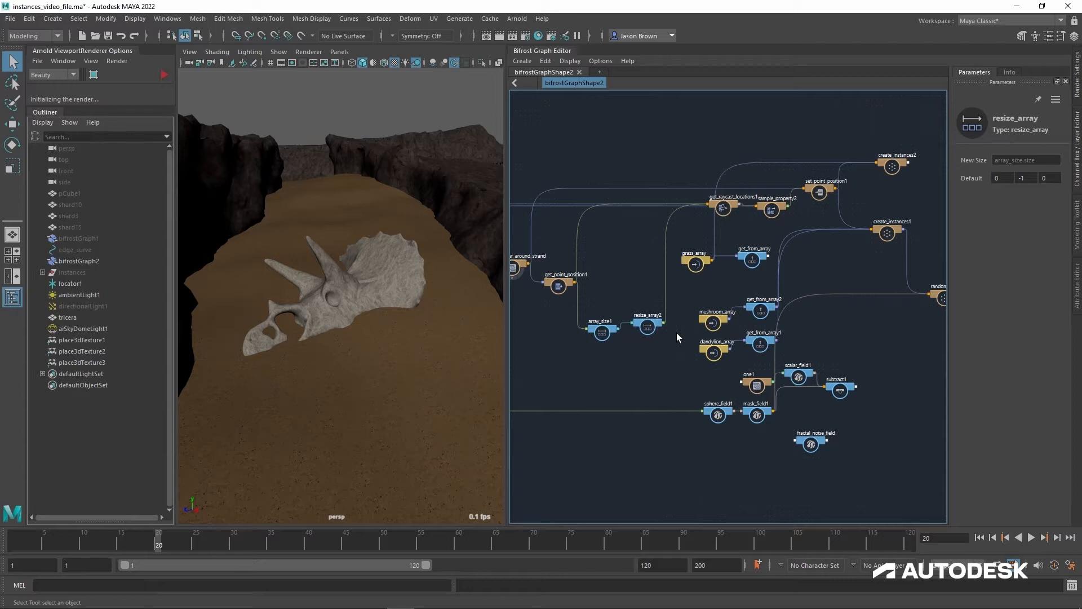
mouse_move(272, 299)
left_mouse_down("alt")
mouse_move(309, 280)
mouse_move(290, 286)
mouse_move(355, 314)
mouse_move(389, 290)
mouse_move(316, 288)
mouse_move(290, 309)
left_mouse_up("alt")
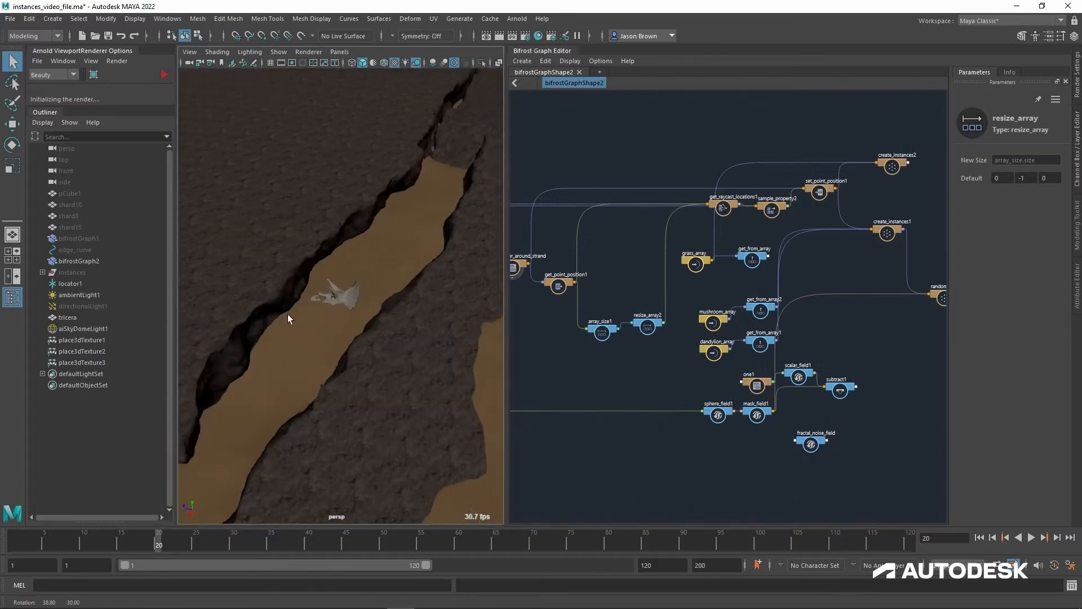
right_click_drag(290, 310, 188, 285, "alt")
left_click_drag(188, 285, 389, 289, "alt")
right_click_drag(389, 290, 464, 324, "alt")
middle_click_drag(464, 324, 406, 344, "alt")
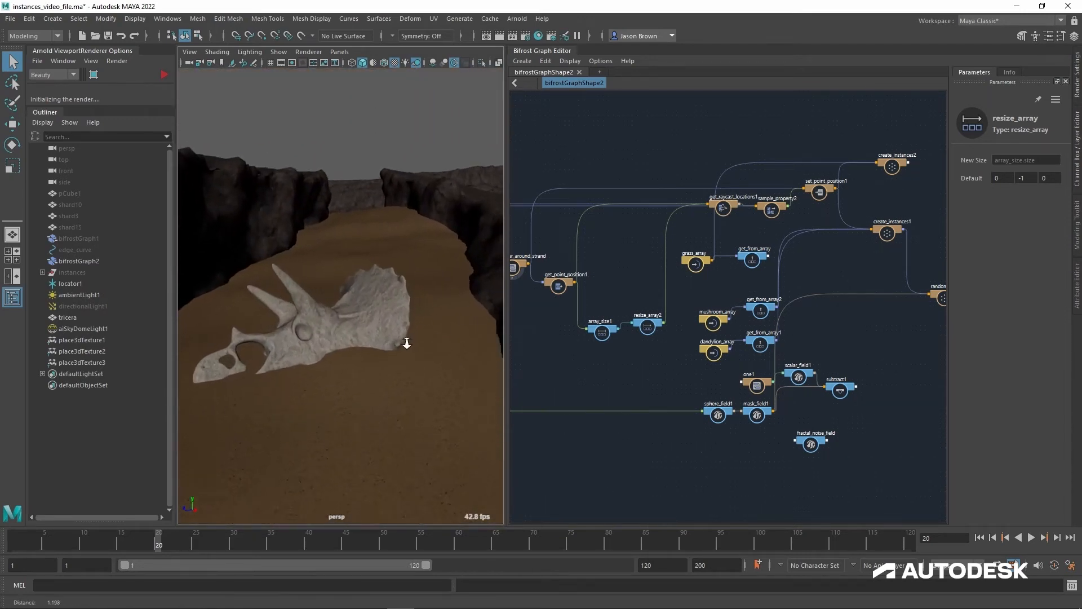
right_click_drag(406, 343, 385, 336, "alt")
left_click_drag(385, 336, 391, 345, "alt")
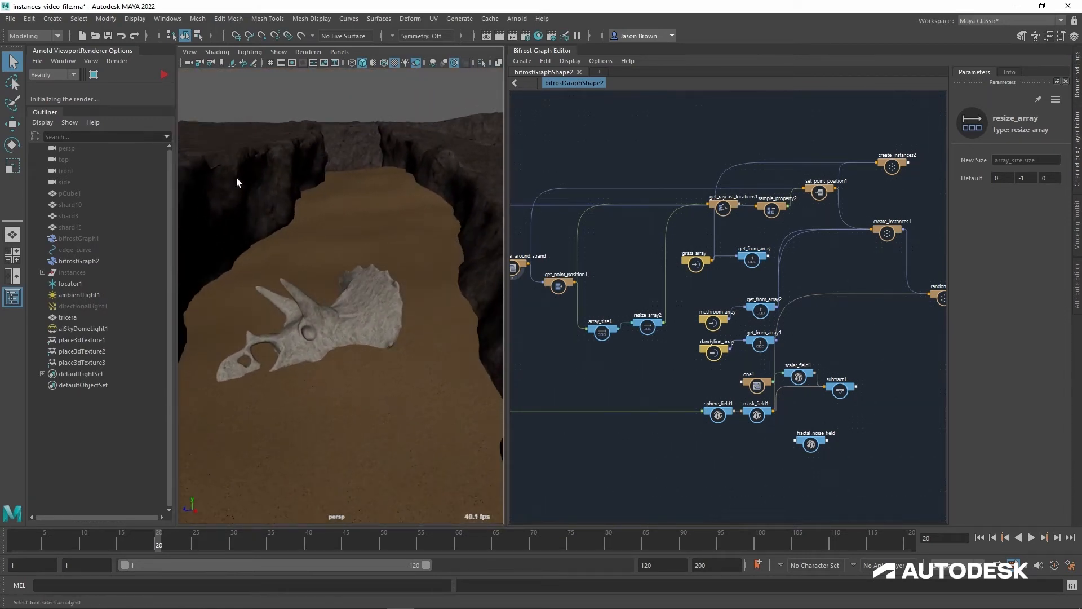
Step: Recall the cameraView1 camera bookmark and adjust it to a high view looking down on the canyon
left_click(196, 53)
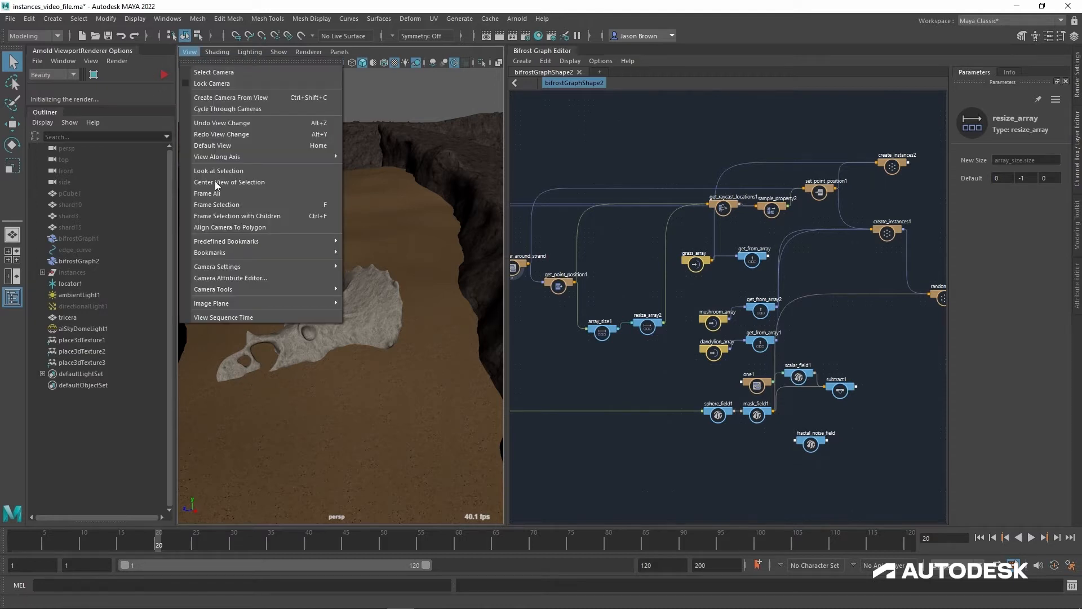
mouse_move(236, 266)
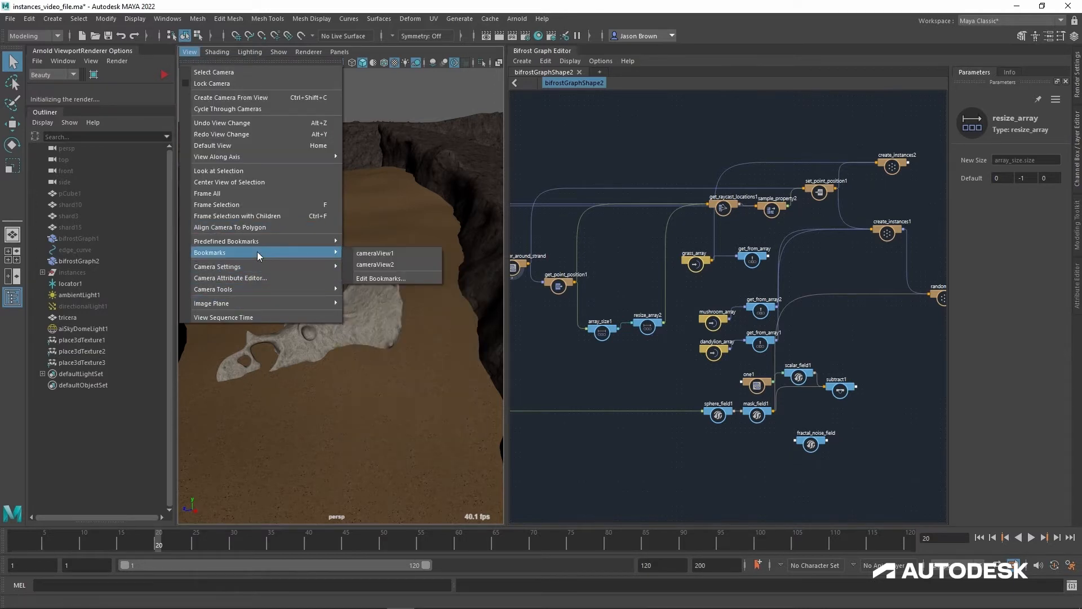
left_click(367, 255)
left_click_drag(368, 260, 345, 311, "alt")
right_click_drag(370, 293, 347, 269, "alt")
middle_click_drag(347, 269, 355, 252, "alt")
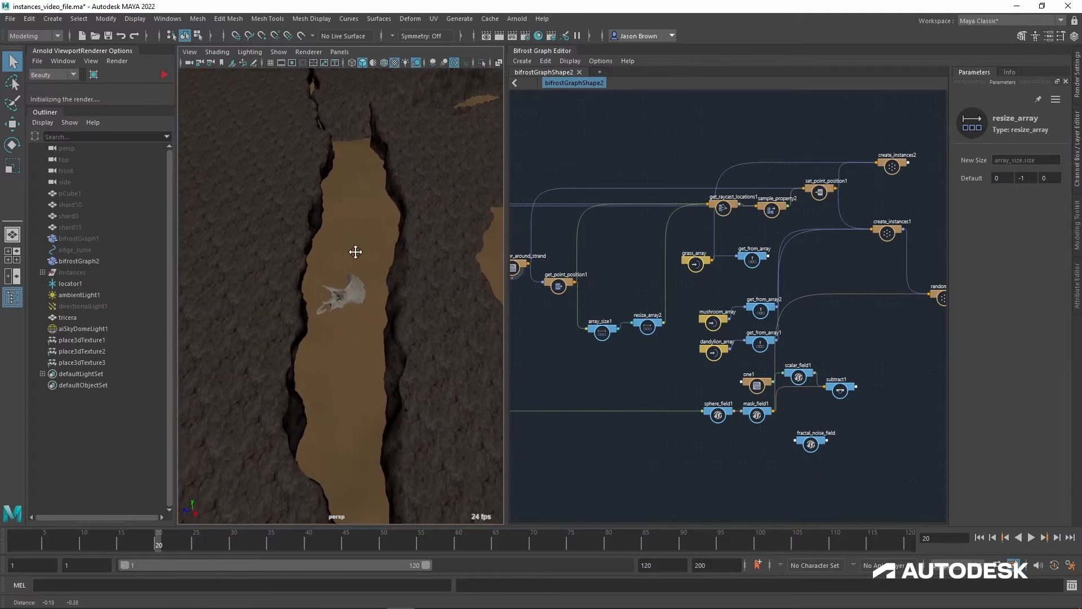
Step: Select the scatter_around_strand node and shift it slightly upward relative to the Set geo "point_size" node
middle_click_drag(568, 366, 703, 365, "alt")
right_click_drag(703, 364, 758, 367, "alt")
middle_click_drag(671, 338, 711, 353, "alt")
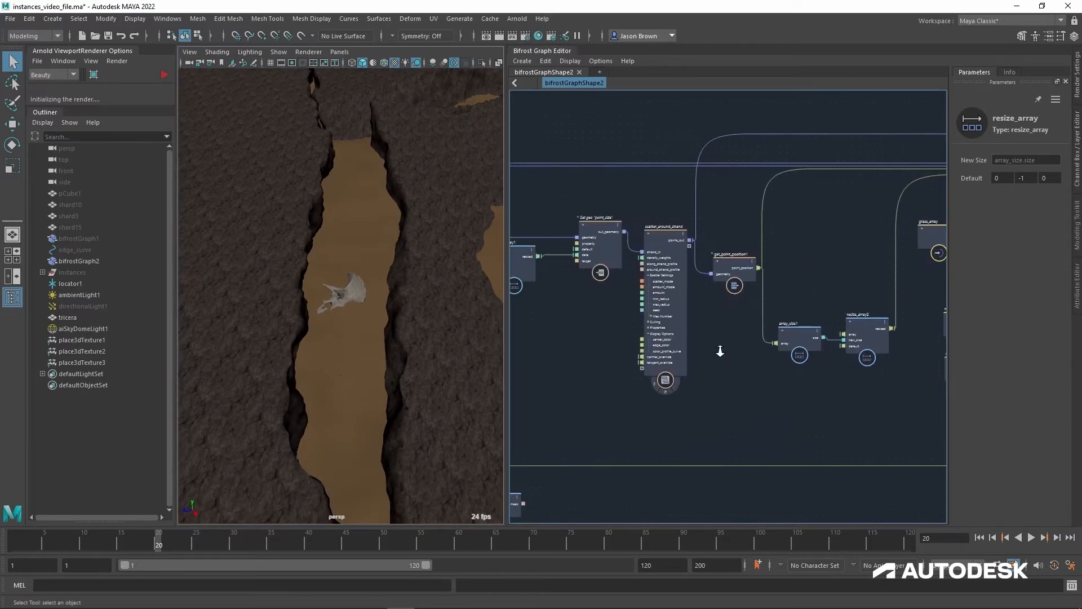
right_click_drag(720, 350, 754, 353, "alt")
middle_click_drag(754, 353, 788, 379, "alt")
right_click_drag(788, 379, 803, 379, "alt")
left_click_drag(691, 226, 683, 198)
middle_click_drag(621, 338, 737, 337, "alt")
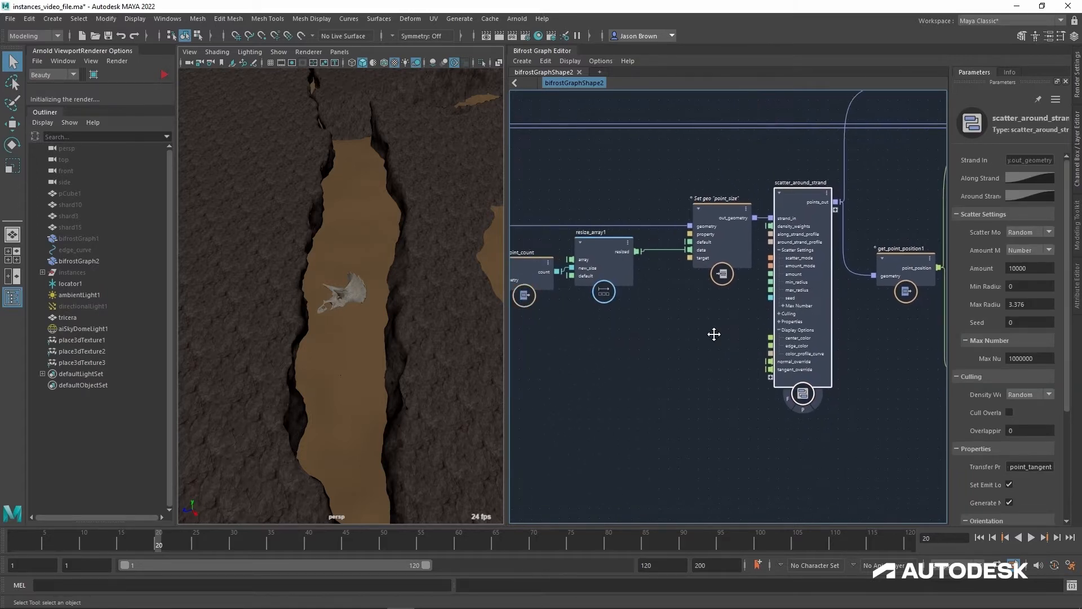
Step: Review the node chain from edge_curveShape and resample_strands through the raycast and sampling nodes to the Set geo "point_size" node
middle_click_drag(660, 322, 892, 316, "alt")
middle_click_drag(574, 313, 871, 325, "alt")
middle_click_drag(548, 297, 859, 289, "alt")
middle_click_drag(641, 250, 525, 285, "alt")
middle_click_drag(547, 176, 660, 237, "alt")
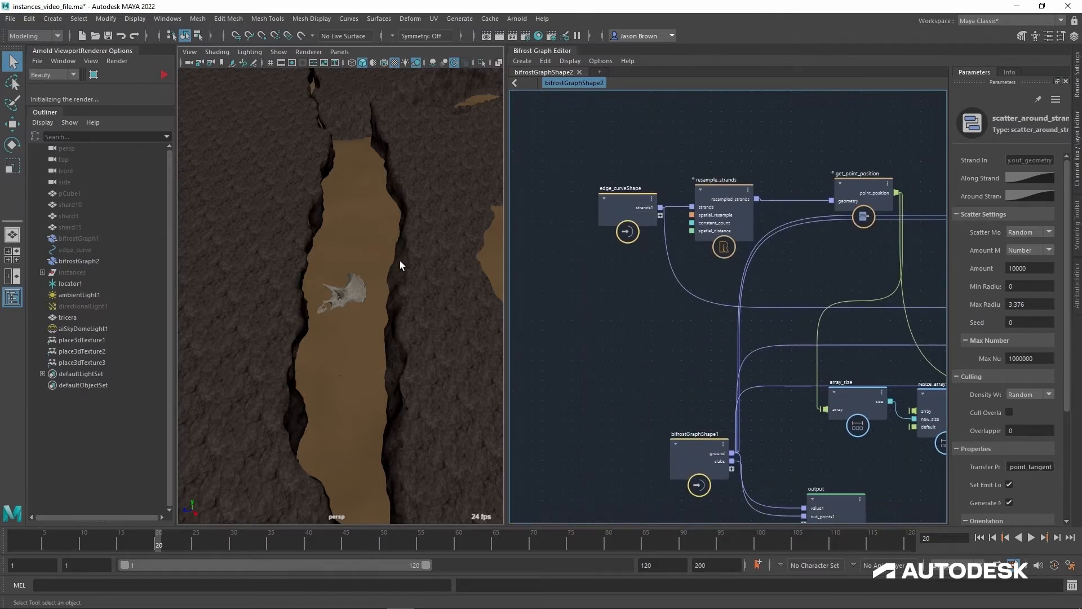
middle_click_drag(801, 280, 549, 254, "alt")
middle_click_drag(893, 259, 637, 244, "alt")
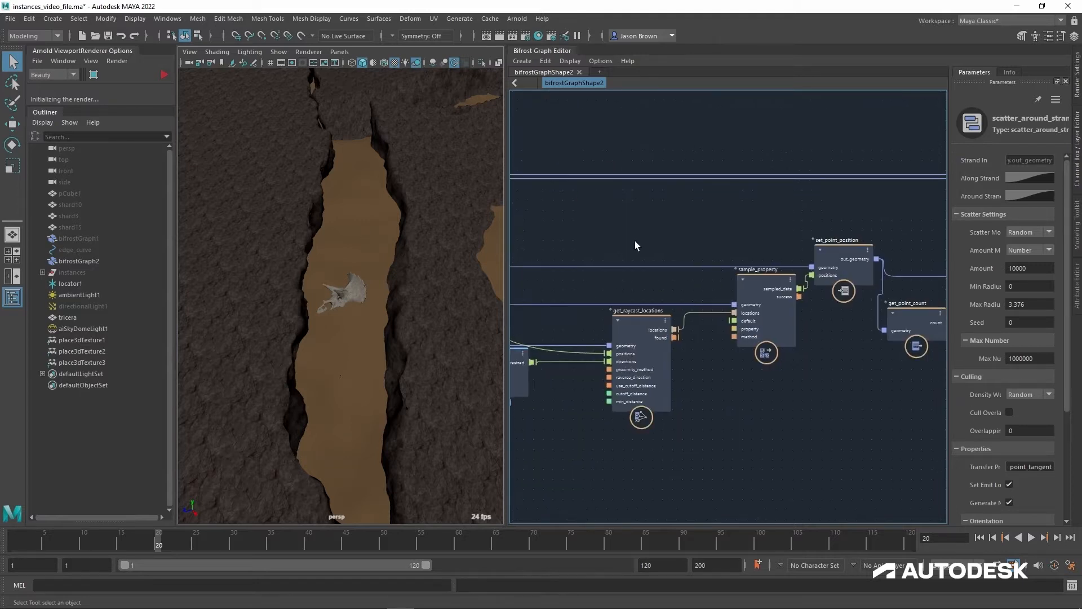
middle_click_drag(893, 239, 587, 235, "alt")
mouse_move(791, 242)
middle_mouse_down("alt")
mouse_move(541, 243)
mouse_move(648, 222)
middle_mouse_up("alt")
Step: Add a terminal node above scatter_around_strand and connect the Set geo "point_size" out_geometry output to its proxy input
left_click_drag(682, 237, 712, 119)
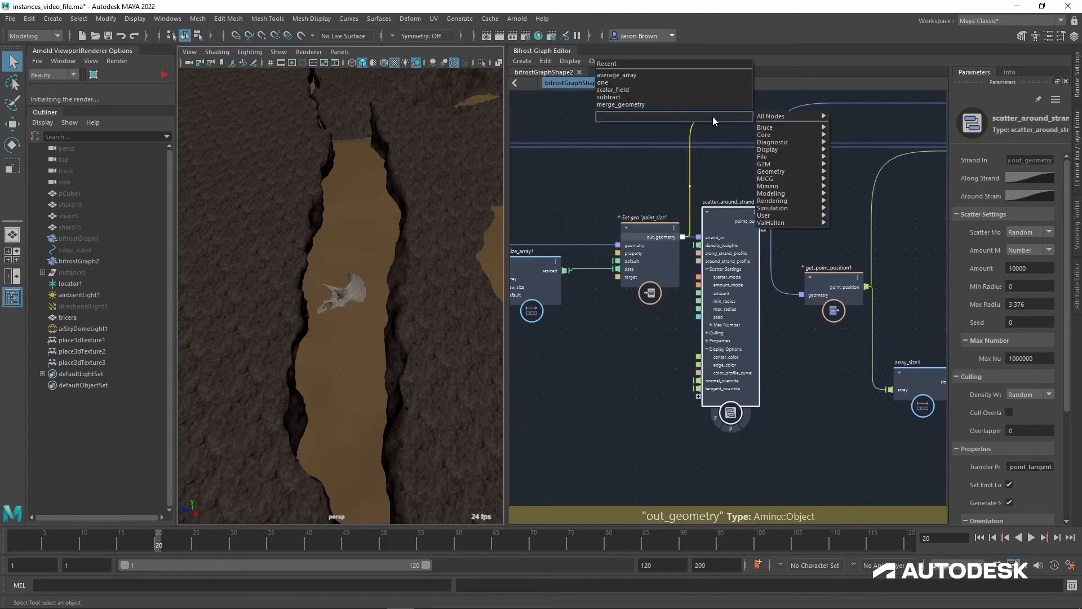
type("terminal")
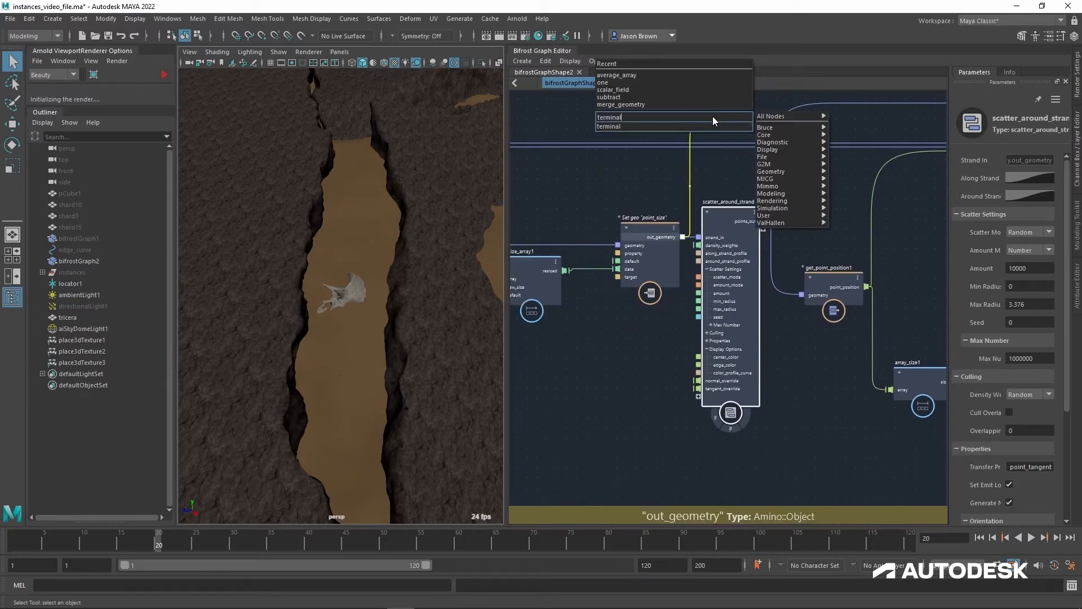
key("Down")
key("Return")
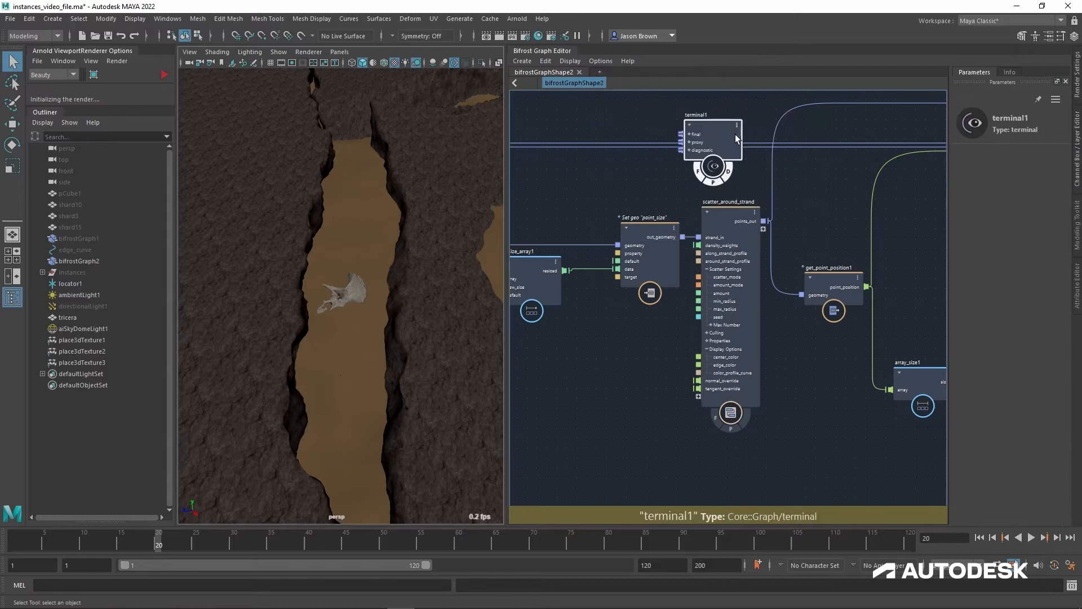
left_click_drag(683, 237, 716, 118)
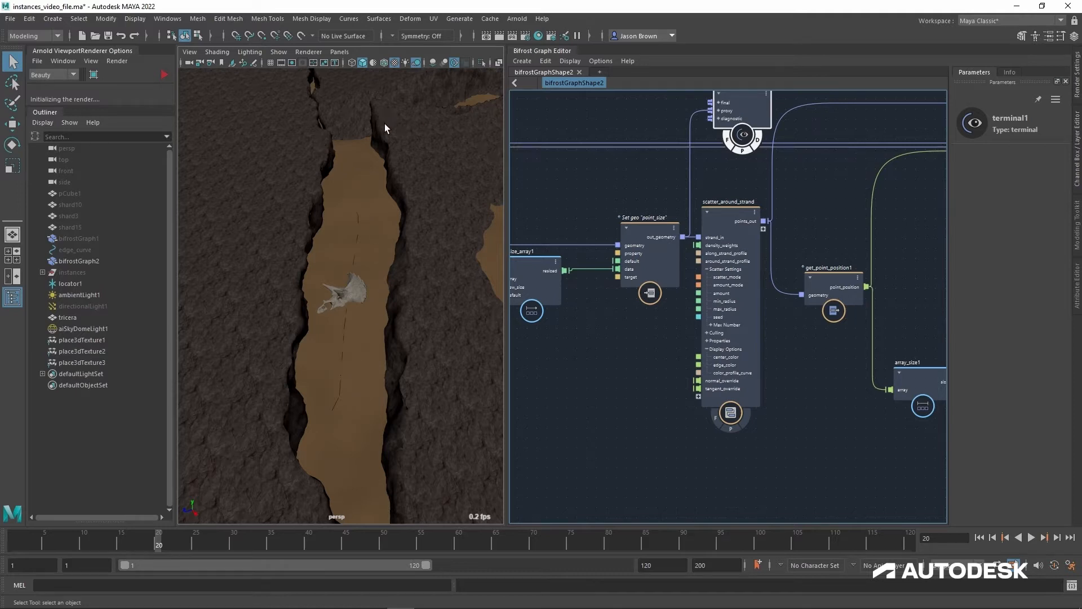
Step: Move the Set geo "point_size" node away from scatter_around_strand and switch off the proxy display of terminal1
left_click_drag(398, 144, 374, 220, "alt")
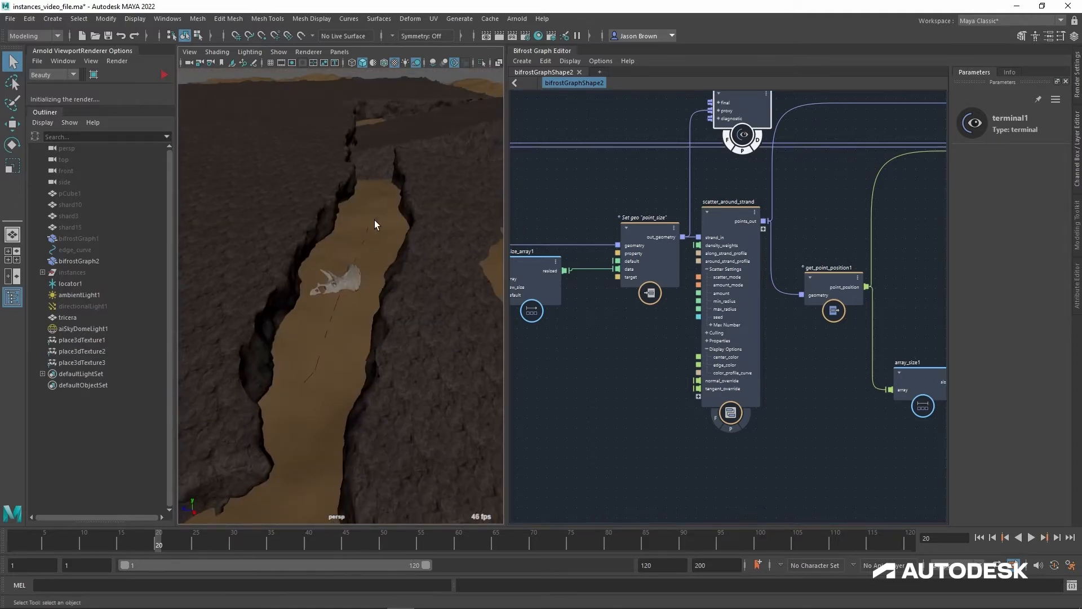
left_click(376, 202)
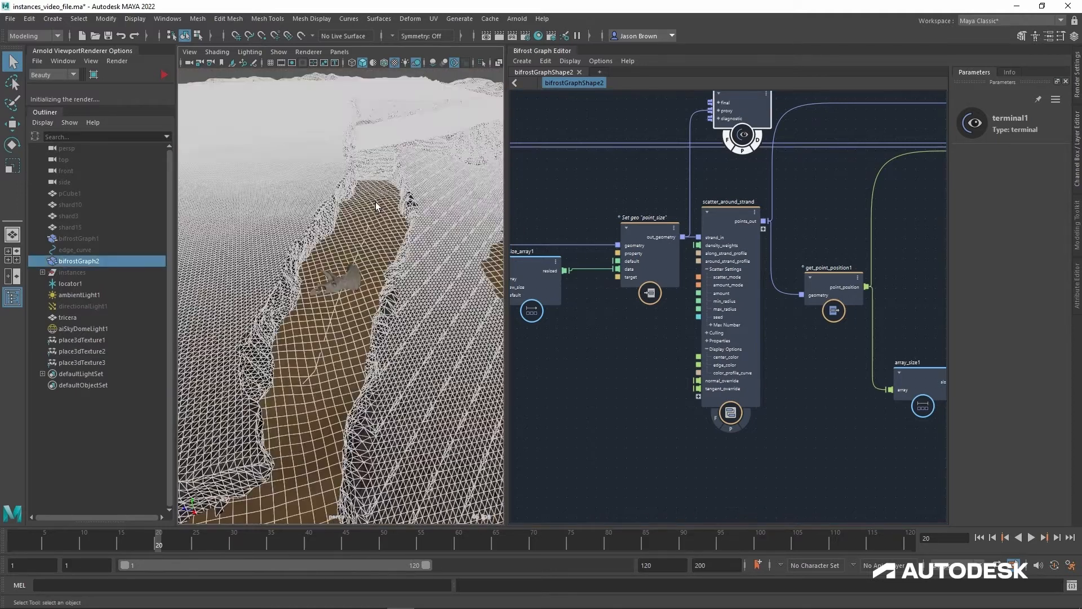
left_click(436, 76)
left_click_drag(374, 188, 406, 252, "alt")
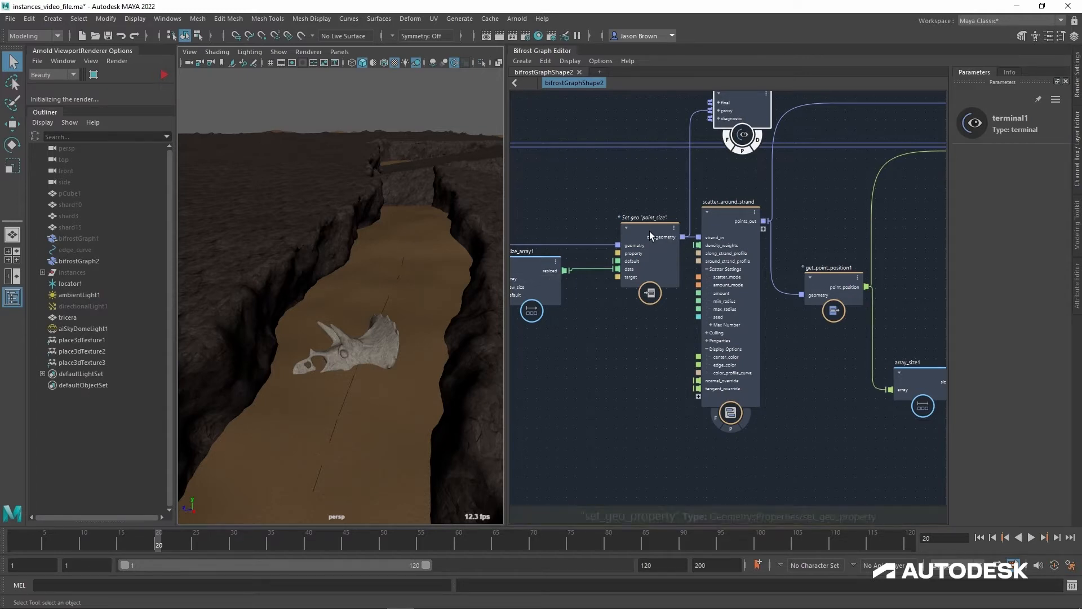
left_click_drag(649, 232, 616, 242)
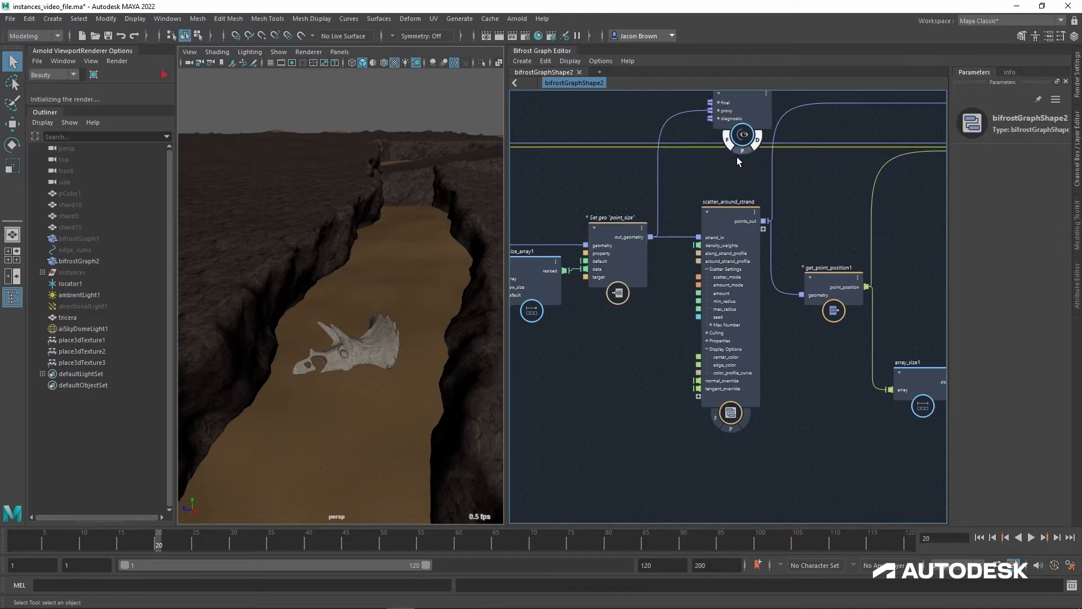
Step: Turn on the proxy display of the scatter_around_strand node and inspect its scattered points along the canyon
left_click(726, 214)
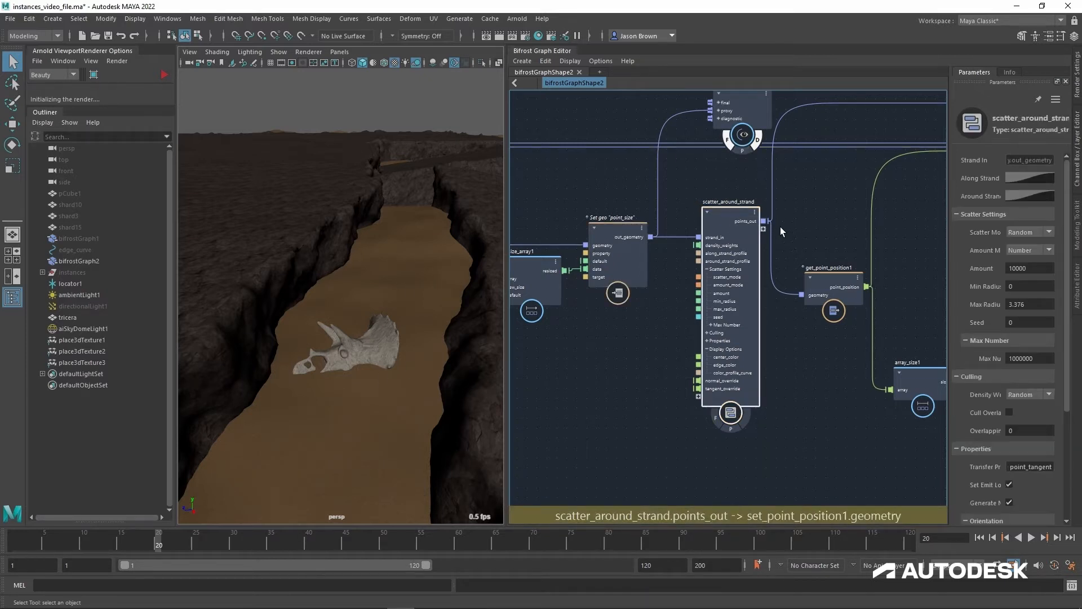
left_click(731, 428)
mouse_move(372, 336)
left_mouse_down("alt")
mouse_move(351, 265)
mouse_move(353, 343)
left_mouse_up("alt")
right_click_drag(353, 343, 271, 343, "alt")
left_click_drag(271, 343, 360, 342, "alt")
Step: Add a second terminal node above create_instances2 and connect set_point_position1's out_geometry output to its proxy input
middle_click_drag(826, 392, 569, 338)
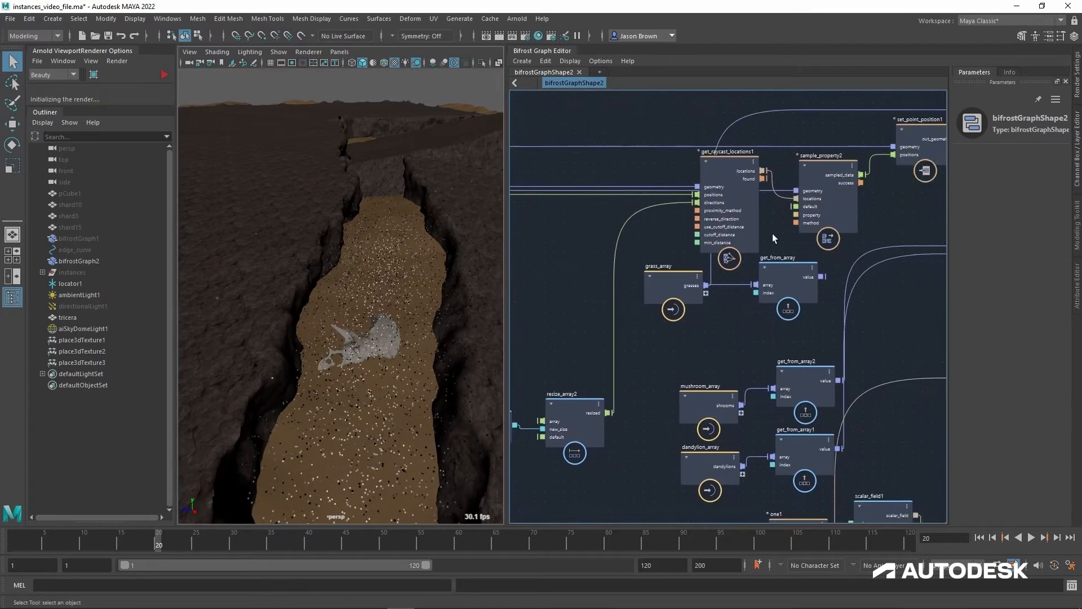
middle_click_drag(883, 215, 684, 292)
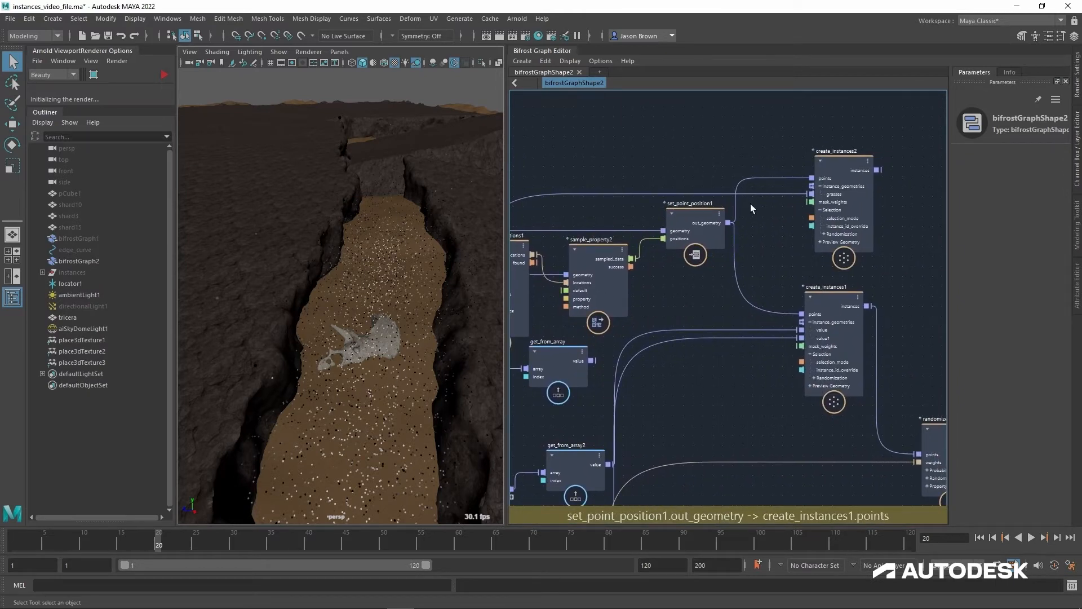
mouse_move(729, 223)
left_mouse_down()
mouse_move(740, 146)
mouse_move(738, 220)
mouse_move(732, 212)
left_mouse_up()
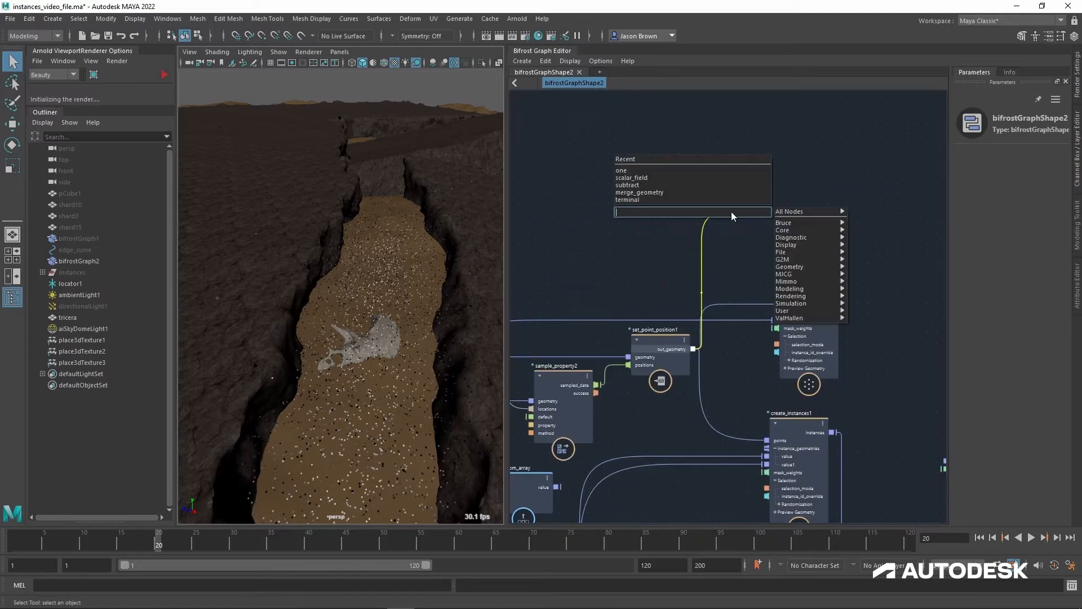
type("trerminal")
key("ctrl+a")
type("ter")
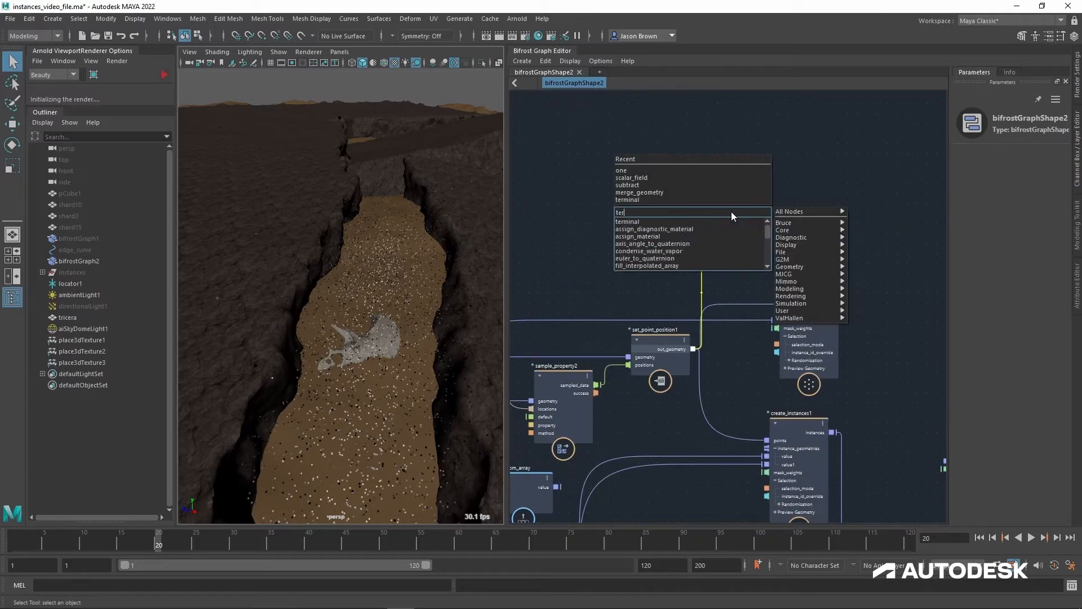
type("minal")
key("Return")
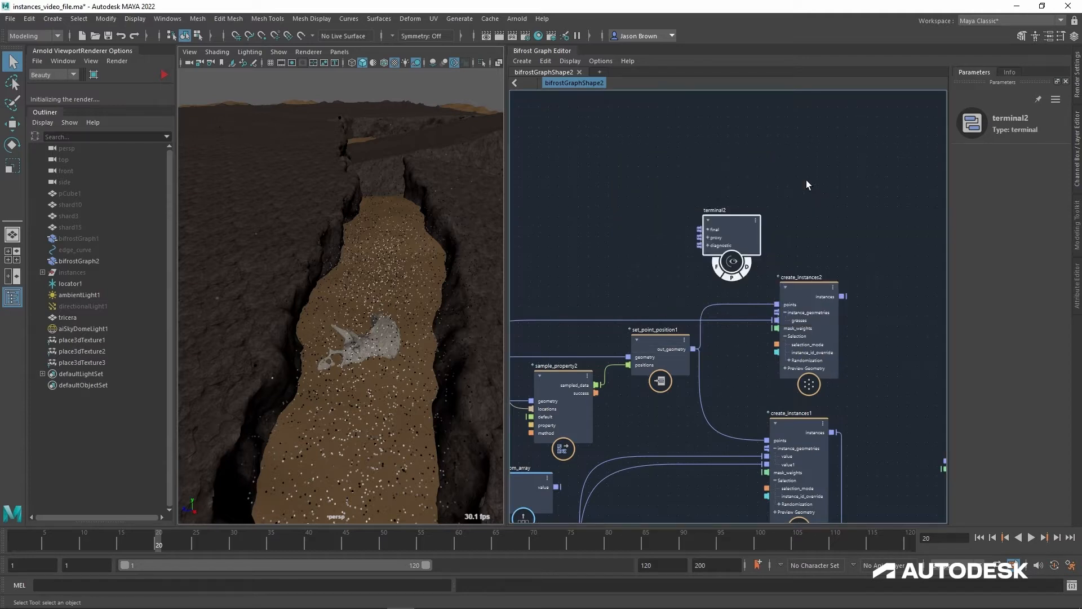
left_click_drag(694, 350, 709, 242)
Step: Turn off the proxy display of scatter_around_strand and inspect the points projected onto the canyon floor
mouse_move(701, 265)
middle_mouse_down("alt")
mouse_move(986, 246)
mouse_move(952, 217)
mouse_move(839, 198)
middle_mouse_up("alt")
middle_click_drag(803, 328, 829, 222, "alt")
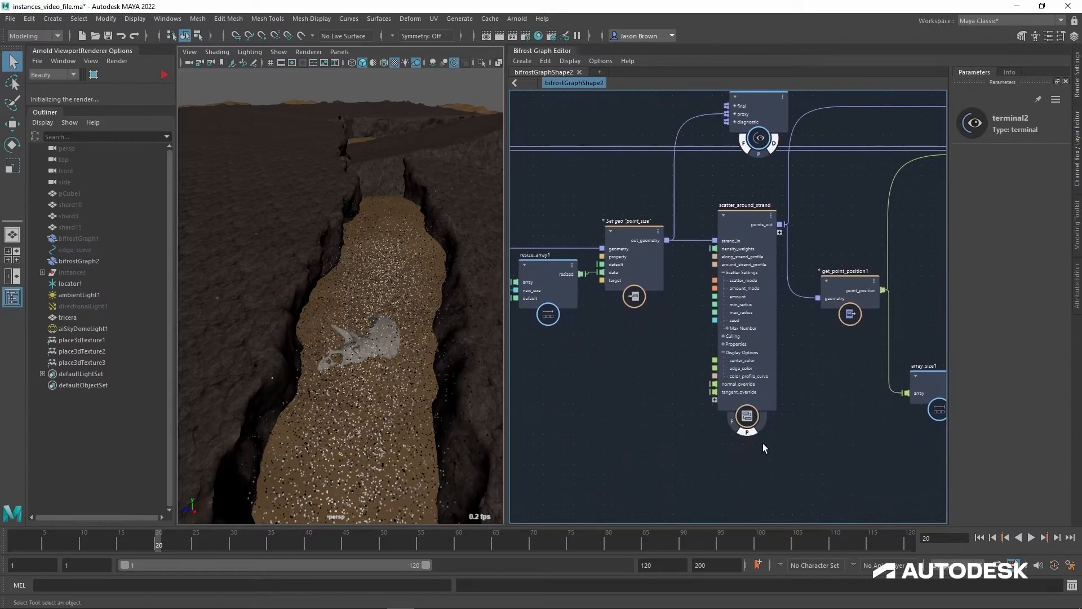
left_click(823, 453)
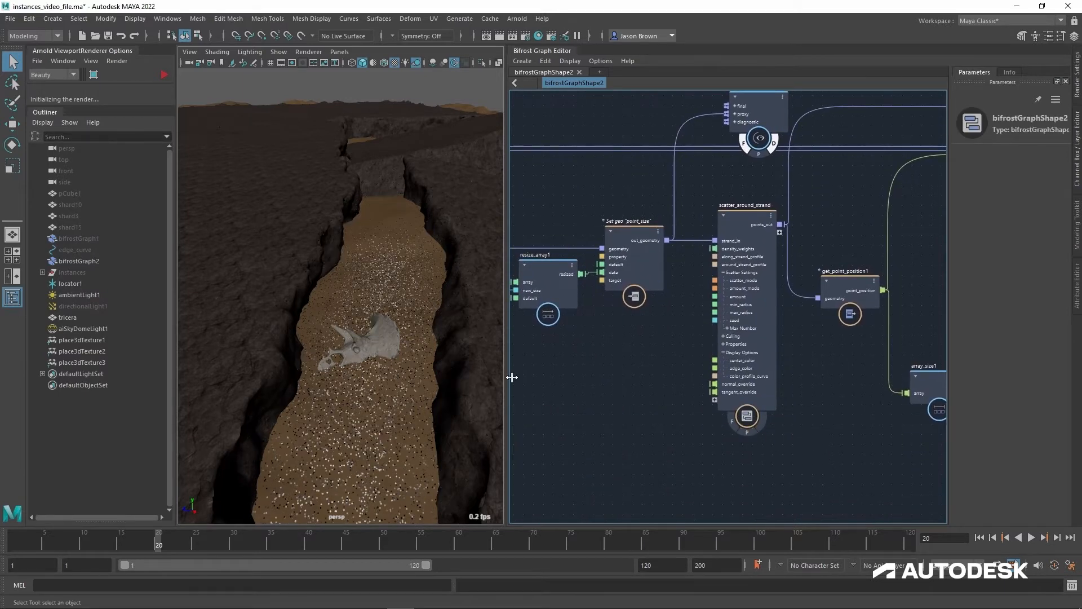
left_click_drag(382, 390, 377, 406, "alt")
middle_click_drag(395, 383, 401, 222, "alt")
left_click_drag(400, 222, 400, 293, "alt")
right_click_drag(400, 293, 427, 298, "alt")
left_click_drag(427, 299, 431, 283, "alt")
right_click_drag(431, 282, 399, 278, "alt")
Step: Move the array_size1 and resize_array2 nodes up closer to get_raycast_locations1
middle_click_drag(865, 357, 603, 379, "alt")
middle_click_drag(789, 291, 716, 341, "alt")
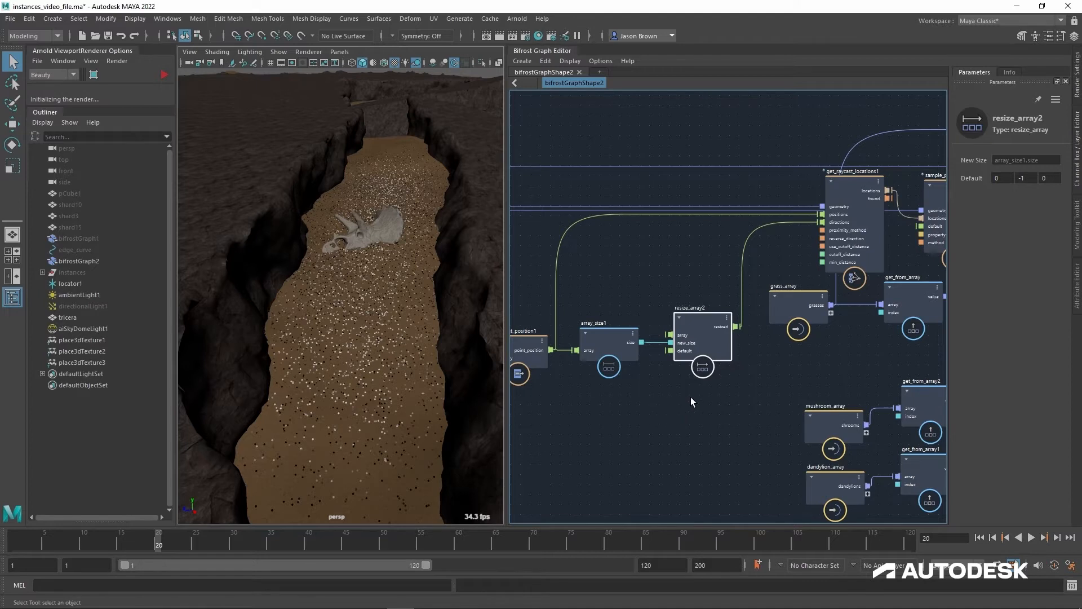
Step: Move the terminal2 node higher above create_instances2, clear of the set_point_position1 node
middle_click_drag(757, 376, 626, 454, "alt")
middle_click_drag(735, 427, 478, 434, "alt")
middle_click_drag(646, 348, 602, 385, "alt")
middle_click_drag(718, 361, 612, 346, "alt")
middle_click_drag(743, 385, 742, 396, "alt")
right_click_drag(742, 396, 720, 394, "alt")
middle_click_drag(771, 332, 844, 390, "alt")
left_click_drag(687, 250, 715, 152)
Step: Disconnect set_point_position1 from the proxy input of terminal2 and undo the disconnection
middle_click_drag(714, 221, 726, 211, "alt")
left_click_drag(707, 230, 700, 225, "ctrl+alt")
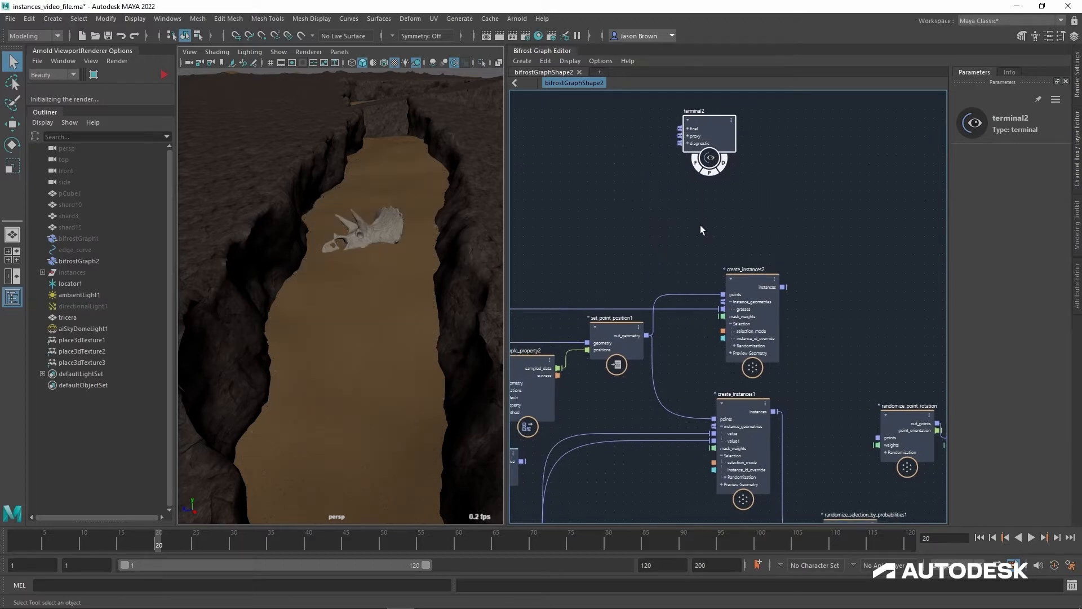
key("ctrl+z")
left_click(706, 195)
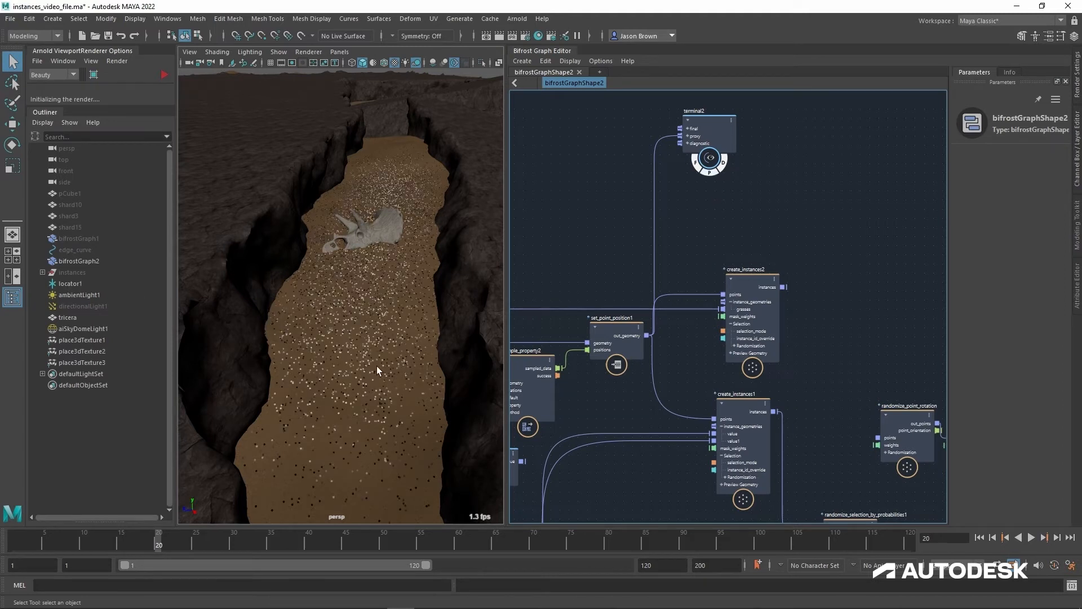
Step: Try Max Radius values of 2.738 and 1.837 on the scatter_around_strand node, and settle on 2.4
mouse_move(308, 352)
left_mouse_down("alt")
mouse_move(350, 327)
mouse_move(289, 323)
mouse_move(273, 307)
mouse_move(308, 349)
mouse_move(292, 341)
left_mouse_up("alt")
middle_click_drag(570, 369, 1013, 275)
middle_click_drag(660, 309, 901, 226)
left_click(720, 271)
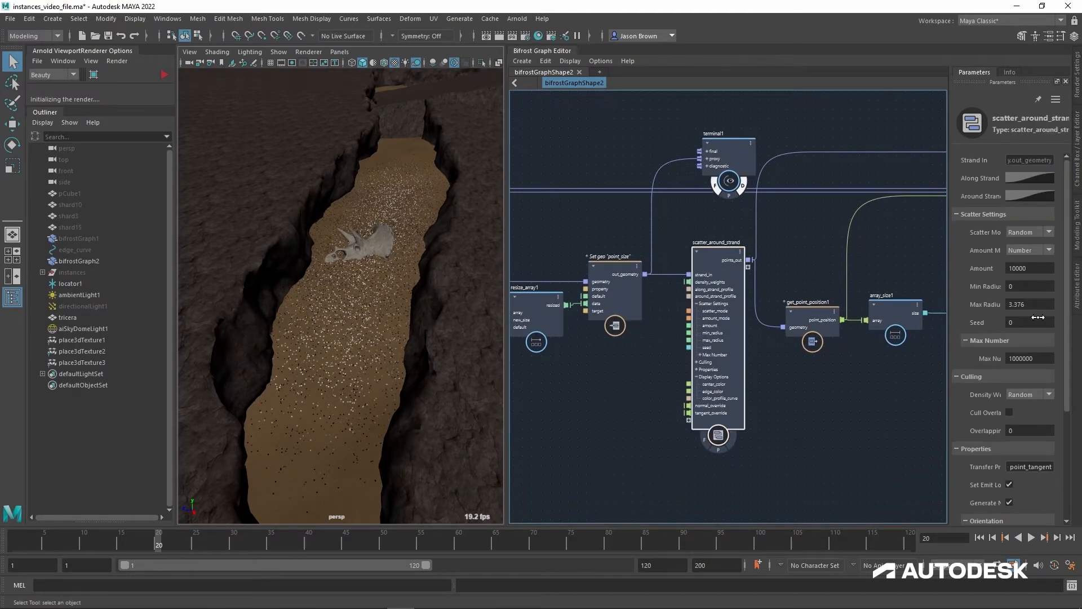
left_click_drag(1038, 314, 1013, 312)
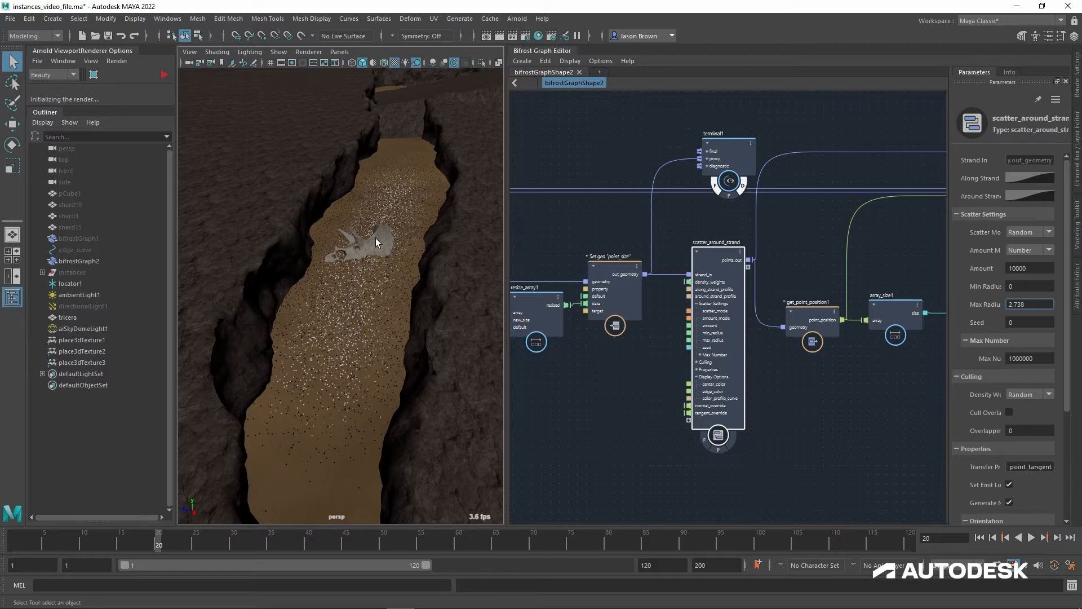
left_click_drag(384, 221, 333, 269, "alt")
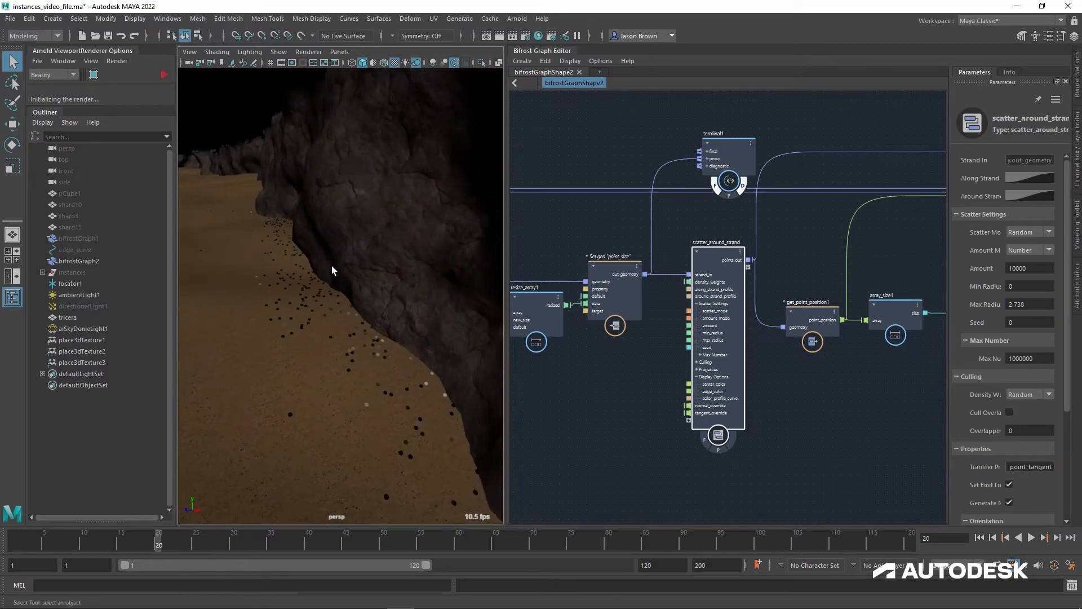
left_click_drag(1037, 312, 1010, 308)
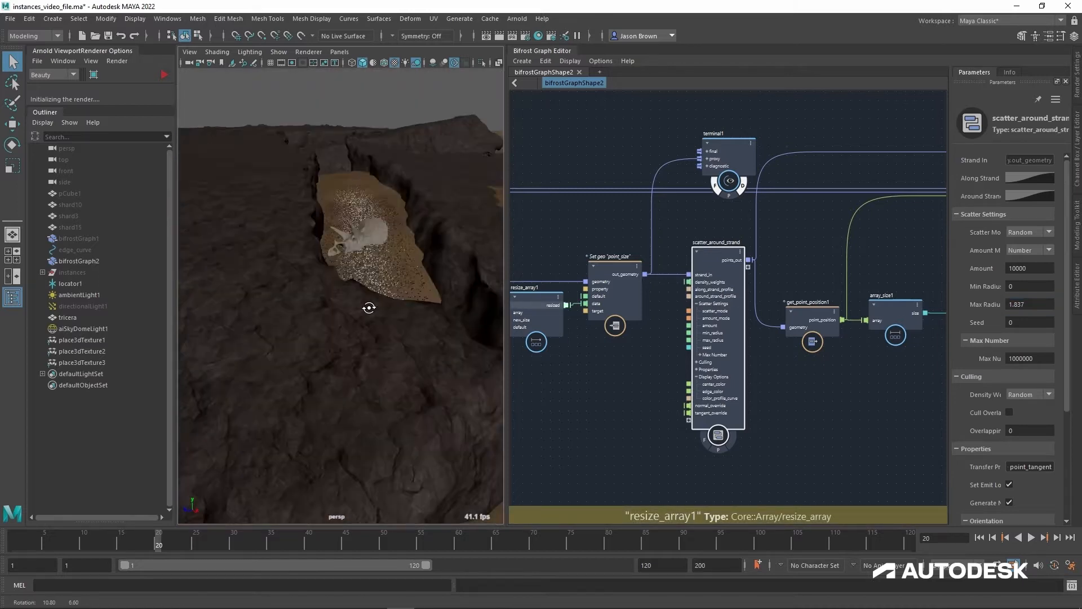
scroll(363, 310, "down", 5)
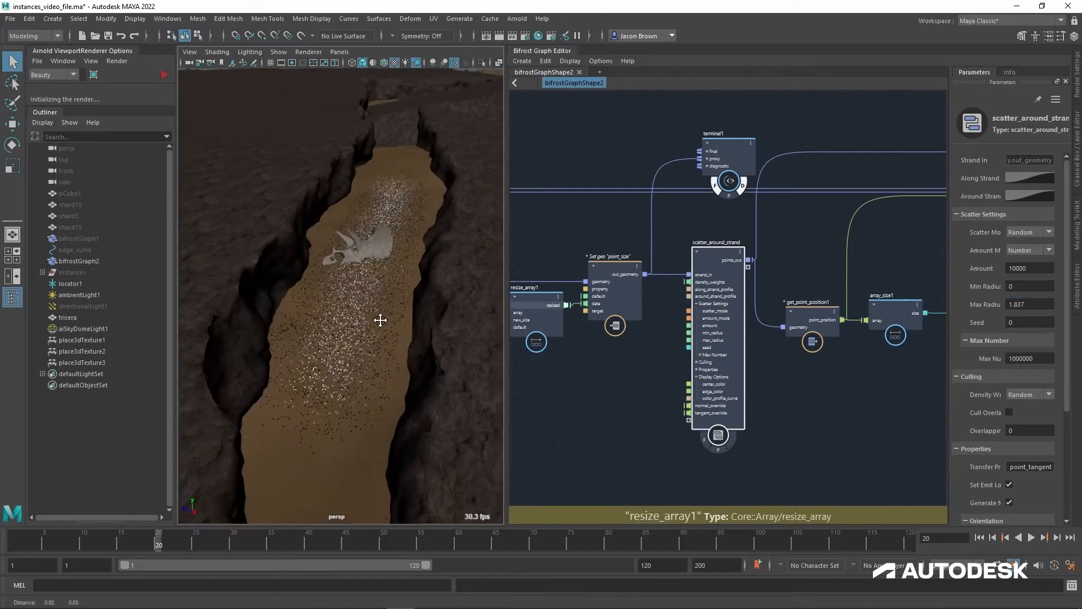
right_click_drag(381, 321, 426, 316, "alt")
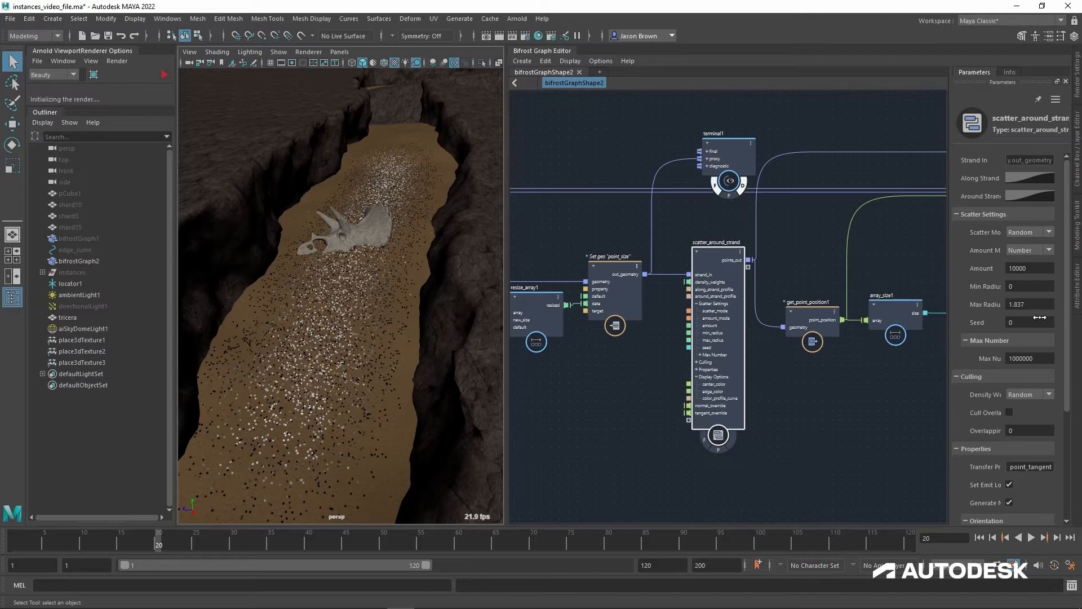
key("Return")
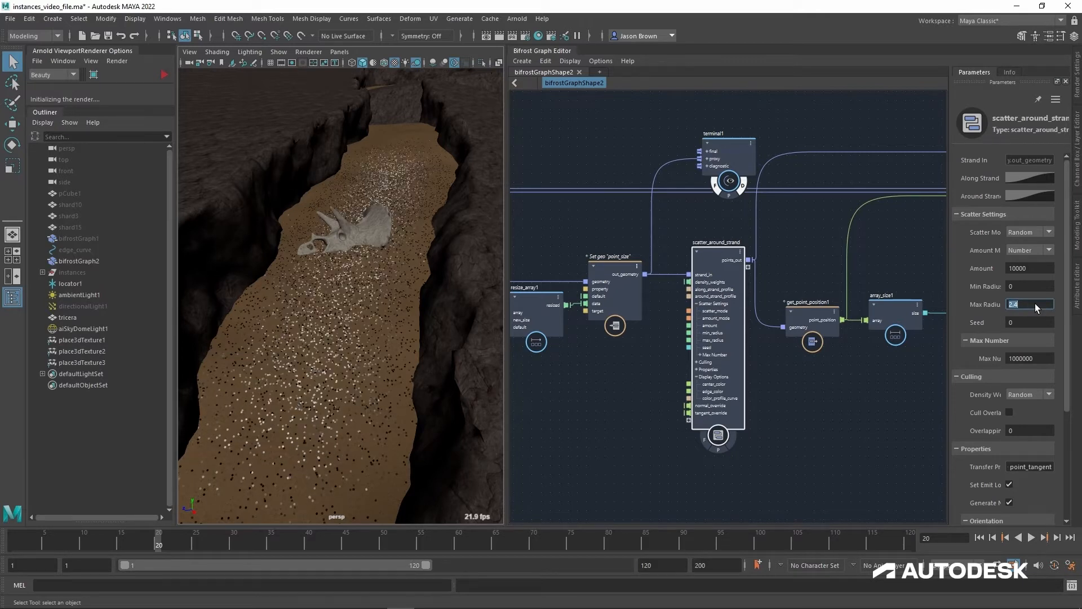
Step: Examine how the scattered points spread across the canyon floor around the triceratops skull
middle_click_drag(416, 259, 433, 246, "alt")
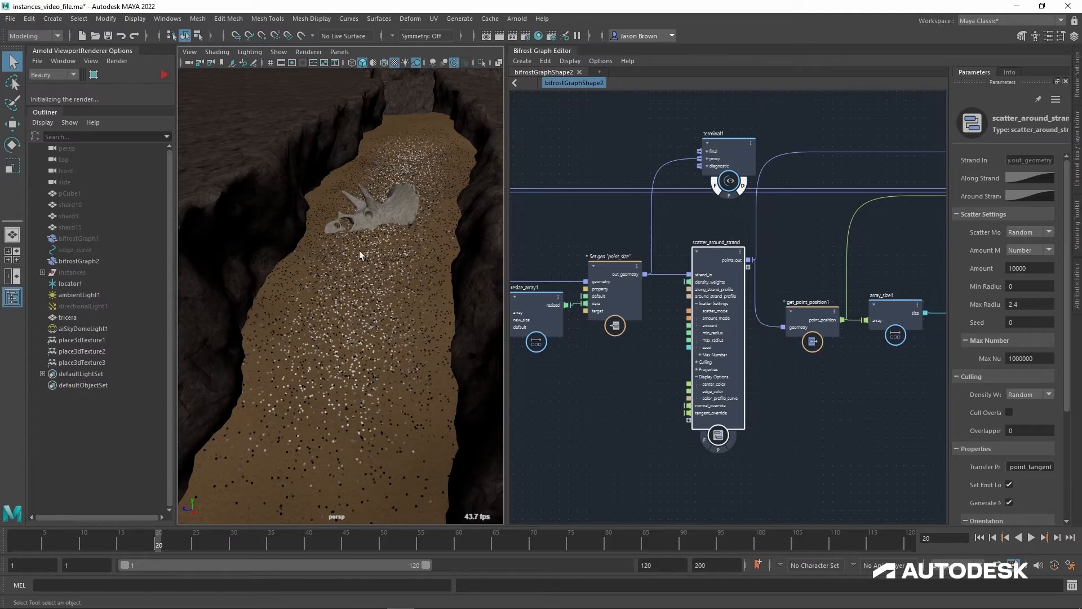
scroll(352, 262, "down", 5)
right_click_drag(351, 264, 419, 276, "alt")
left_click_drag(419, 276, 404, 272, "alt")
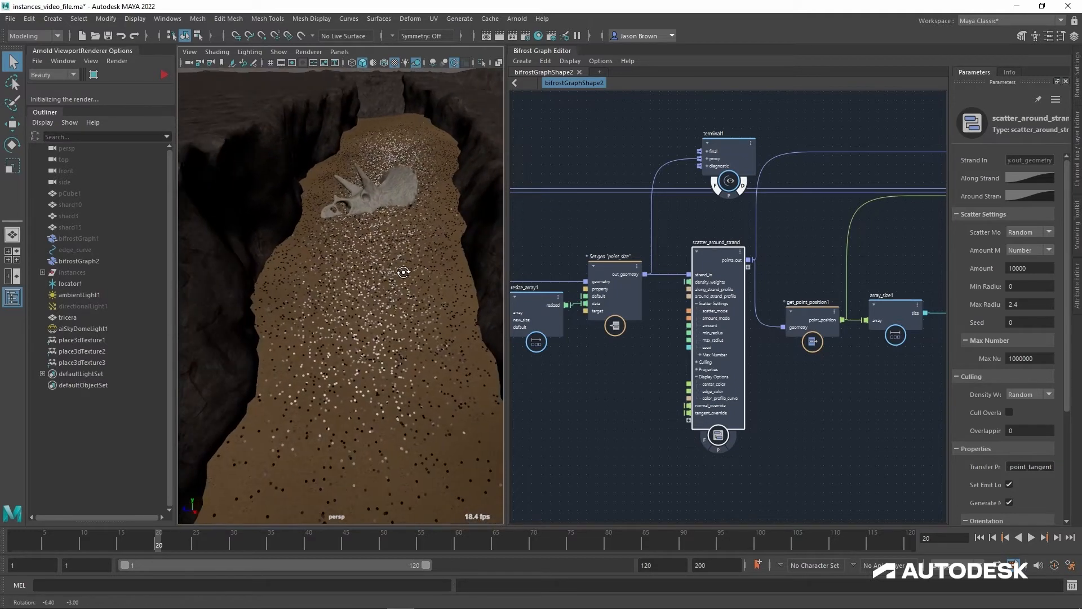
right_click_drag(408, 270, 412, 270, "alt")
left_click_drag(412, 271, 413, 273, "alt")
right_click_drag(413, 273, 412, 273, "alt")
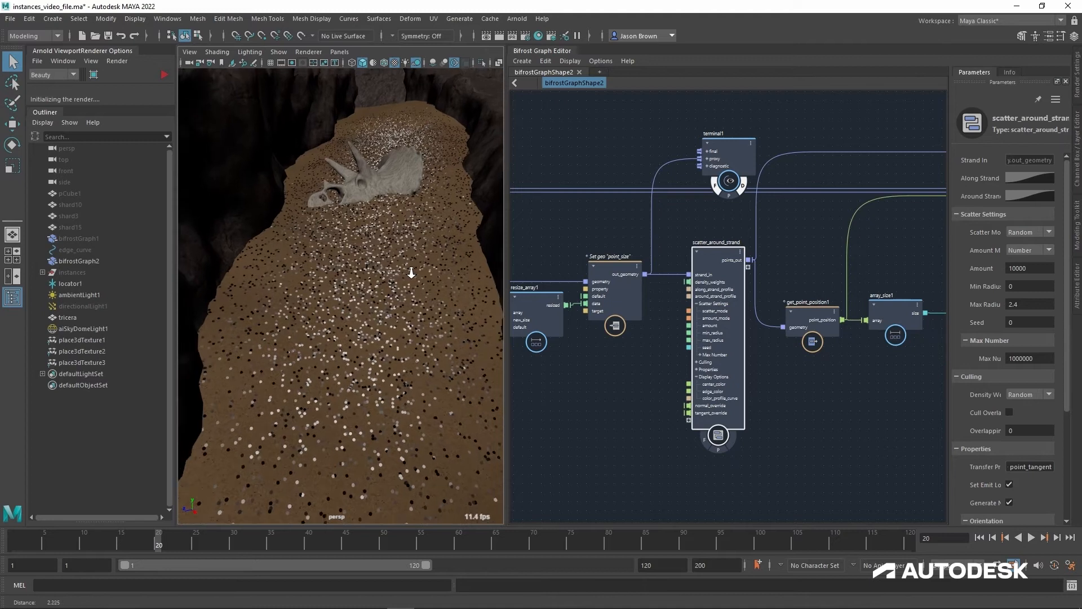
middle_click_drag(410, 260, 402, 263, "alt")
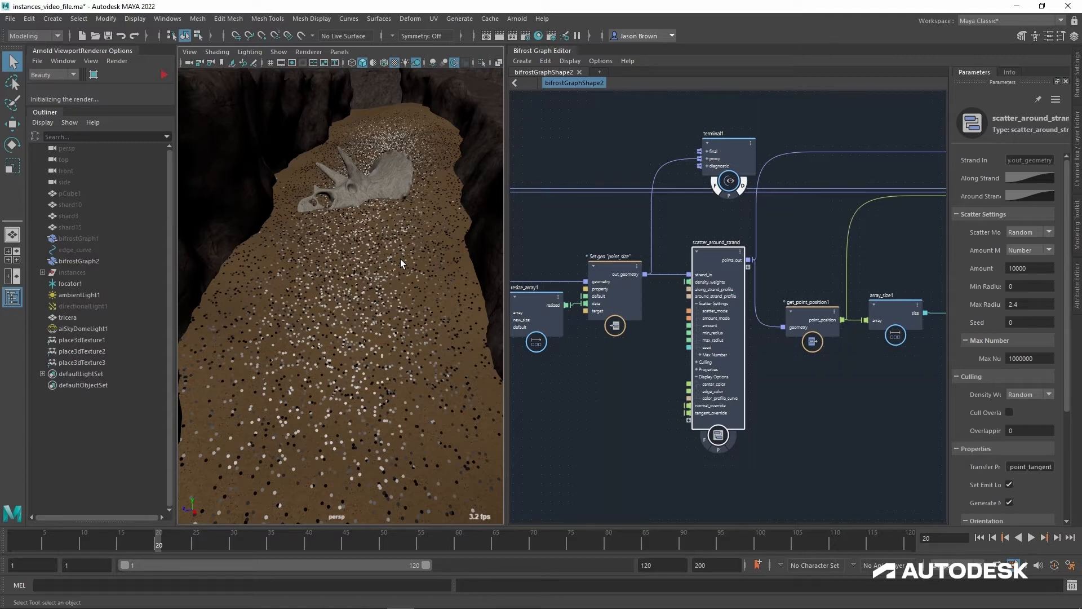
Step: Move the terminal1 node higher above scatter_around_strand
left_click_drag(729, 150, 722, 122)
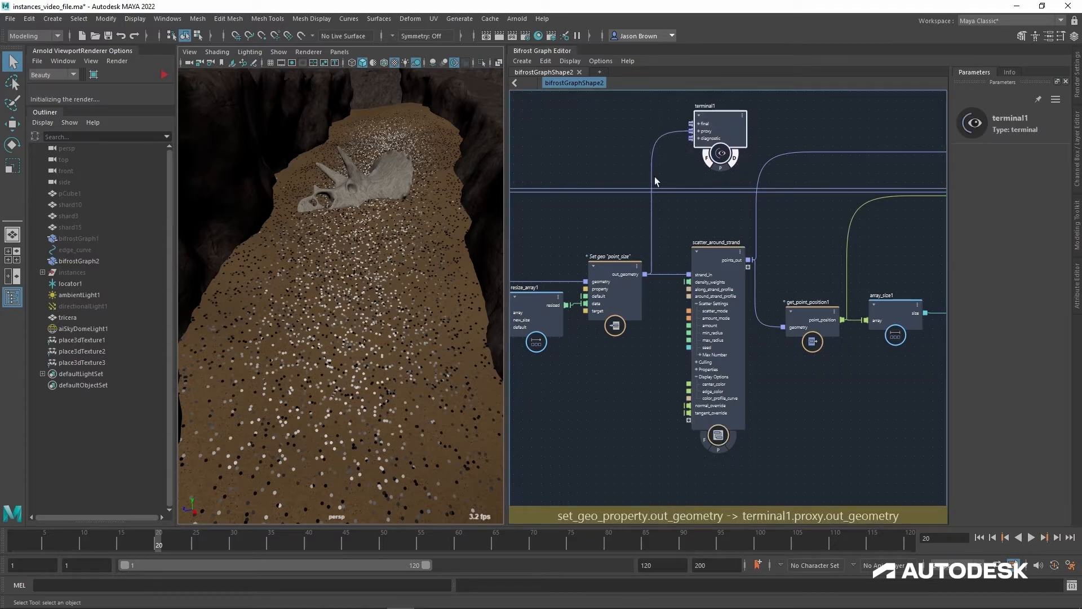
middle_click_drag(766, 379, 737, 389, "alt")
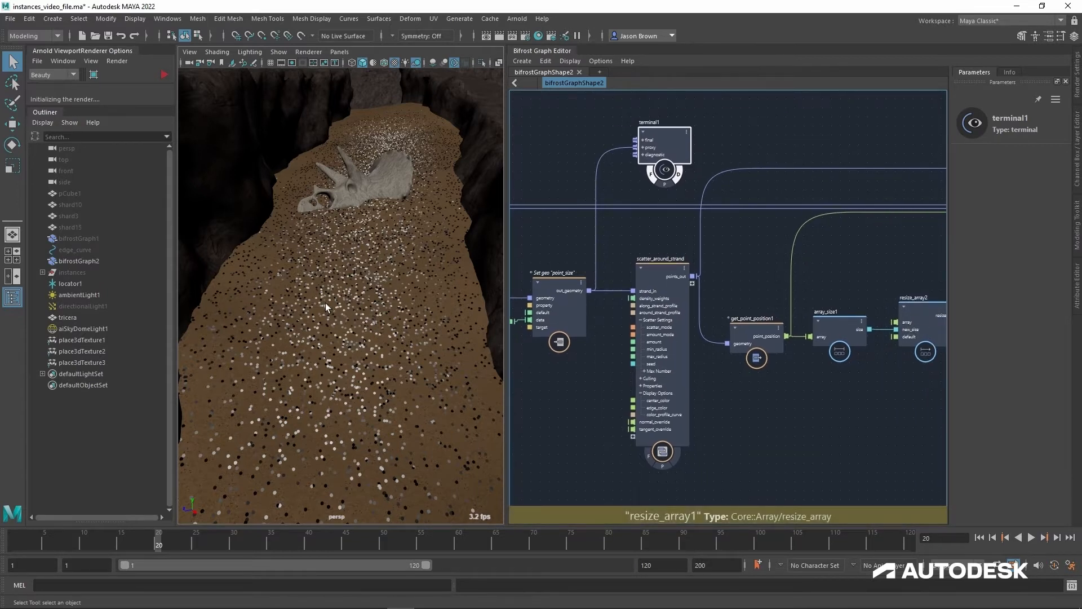
middle_click_drag(752, 414, 695, 419, "alt")
scroll(695, 412, "up", 1)
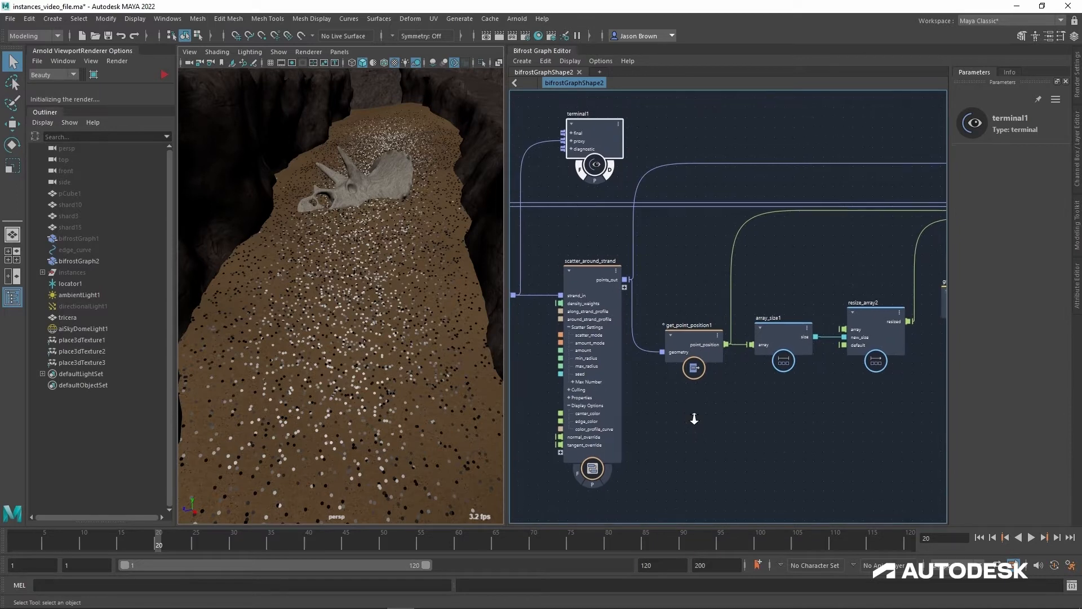
right_click_drag(695, 419, 694, 420, "alt")
left_click_drag(364, 316, 307, 322, "alt")
Step: Reposition grass_array directly above mushroom_array and place get_from_array farther out beside it, clear of get_raycast_locations1
middle_click_drag(941, 367, 604, 401, "alt")
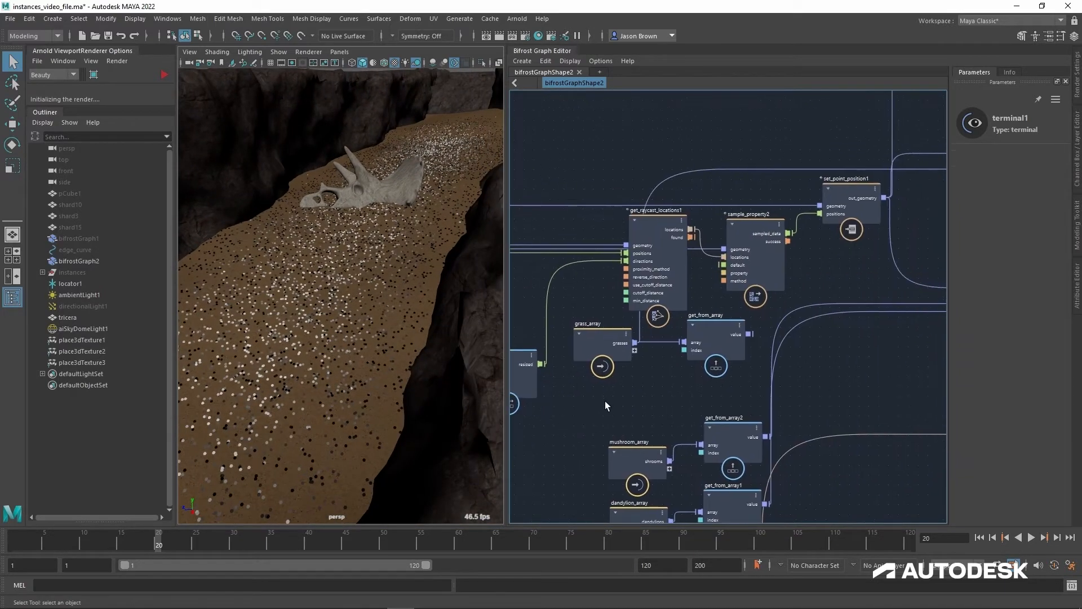
mouse_move(847, 395)
middle_mouse_down("alt")
mouse_move(743, 401)
mouse_move(843, 381)
mouse_move(830, 387)
middle_mouse_up("alt")
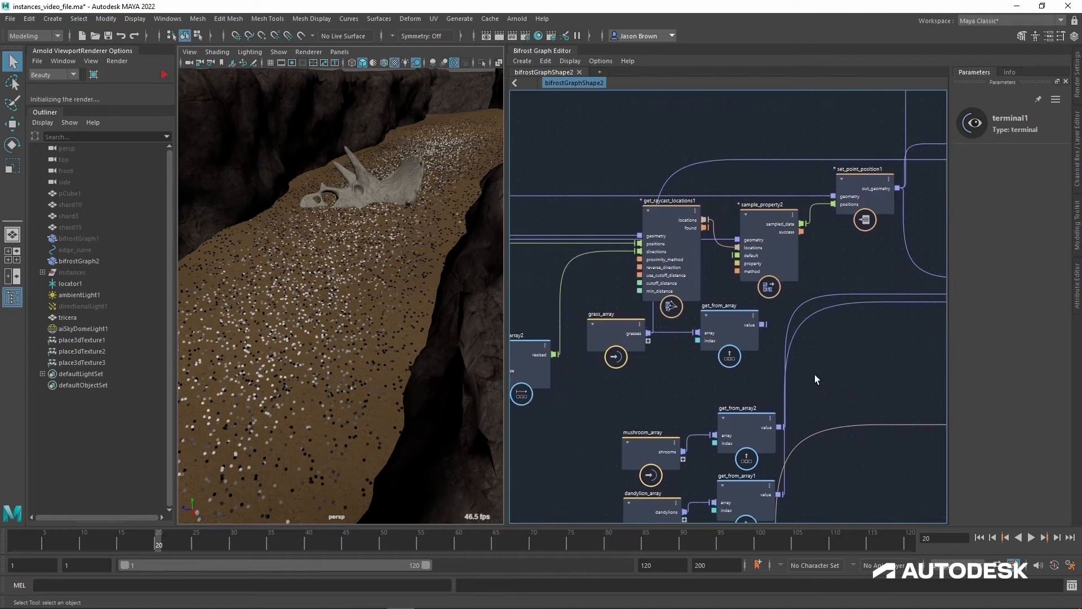
left_click_drag(739, 367, 749, 107)
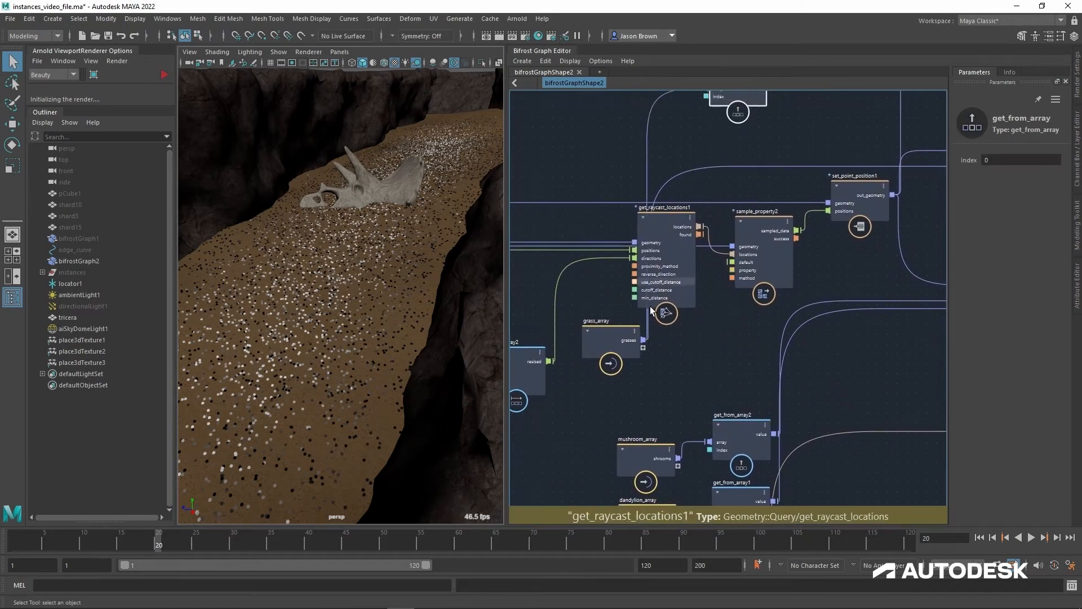
left_click_drag(631, 346, 706, 362)
middle_click_drag(788, 328, 732, 369, "alt")
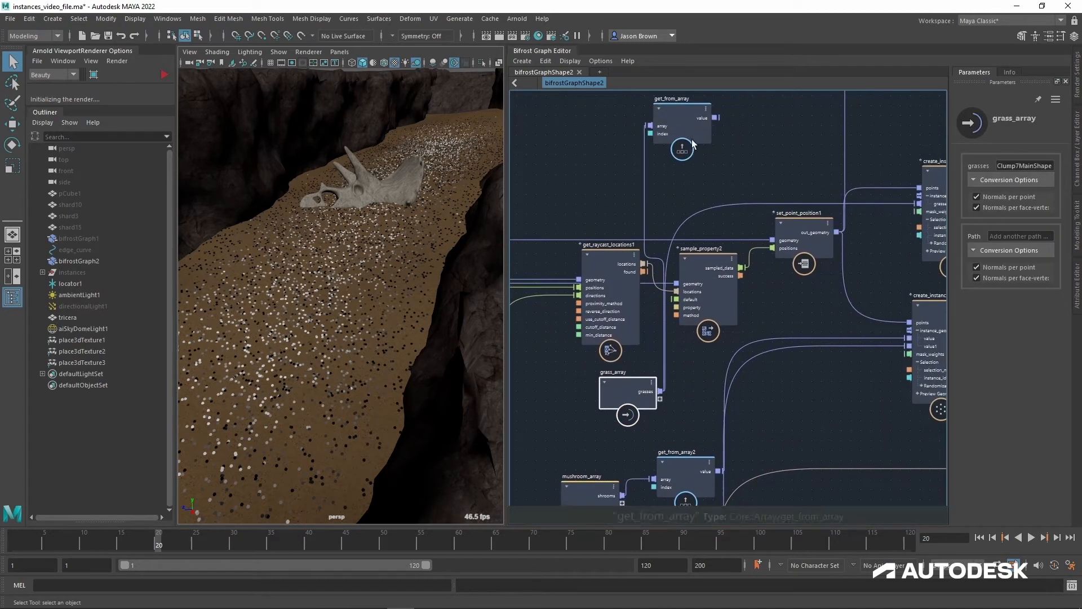
left_click_drag(692, 131, 820, 396)
middle_click_drag(836, 405, 936, 278, "alt")
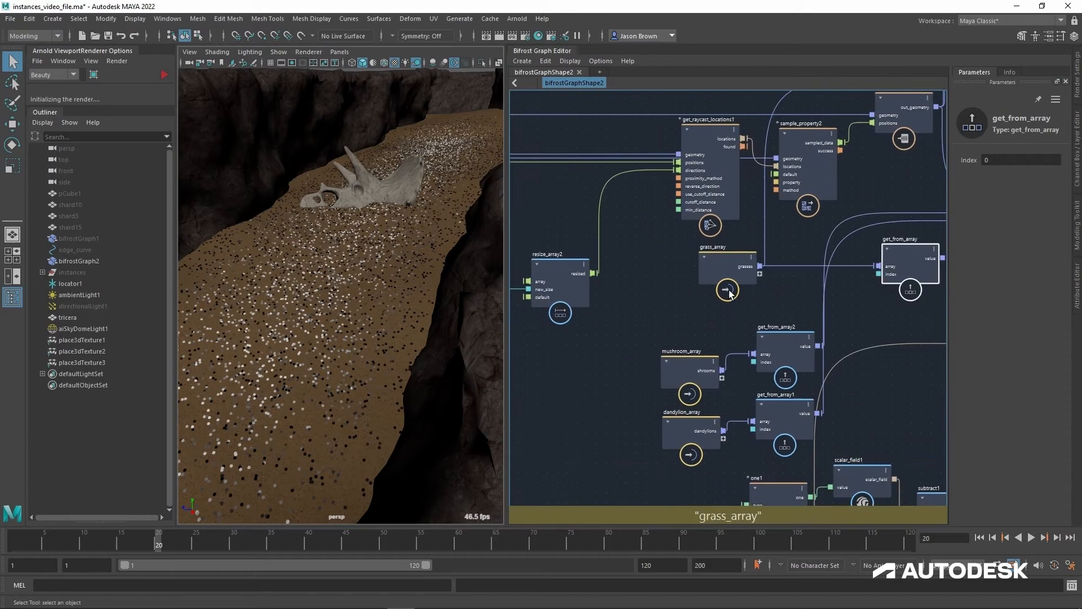
left_click_drag(730, 294, 691, 325)
middle_click_drag(658, 350, 654, 323, "alt")
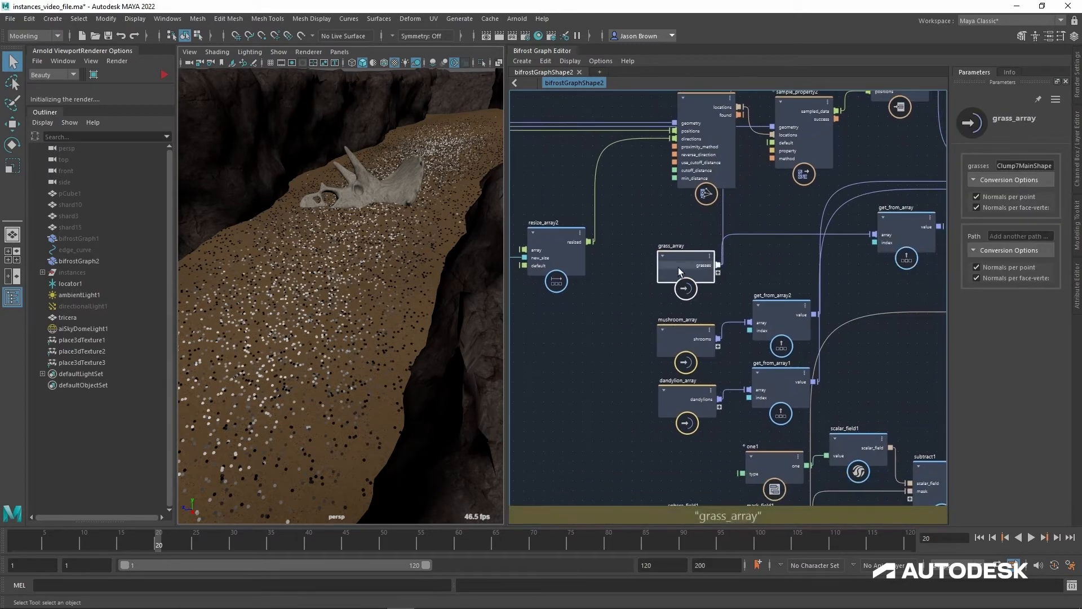
Step: Review the geometry inputs of the mushroom_array and dandylion_array nodes, and briefly select all three vegetation array nodes
left_click(685, 342)
left_click(683, 394)
middle_click_drag(598, 394, 583, 373, "alt")
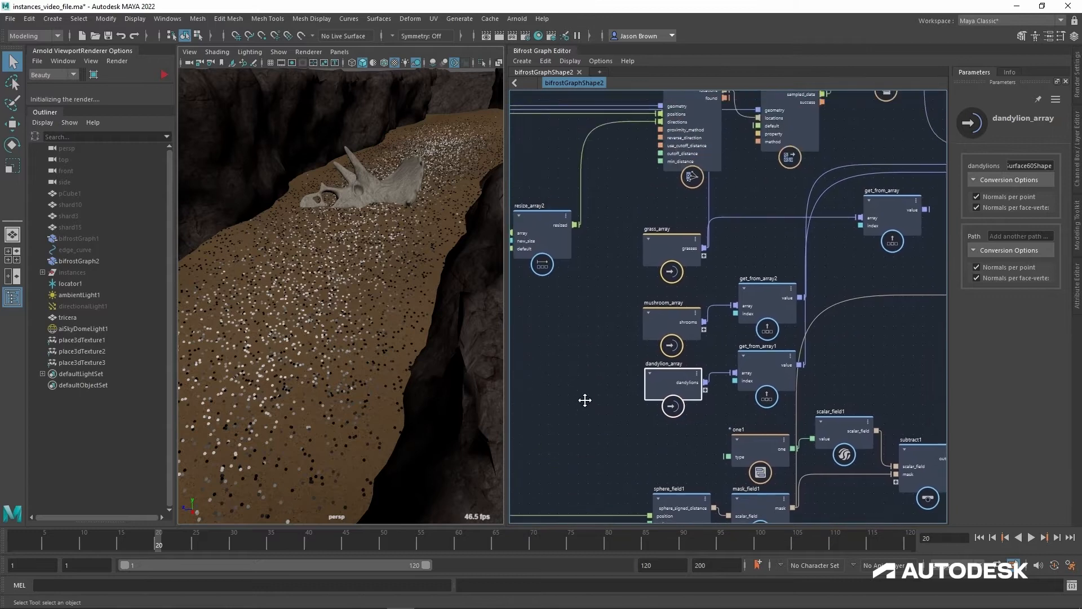
left_click_drag(623, 204, 673, 436)
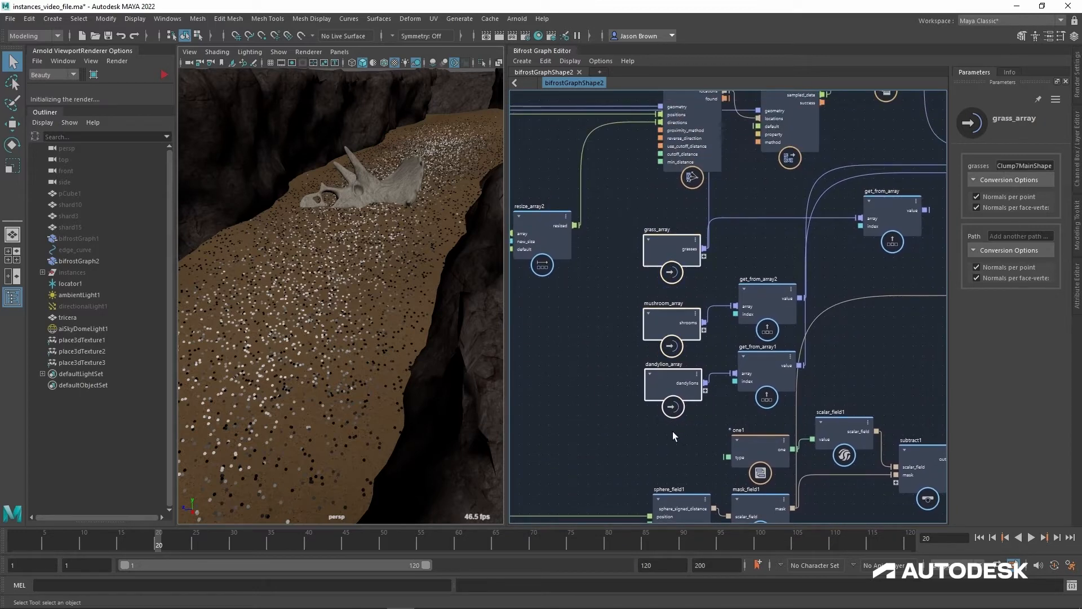
left_click(634, 218)
middle_click_drag(769, 245, 733, 314, "alt")
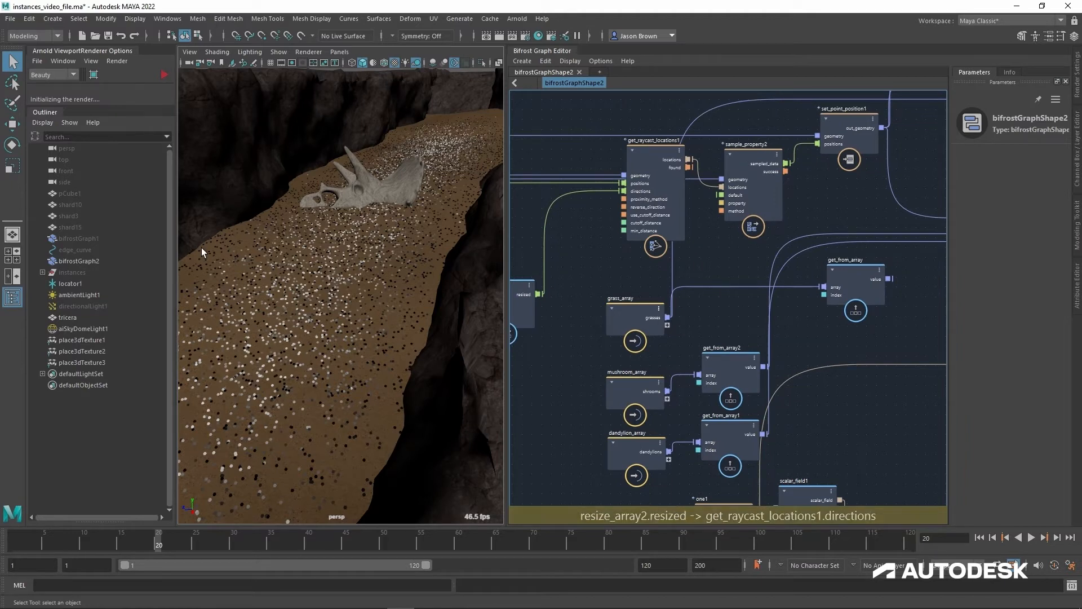
Step: Isolate and frame the instances group in the viewport, and expand it in the Outliner to show its source meshes
left_click(82, 274)
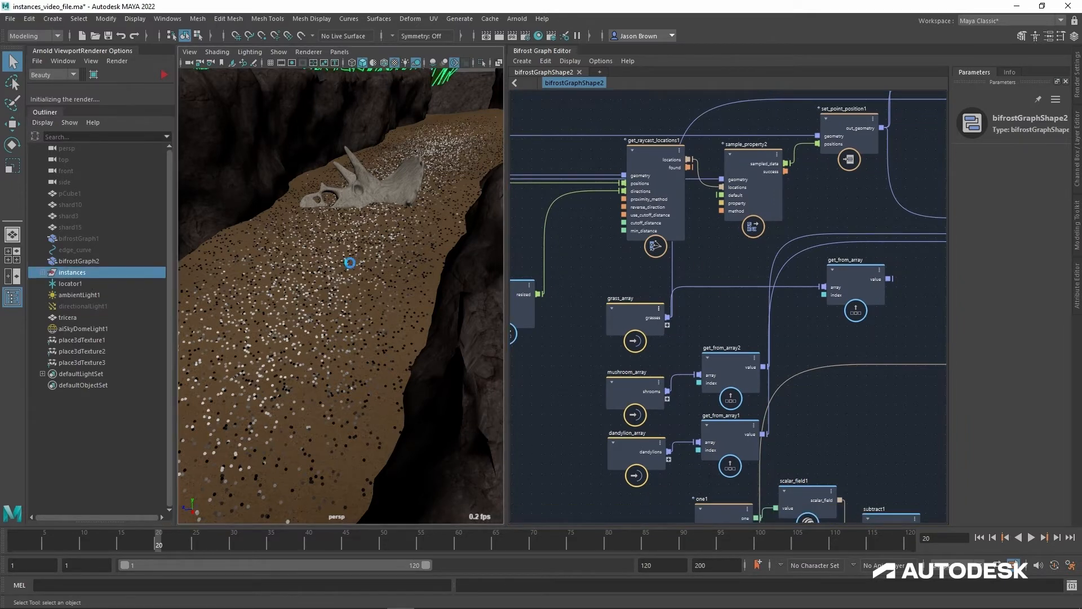
key("ctrl+1")
key("f")
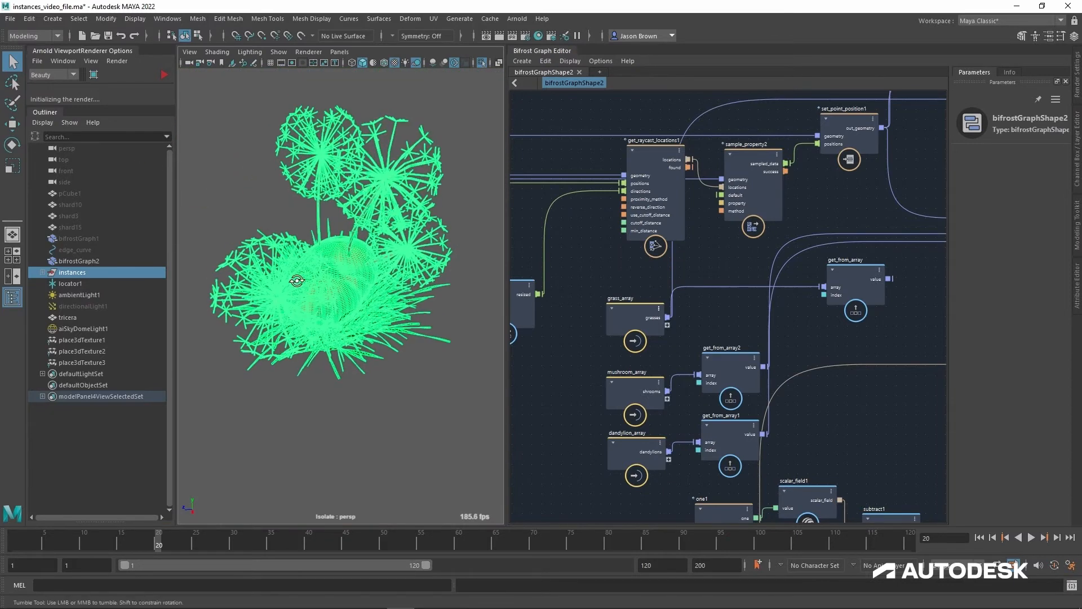
left_click(43, 273)
left_click(255, 210)
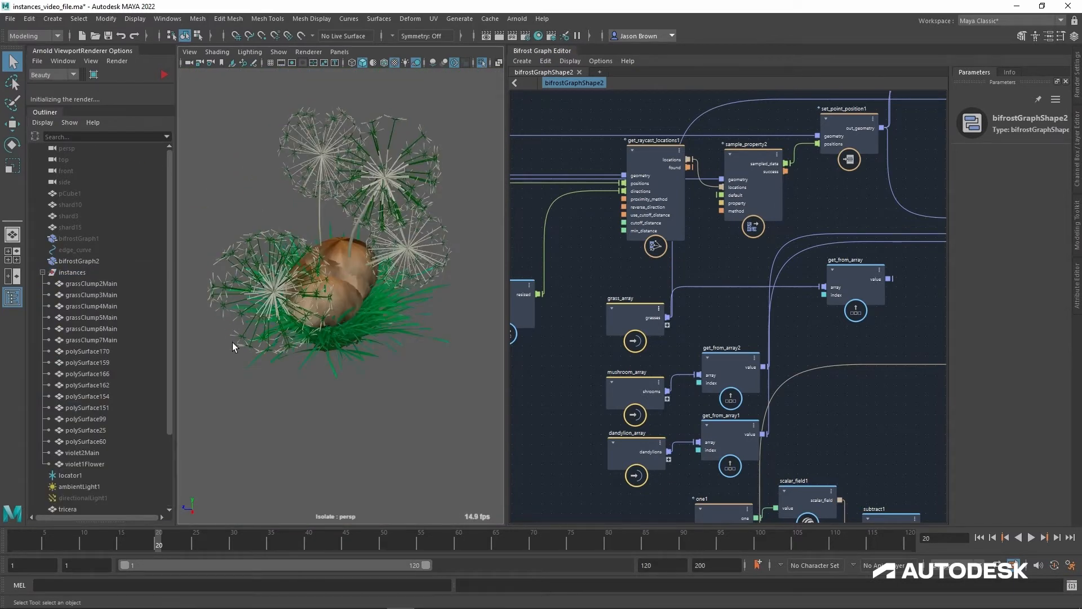
Step: Isolate the six grass meshes, grassClump2Main through grassClump7Main, in the viewport
left_click(90, 289)
left_click(97, 340, "shift")
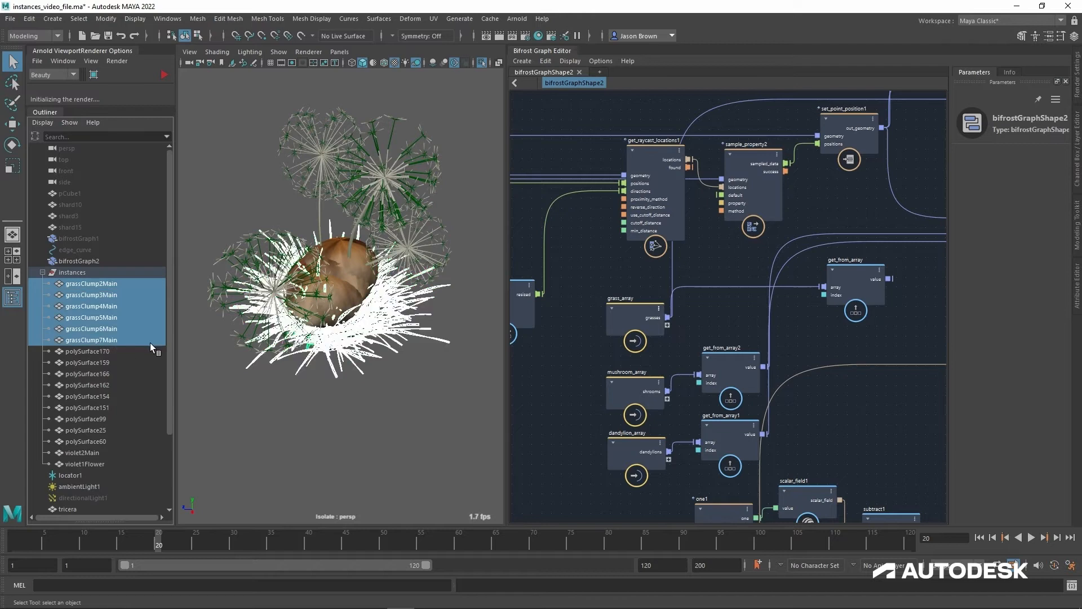
key("ctrl+1")
key("ctrl+1")
mouse_move(290, 361)
left_mouse_down("alt")
mouse_move(288, 336)
mouse_move(286, 349)
left_mouse_up("alt")
Step: Inspect grassClump3Main through grassClump7Main one by one, reselect all six grass clumps, and turn off the isolation
left_click(109, 294)
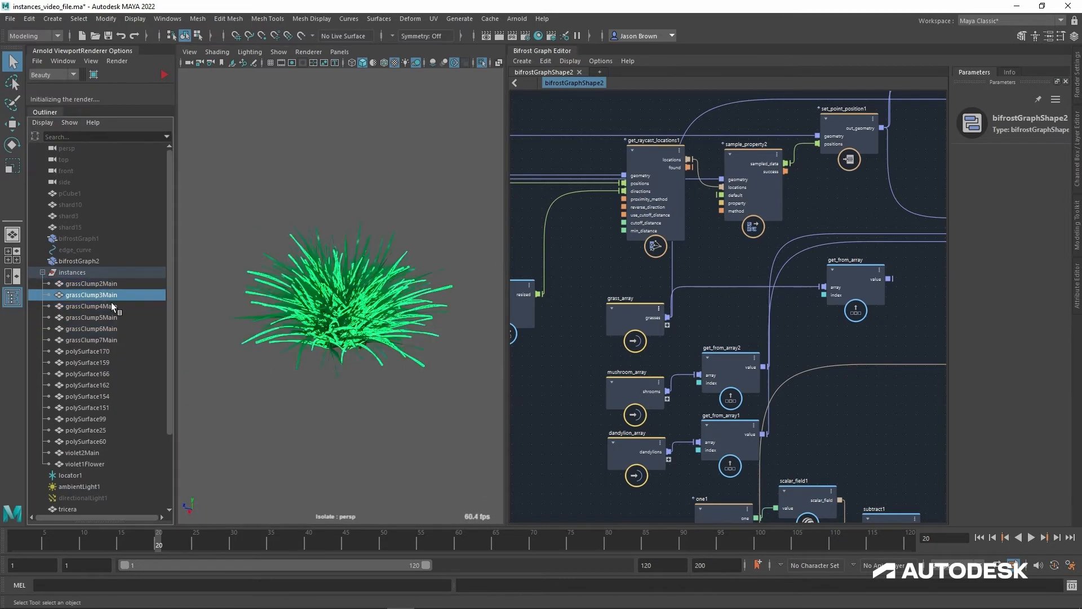
left_click(111, 306)
left_click(111, 318)
left_click(116, 330)
left_click(114, 341)
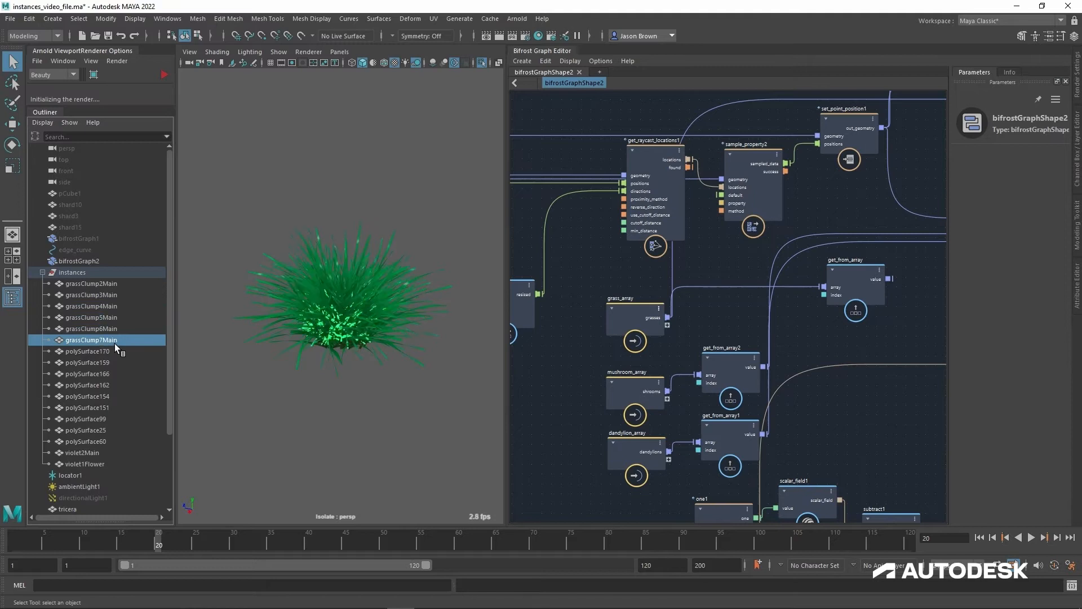
left_click(113, 283, "shift")
key("ctrl+1")
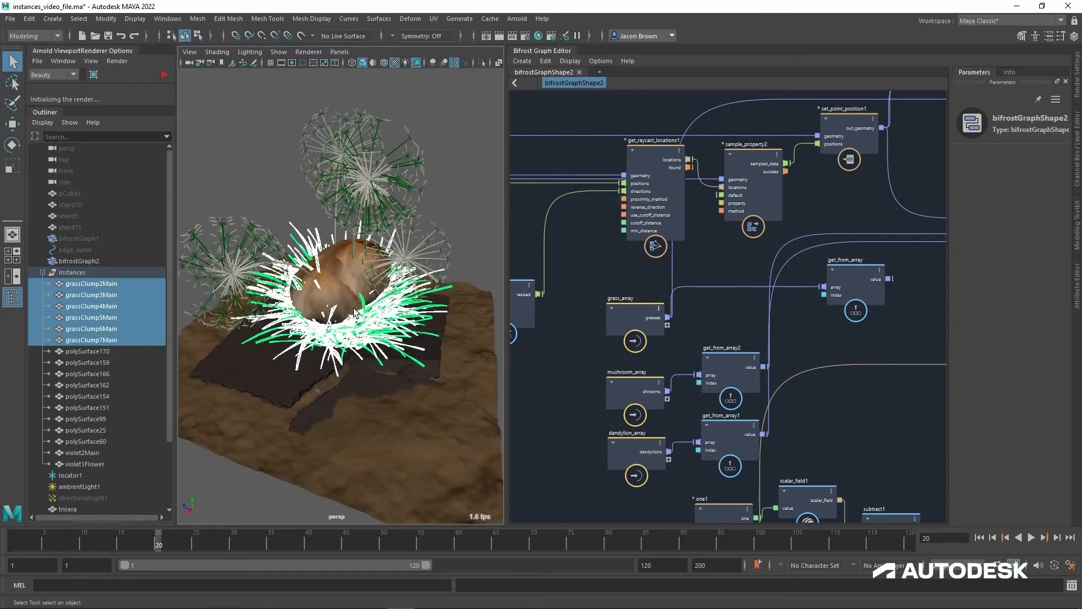
Step: Isolate the mushroom meshes, polySurface170 through polySurface154, leaving out polySurface151
left_click(105, 353)
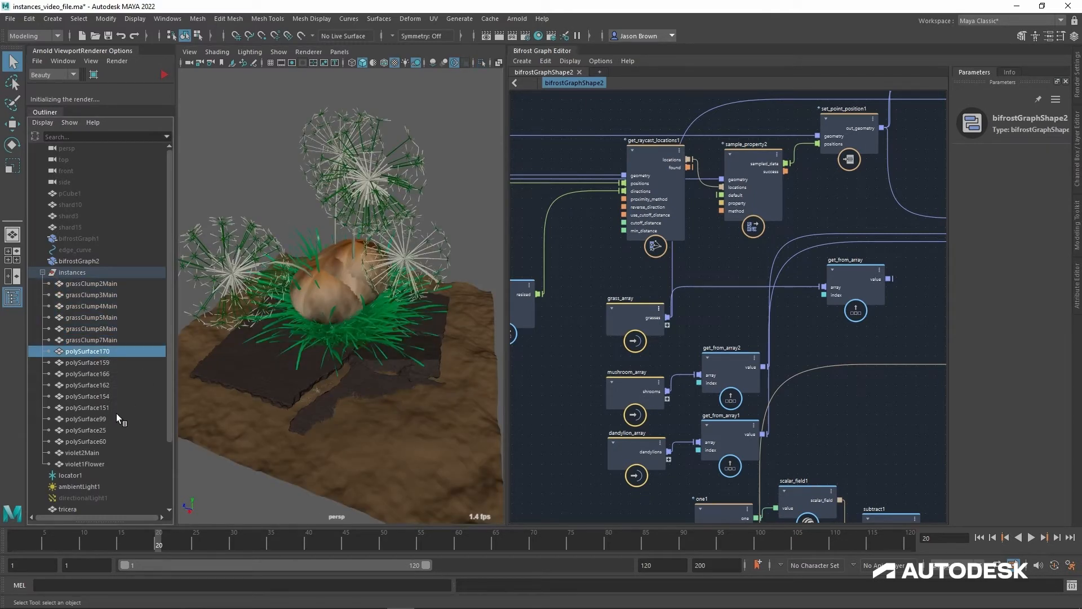
left_click(108, 411, "shift")
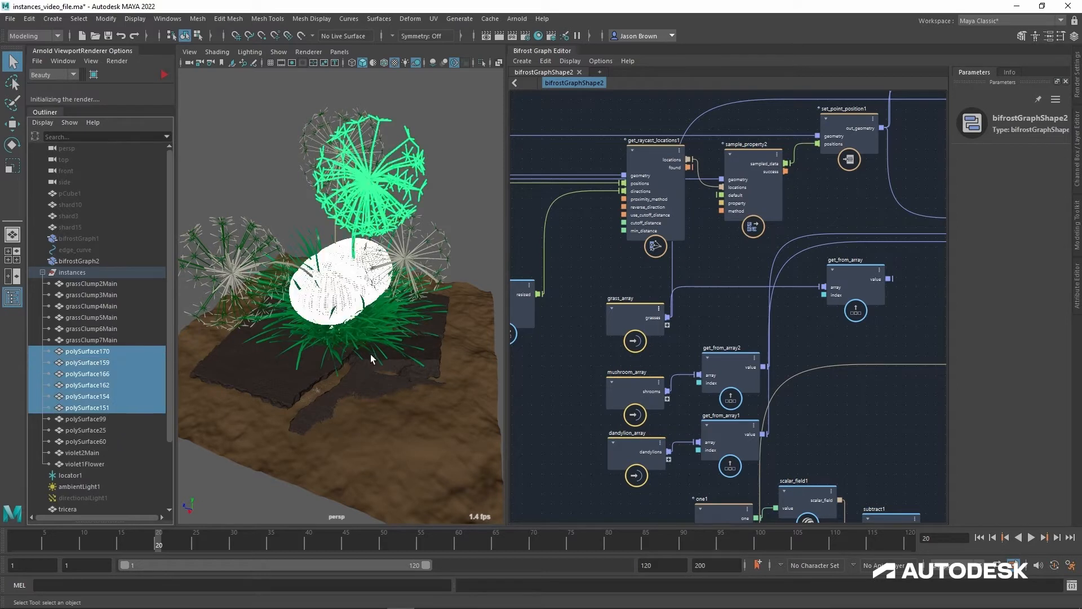
left_click(92, 411, "ctrl")
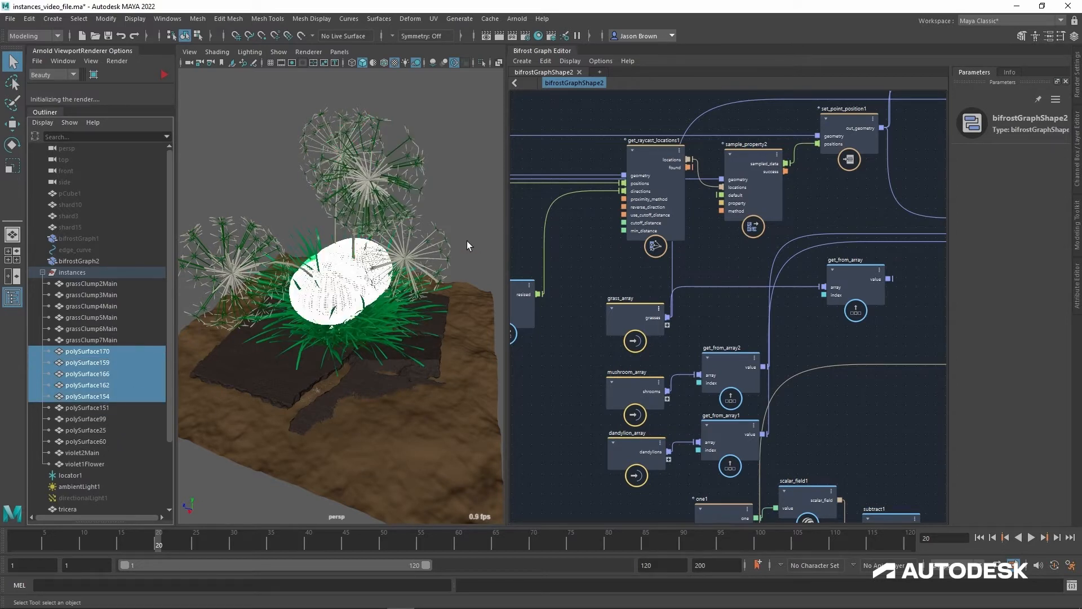
key("ctrl+1")
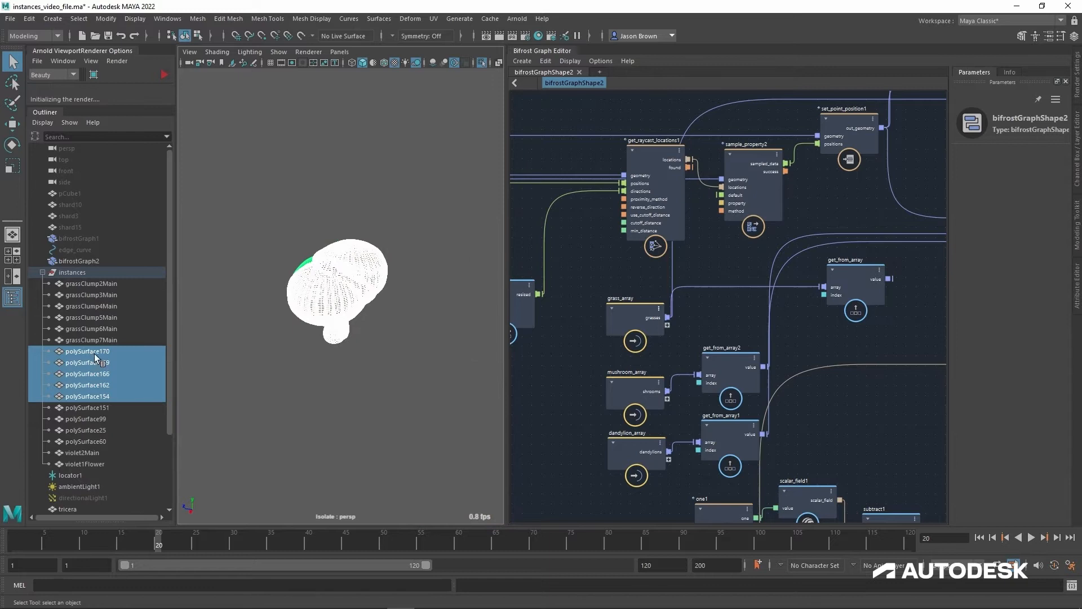
Step: Inspect the mushroom meshes polySurface159, polySurface166, polySurface162 and polySurface154 one at a time
left_click(95, 362)
left_click(107, 378)
left_click(102, 388)
left_click(103, 399)
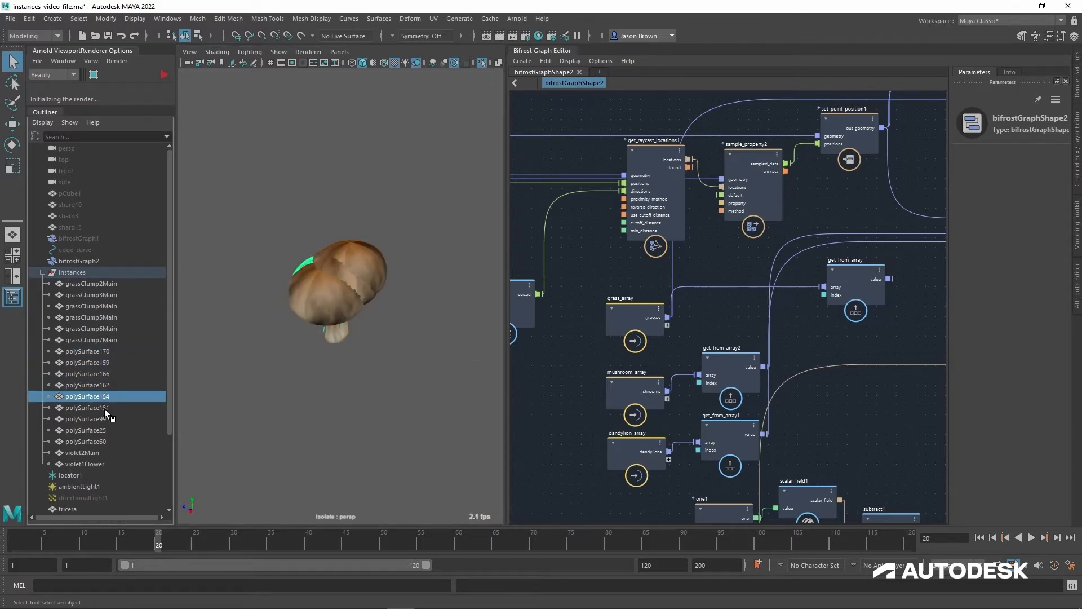
Step: Isolate the dandelion meshes polySurface99, polySurface25 and polySurface60 in the viewport
left_click(105, 409)
left_click(101, 423)
left_click(106, 444, "shift")
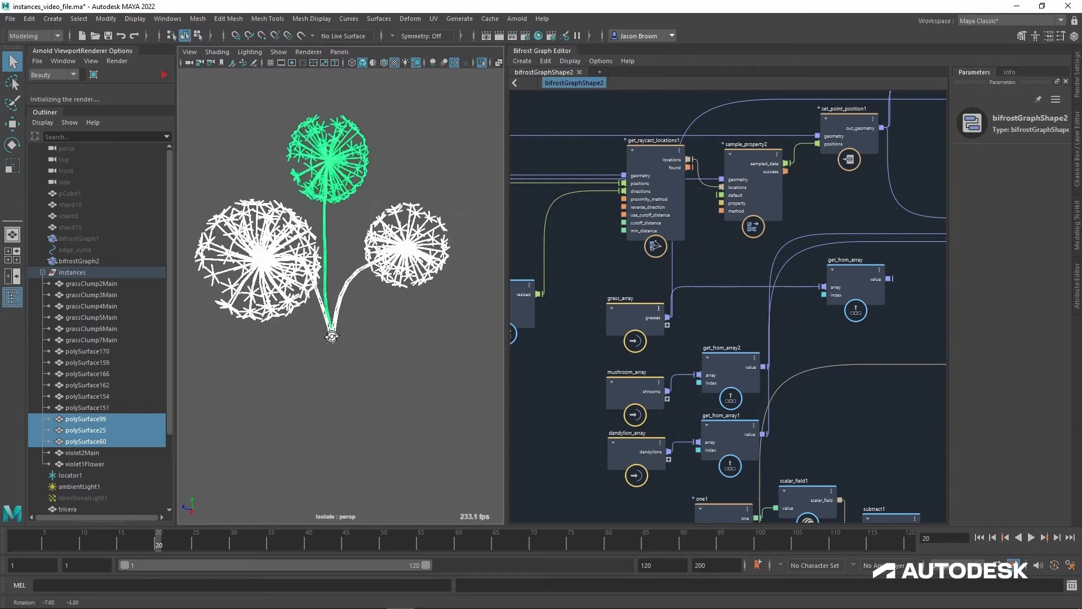
Step: Add polySurface151 to the dandelion meshes isolated in the viewport
left_click(100, 408, "ctrl")
left_click_drag(386, 349, 334, 343, "alt")
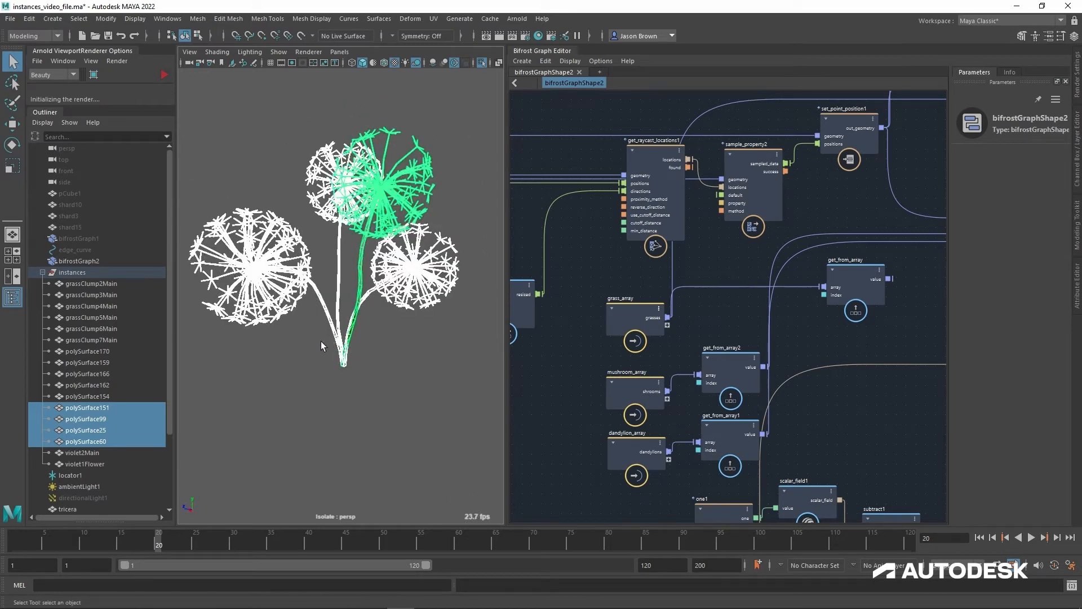
Step: Move the get_from_array node beside grass_array, in line with get_from_array2 and get_from_array1
left_click(855, 283)
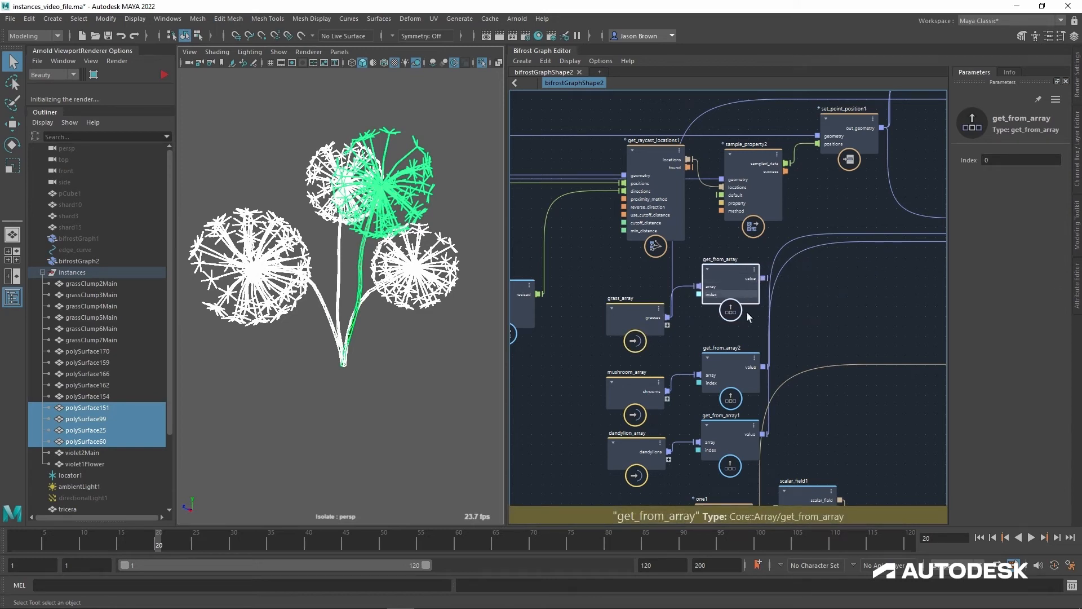
mouse_move(821, 310)
middle_mouse_down("alt")
mouse_move(811, 331)
mouse_move(815, 323)
middle_mouse_up("alt")
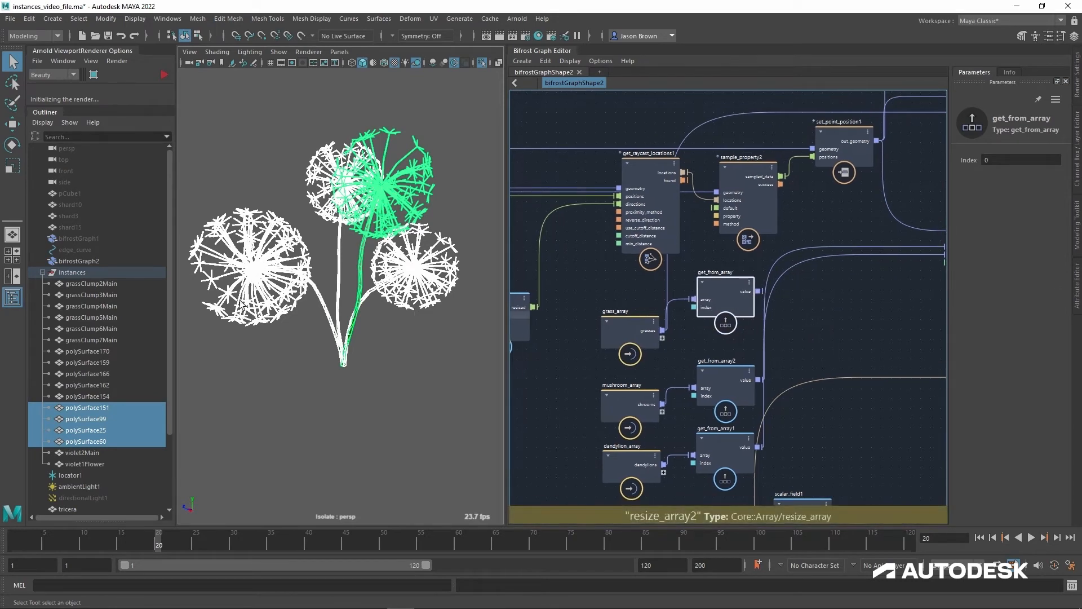
Step: Hide the instances group and turn off the viewport isolation
left_click(79, 274)
key("ctrl+h")
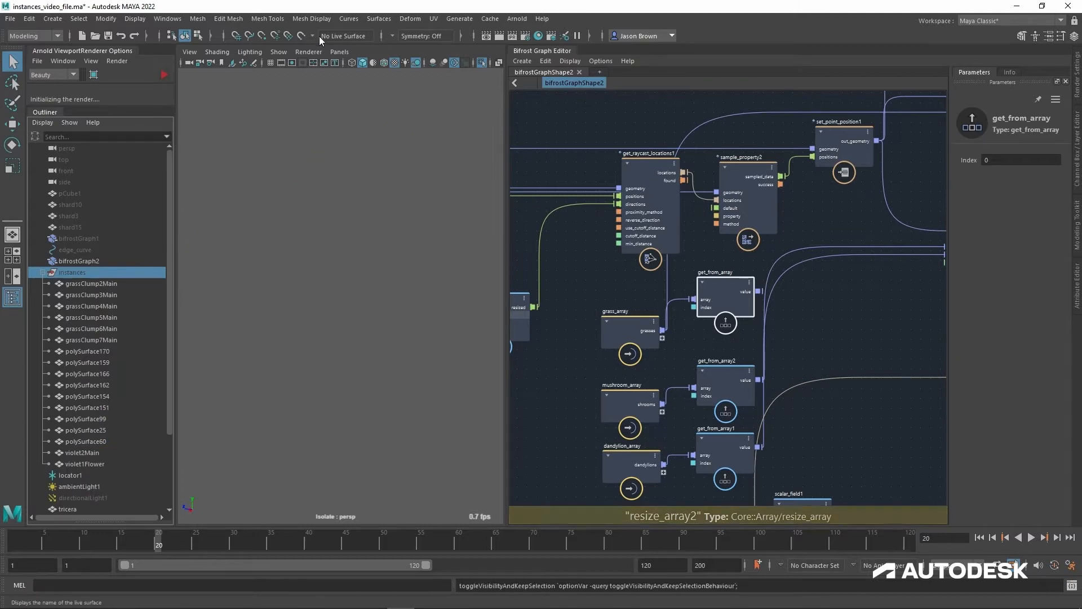
left_click(278, 52)
mouse_move(338, 72)
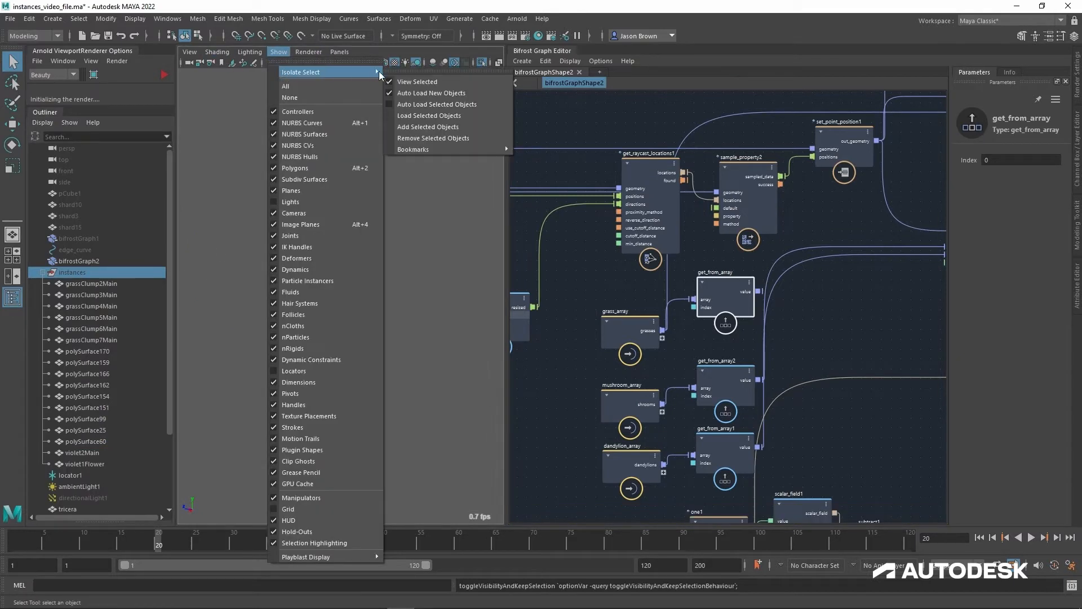
left_click(417, 83)
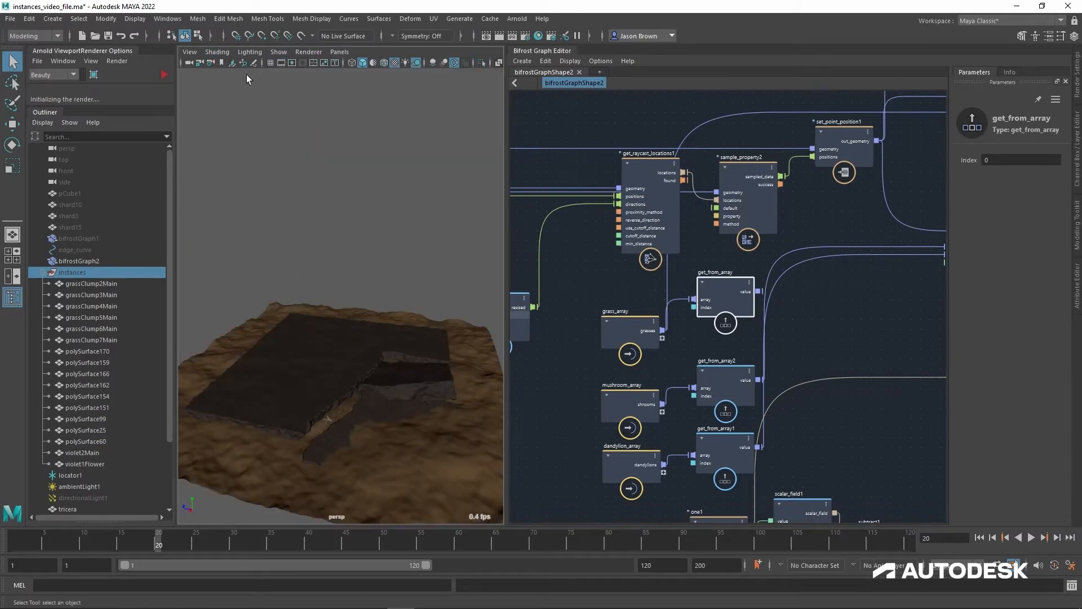
Step: Return the camera to the canyon and examine the points scattered on the ground around the triceratops skull
left_click(189, 52)
mouse_move(333, 255)
left_click(397, 275)
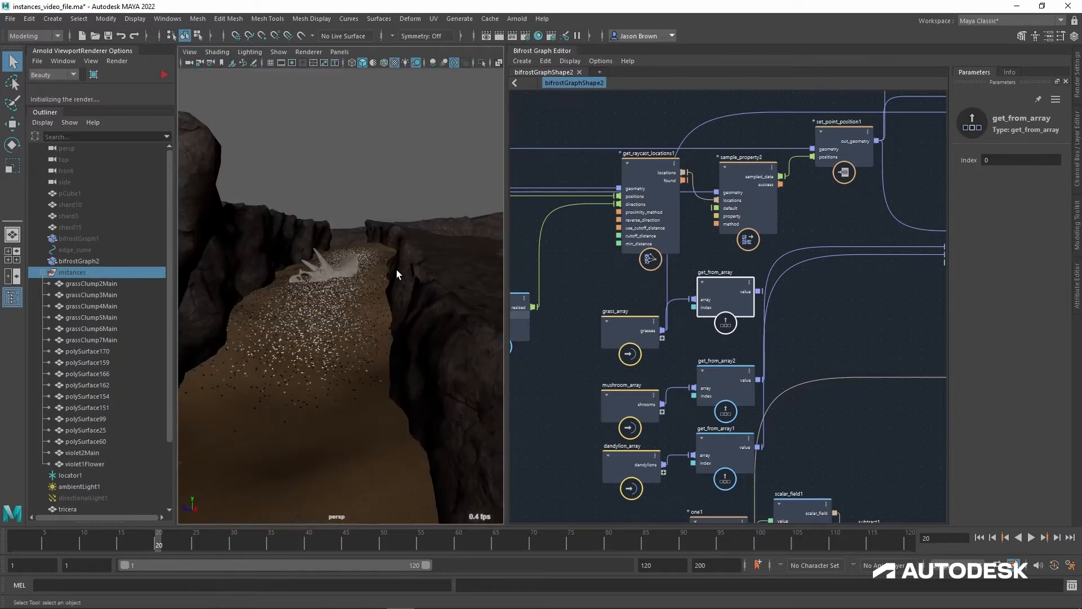
left_click_drag(299, 240, 313, 317, "alt")
right_click_drag(313, 316, 408, 347, "alt")
left_click_drag(409, 291, 406, 352, "alt")
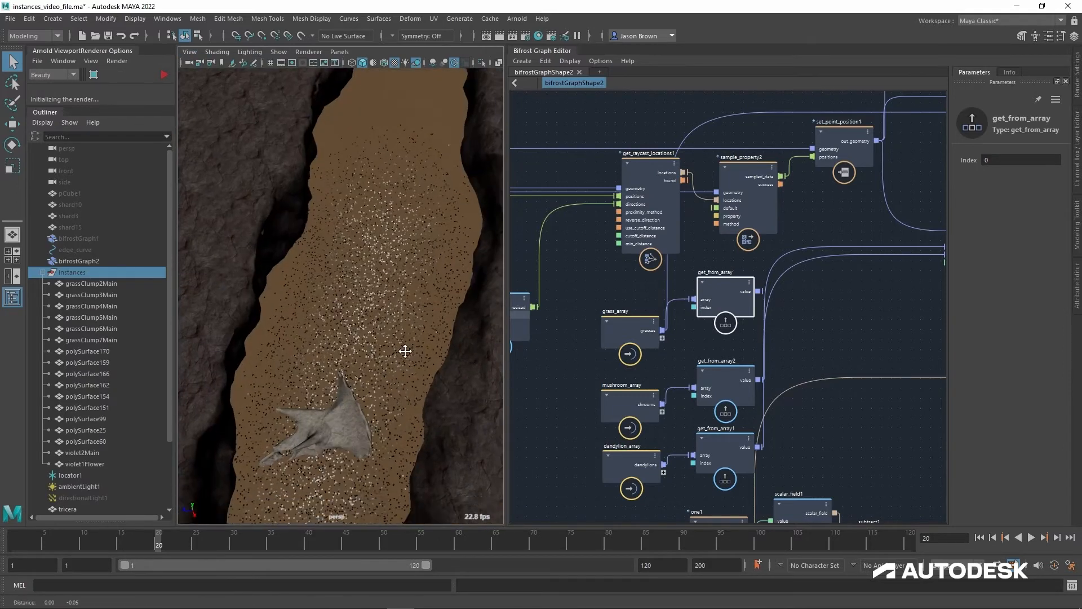
middle_click_drag(406, 353, 418, 191, "alt")
right_click_drag(418, 191, 445, 175, "alt")
left_click_drag(444, 174, 447, 167, "alt")
right_click_drag(447, 167, 427, 201, "alt")
Step: Rearrange the graph by moving create_instances2 above create_instances1 and grass_array up level with its grasses input
middle_click_drag(841, 304, 597, 346, "alt")
middle_click_drag(696, 227, 766, 273, "alt")
left_click_drag(843, 192, 882, 157)
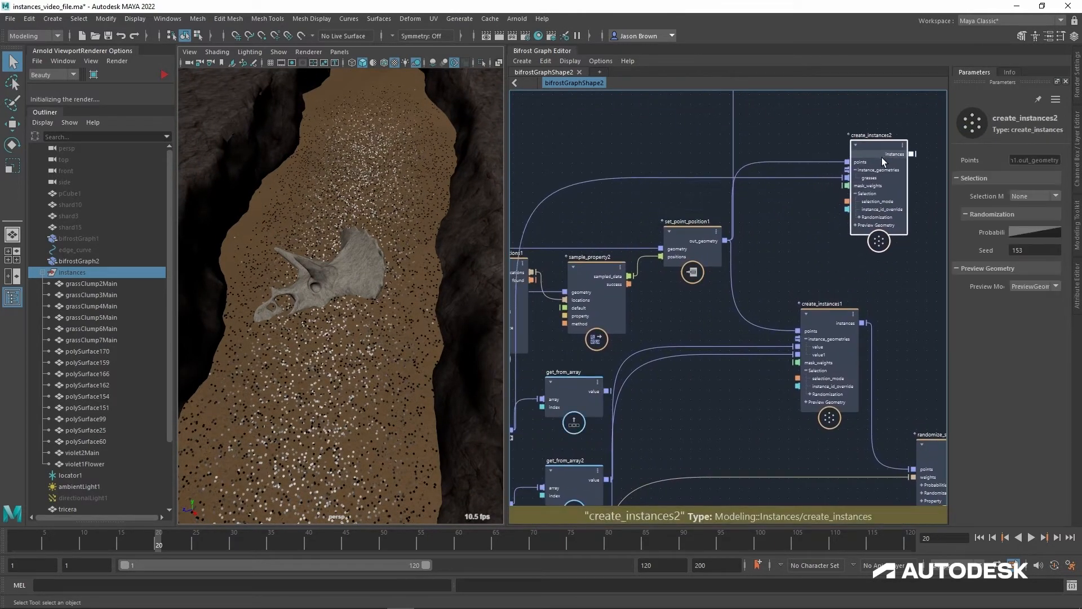
middle_click_drag(766, 289, 807, 243, "alt")
middle_click_drag(729, 333, 760, 325, "alt")
left_click_drag(547, 374, 548, 129)
middle_click_drag(612, 172, 566, 333, "alt")
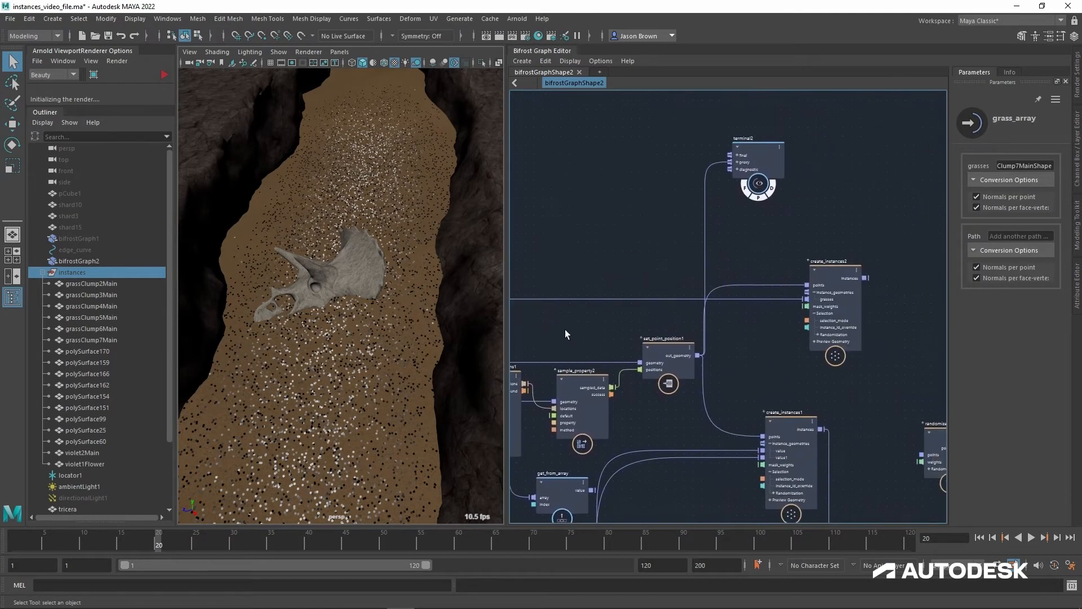
Step: Turn off the proxy display of terminal2 and cut the connections running from randomize_point_scale into terminal
left_click(761, 200)
middle_click_drag(806, 356, 662, 350, "alt")
middle_click_drag(749, 353, 721, 328, "alt")
left_click_drag(698, 252, 777, 322)
middle_click_drag(818, 302, 724, 283, "alt")
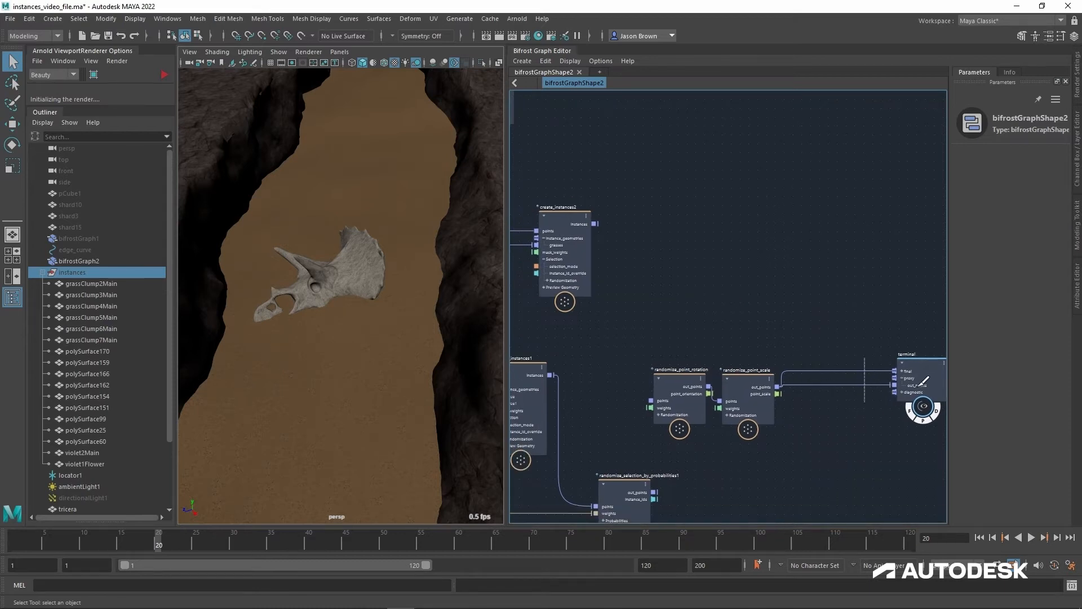
Step: Move the terminal node beside create_instances2 and connect the instances output to the terminal's proxy port
left_click_drag(935, 367, 755, 223)
left_click_drag(596, 225, 723, 235)
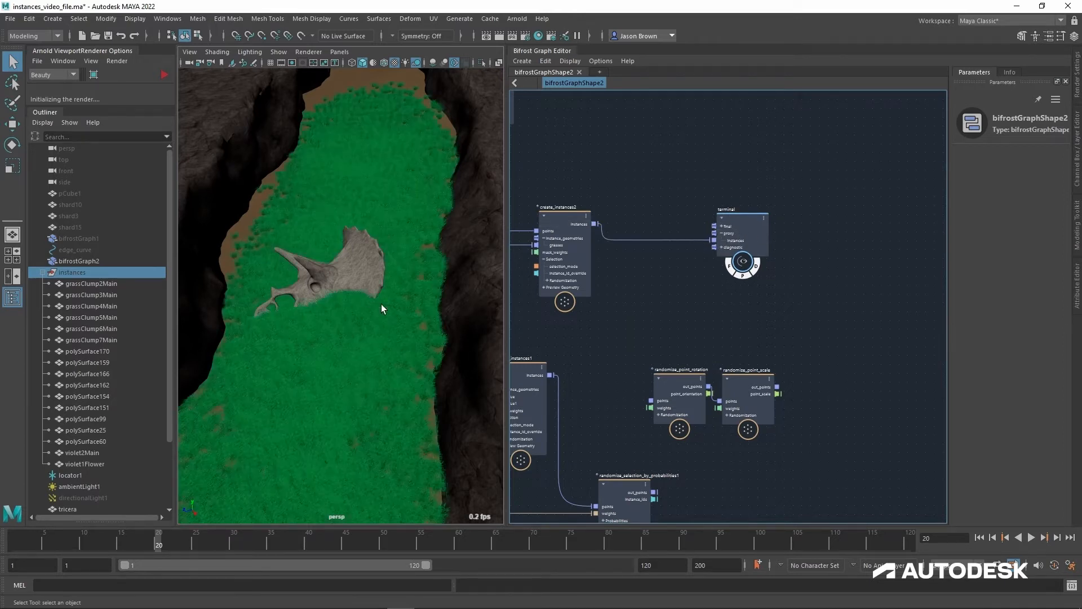
Step: Examine the grass instances over the canyon floor, around the skull and among the sparse clumps at the scatter's edge
right_click_drag(350, 314, 435, 270, "alt")
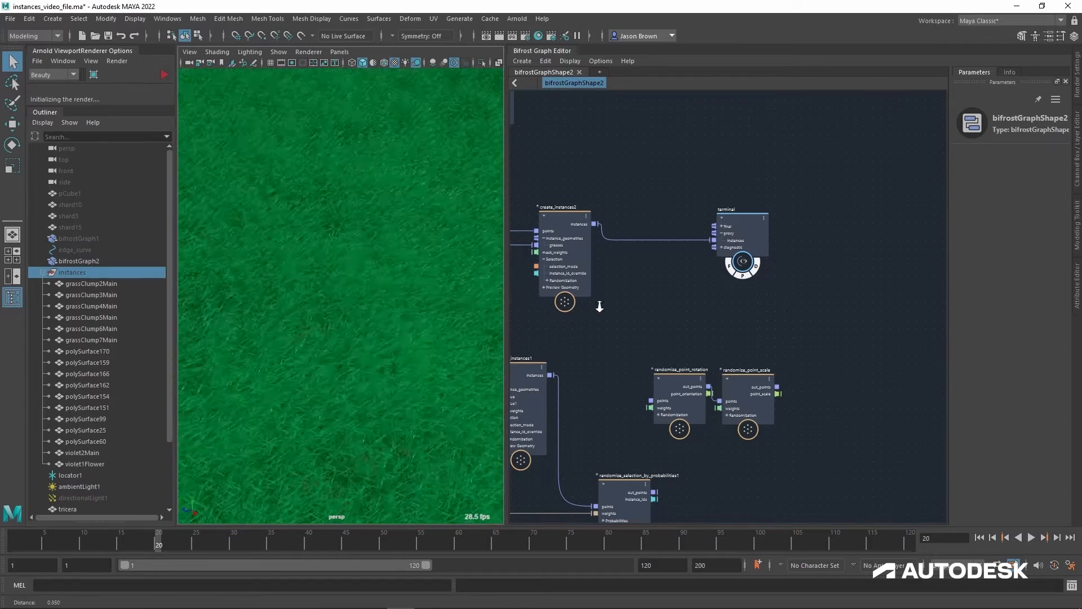
mouse_move(435, 270)
left_mouse_down("alt")
mouse_move(442, 249)
mouse_move(483, 234)
mouse_move(448, 271)
left_mouse_up("alt")
right_click_drag(448, 271, 256, 253, "alt")
left_click_drag(257, 253, 358, 309, "alt")
right_click_drag(357, 309, 398, 340, "alt")
middle_click_drag(399, 341, 400, 191, "alt")
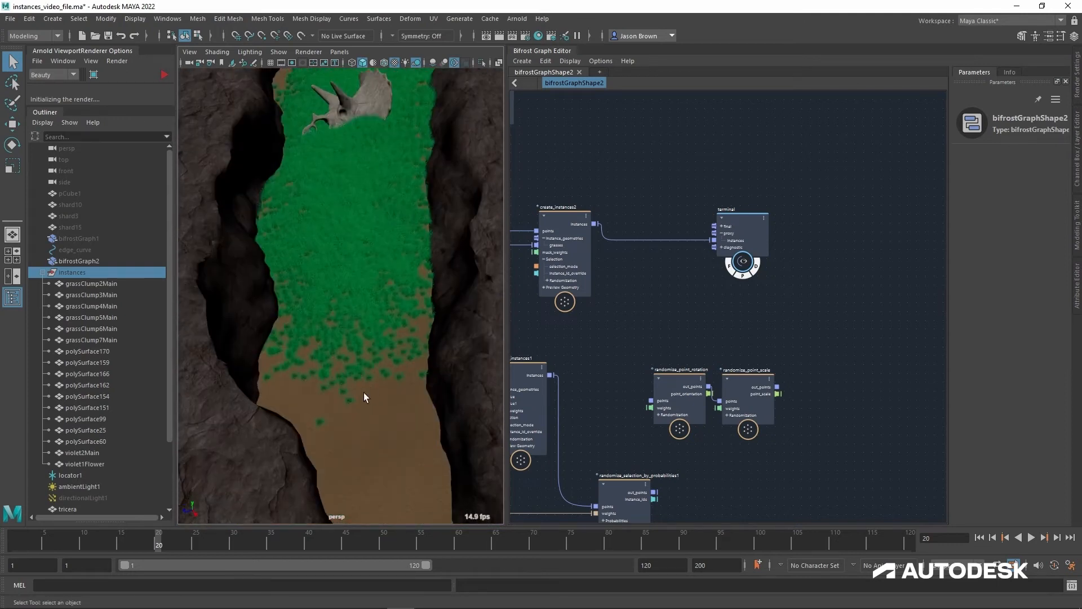
middle_click_drag(362, 387, 355, 331, "alt")
right_click_drag(355, 331, 482, 379, "alt")
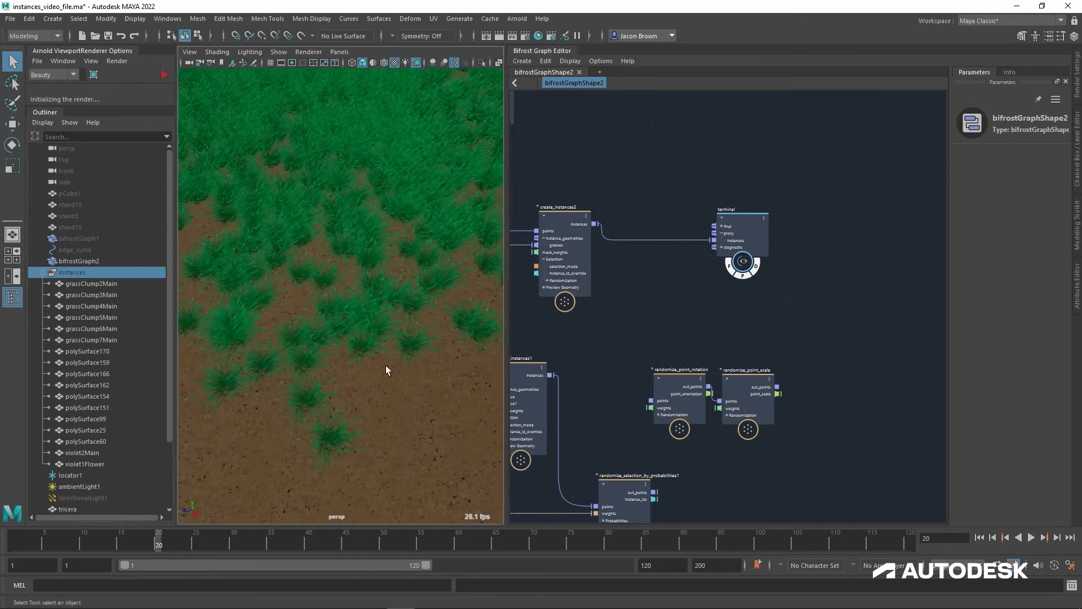
left_click_drag(387, 370, 374, 330, "alt")
right_click_drag(375, 329, 333, 316, "alt")
middle_click_drag(333, 316, 448, 502, "alt")
Step: Read the node documentation of create_instances2, down to the selection_mode options None, Sequential and Random
left_click(560, 228)
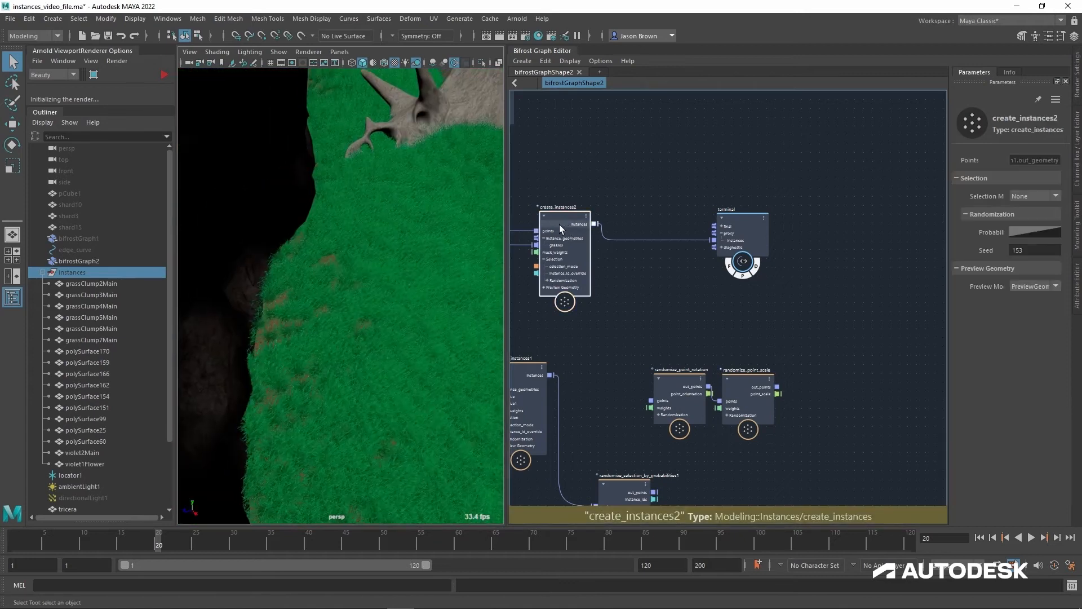
middle_click_drag(399, 294, 392, 287, "alt")
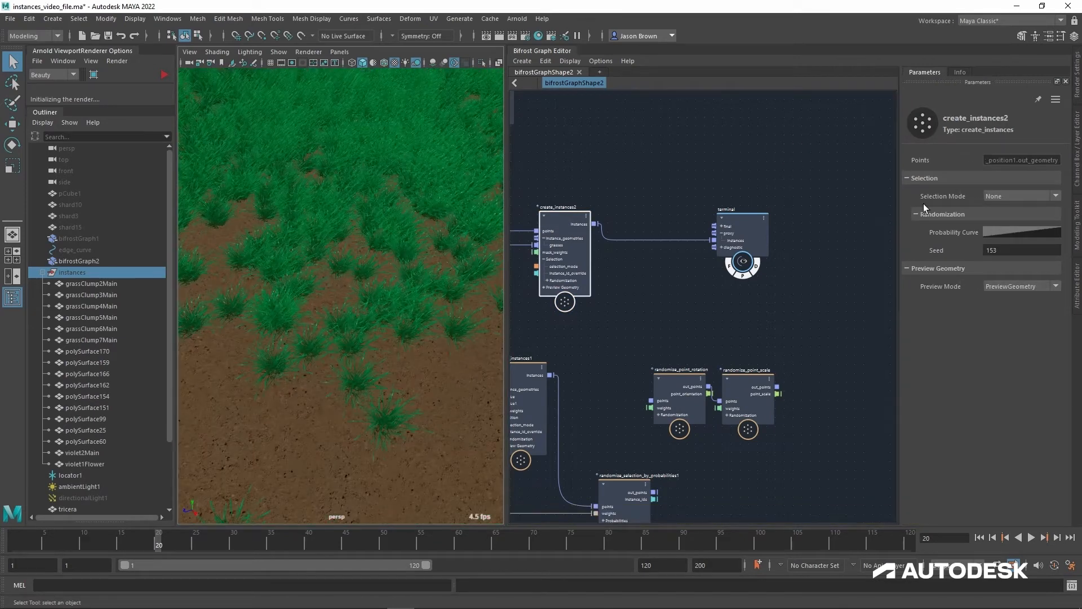
left_click(966, 77)
scroll(942, 316, "down", 10)
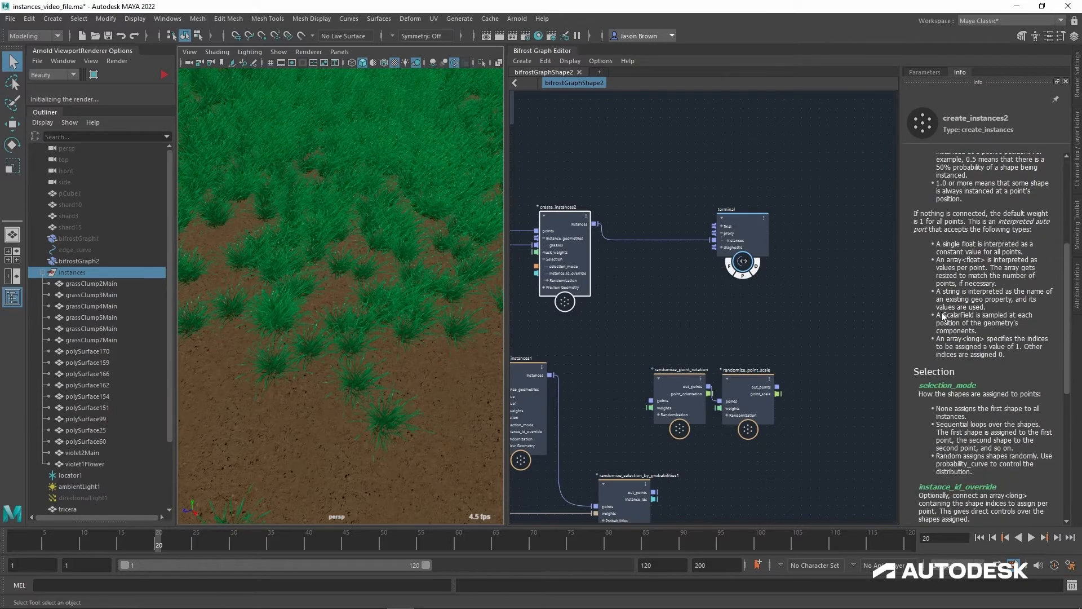
scroll(943, 316, "down", 4)
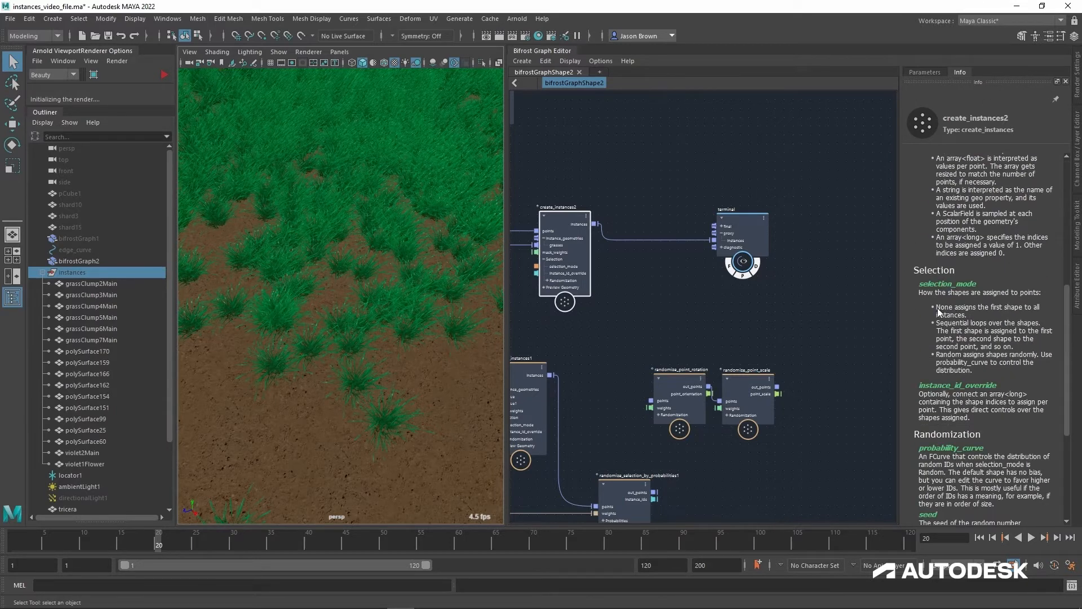
Step: Review how set_point_position1 feeds create_instances2, and bring back the parameters of create_instances2
middle_click_drag(531, 336, 731, 340)
left_click_drag(673, 312, 671, 291)
middle_click_drag(759, 319, 658, 356)
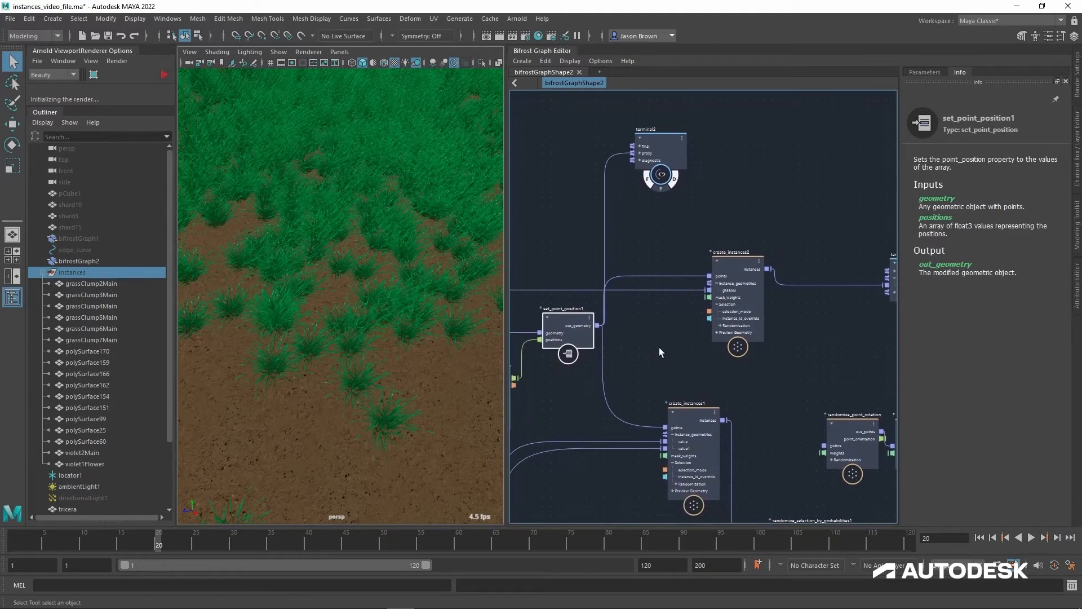
left_click(753, 272)
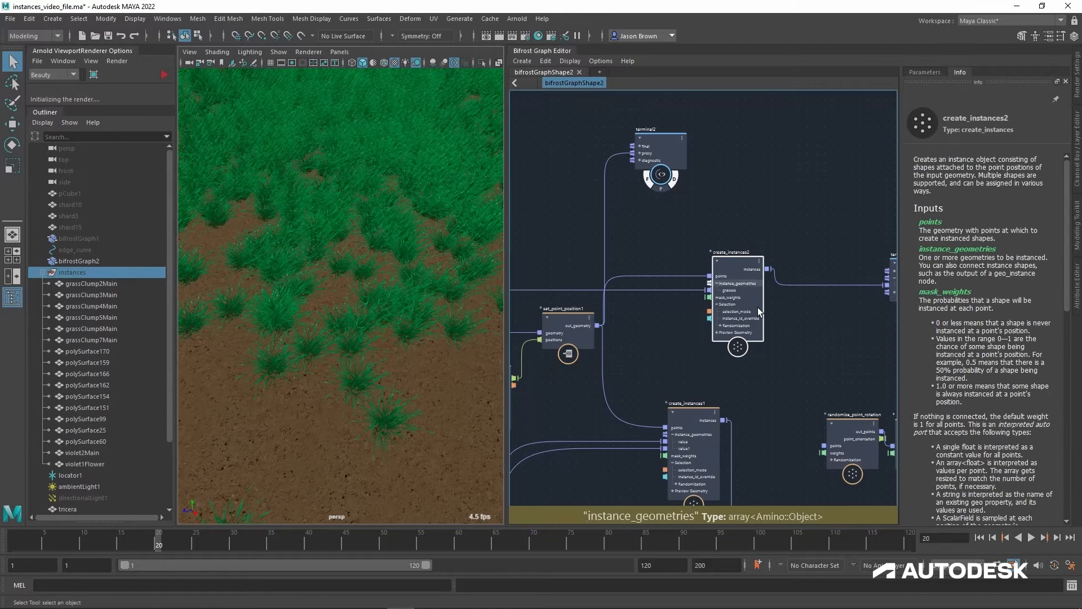
left_click(925, 72)
Step: Move the terminal node farther from create_instances2 and level with its instances output
middle_click_drag(793, 200, 753, 210)
scroll(752, 211, "down", 2)
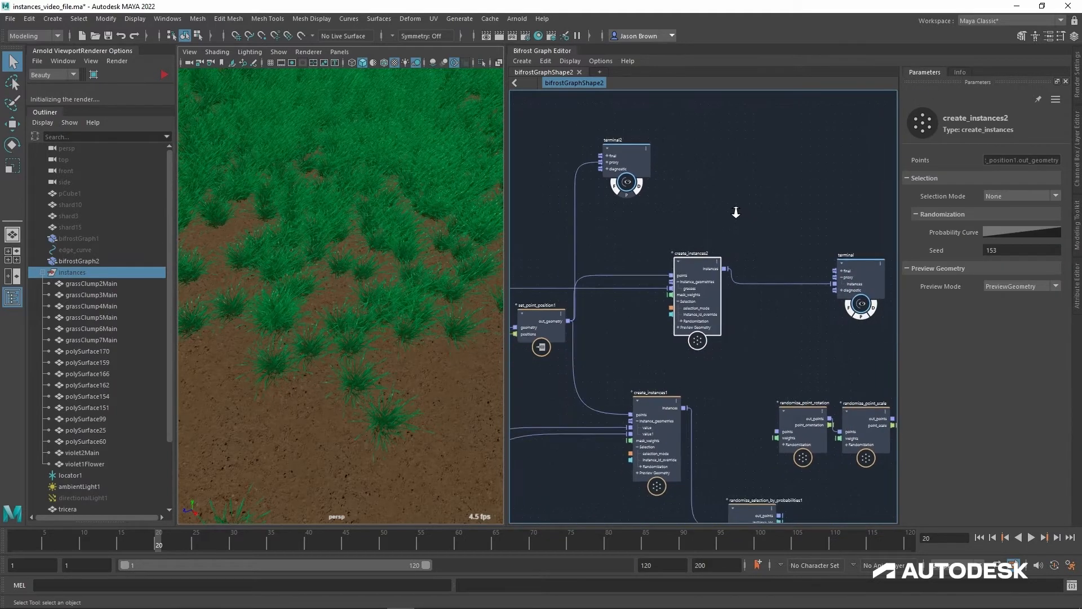
left_click(867, 258)
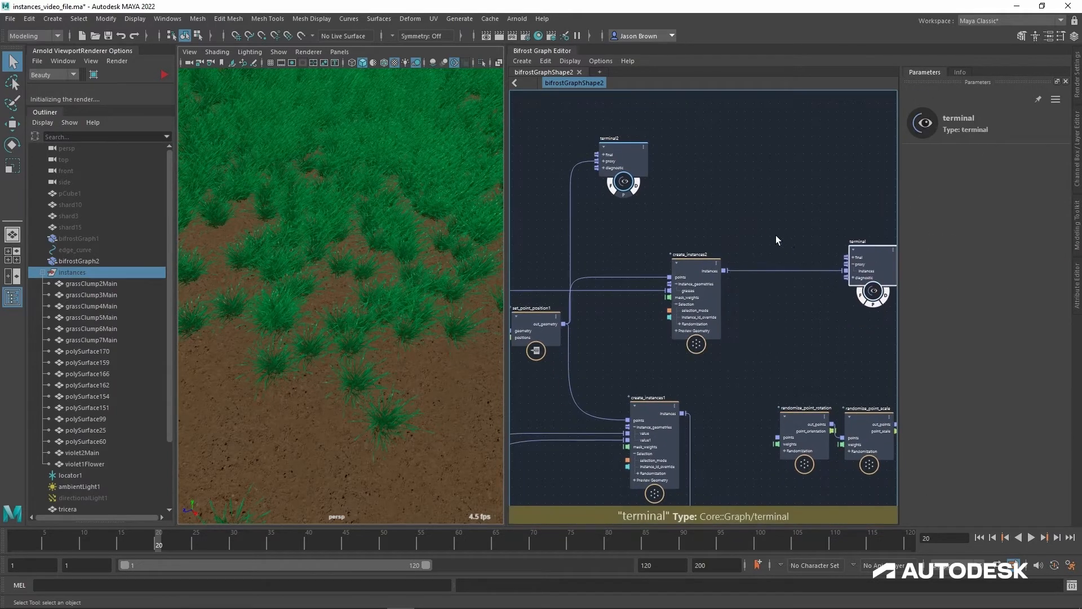
scroll(795, 233, "up", 3)
Step: Try Sequential as the Selection Mode of create_instances2
left_click(722, 263)
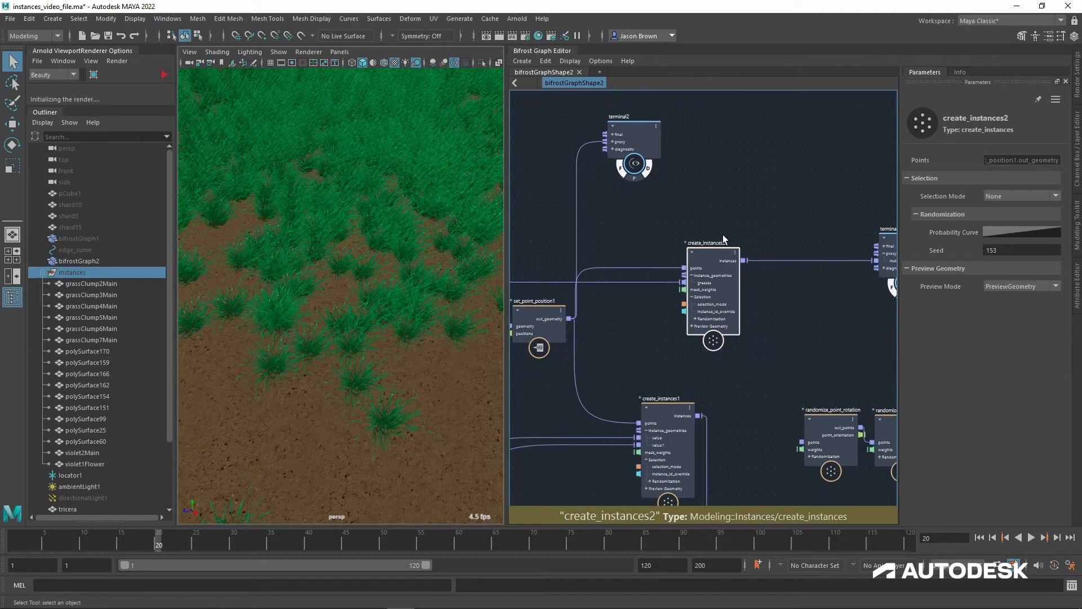
left_click(1002, 197)
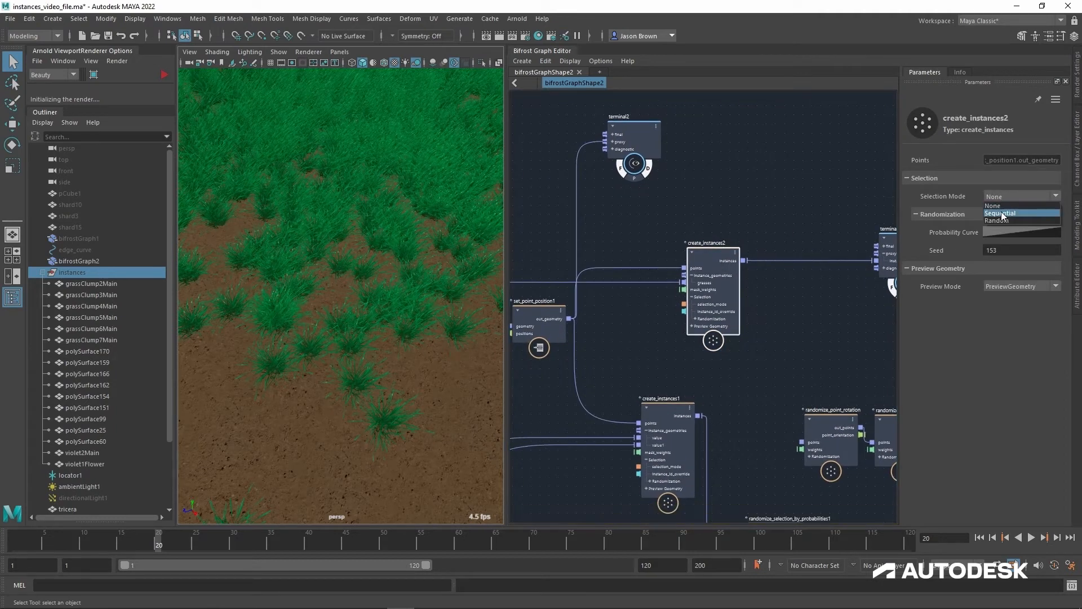
left_click(999, 213)
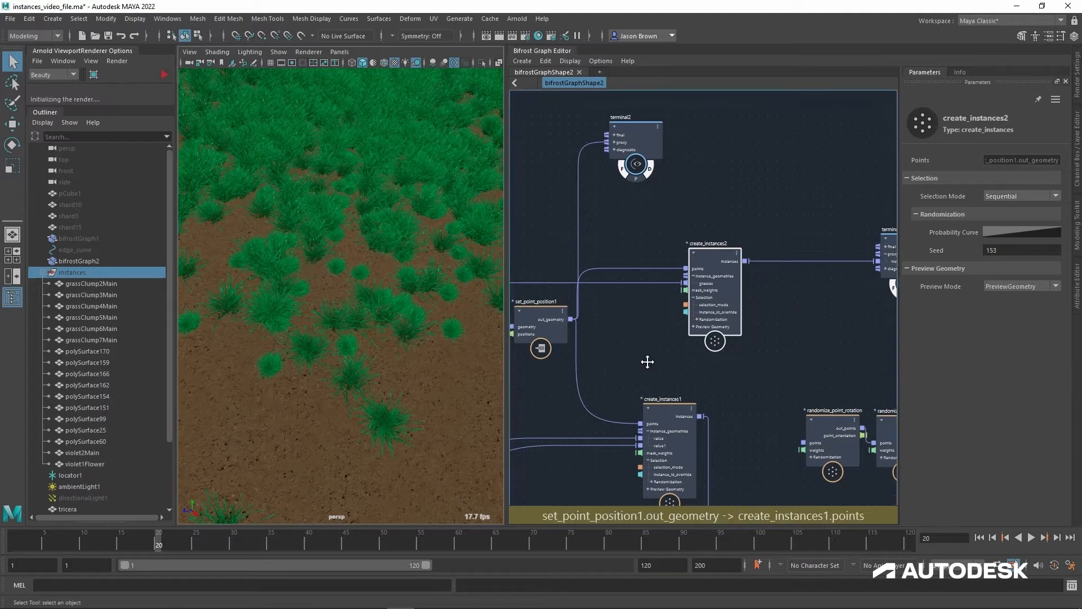
middle_click_drag(647, 357, 690, 363)
scroll(685, 362, "down", 2)
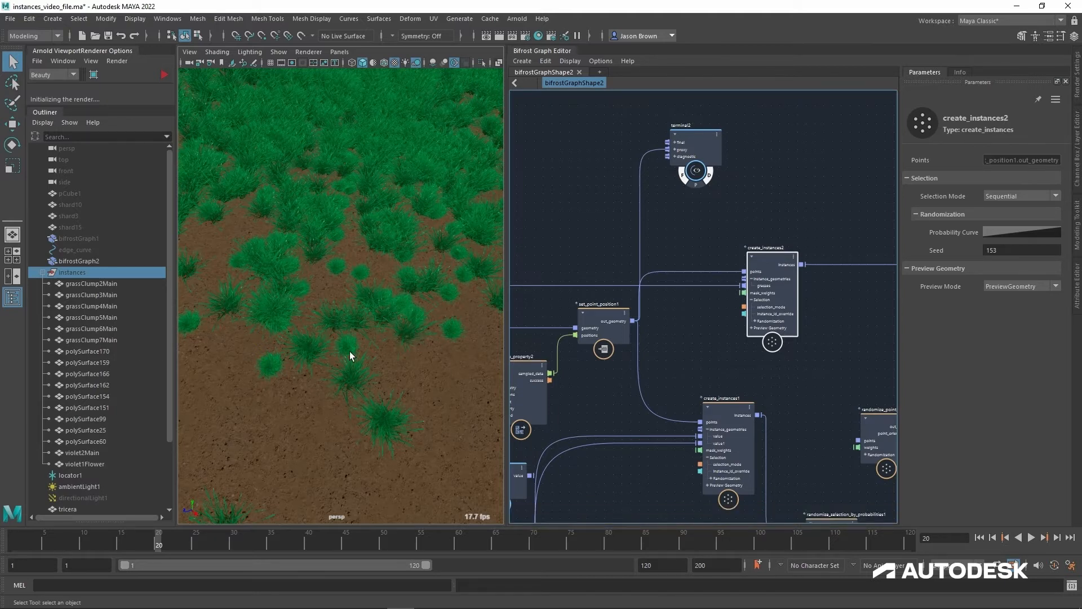
Step: Set the Selection Mode of create_instances2 to Random and check the grass around the skull
left_click(1021, 195)
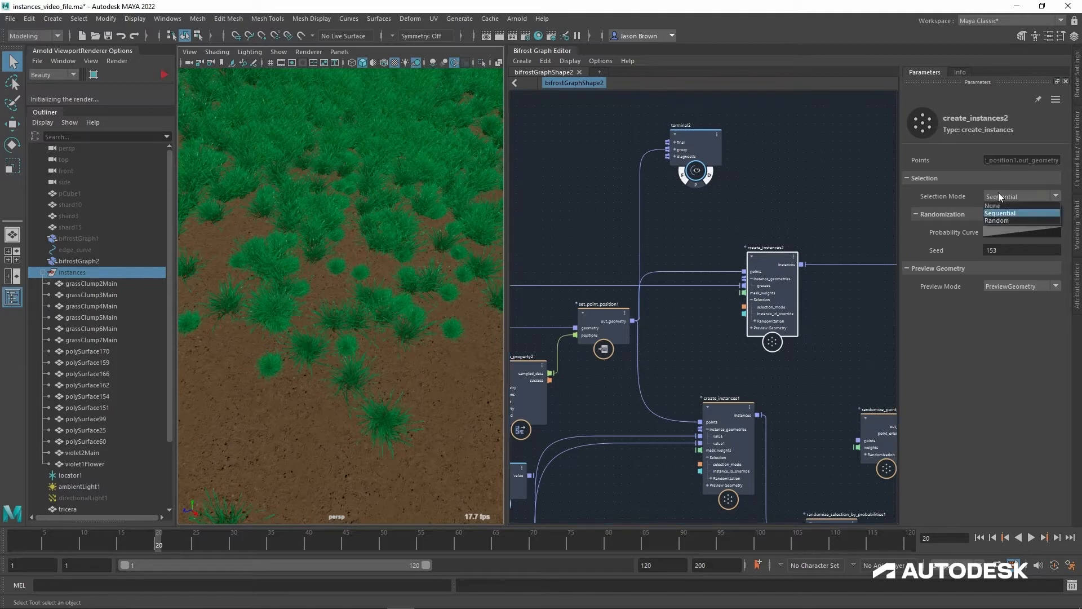
left_click(1010, 216)
scroll(387, 313, "down", 10)
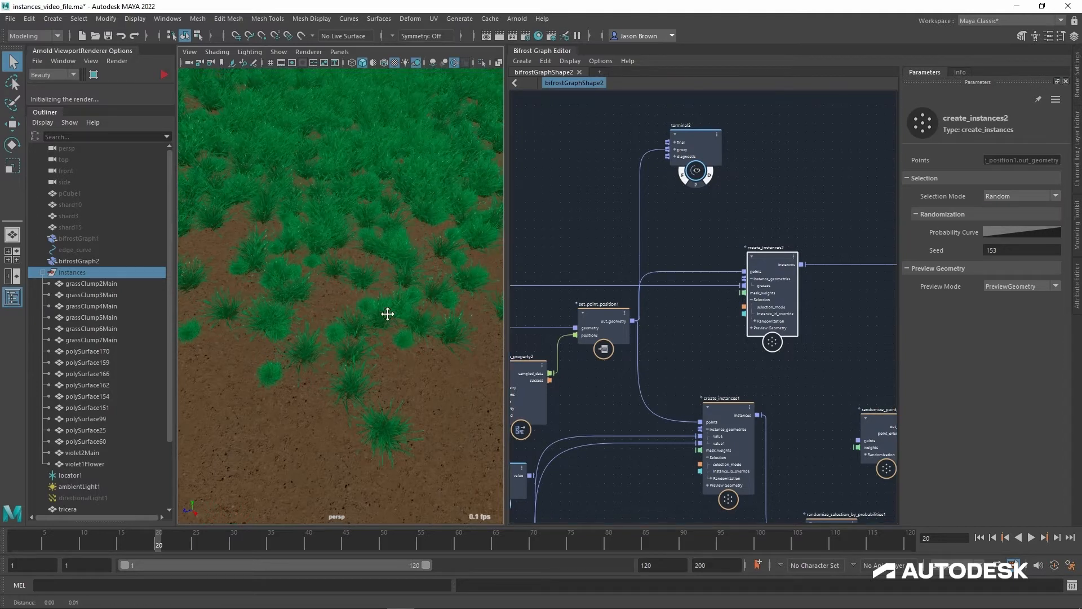
middle_click_drag(388, 309, 330, 270, "alt")
left_click_drag(330, 270, 395, 186, "alt")
middle_click_drag(396, 186, 401, 193, "alt")
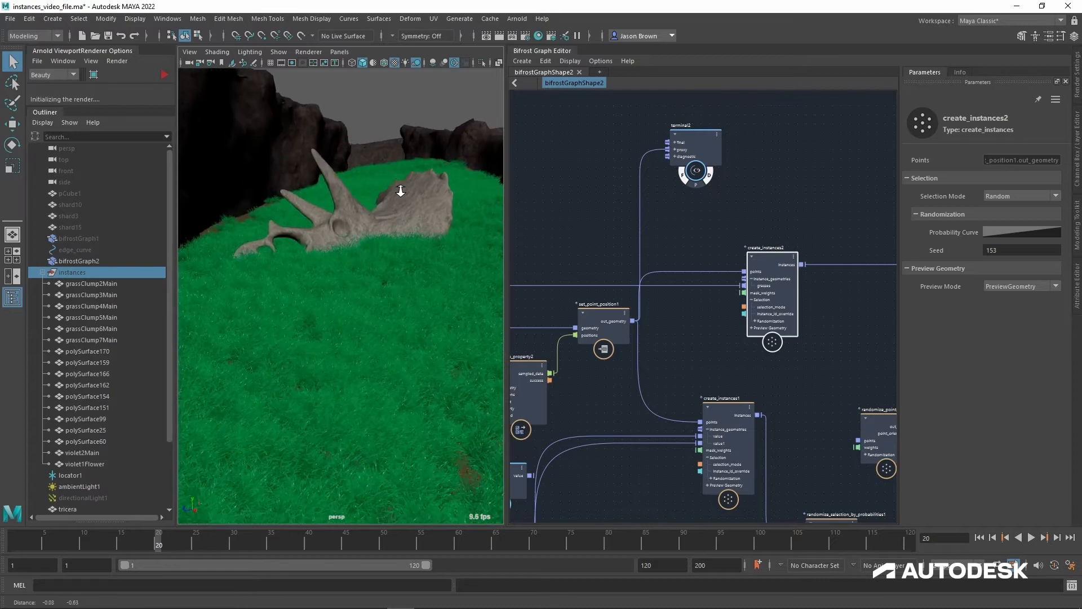
scroll(421, 198, "up", 6)
right_click_drag(421, 199, 411, 200, "alt")
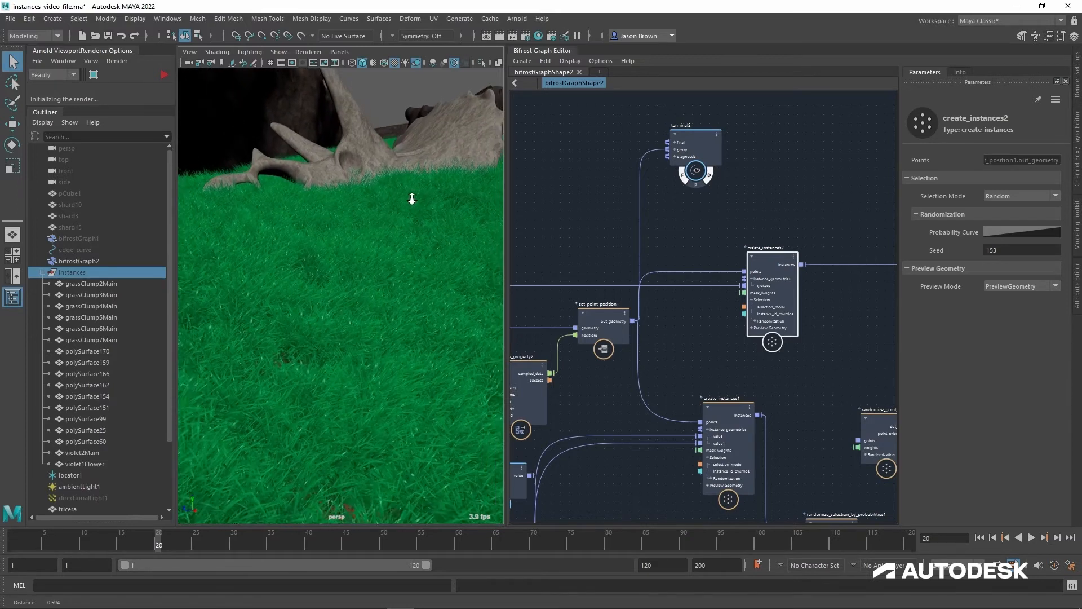
middle_click_drag(411, 201, 413, 230, "alt")
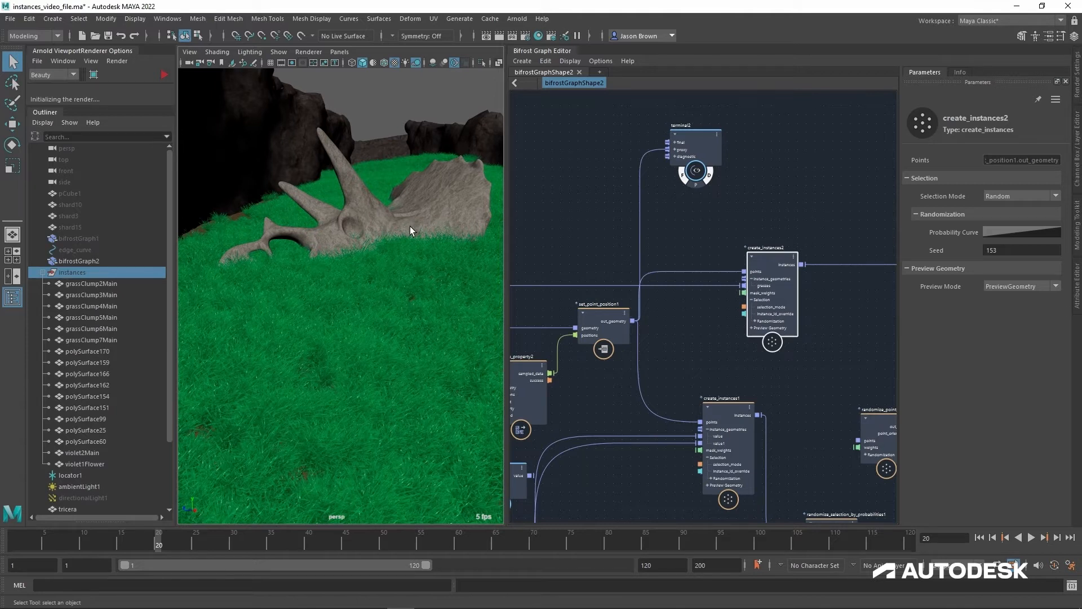
Step: Remove the watchpoint from the connection between sample_property2's sampled_data and set_point_position1's positions
middle_click_drag(601, 373, 690, 297, "alt")
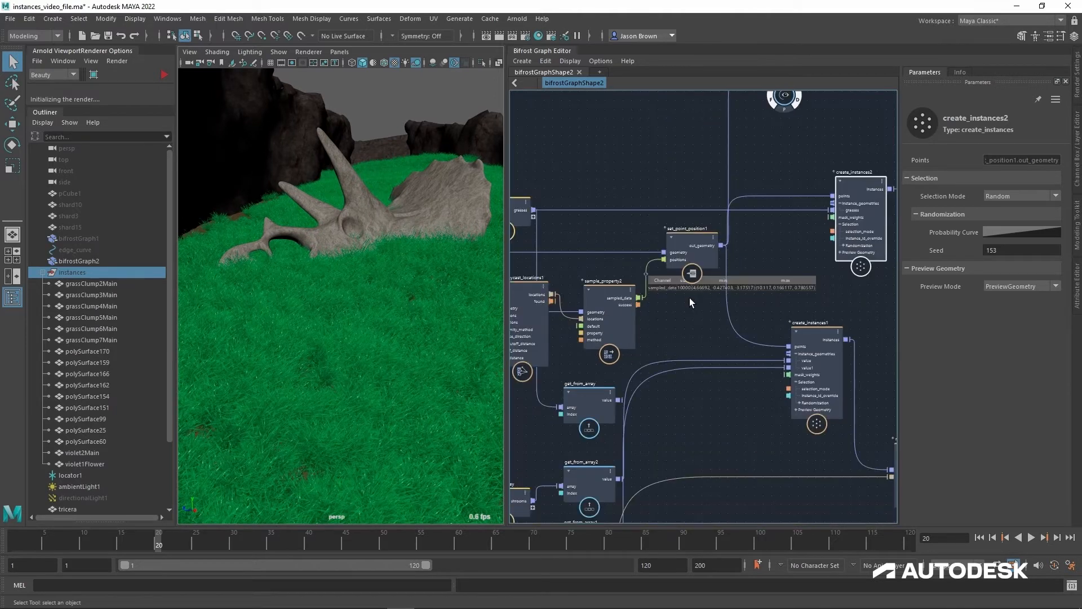
right_click_drag(683, 289, 753, 299, "alt")
scroll(796, 307, "down", 3)
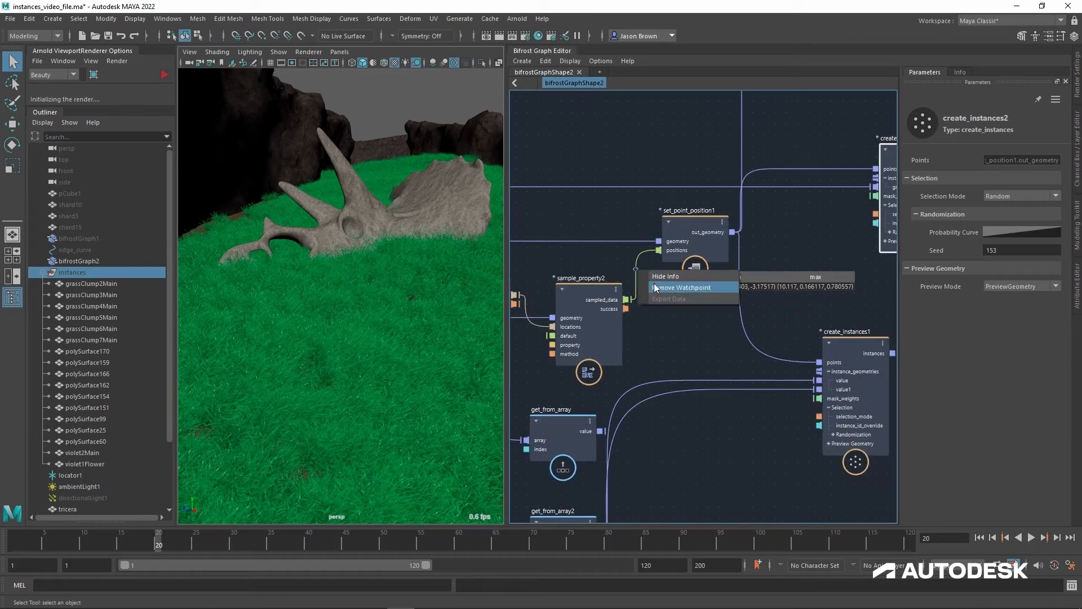
middle_click_drag(834, 210, 713, 223)
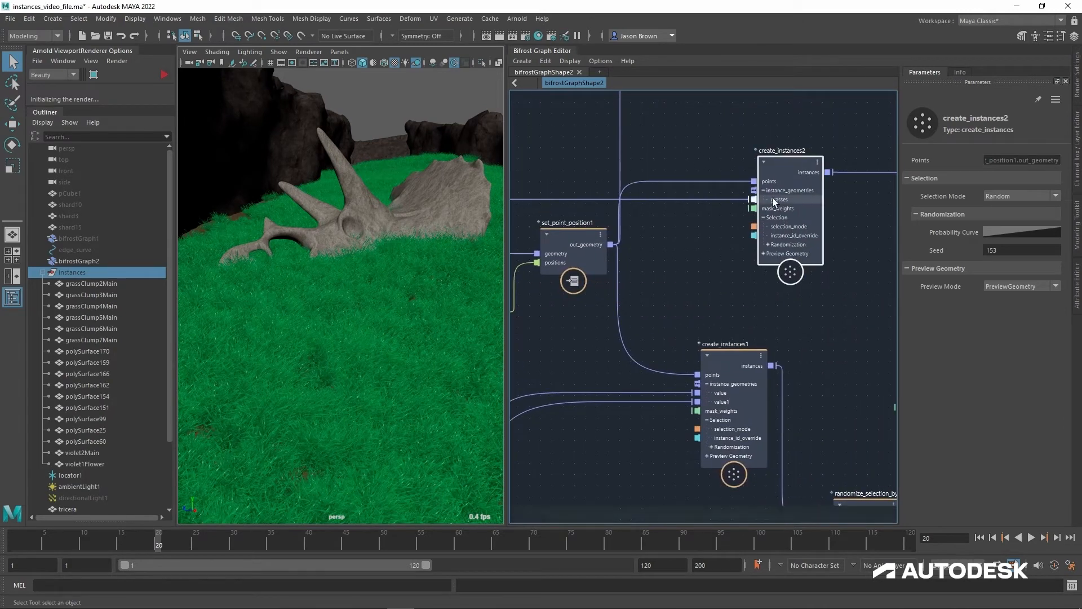
Step: Try an Amount of 5000 in the Scatter Settings of scatter_around_strand and check the grass density around the skull
mouse_move(386, 281)
left_mouse_down("alt")
mouse_move(391, 305)
mouse_move(394, 292)
left_mouse_up("alt")
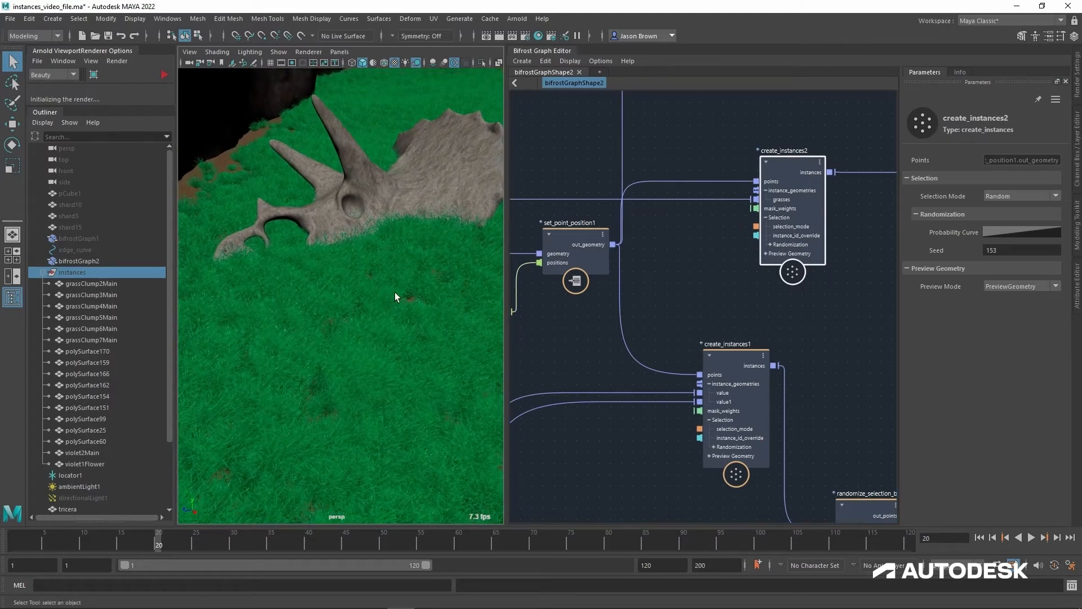
right_click_drag(717, 279, 669, 273, "alt")
middle_click_drag(710, 279, 674, 292, "alt")
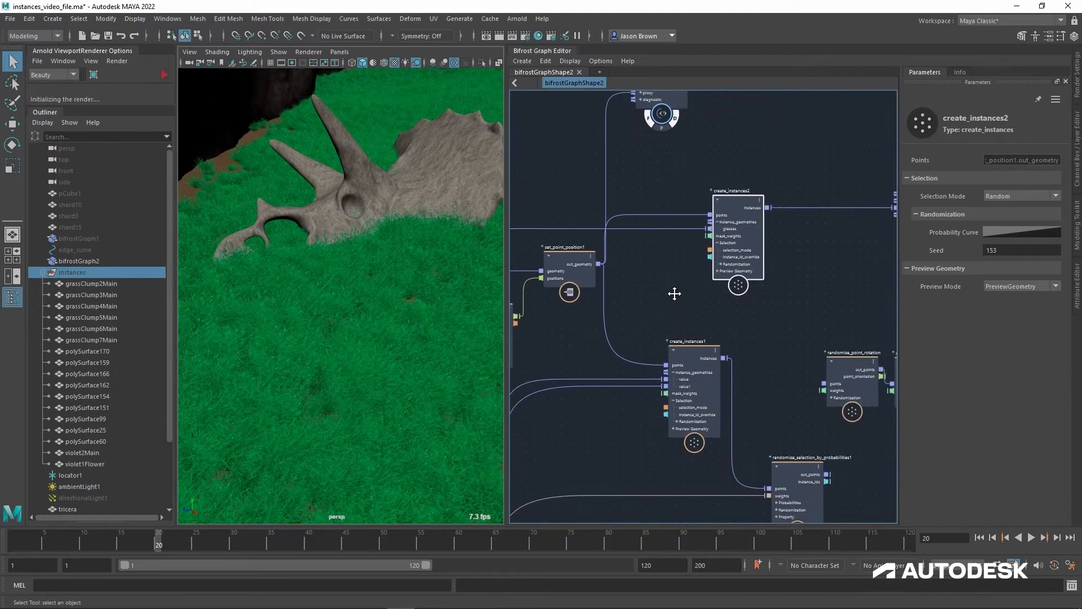
right_click_drag(674, 293, 635, 282, "alt")
middle_click_drag(640, 281, 883, 232, "alt")
middle_click_drag(612, 396, 877, 373, "alt")
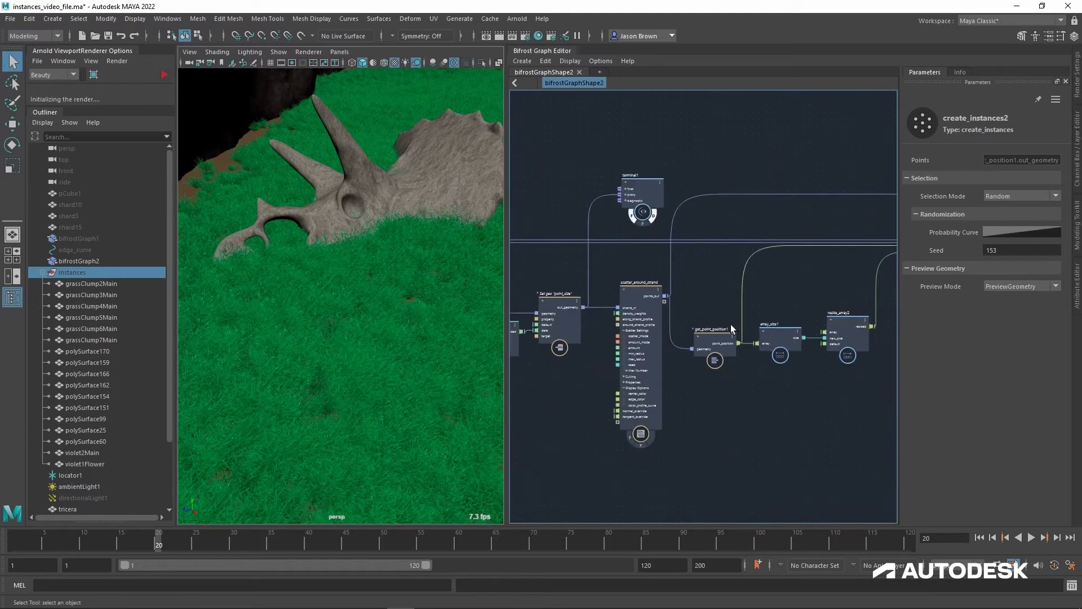
middle_click_drag(697, 278, 756, 266, "alt")
left_click(705, 287)
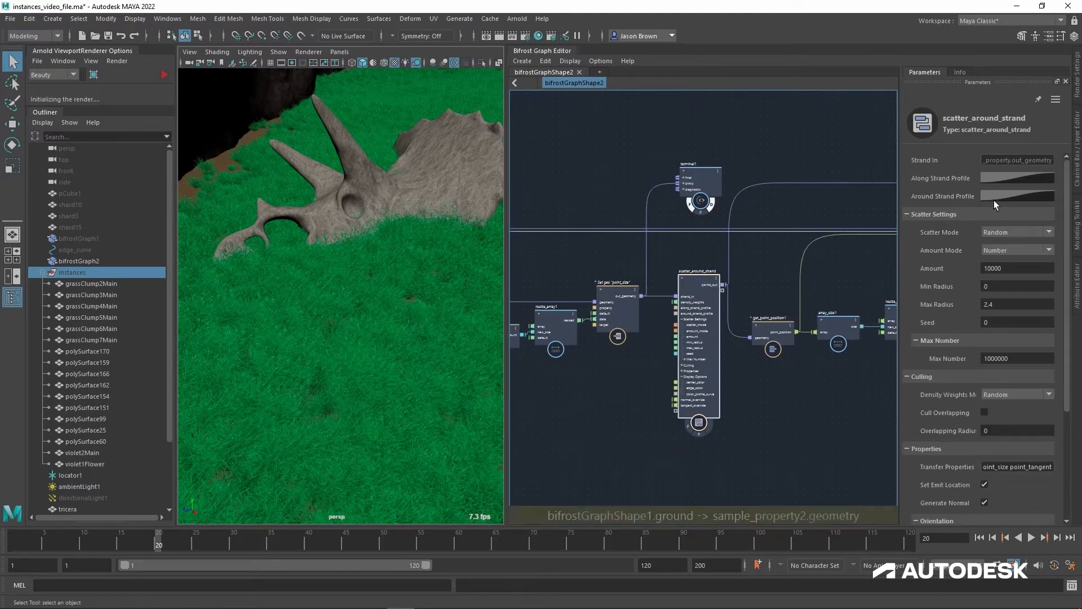
left_click(1026, 266)
type("5000")
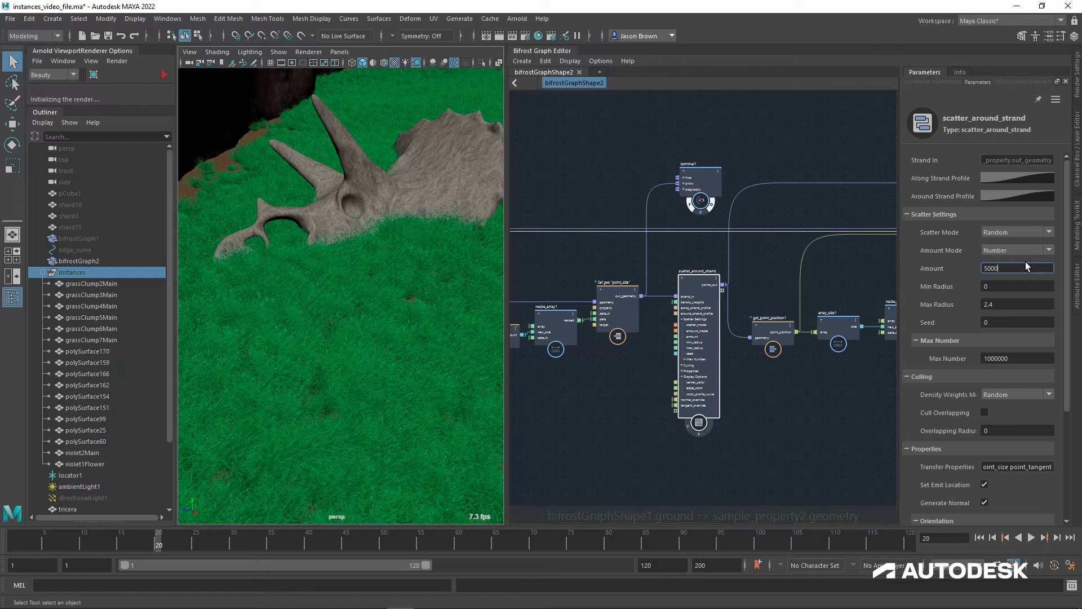
key("Return")
left_click_drag(370, 273, 374, 353, "alt")
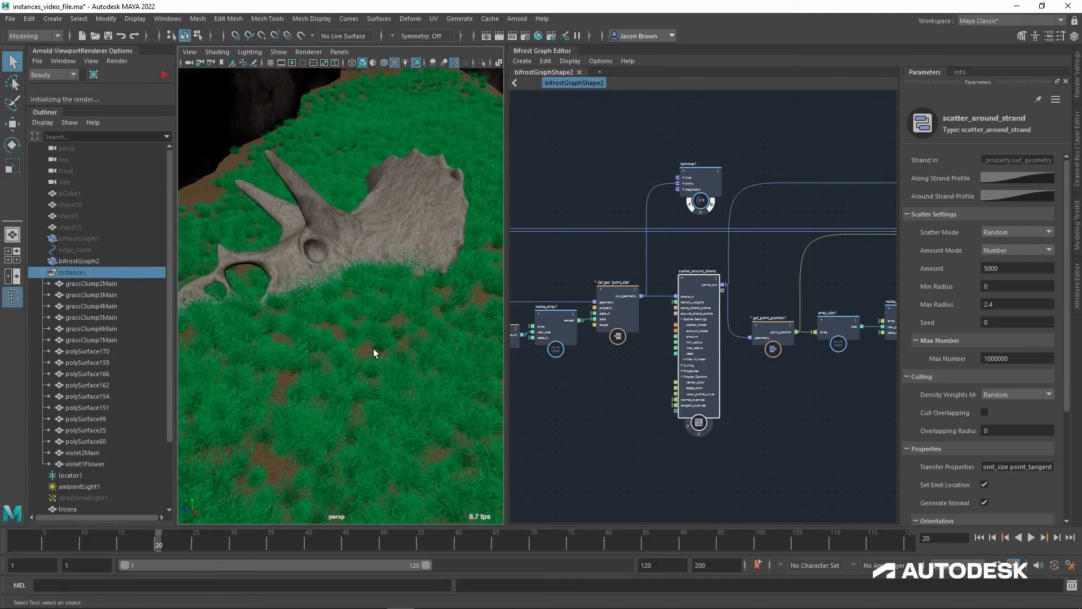
Step: Try a sparser scatter by setting the Amount of scatter_around_strand to 1000
left_click(1014, 271)
type("1000")
key("Return")
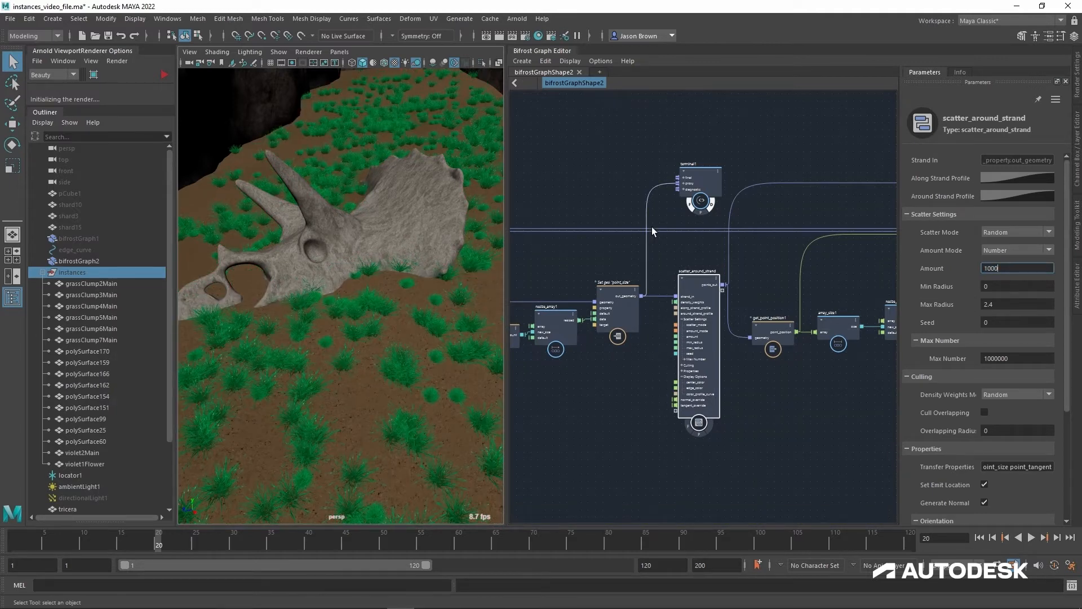
Step: Return the Amount of scatter_around_strand to 10000 and inspect the grass around the skull
key("Return")
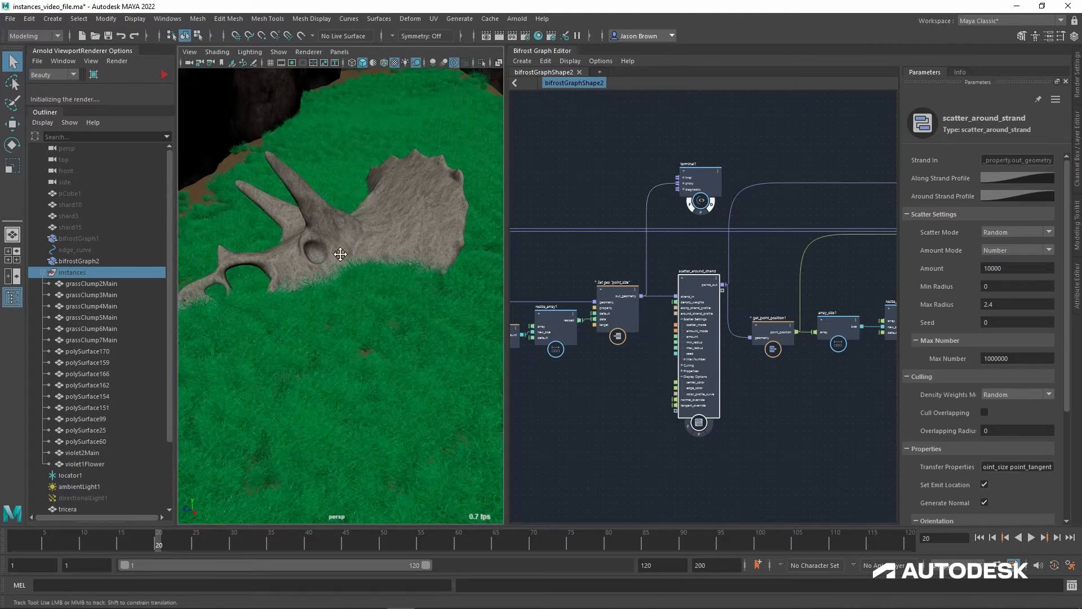
mouse_move(338, 254)
middle_mouse_down("alt")
mouse_move(330, 259)
mouse_move(339, 259)
middle_mouse_up("alt")
left_click_drag(389, 261, 387, 256, "alt")
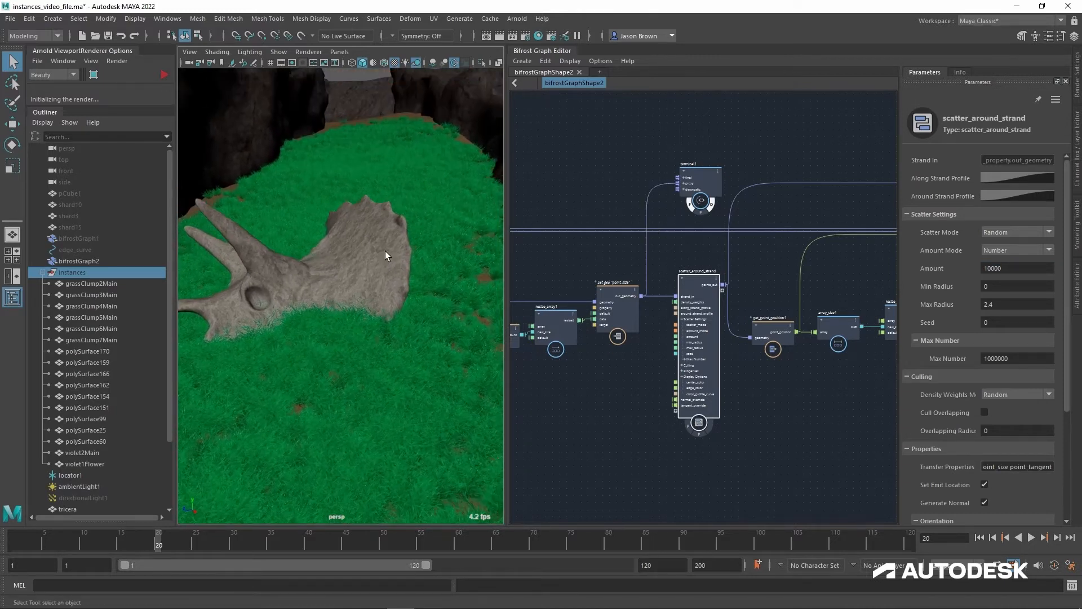
middle_click_drag(390, 258, 391, 229, "alt")
right_click_drag(392, 229, 401, 230, "alt")
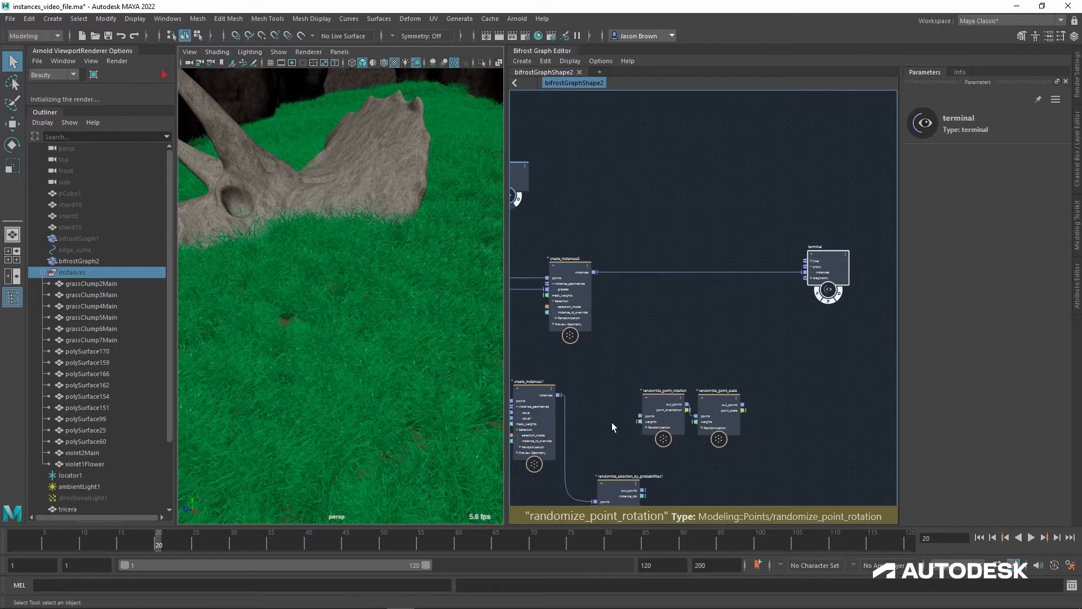
Step: Place the randomize_point_rotation and randomize_point_scale nodes after create_instances2 and wire them between its instances output and the terminal's instances input
left_click_drag(609, 383, 779, 445)
left_click_drag(670, 414, 654, 303)
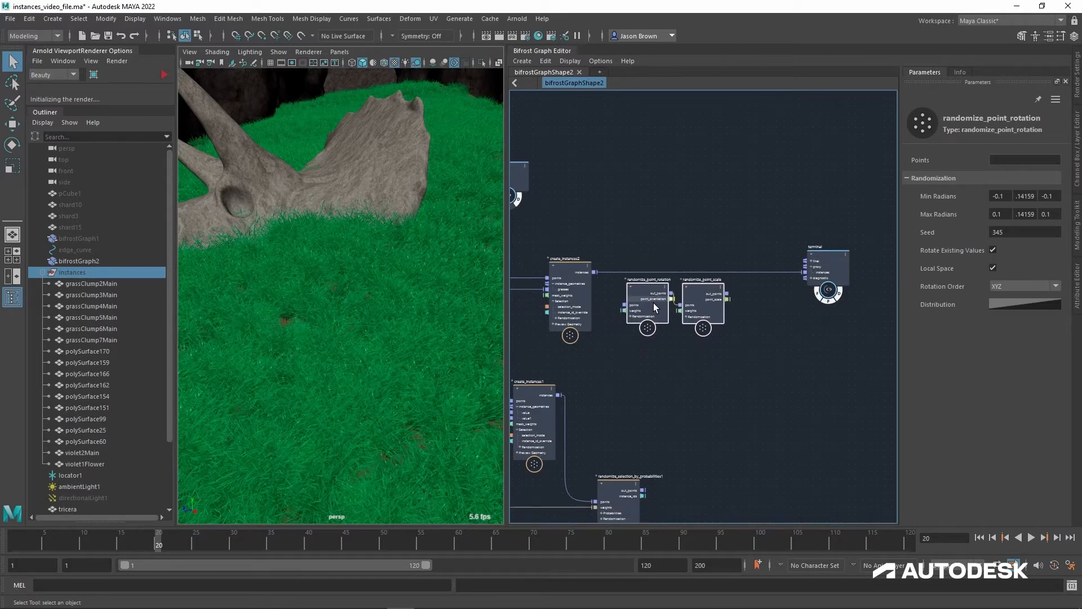
scroll(654, 303, "up", 2)
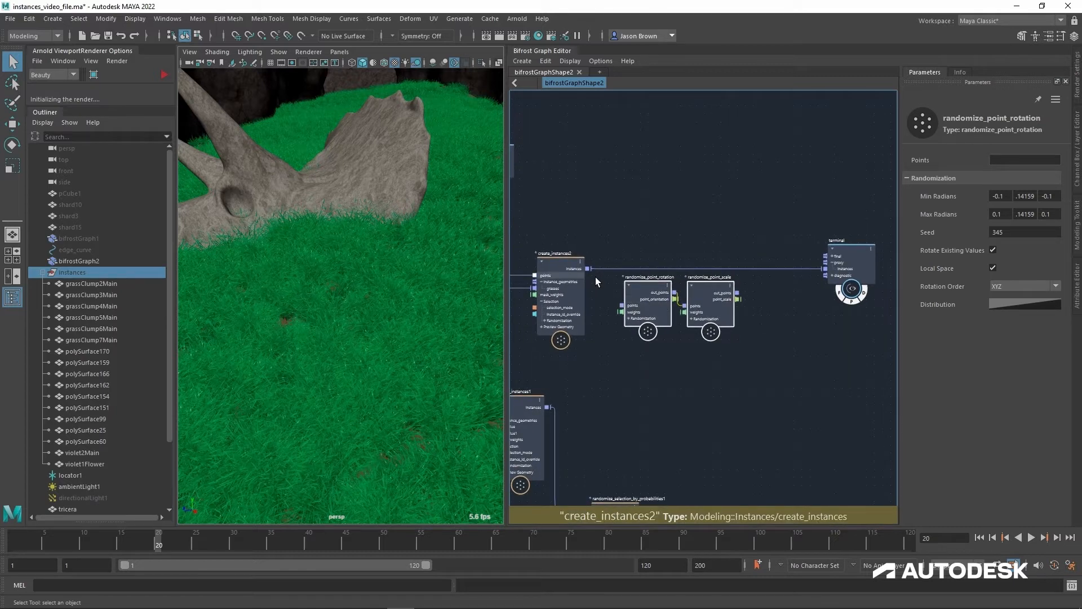
left_click_drag(588, 269, 631, 314)
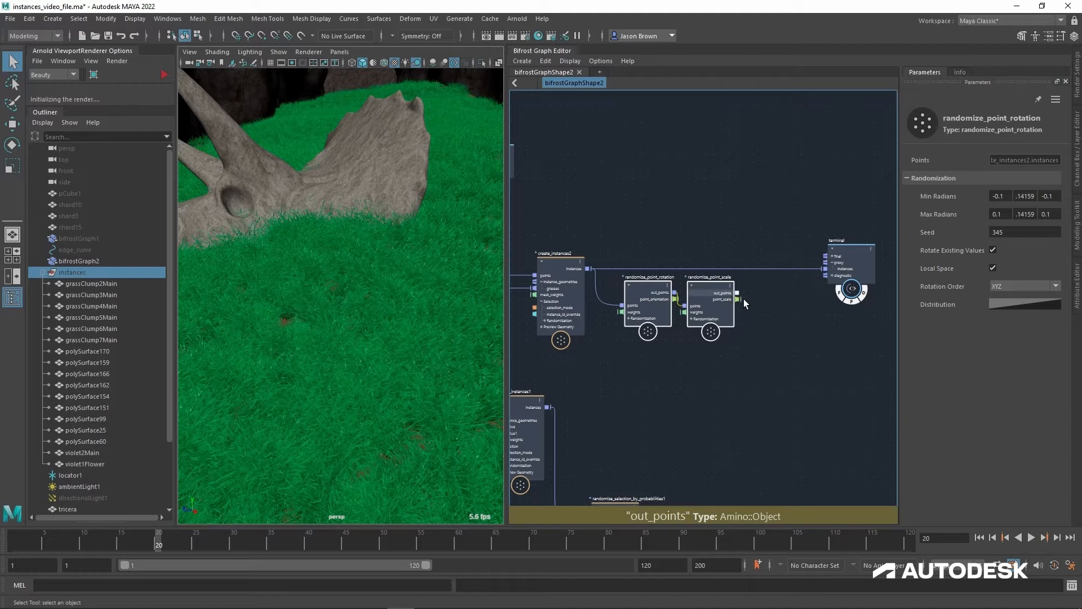
left_click_drag(739, 294, 837, 274)
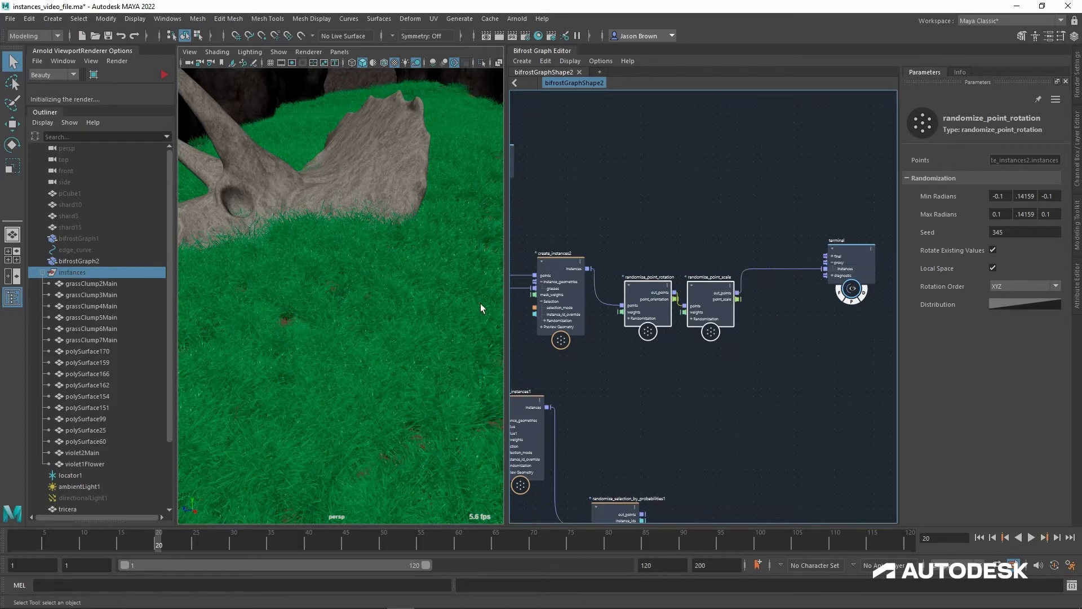
middle_click_drag(393, 275, 393, 329, "alt")
scroll(360, 307, "down", 5)
left_click_drag(379, 307, 408, 292, "alt")
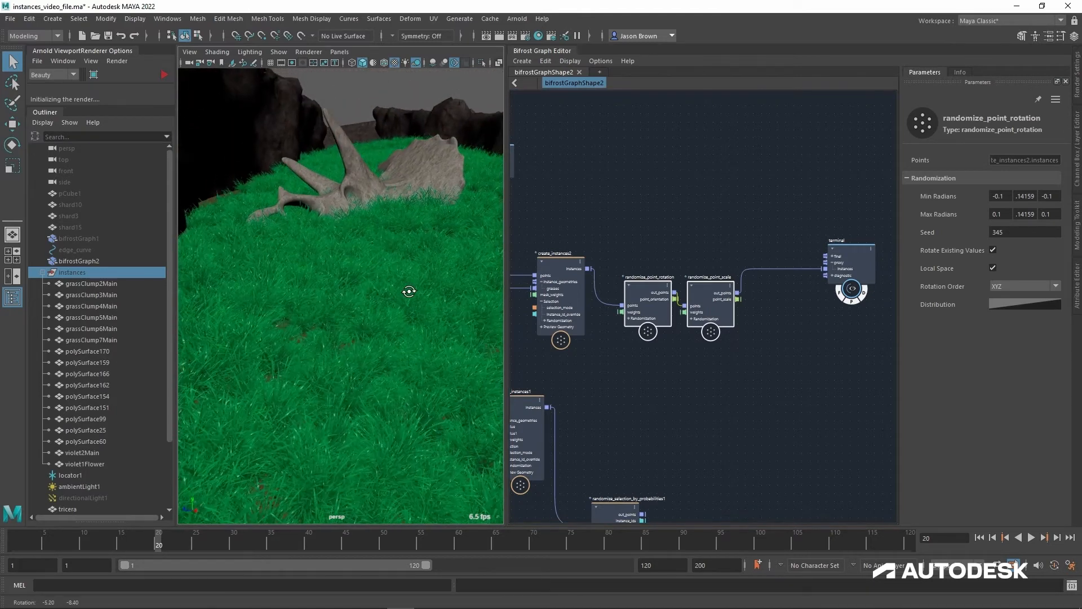
middle_click_drag(404, 300, 399, 320, "alt")
middle_click_drag(398, 320, 396, 330, "alt")
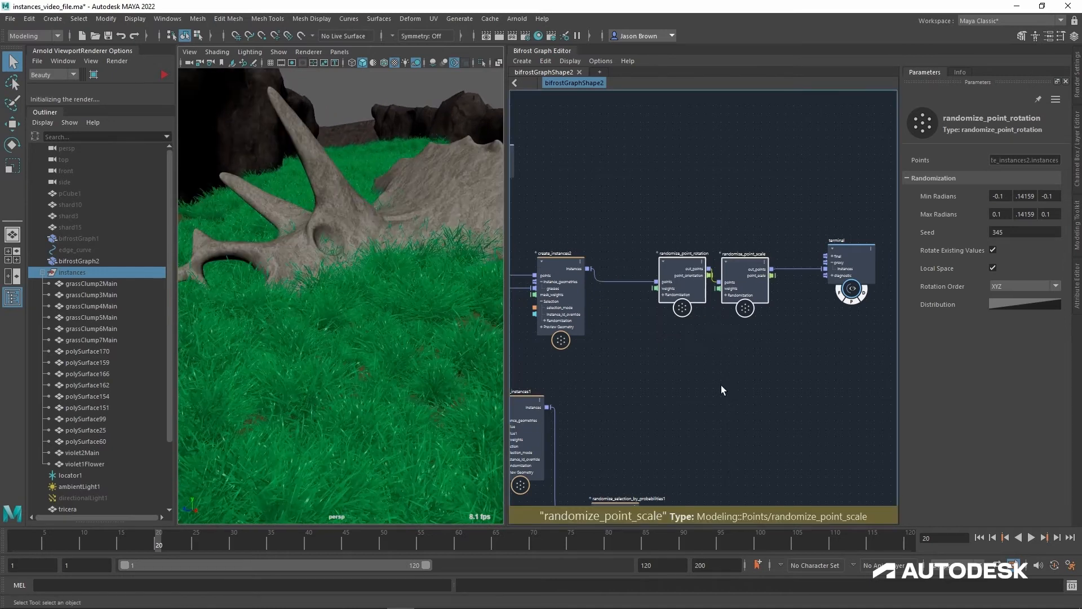
Step: Space randomize_point_rotation away from randomize_point_scale and set its Seed to 4806
left_click(721, 385)
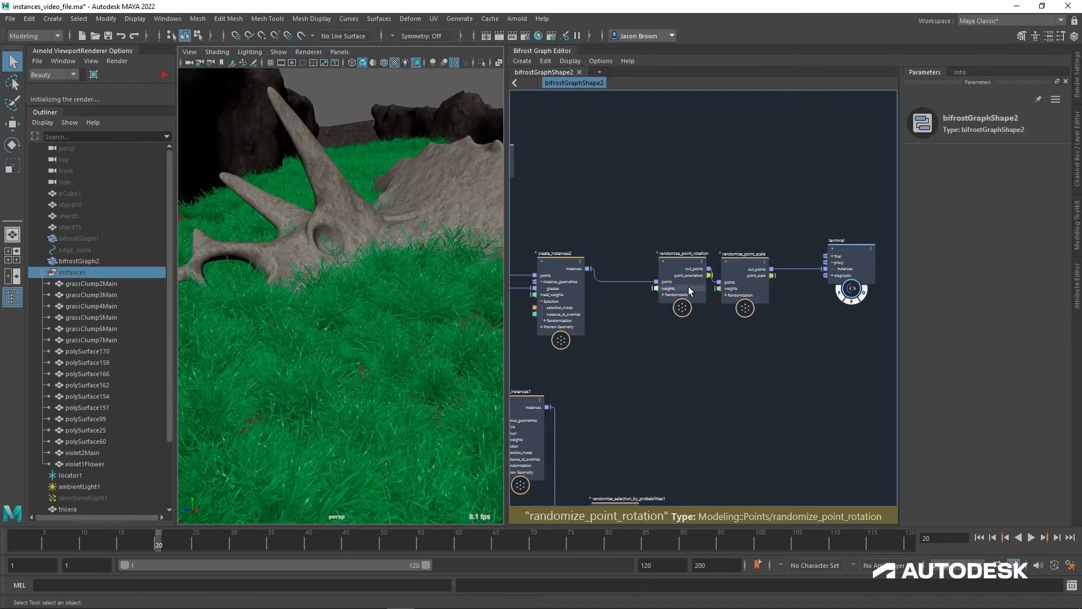
left_click_drag(687, 282, 666, 281)
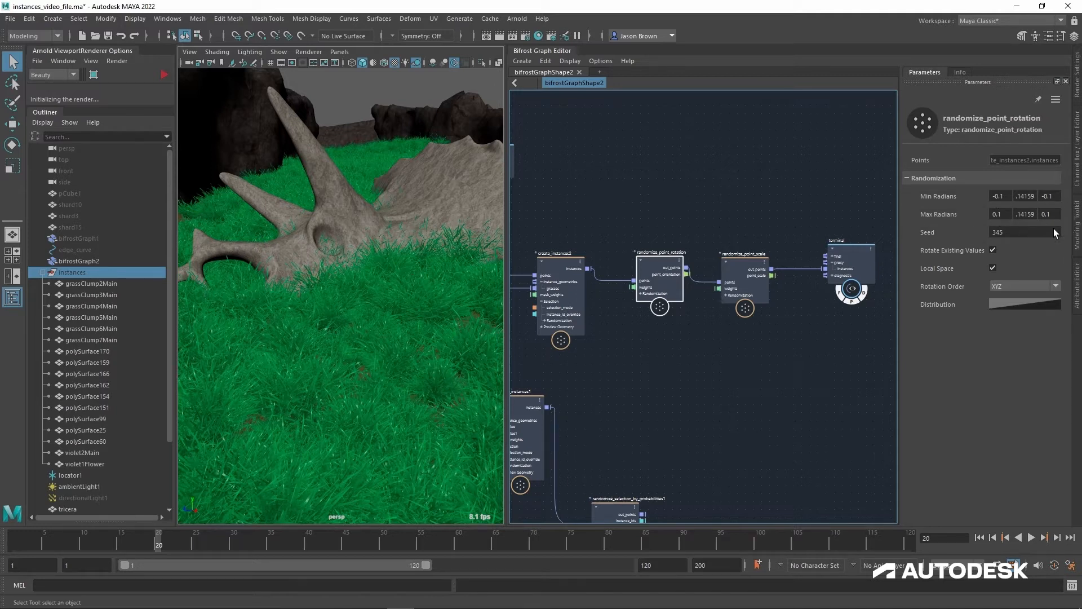
double_click(1024, 233)
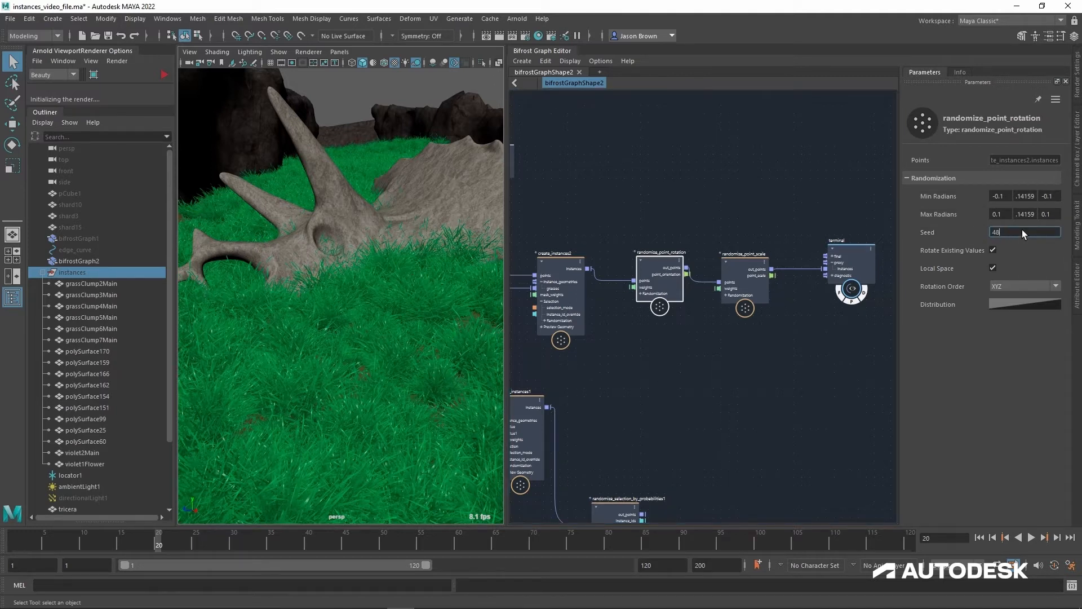
type("4806")
left_click_drag(442, 273, 450, 265, "alt")
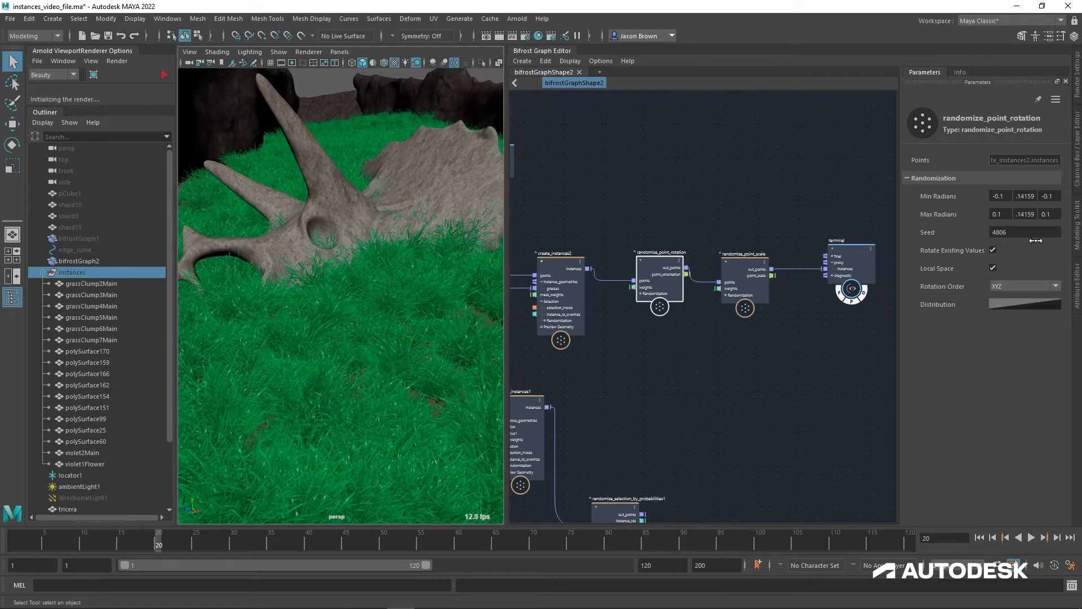
Step: Try a larger Min scale on randomize_point_scale, and set Min back to 0.4
left_click(745, 265)
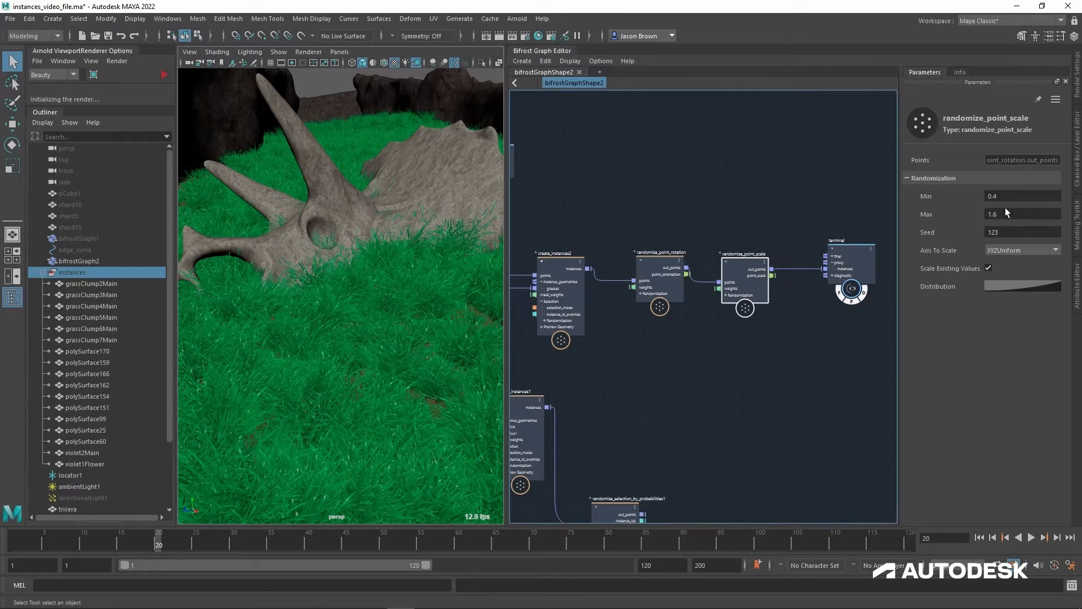
left_click_drag(1008, 205, 1081, 205)
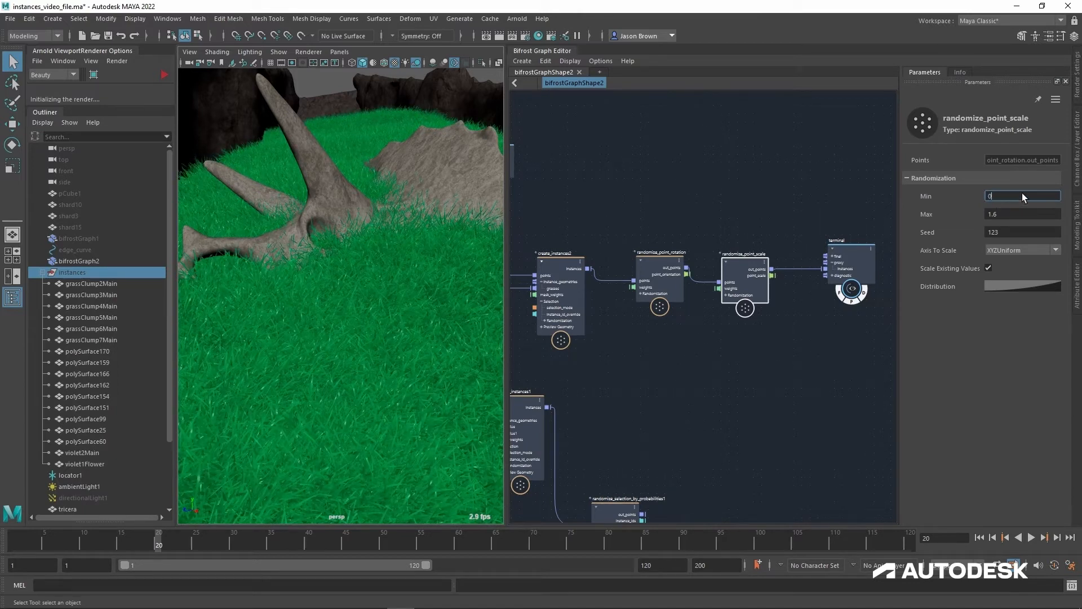
key("Return")
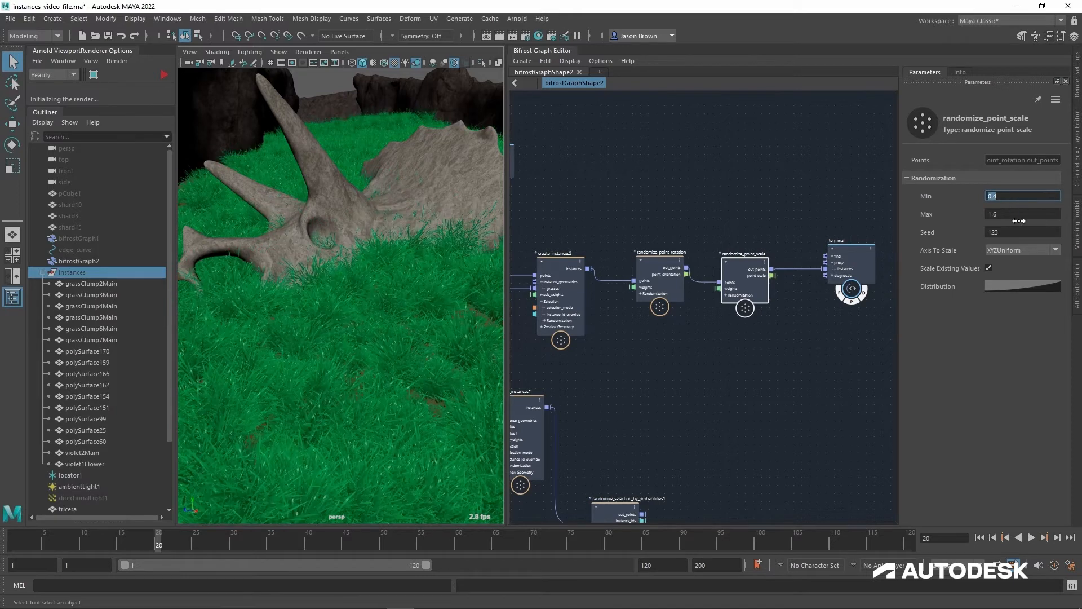
mouse_move(1022, 225)
left_mouse_down()
mouse_move(968, 224)
mouse_move(1067, 227)
mouse_move(1025, 226)
left_mouse_up()
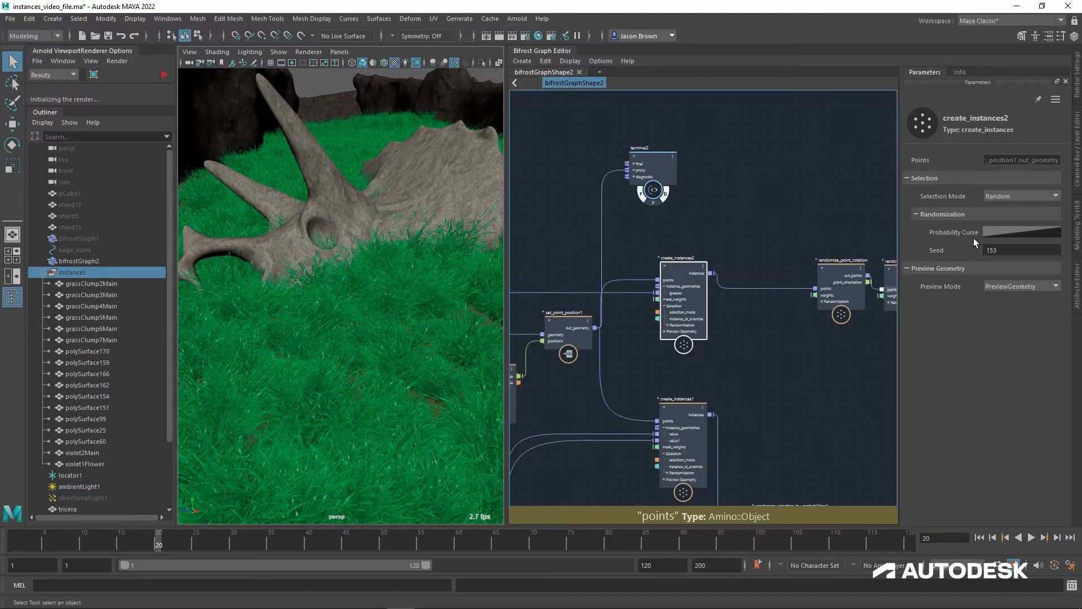
Step: Open the Probability Curve of create_instances2 in a separate FCurve Editor window clear of the viewport
left_click(1006, 234)
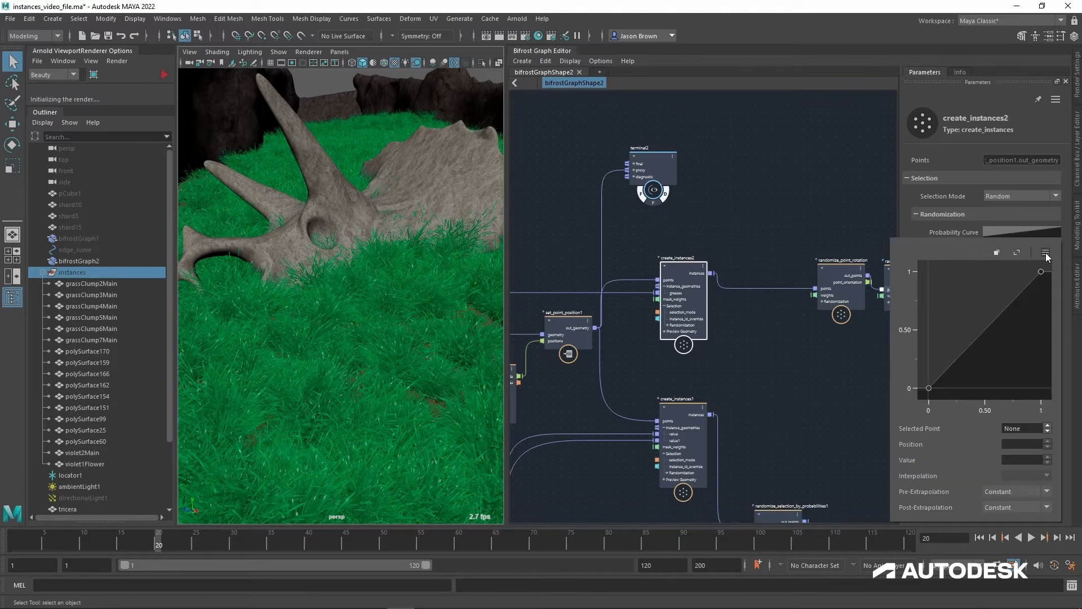
left_click(997, 252)
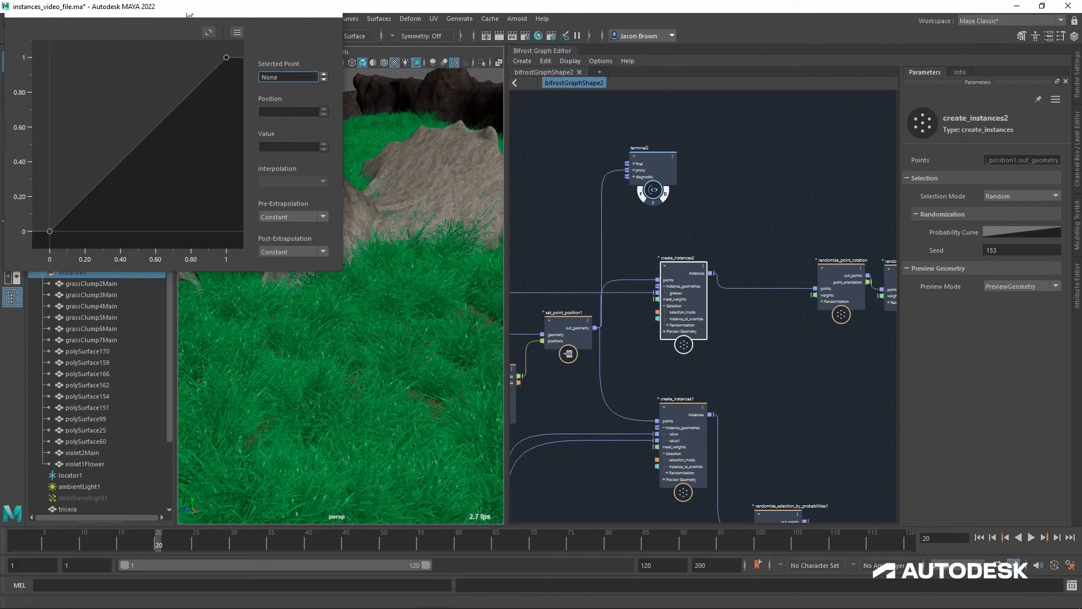
left_click_drag(187, 16, 363, 78)
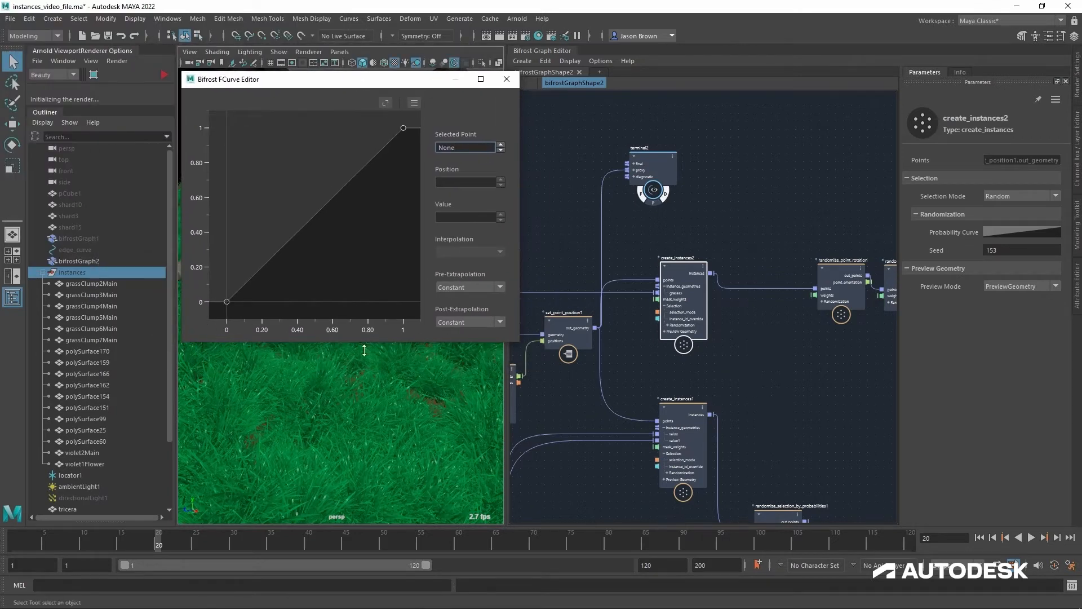
left_click_drag(293, 92, 841, 59)
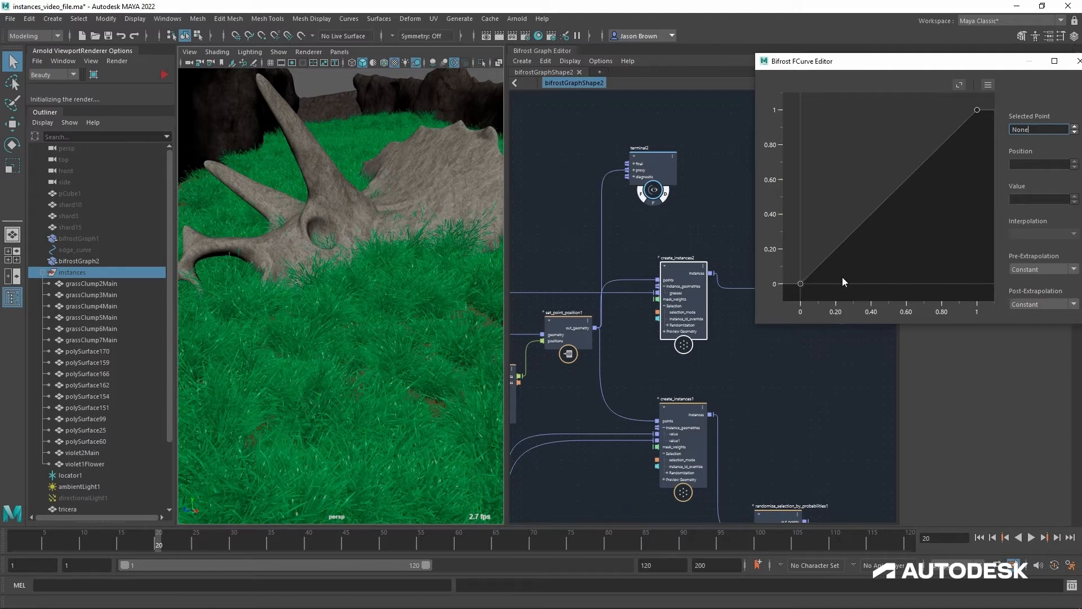
Step: Try raising the first point of the Probability Curve to about 0.99, and reset its Value to 0
left_click(802, 284)
left_click_drag(797, 238, 797, 111)
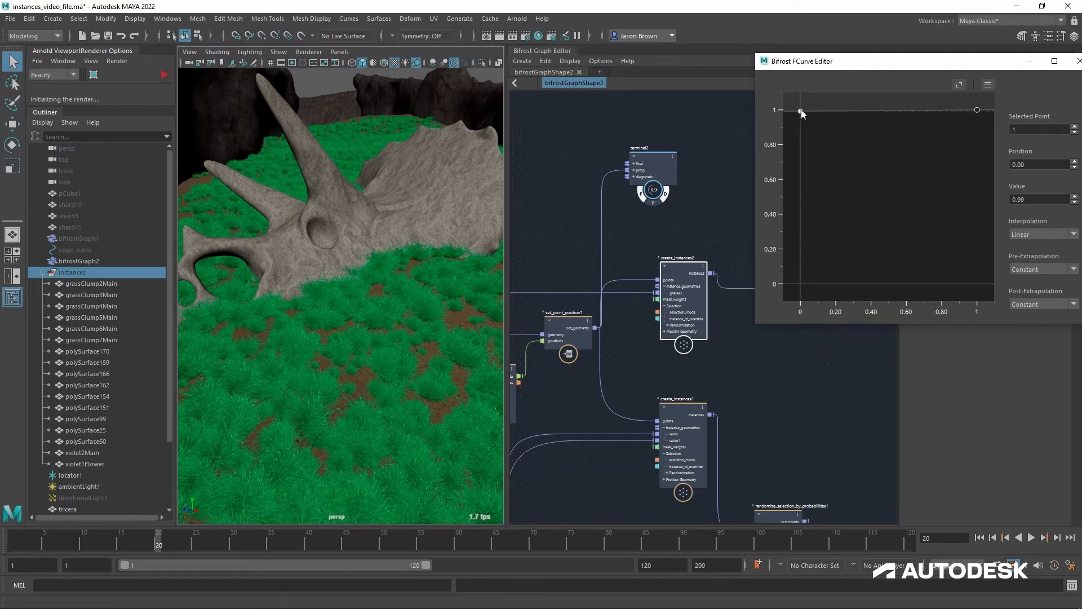
left_click(1040, 202)
type("0")
key("Return")
Step: Apply the ascending S-curve preset to the Probability Curve and close the FCurve Editor
left_click(988, 85)
mouse_move(991, 111)
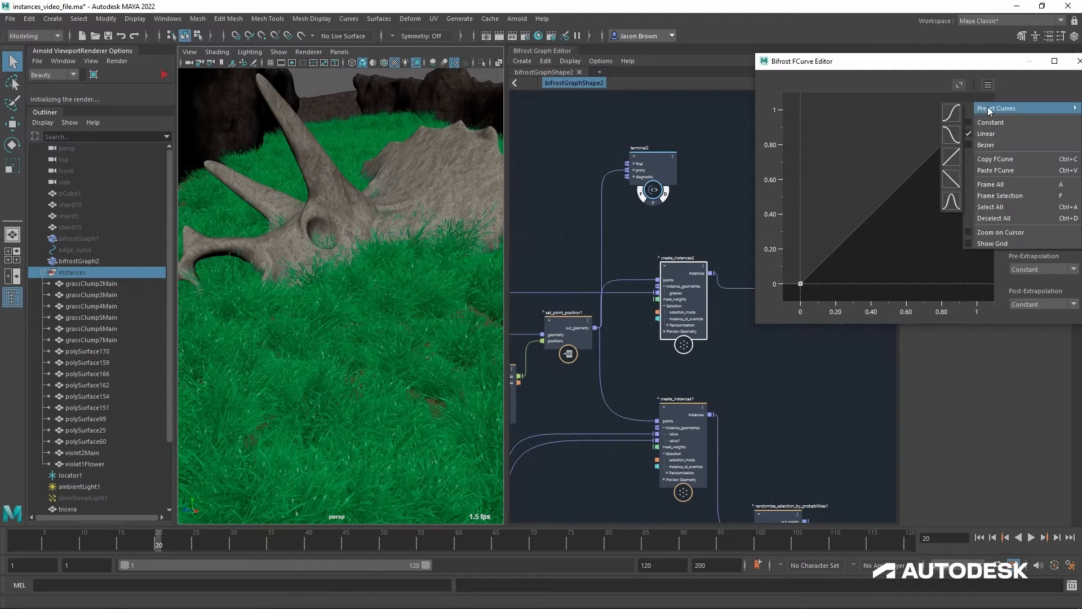
left_click(952, 113)
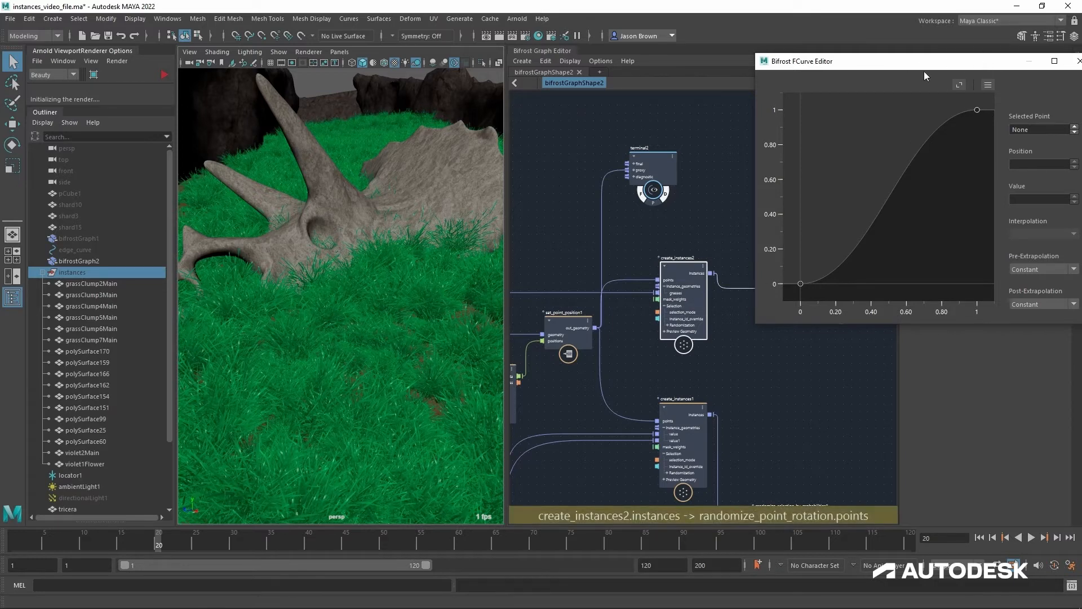
left_click_drag(925, 65, 818, 62)
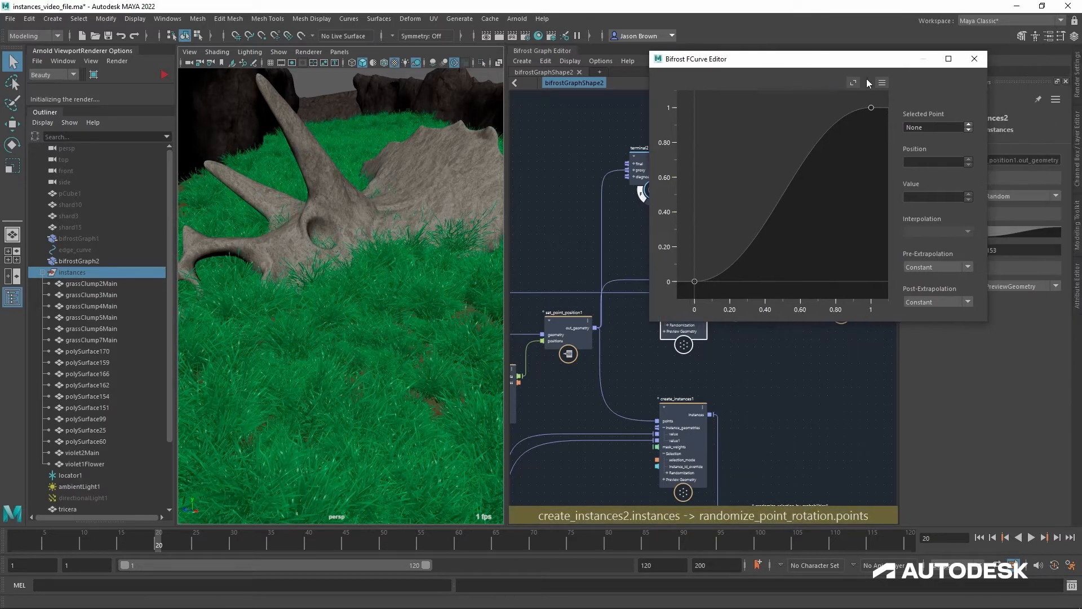
left_click(975, 59)
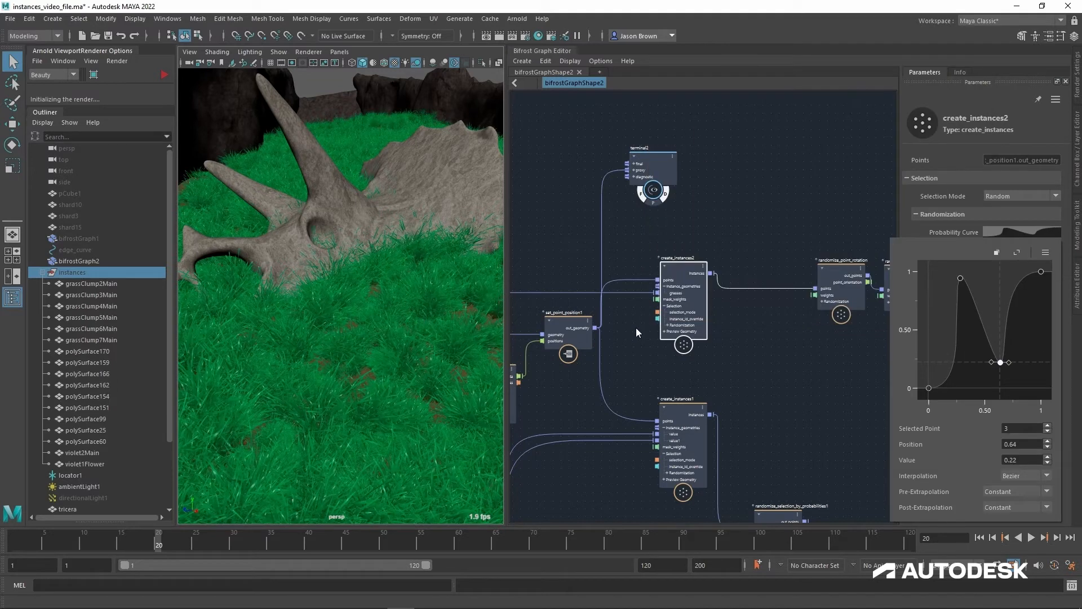
Step: Replace the multi-point Probability Curve of create_instances2 with the ascending S-curve preset and collapse the curve display
left_click(1046, 252)
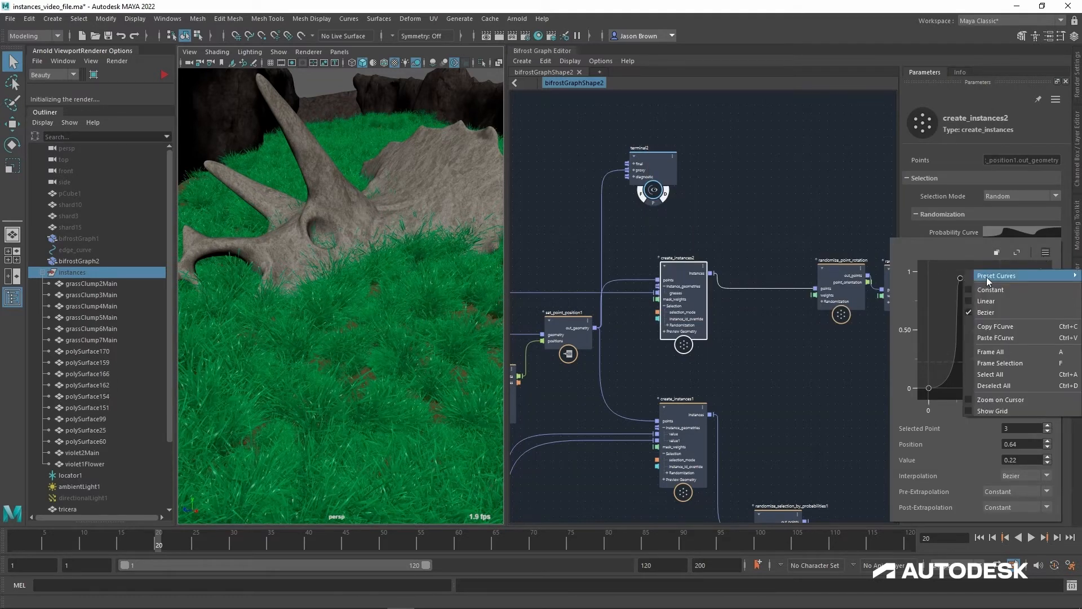
left_click(961, 282)
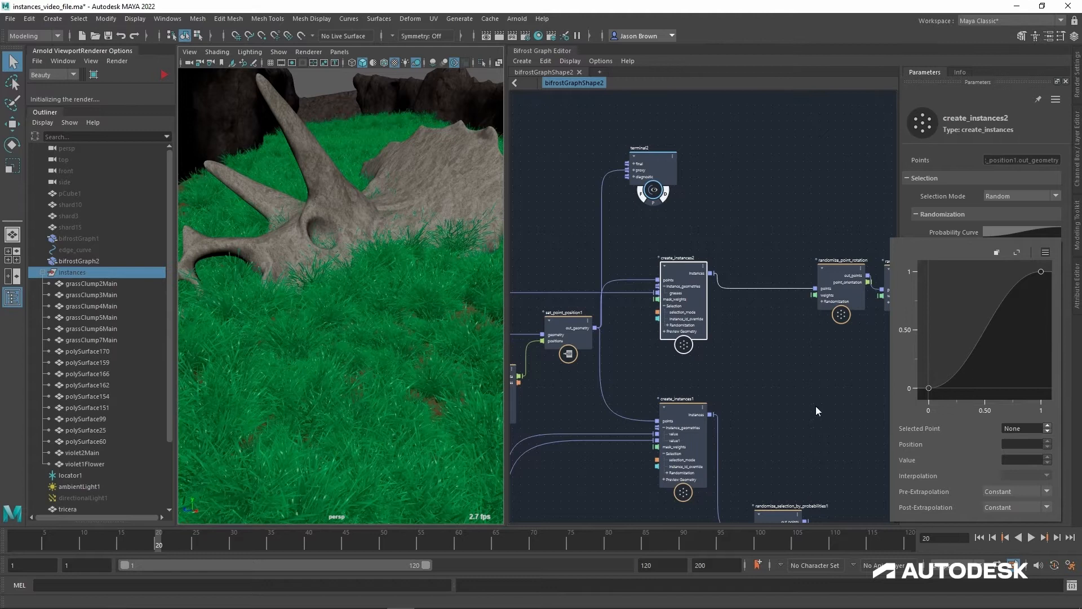
left_click(818, 410)
left_click(692, 277)
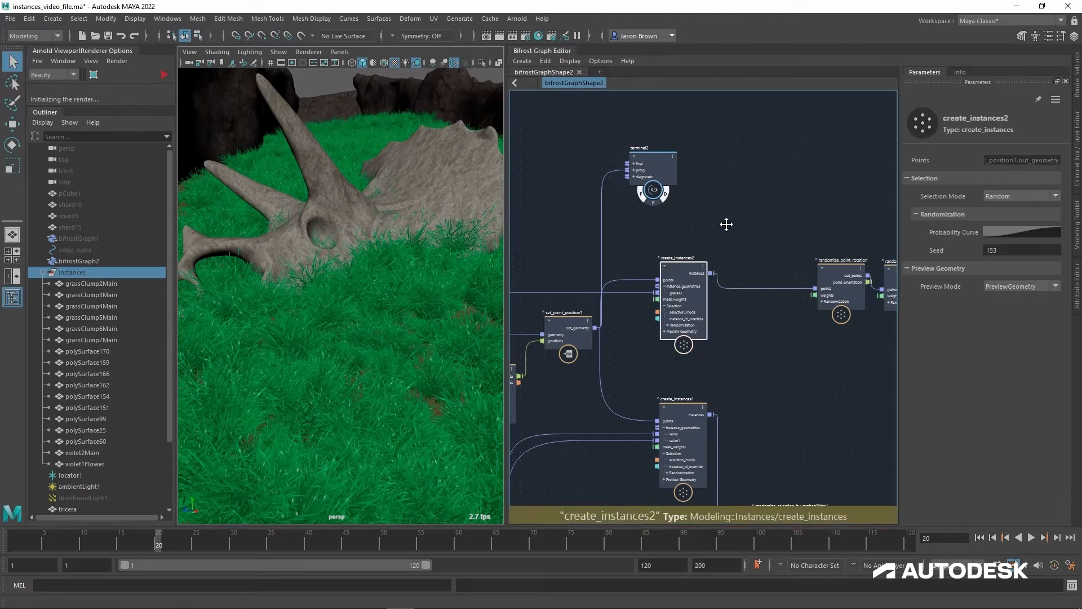
Step: Set the randomization Seed of create_instances2 to 27896
middle_click_drag(727, 225, 740, 235)
left_click(1041, 251)
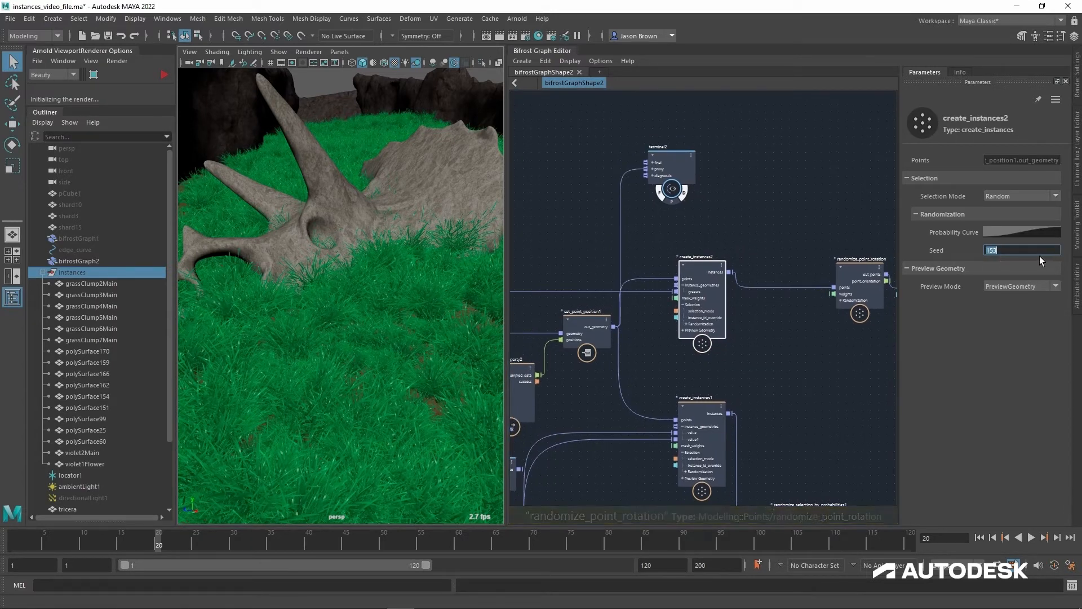
type("2789")
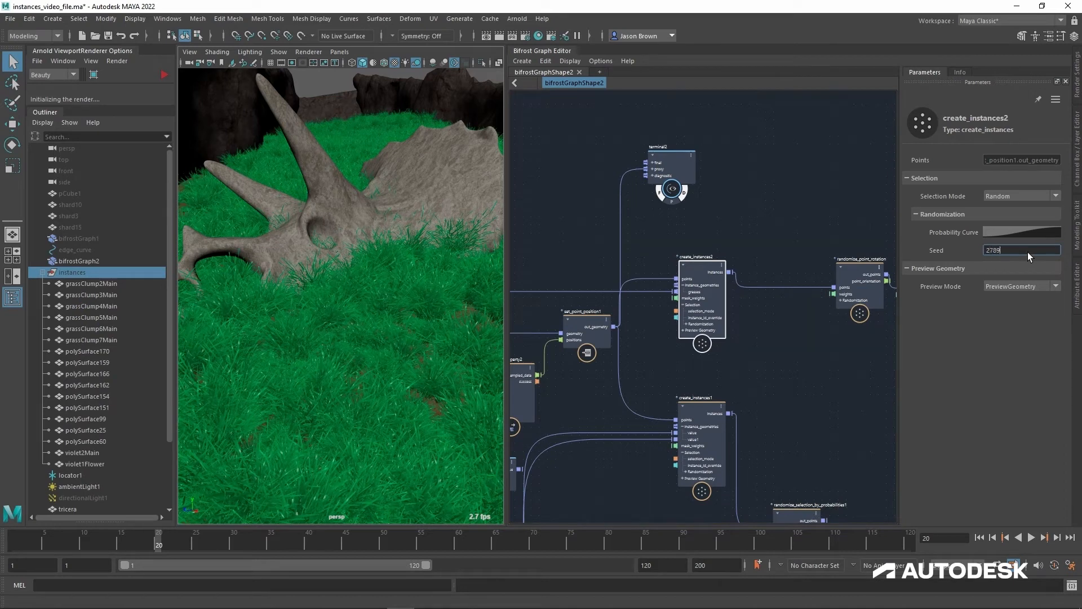
type("6")
key("Return")
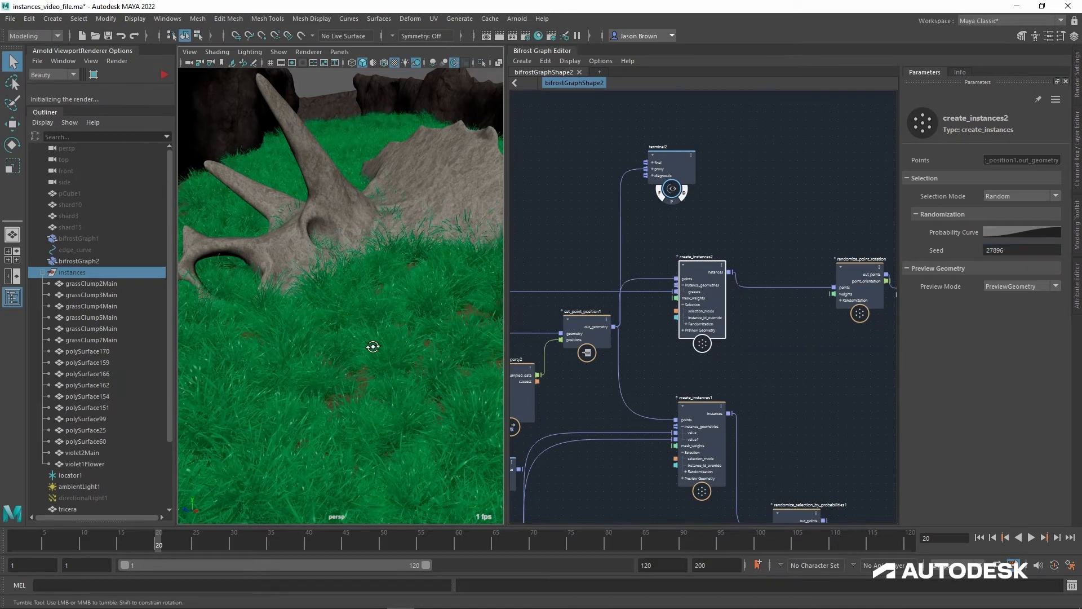
Step: Move mushroom_array above grass_array and connect its shrooms output to the instance_geometries of create_instances2
left_click_drag(373, 346, 377, 318)
right_click_drag(377, 318, 248, 332, "alt")
left_click_drag(317, 358, 356, 353, "alt")
right_click_drag(355, 353, 555, 394, "alt")
middle_click_drag(563, 391, 752, 277, "alt")
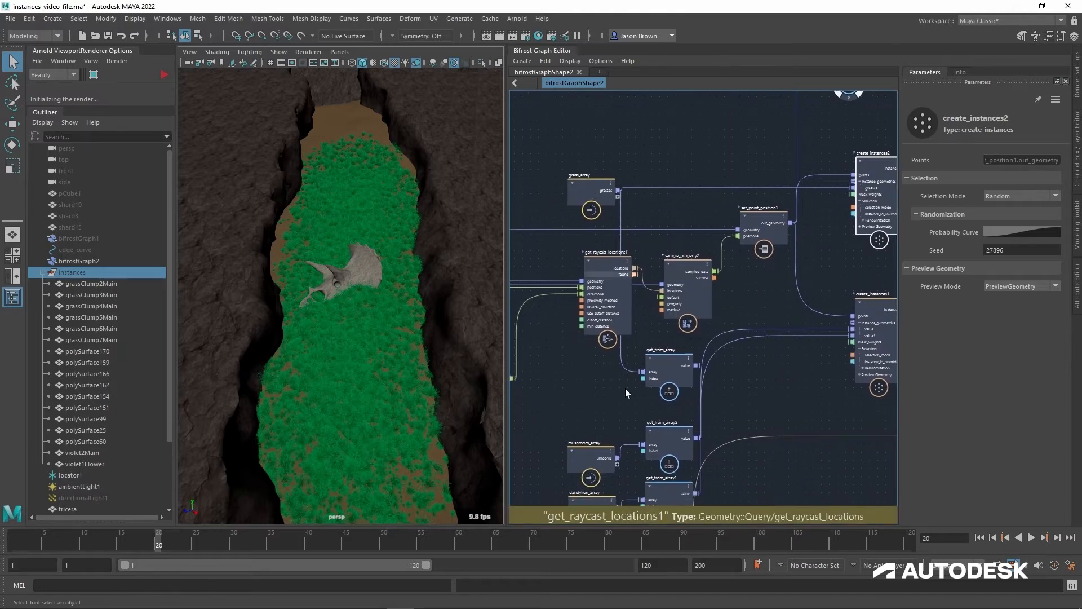
left_click_drag(583, 459, 861, 188)
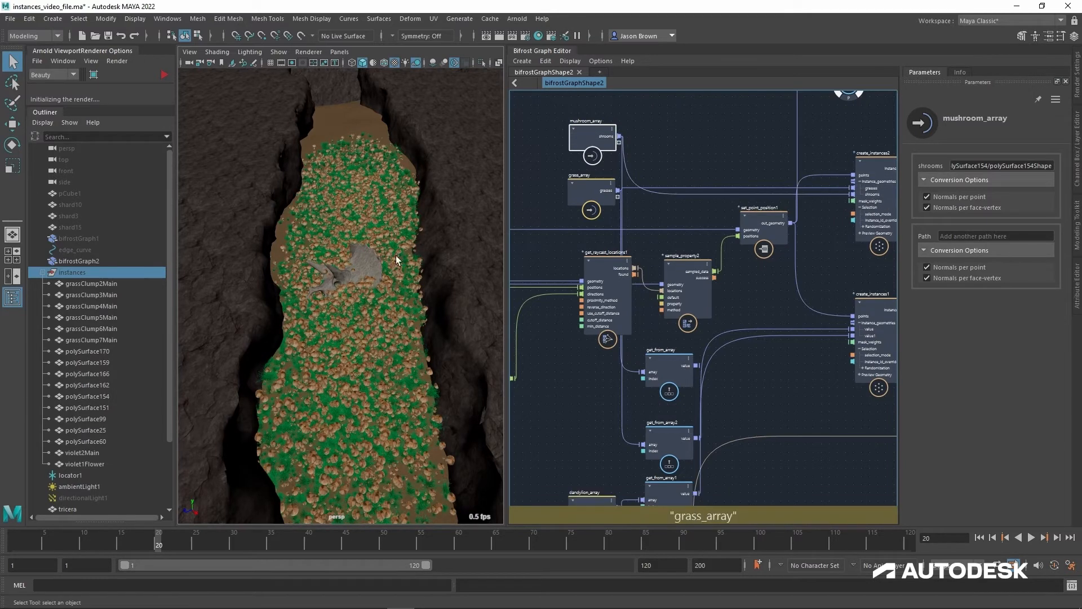
middle_click_drag(373, 384, 384, 339, "alt")
right_click_drag(392, 344, 472, 377, "alt")
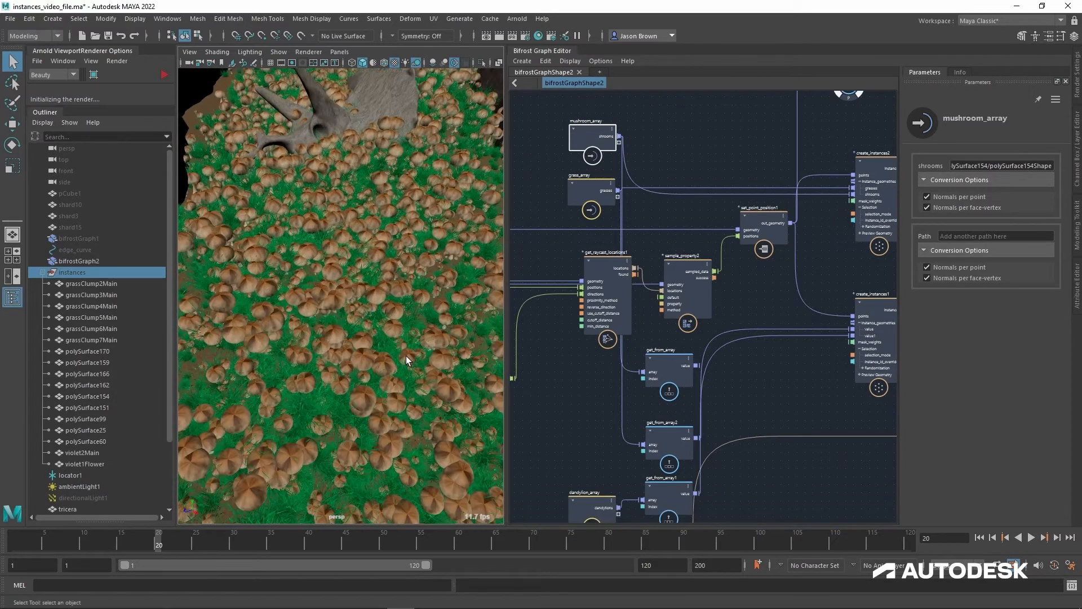
Step: Lower the last Probability Curve point of create_instances2 to position about 0.98 and try Values of 0.60, 0.58 and 0.56
middle_click_drag(769, 162, 719, 166, "alt")
left_click(810, 171)
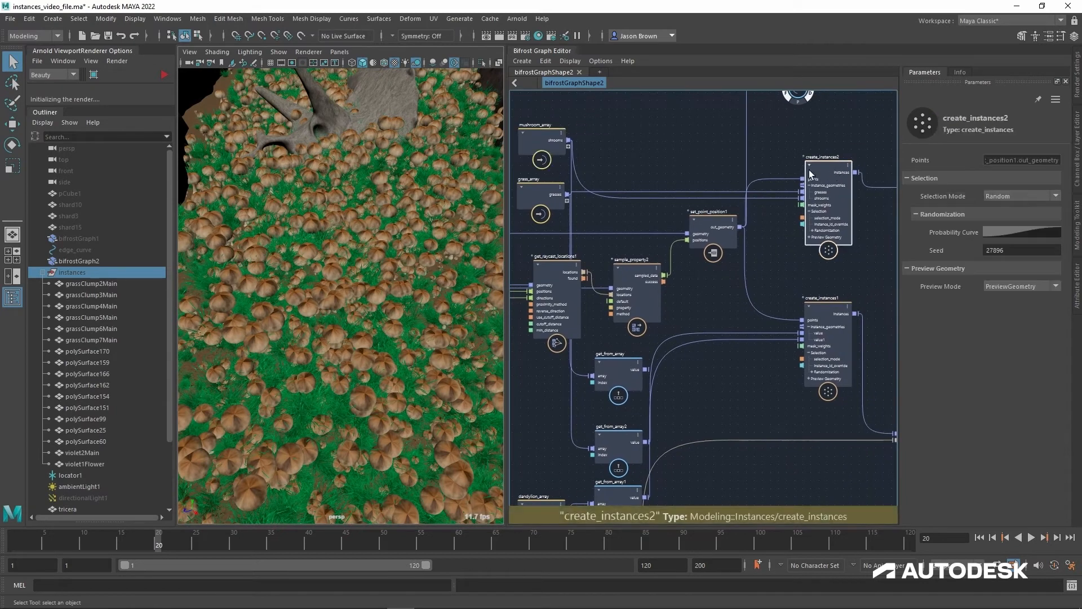
left_click(1027, 236)
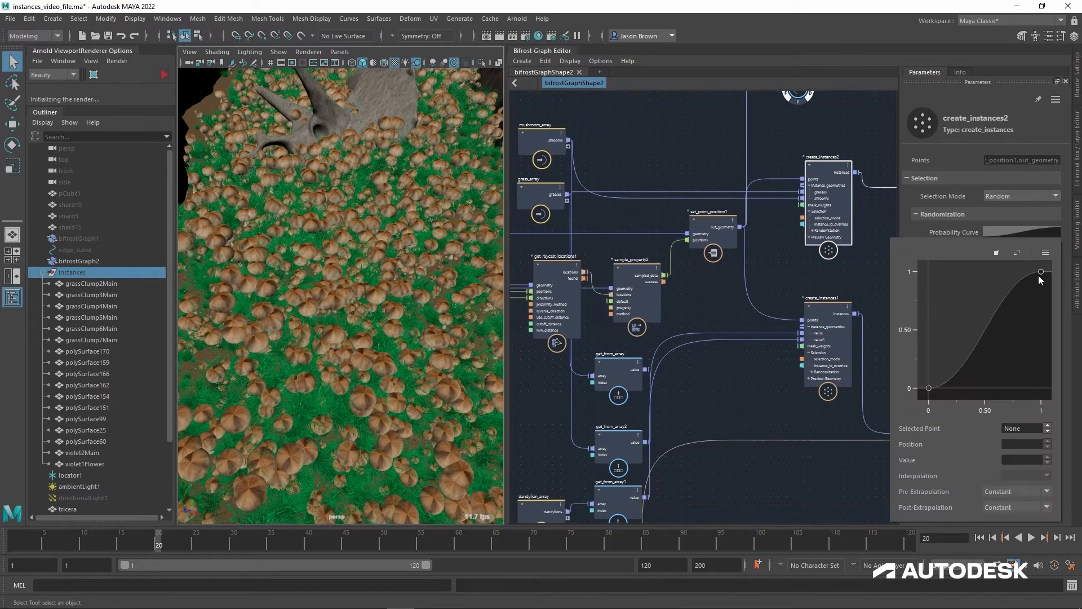
left_click_drag(1041, 273, 1039, 328)
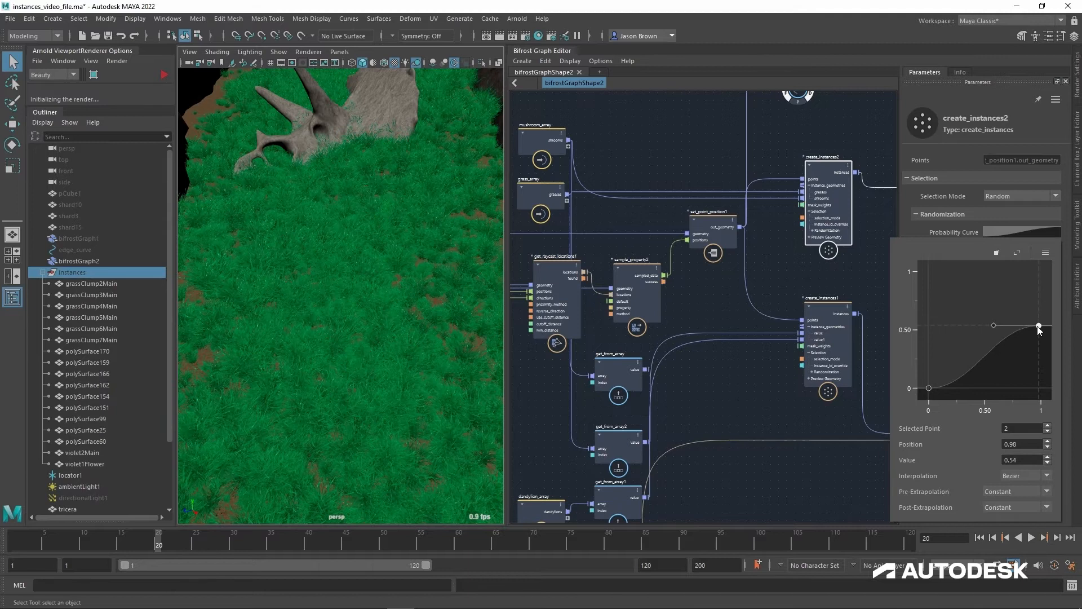
left_click(1031, 462)
type("60")
key("Return")
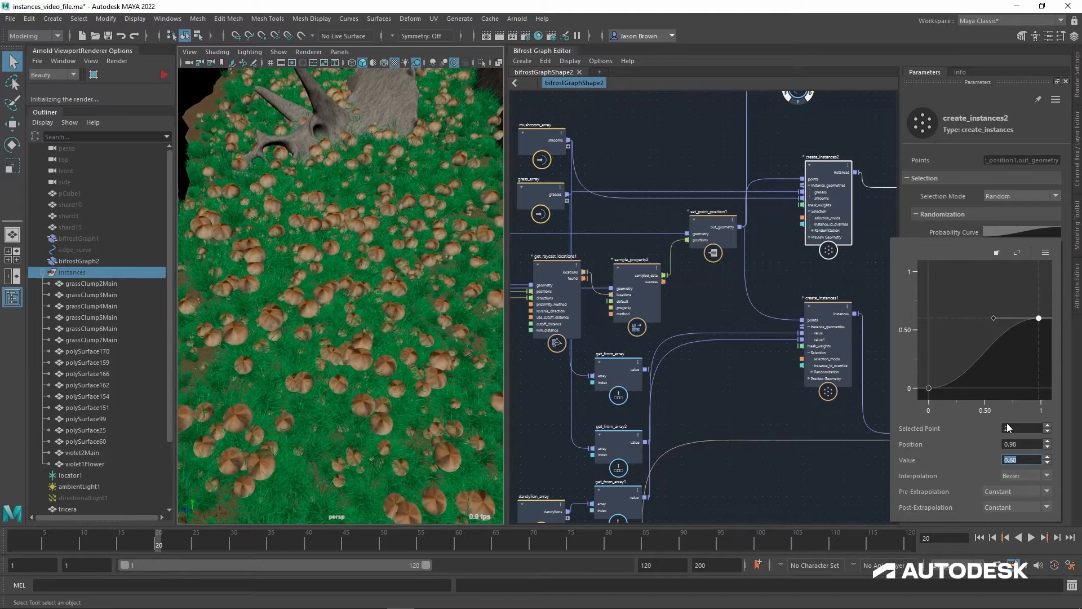
type("0.58")
key("Return")
type("0.56")
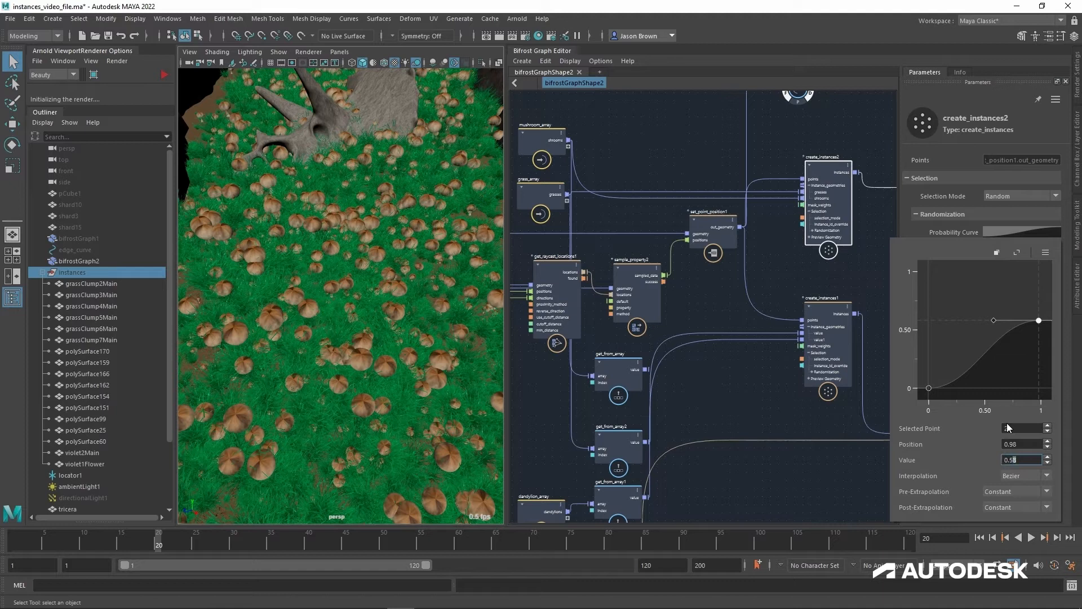
key("Return")
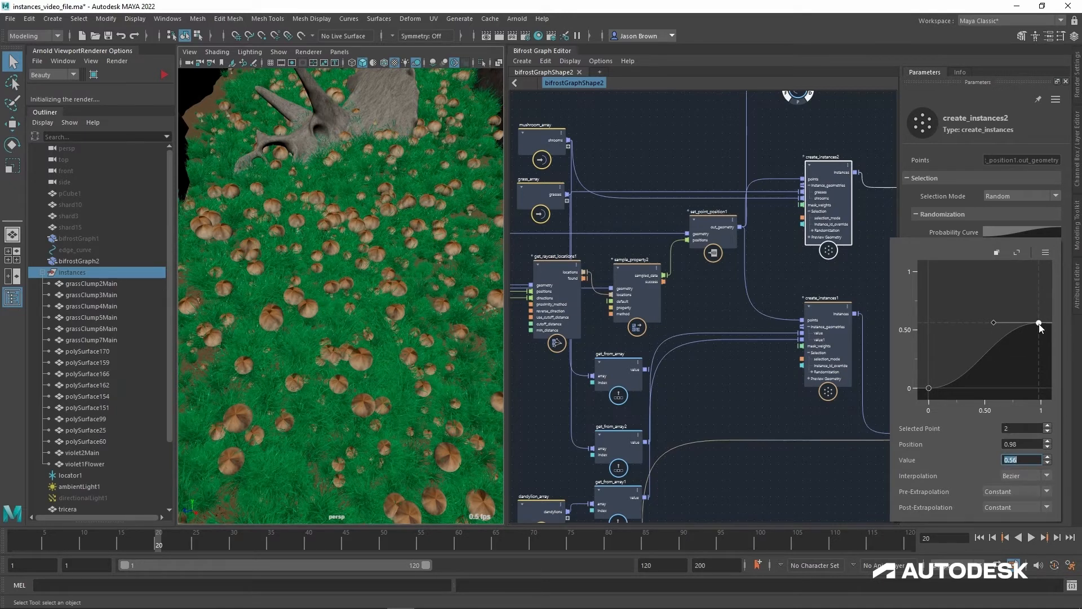
middle_click_drag(407, 254, 405, 306, "alt")
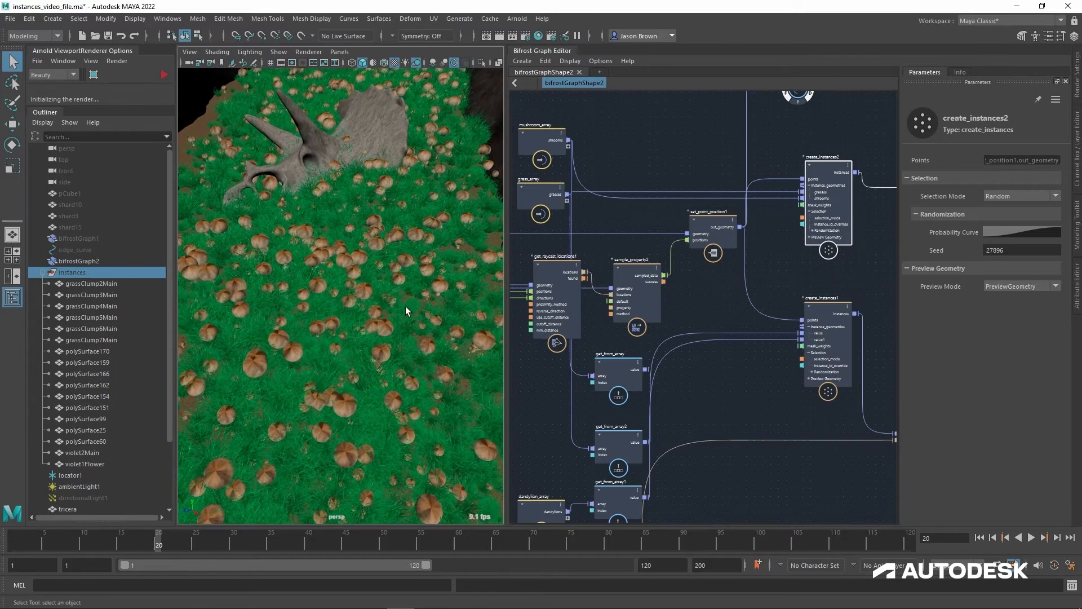
Step: Add a Probability Curve point at about position 0.68, value 0.47, and set the last point to position about 0.95, Value 0.25
left_click(1017, 232)
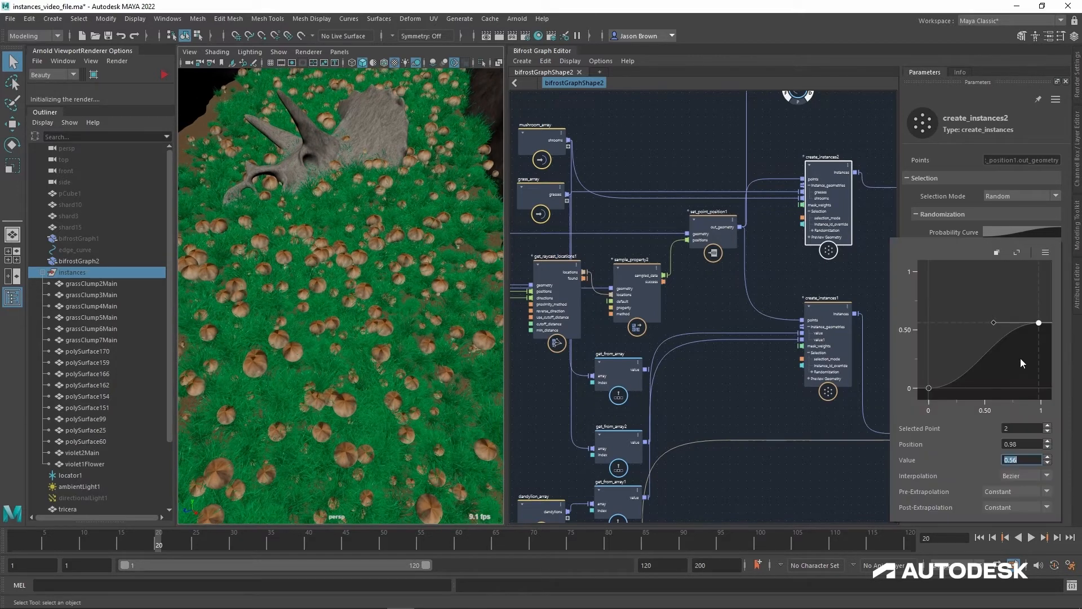
left_click(1003, 334)
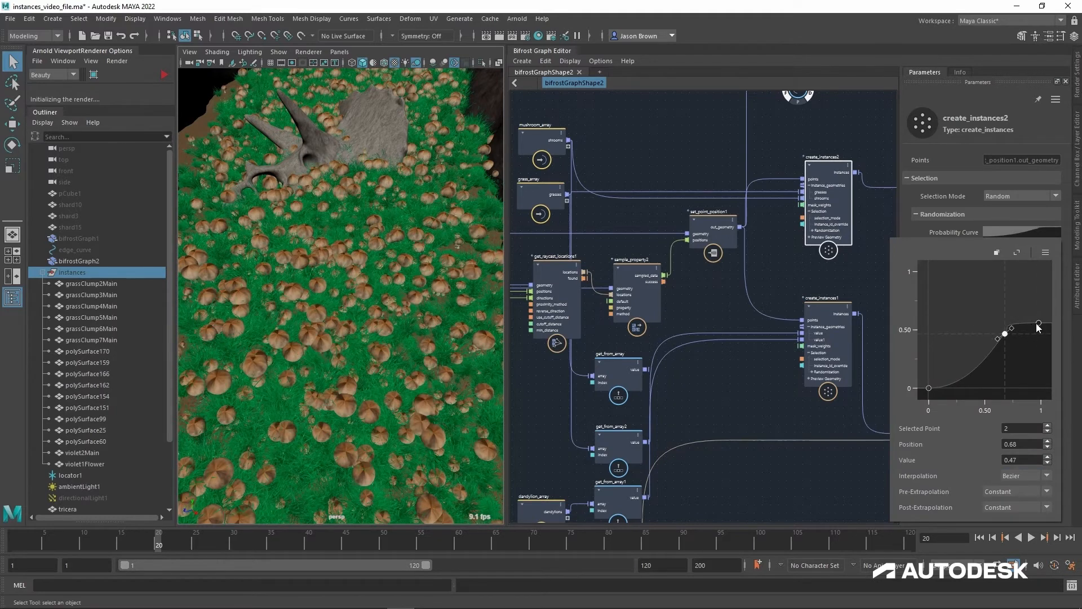
left_click(1040, 371)
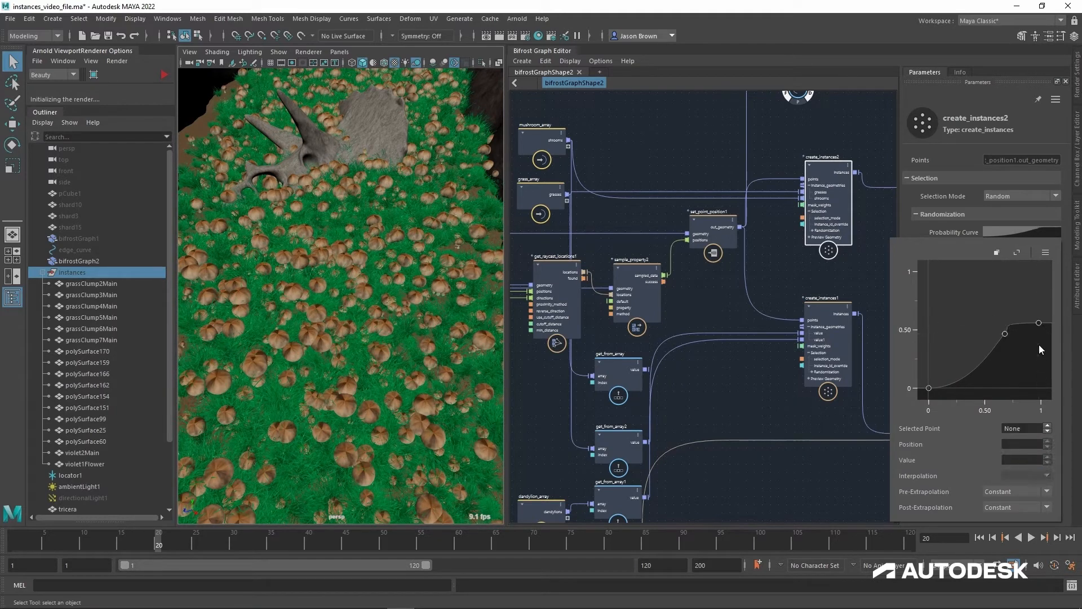
left_click_drag(1039, 324, 1037, 326)
left_click_drag(1027, 460, 945, 457)
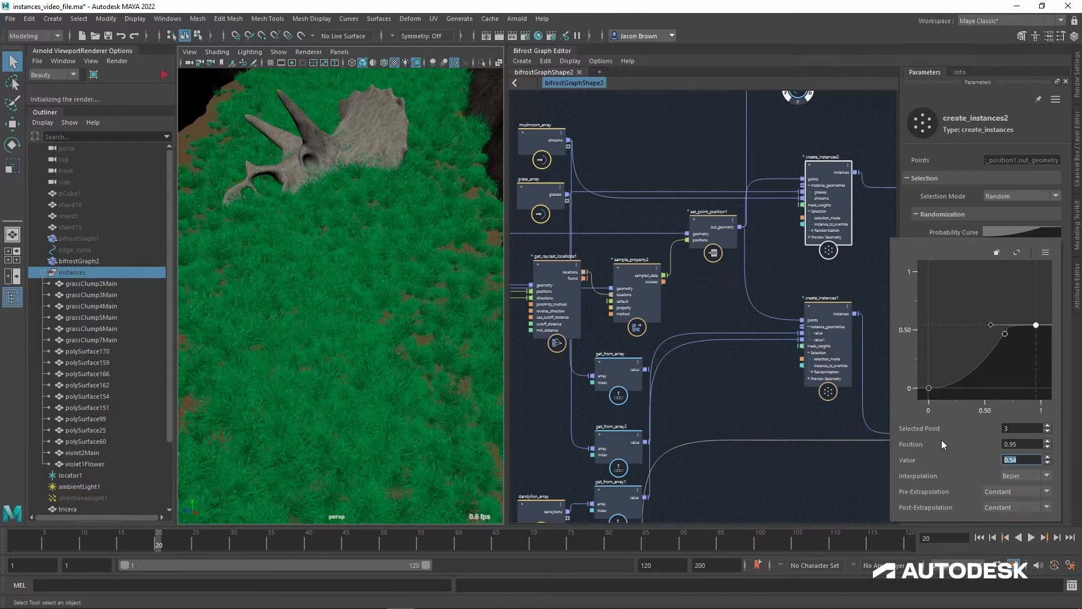
type("0.25")
key("Return")
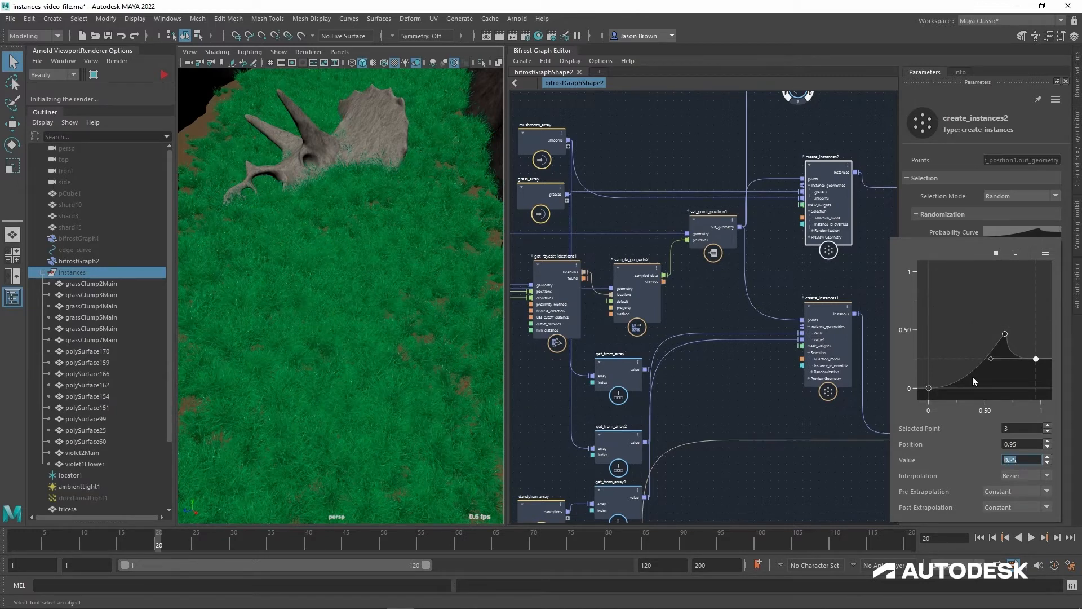
Step: Raise the middle Probability Curve point to about position 0.67, value 0.56, and examine the mushroom distribution over the grass
mouse_move(1005, 337)
left_mouse_down()
mouse_move(1003, 304)
mouse_move(1005, 326)
left_mouse_up()
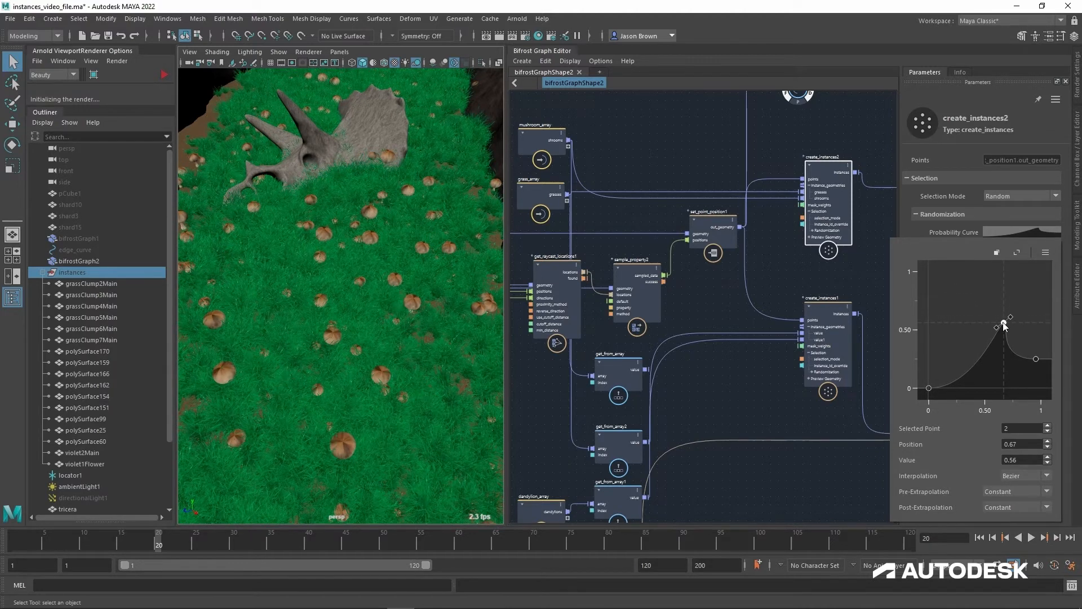
left_click_drag(347, 203, 364, 171, "alt")
middle_click_drag(701, 299, 742, 294, "alt")
middle_click_drag(700, 333, 723, 296, "alt")
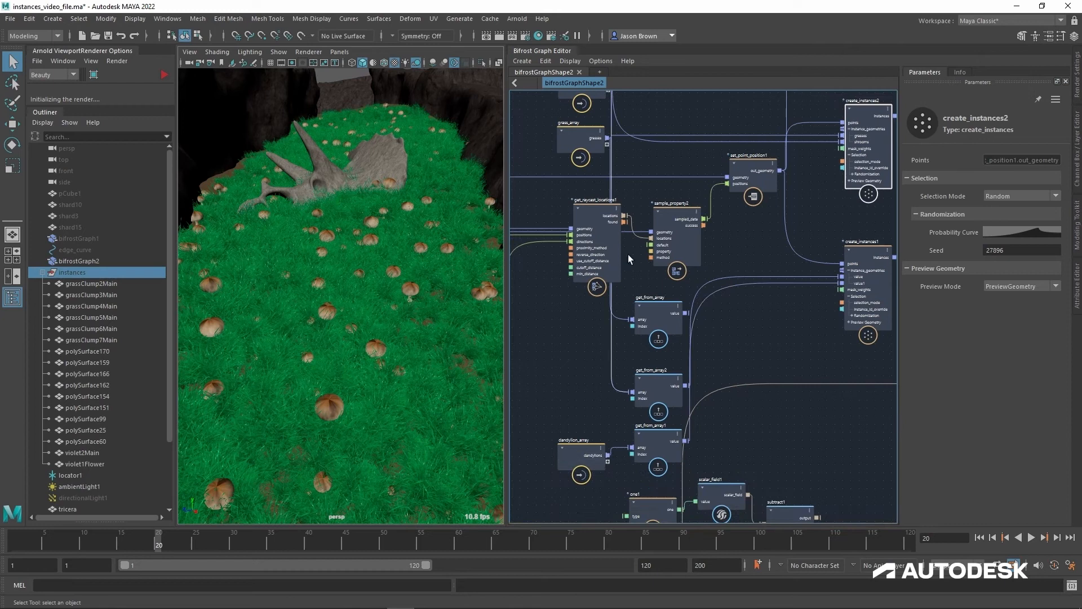
middle_click_drag(662, 153, 657, 174, "alt")
scroll(393, 237, "down", 3)
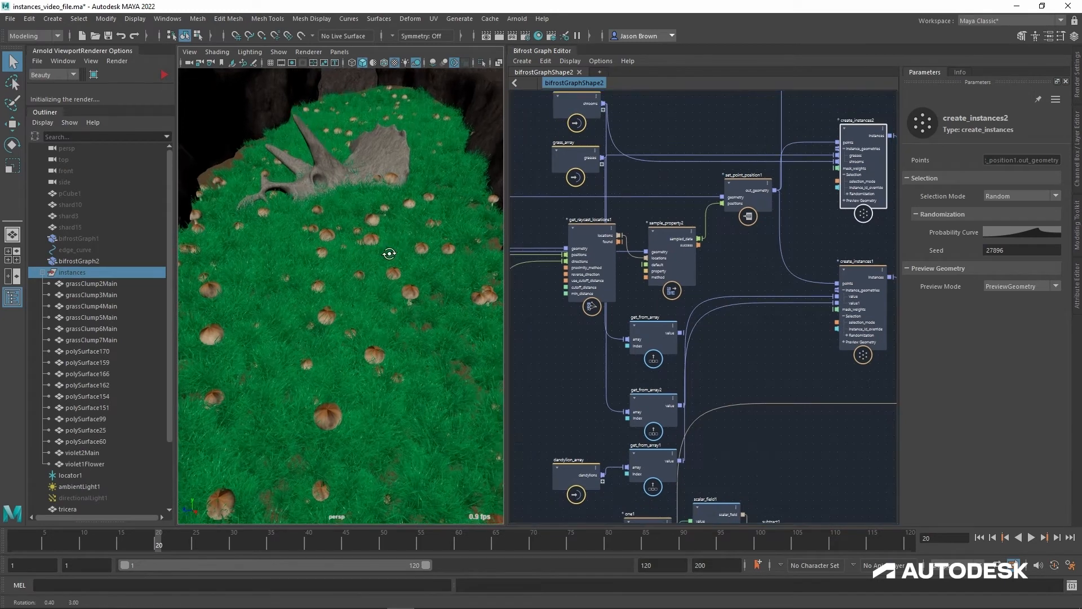
scroll(378, 232, "down", 2)
scroll(377, 232, "up", 3)
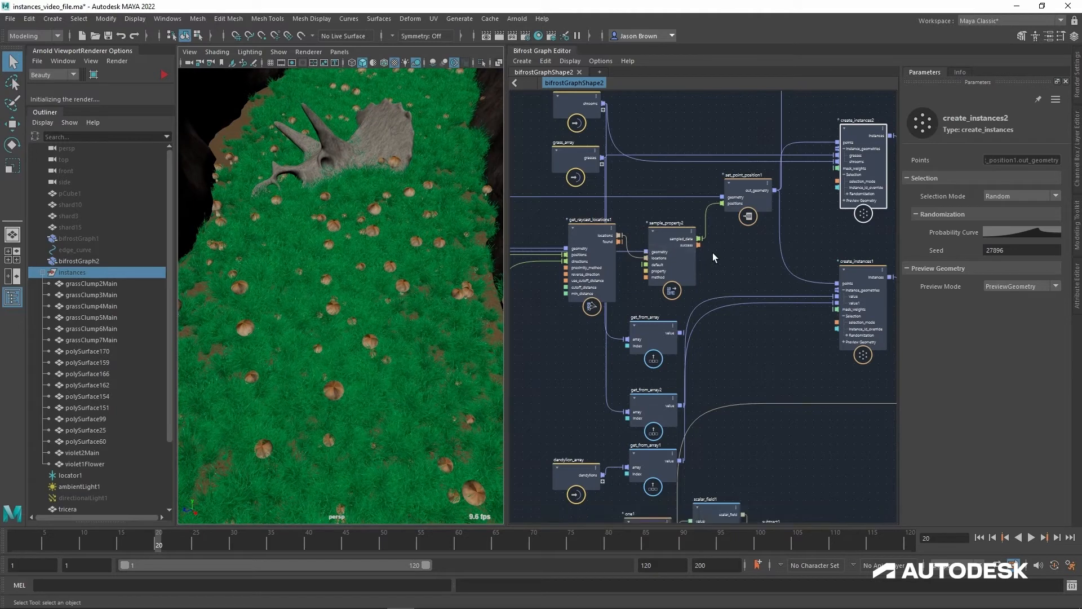
Step: Disconnect mushroom_array from create_instances2 and place the node back beside get_from_array2
middle_click_drag(778, 246, 723, 265, "alt")
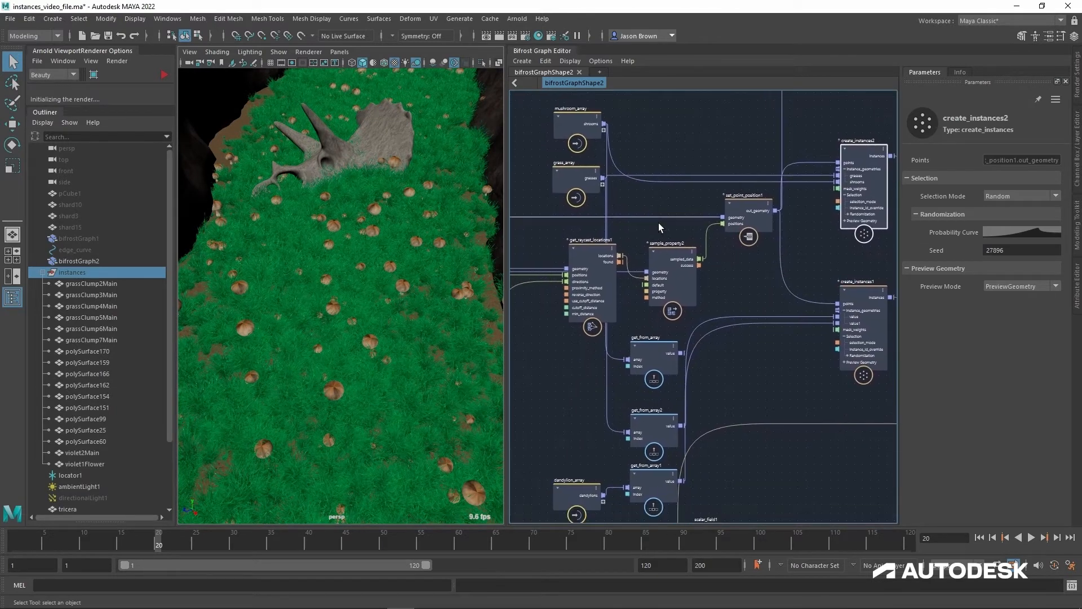
left_click_drag(809, 183, 558, 427)
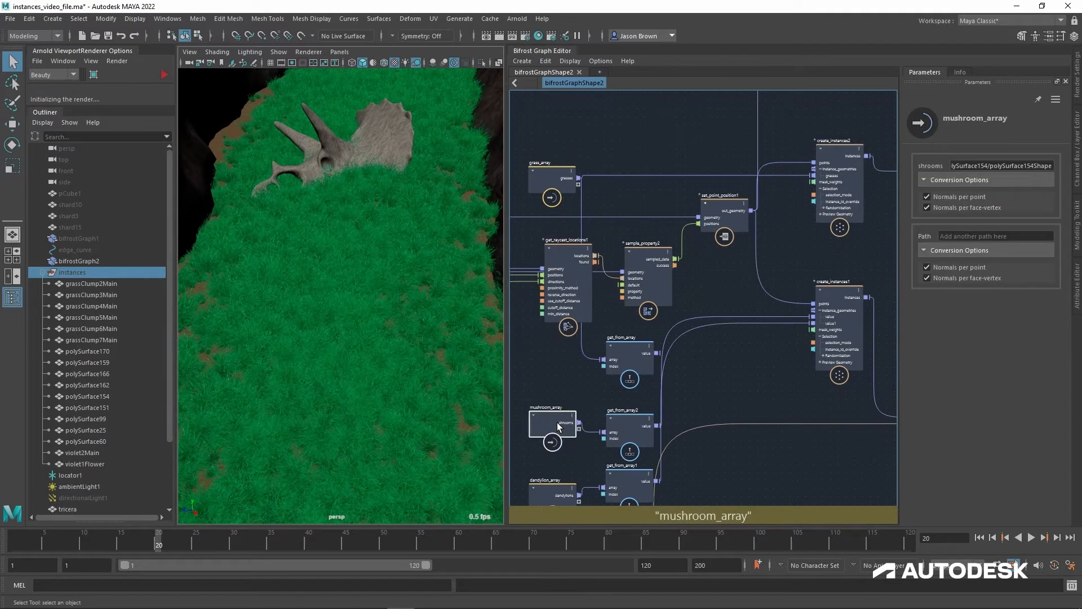
middle_click_drag(730, 269, 722, 280, "alt")
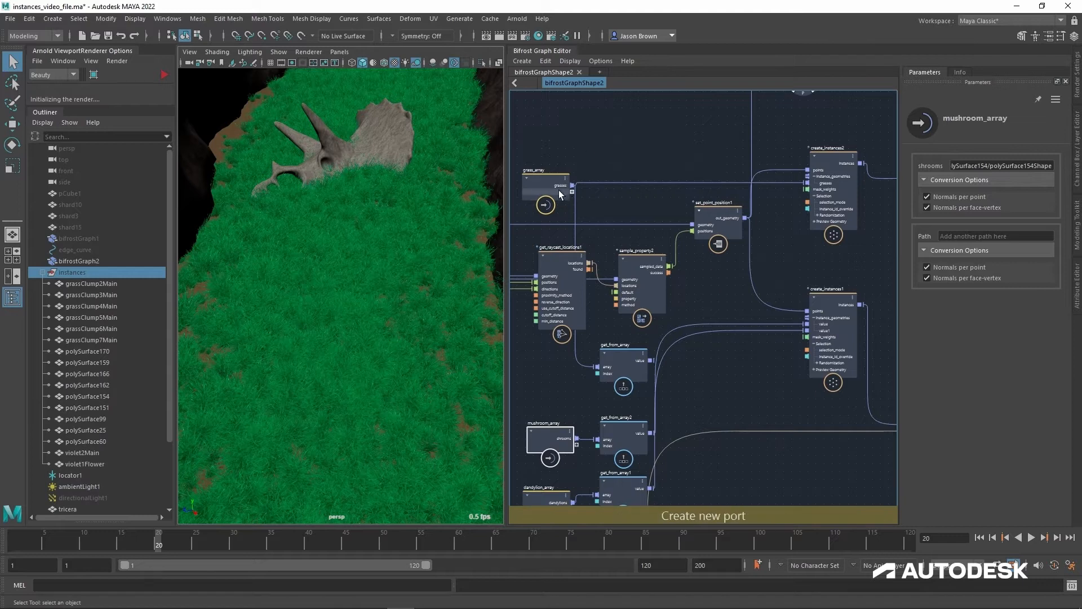
middle_click_drag(745, 331, 720, 339, "alt")
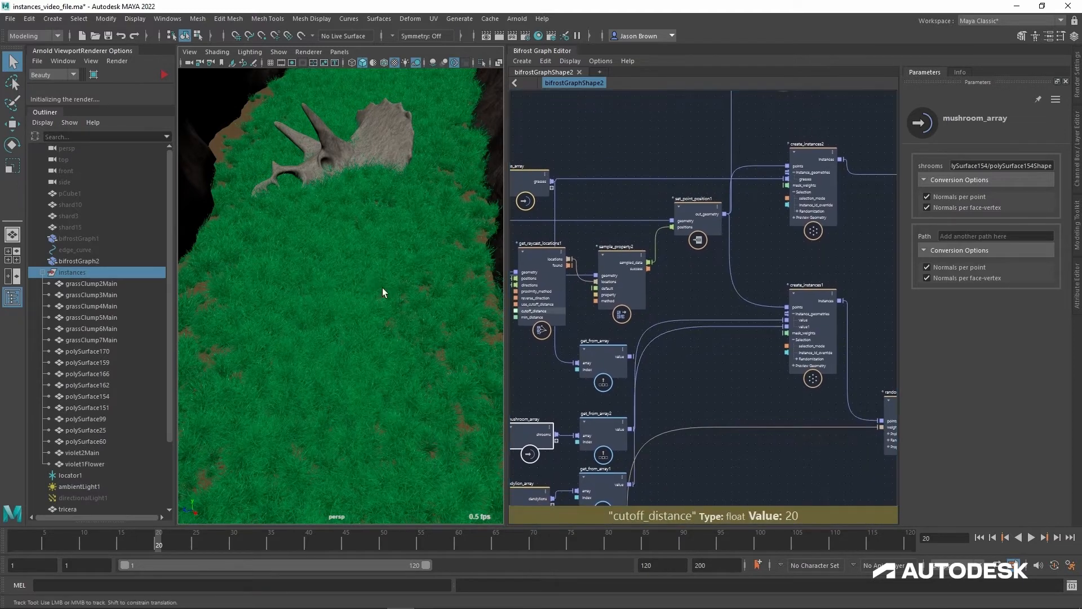
Step: Select grass_array and examine the scattered grass clumps up close on the canyon ground
left_click(519, 185)
middle_click_drag(623, 216, 655, 210, "alt")
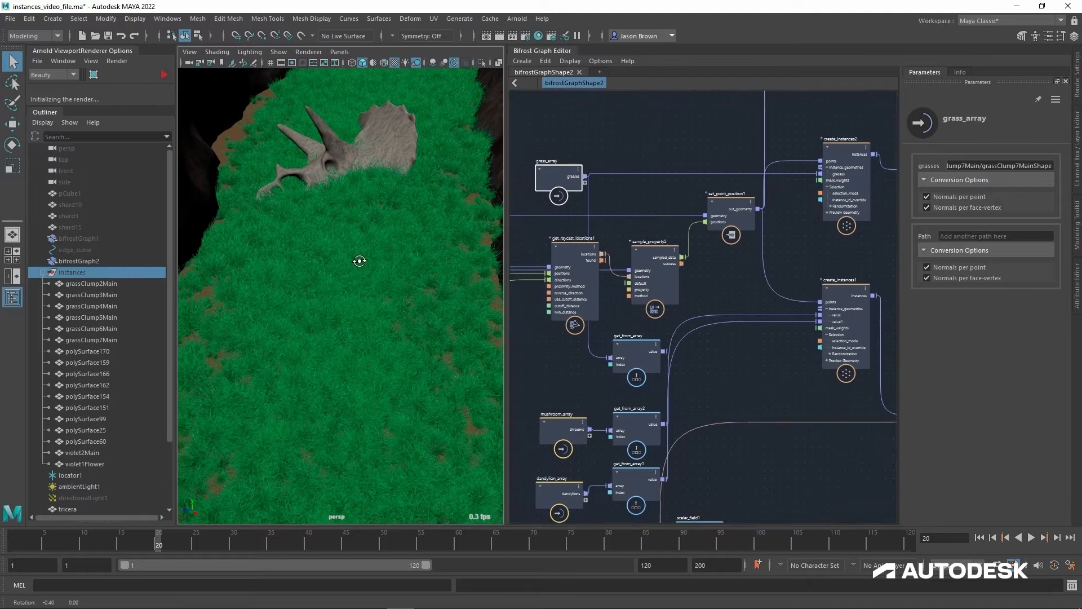
left_click_drag(358, 259, 359, 257, "alt")
right_click_drag(359, 256, 322, 270, "alt")
left_click_drag(323, 270, 314, 295, "alt")
right_click_drag(314, 295, 271, 276, "alt")
middle_click_drag(338, 225, 361, 102, "alt")
right_click_drag(364, 293, 423, 300, "alt")
left_click_drag(422, 299, 422, 279, "alt")
right_click_drag(424, 283, 451, 317, "alt")
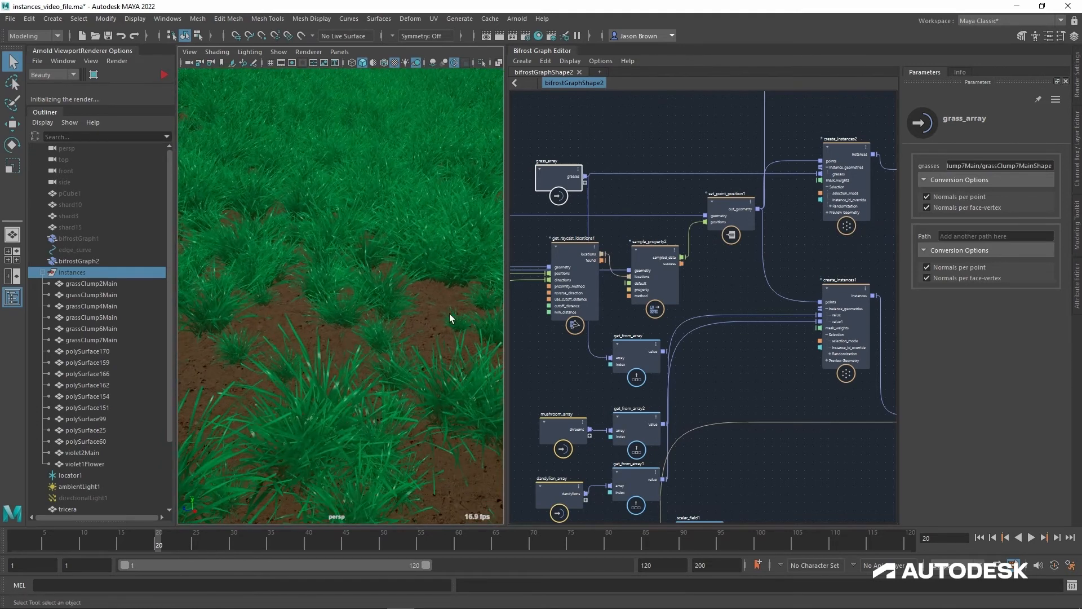
Step: Replace the Probability Curve of create_instances2 with the ascending S-curve preset
middle_click_drag(726, 157, 643, 177, "alt")
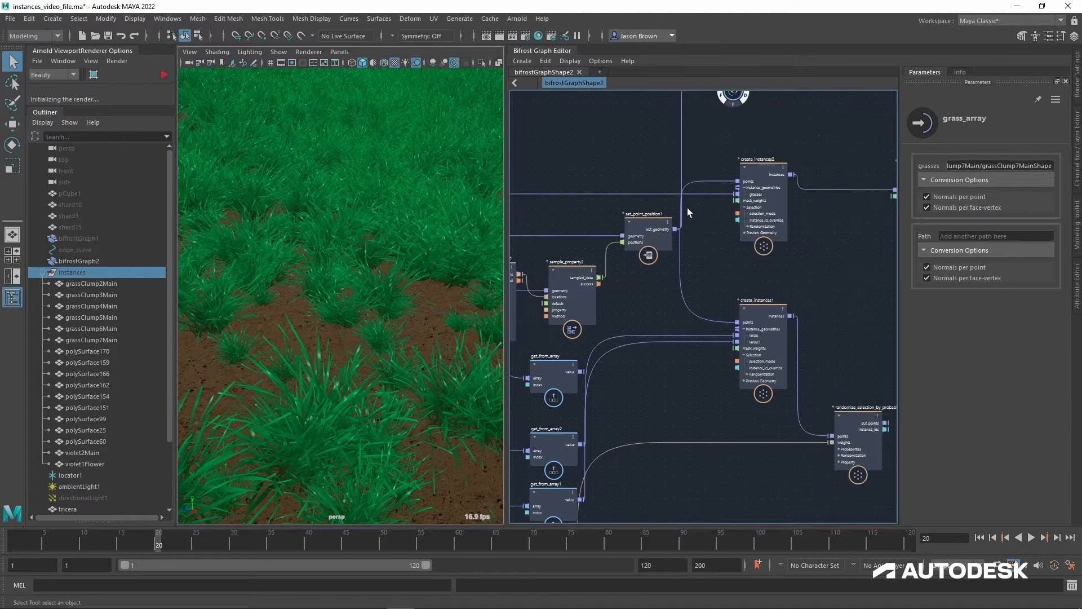
left_click(767, 175)
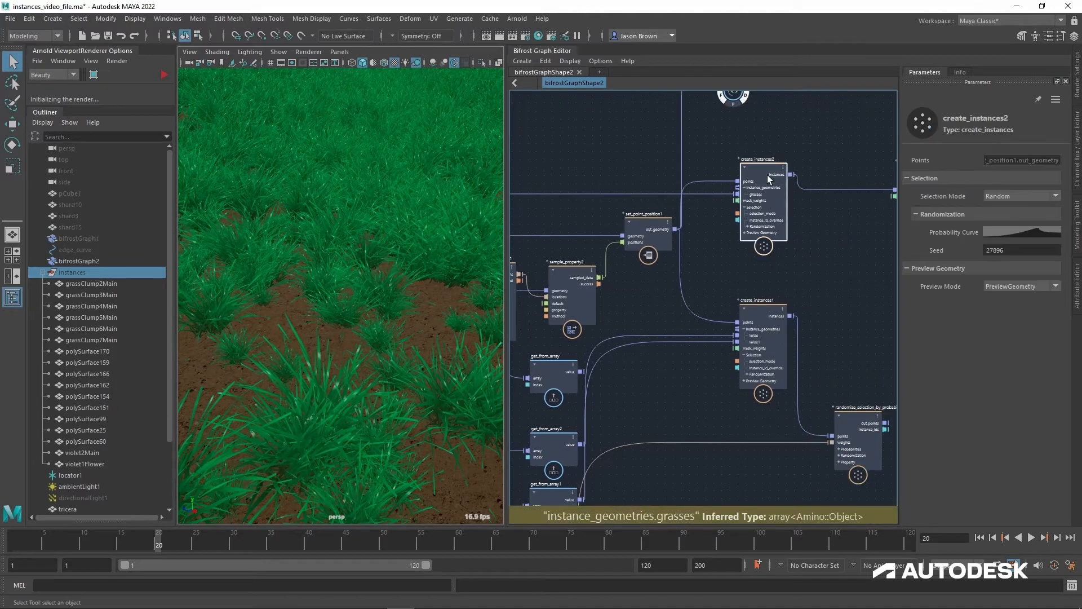
left_click(1019, 233)
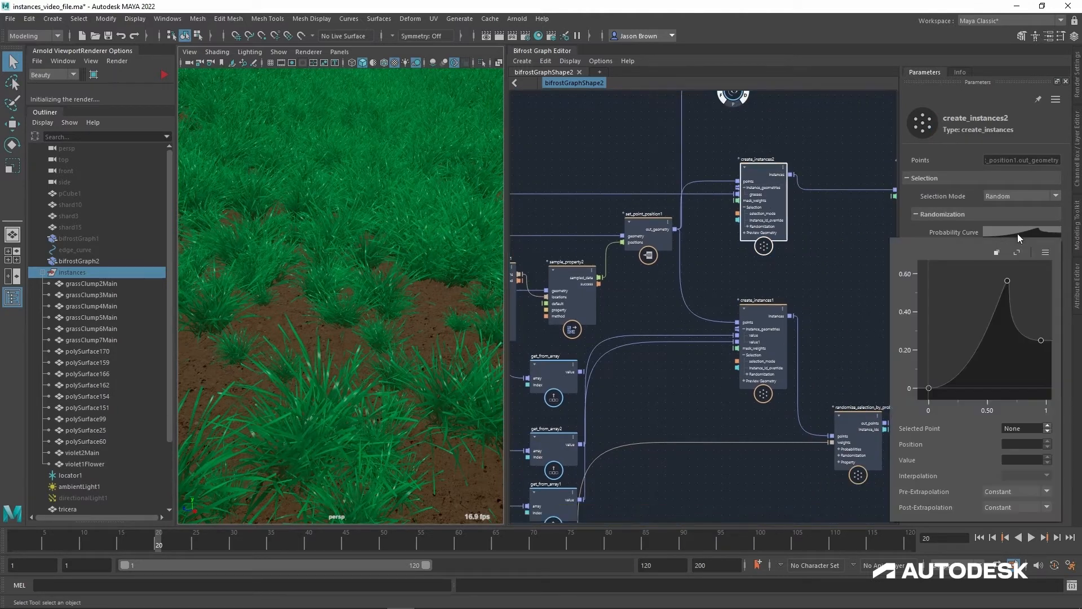
left_click(1041, 255)
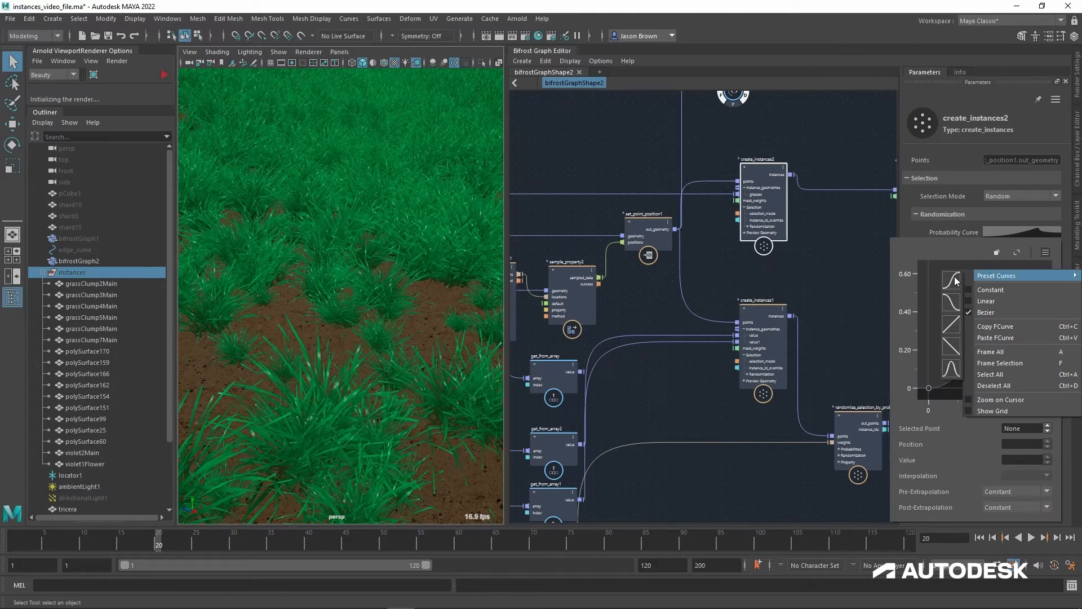
left_click(955, 278)
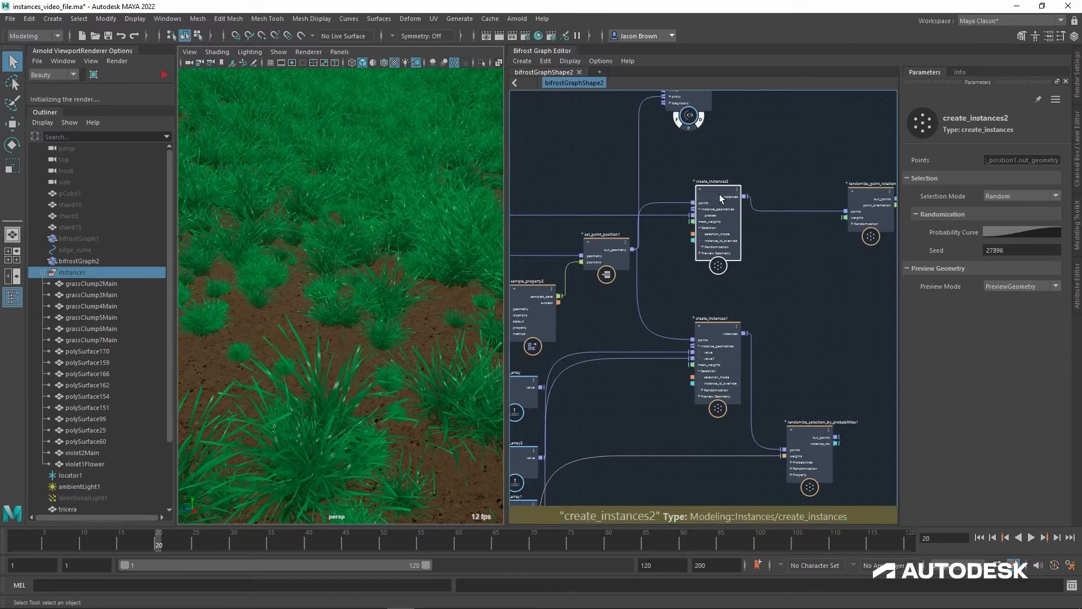
Step: Spread the instancing nodes apart by moving create_instances2 to the right and create_instances1 to the left and slightly down
left_click_drag(715, 194, 769, 194)
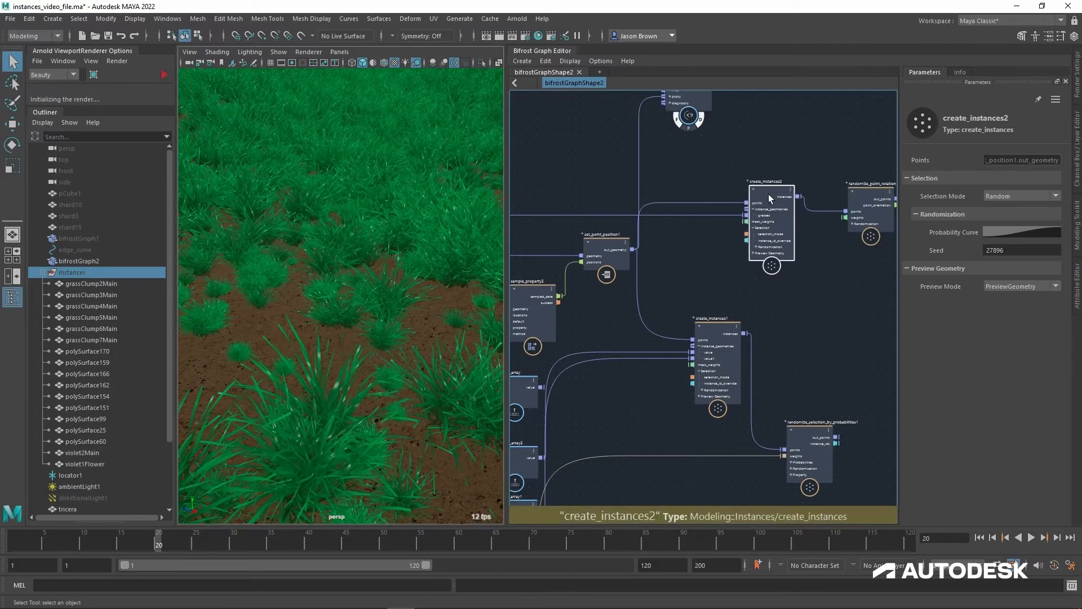
scroll(769, 194, "up", 2)
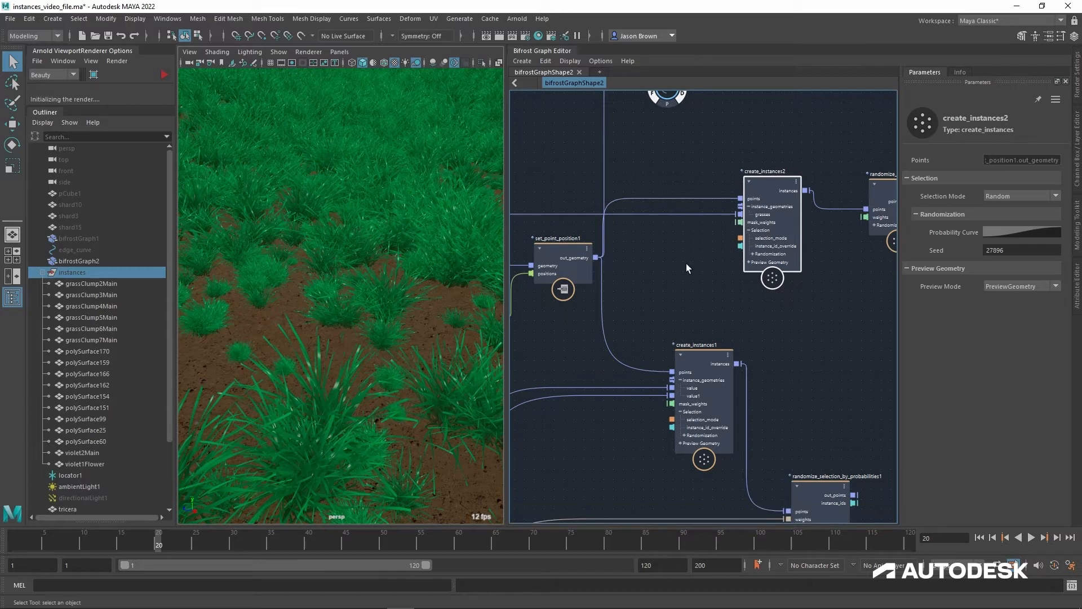
left_click_drag(716, 367, 656, 381)
middle_click_drag(722, 330, 759, 177, "alt")
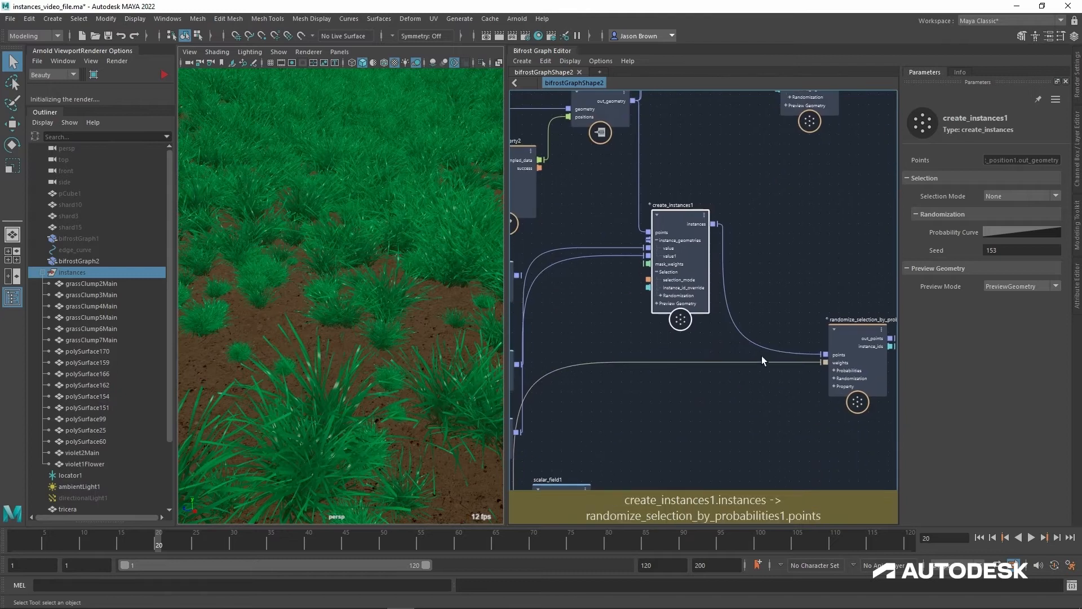
Step: Select sphere_field1 among the field nodes and read its description
scroll(763, 358, "down", 3)
middle_click_drag(773, 359, 828, 293, "alt")
middle_click_drag(757, 337, 798, 297, "alt")
right_click_drag(797, 298, 828, 303, "alt")
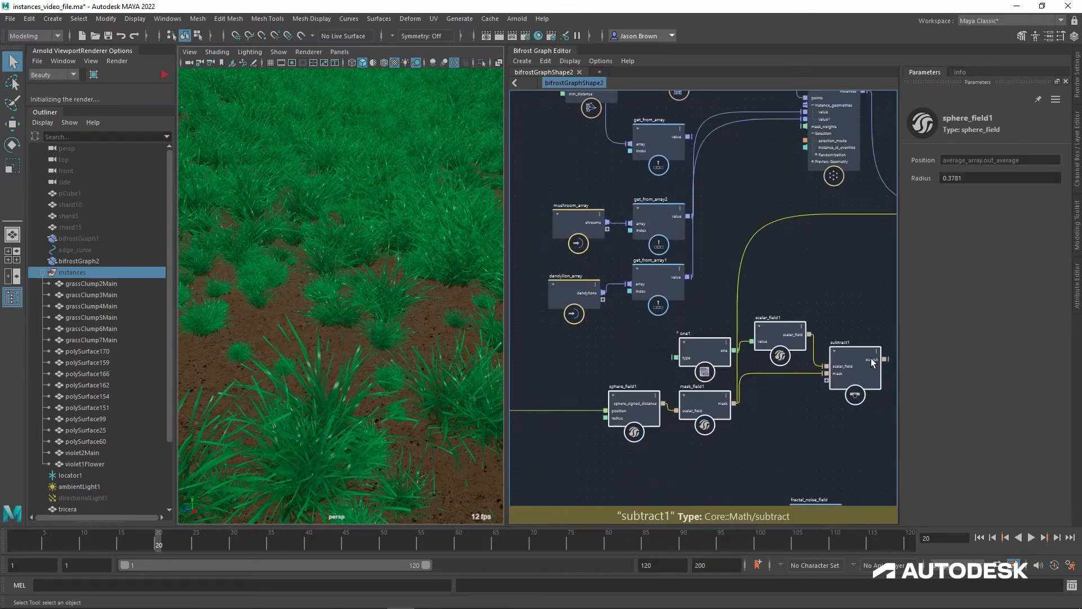
left_click_drag(870, 362, 876, 362)
middle_click_drag(816, 404, 821, 379, "alt")
right_click_drag(821, 379, 827, 381, "alt")
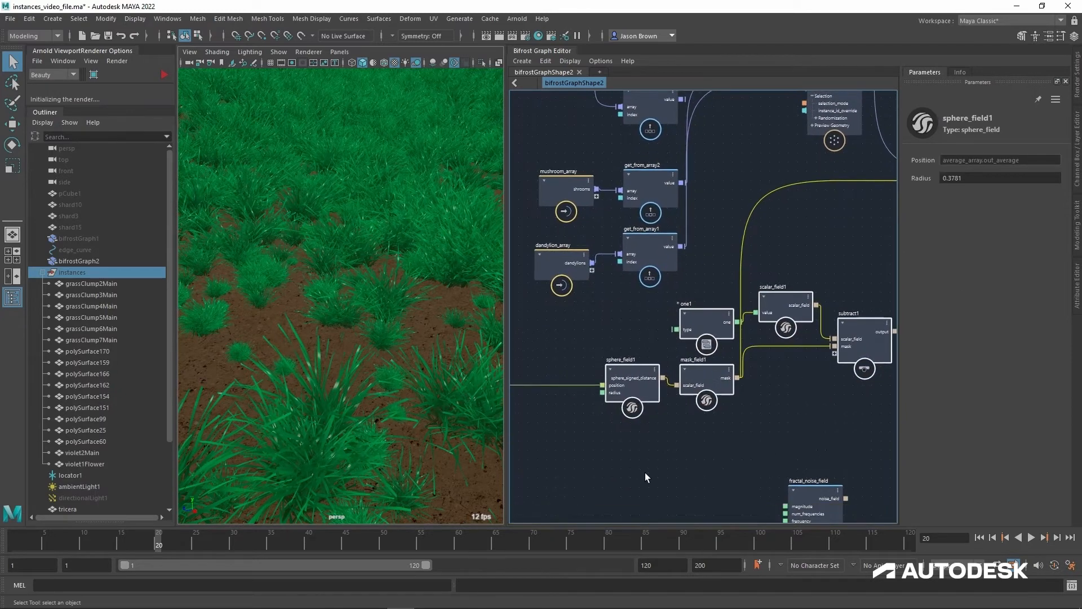
left_click(645, 472)
left_click(635, 377)
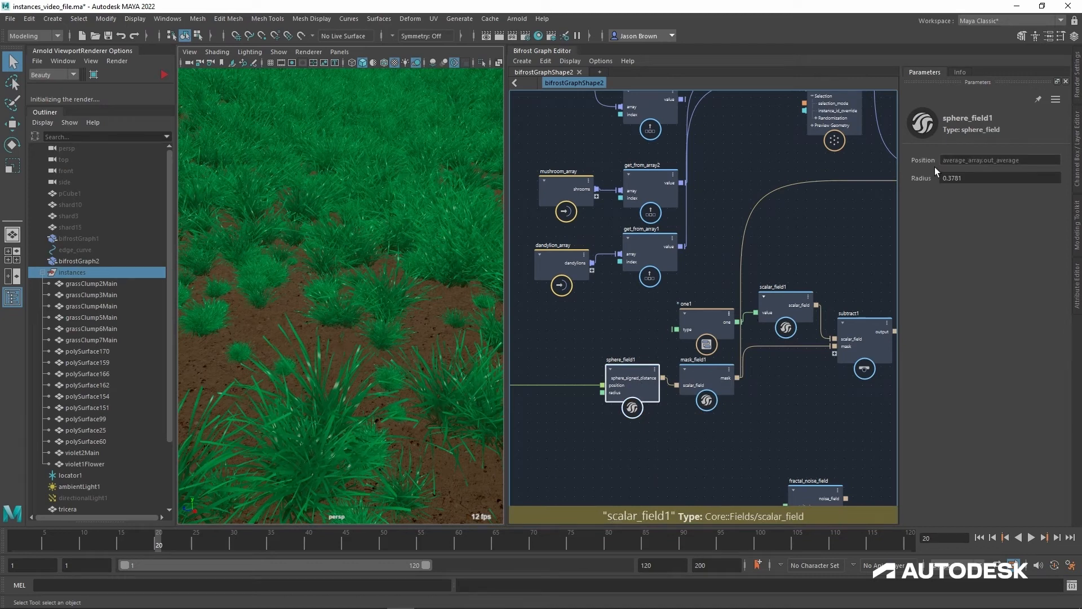
left_click(961, 73)
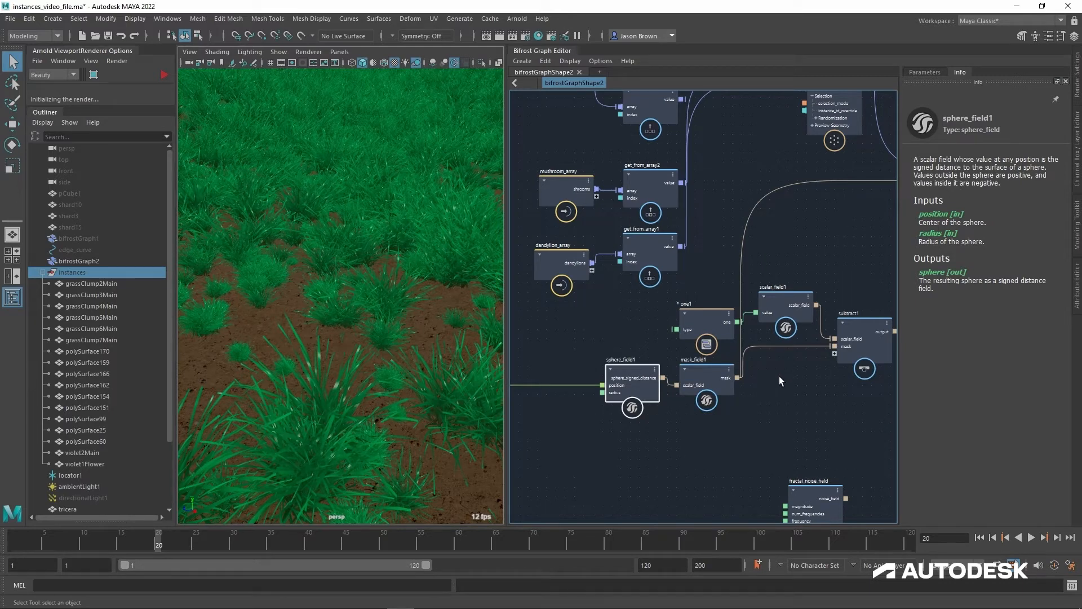
Step: Move sphere_field1 slightly left, show its parameters and examine the triceraShape, get_point_position2 and average_array chain feeding its position
middle_click_drag(712, 404, 753, 393, "alt")
left_click_drag(678, 368, 661, 373)
left_click(925, 73)
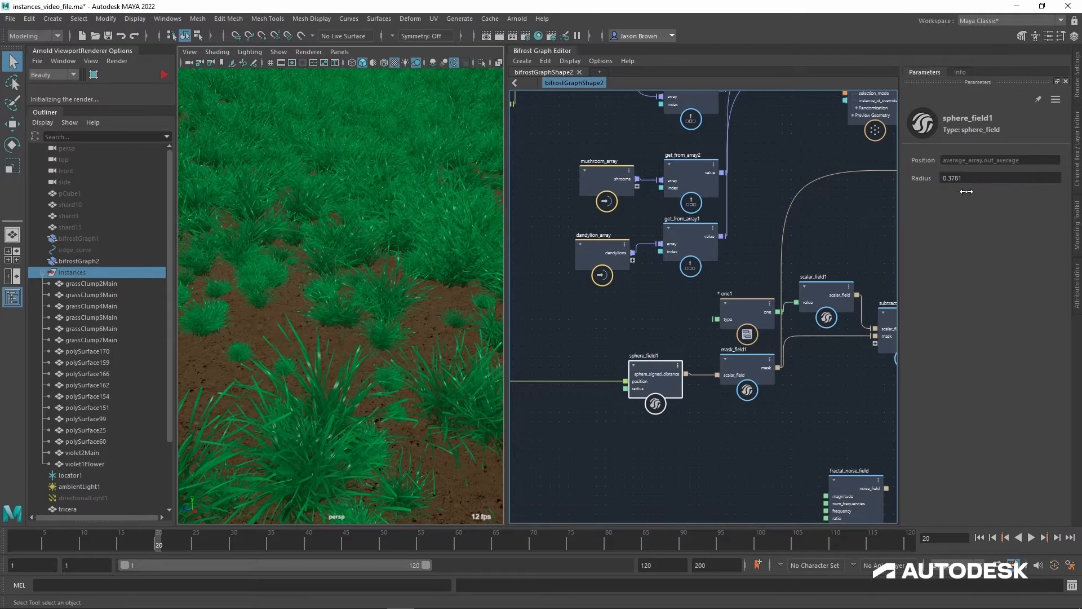
mouse_move(697, 449)
middle_mouse_down("alt")
mouse_move(892, 437)
mouse_move(967, 414)
middle_mouse_up("alt")
middle_click_drag(671, 413, 961, 413, "alt")
middle_click_drag(534, 415, 930, 416, "alt")
middle_click_drag(716, 420, 793, 420, "alt")
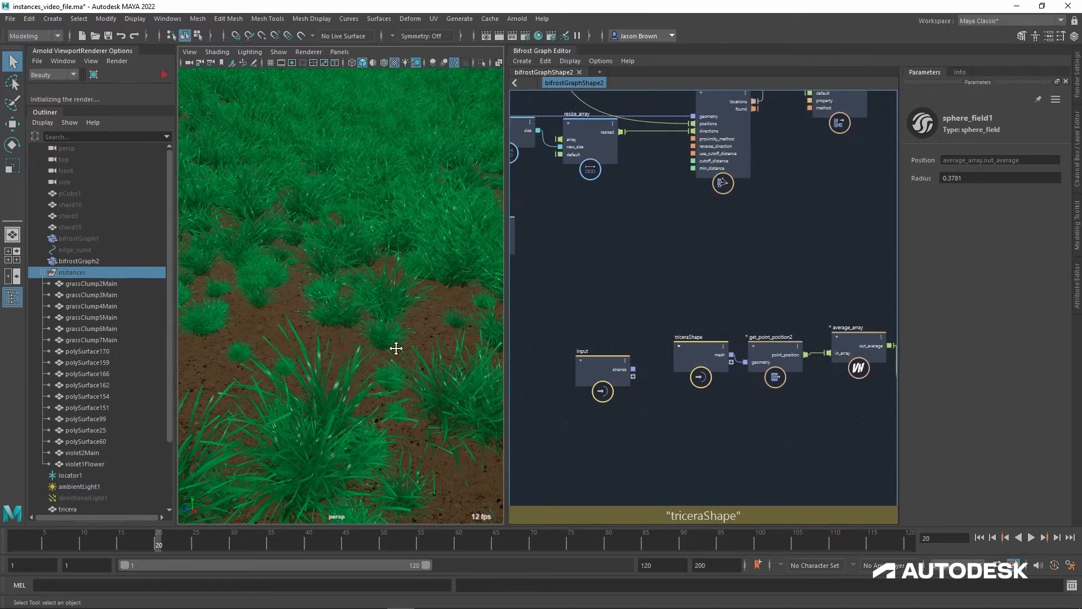
Step: Return to the view of the whole skull, select the tricera mesh and collapse the instances group in the Outliner
key("bracketleft")
key("bracketleft")
key("bracketleft")
left_click(347, 277)
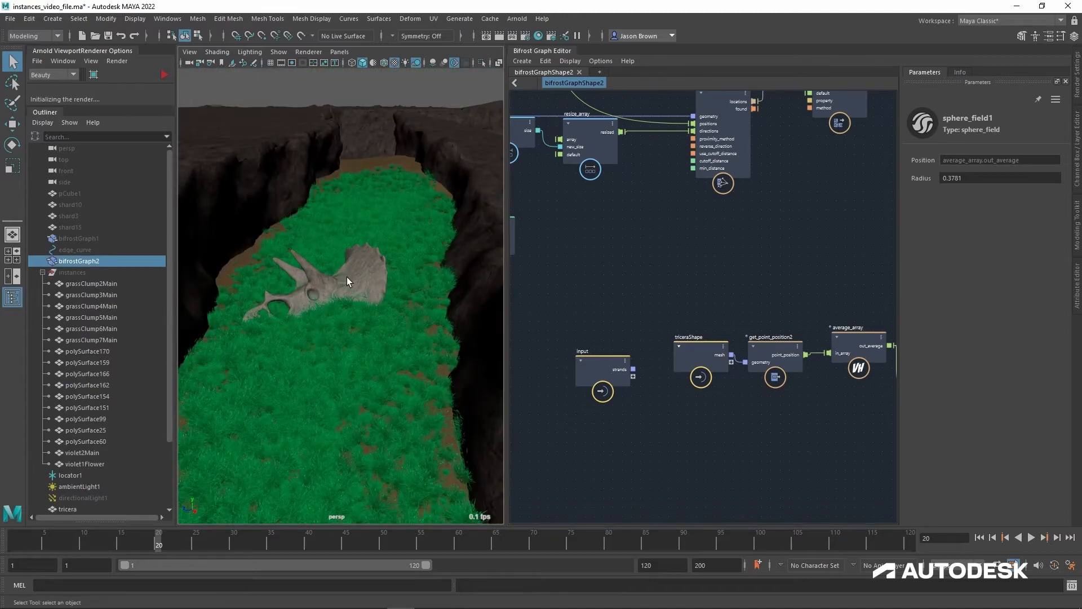
left_click(380, 275)
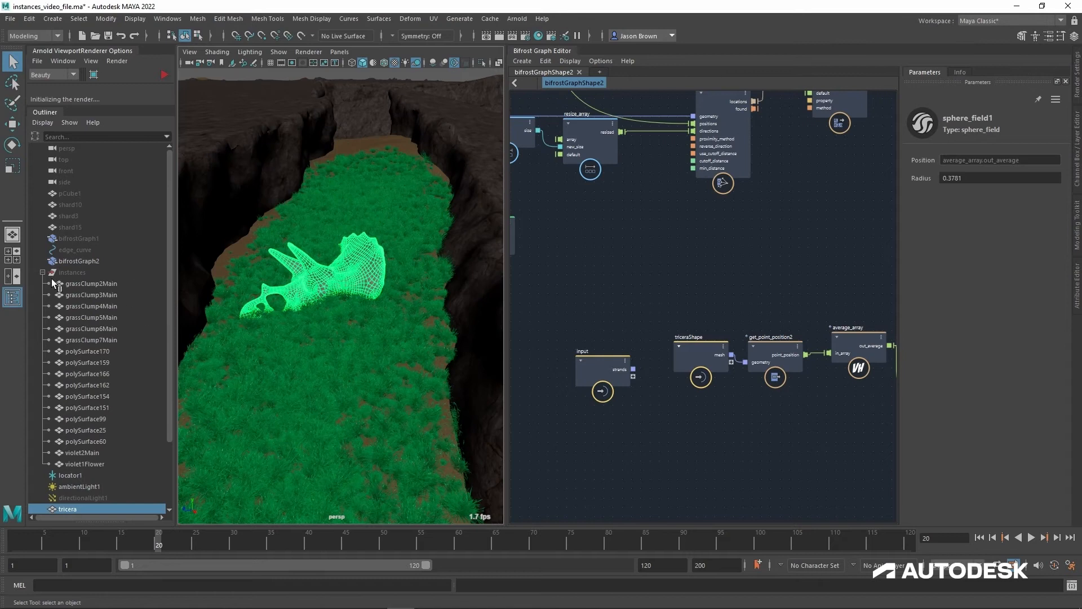
left_click(42, 273)
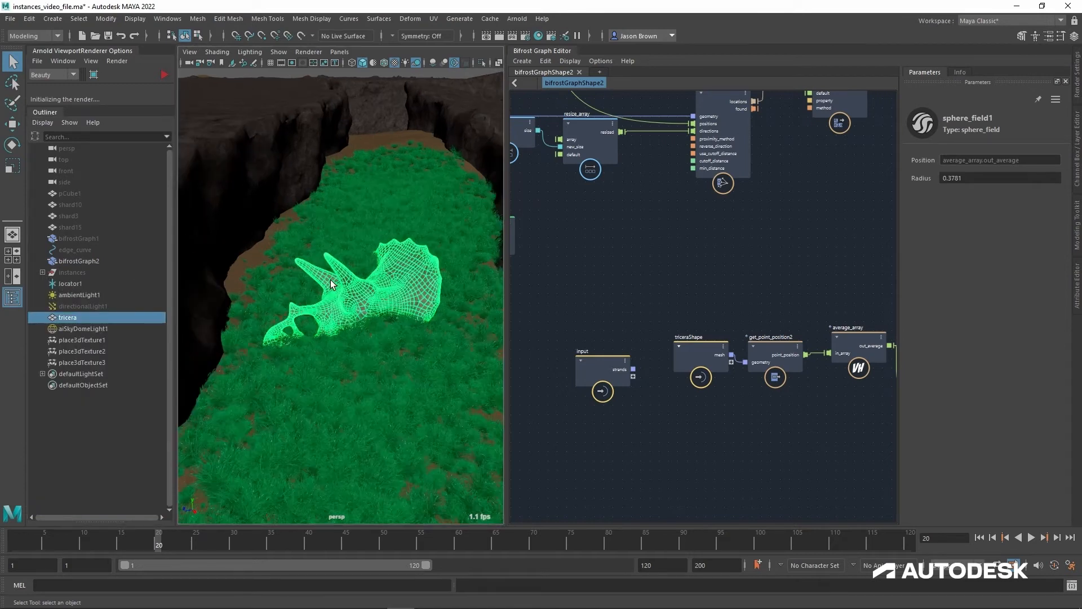
right_click_drag(385, 313, 397, 320, "alt")
Step: Connect sphere_field1's sphere_signed_distance output to the mask_weights of create_instances2 and view the grass around the skull from above
scroll(774, 459, "down", 1)
middle_click_drag(890, 510, 699, 471, "alt")
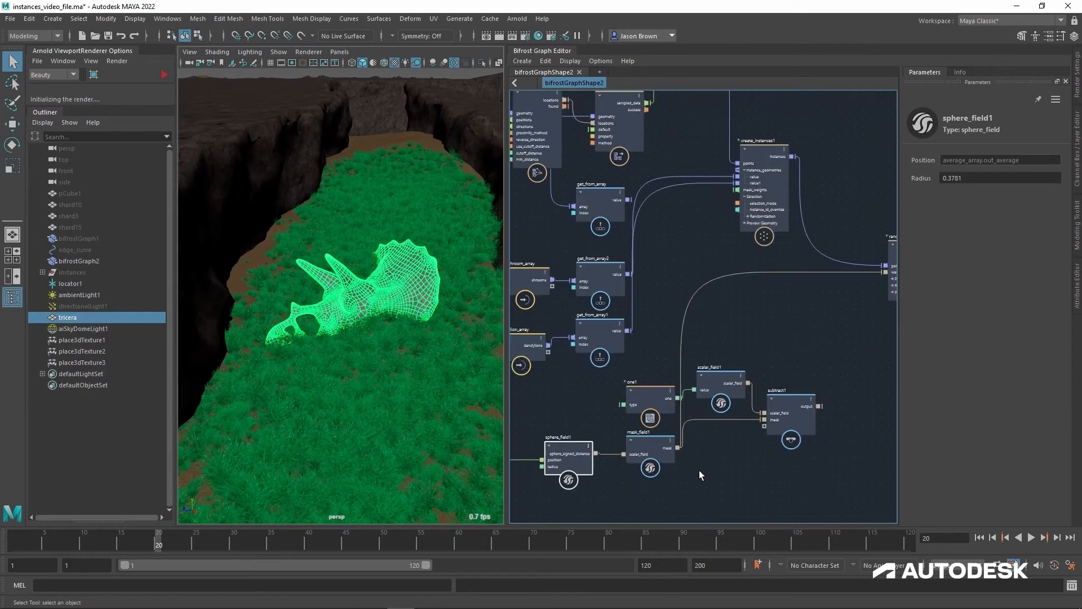
left_click_drag(597, 454, 746, 196)
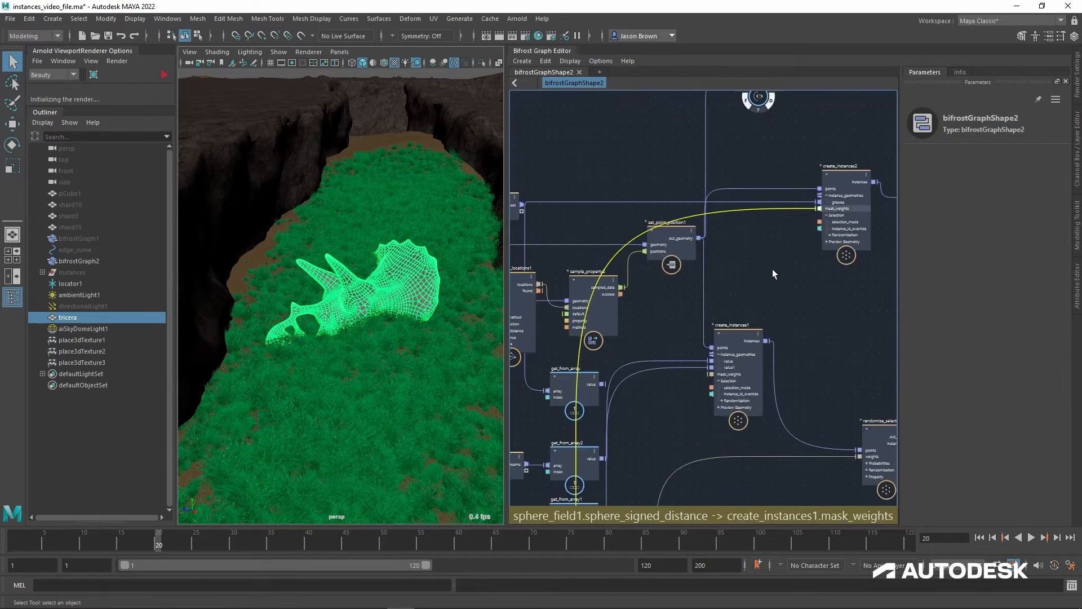
left_click(764, 274)
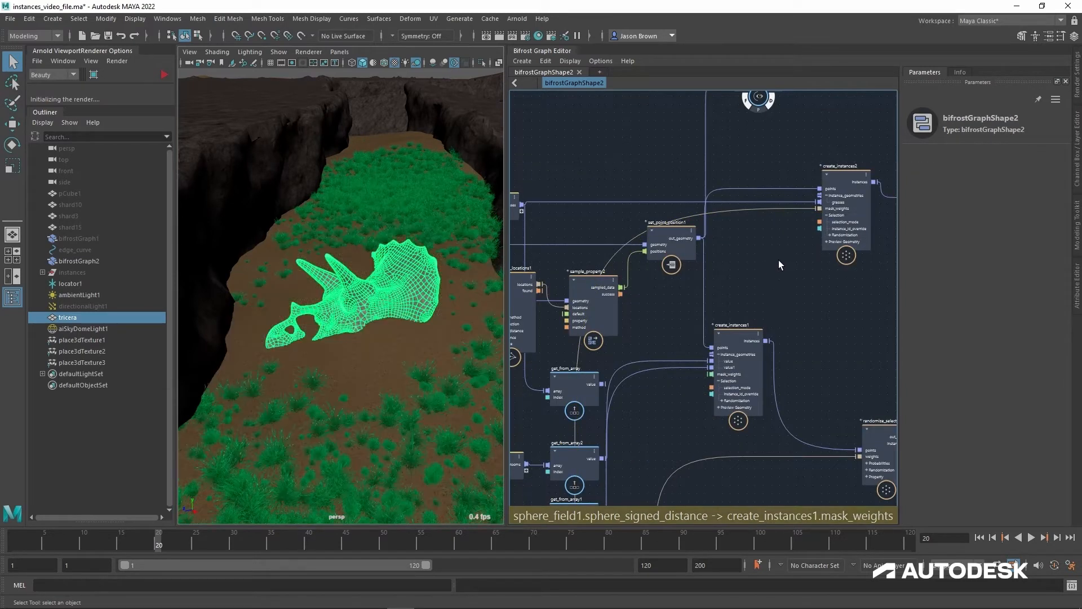
mouse_move(418, 287)
left_mouse_down("alt")
mouse_move(410, 325)
mouse_move(410, 308)
left_mouse_up("alt")
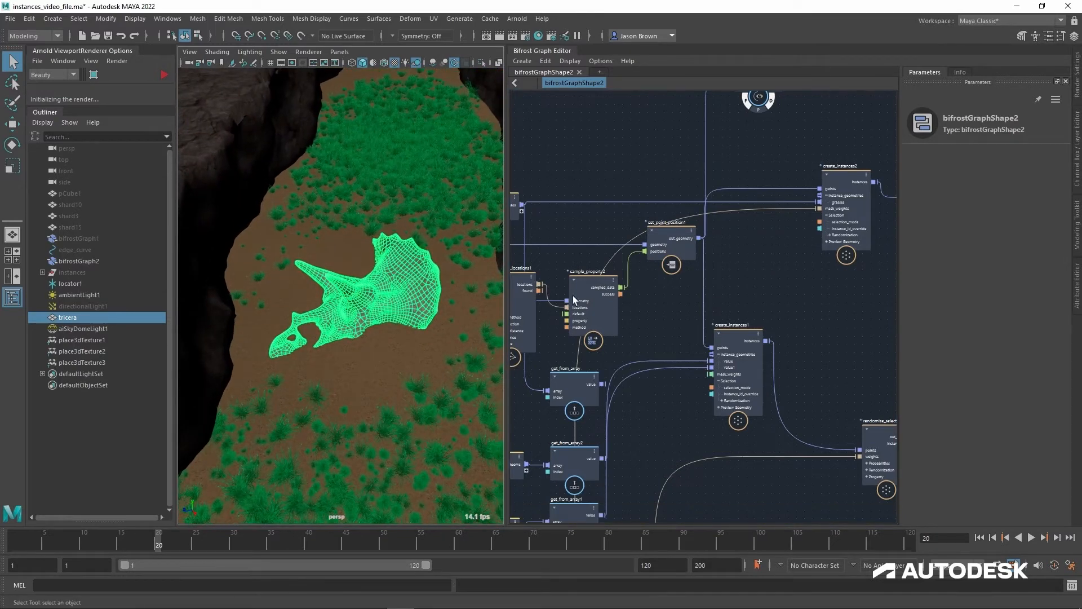
middle_click_drag(773, 273, 821, 196, "alt")
middle_click_drag(780, 341, 836, 161, "alt")
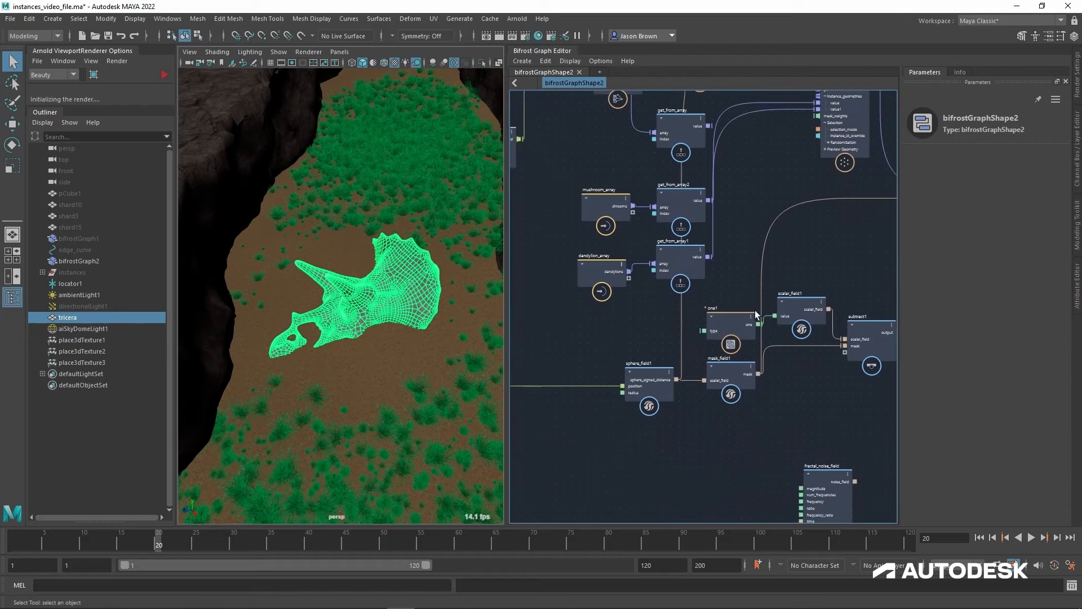
left_click_drag(398, 331, 398, 347, "alt")
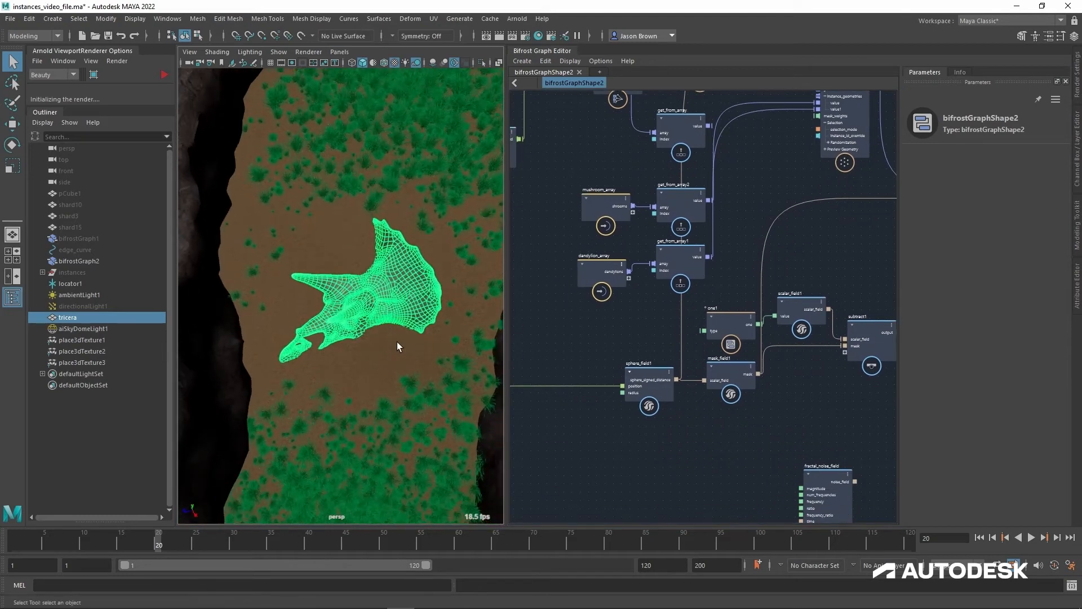
Step: Select mask_field1 and read its description
middle_click_drag(657, 322, 633, 374, "alt")
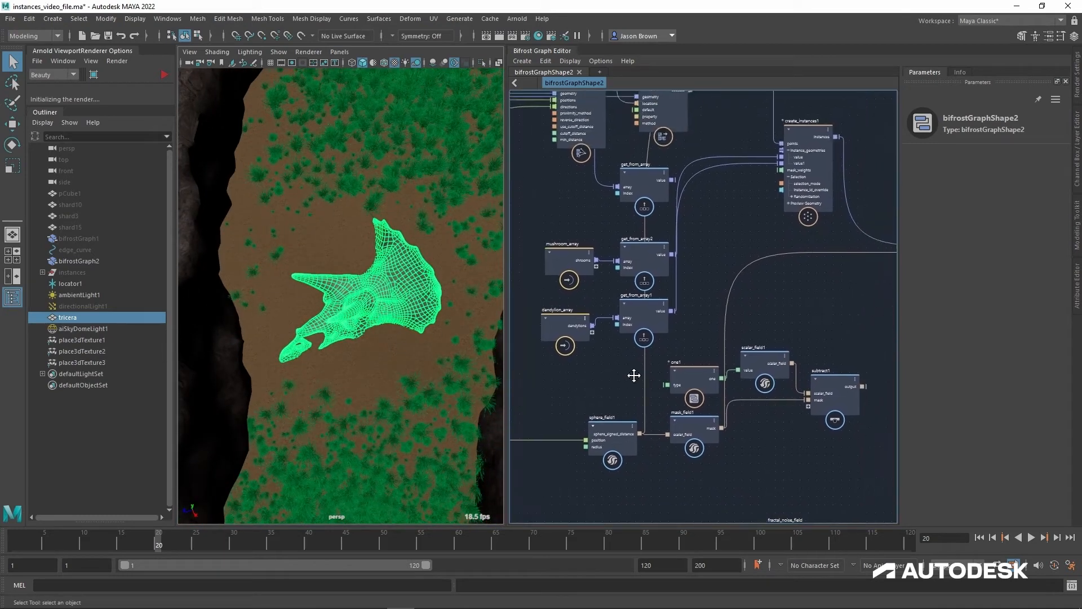
middle_click_drag(760, 436, 727, 438, "alt")
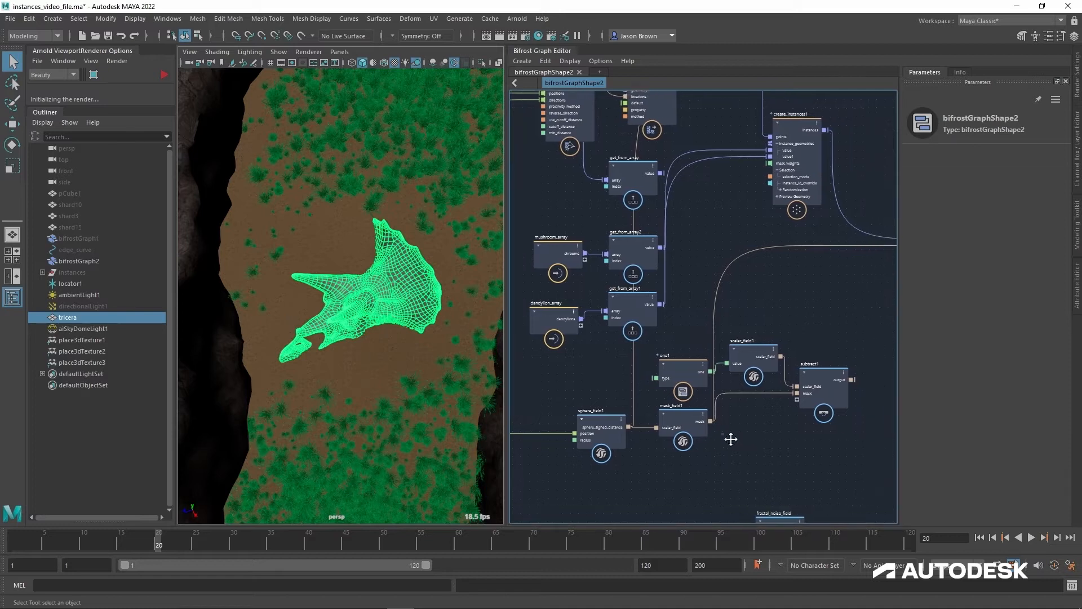
left_click(685, 421)
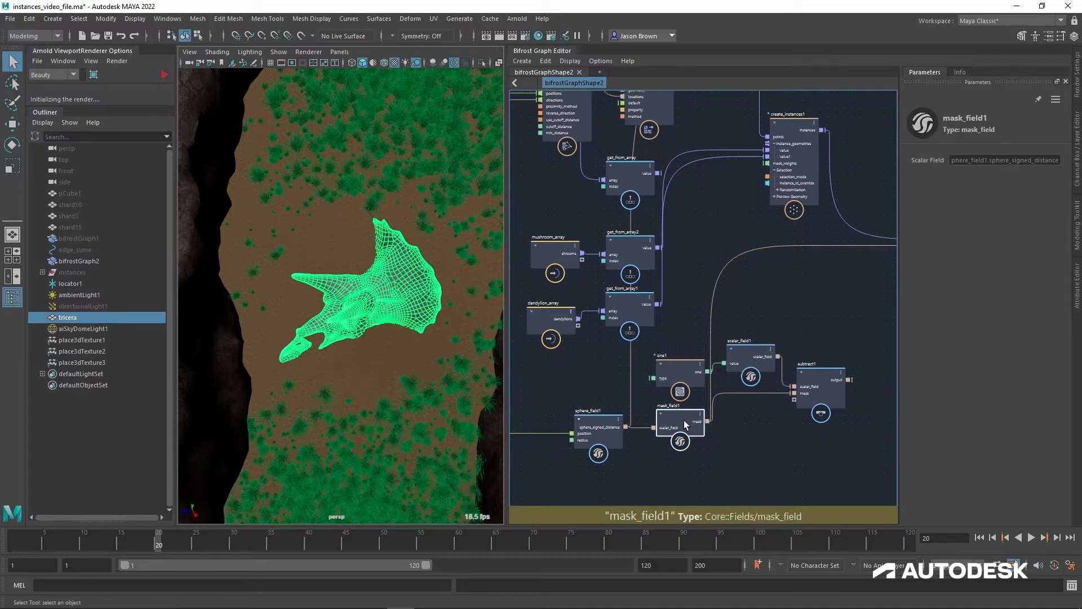
left_click(961, 73)
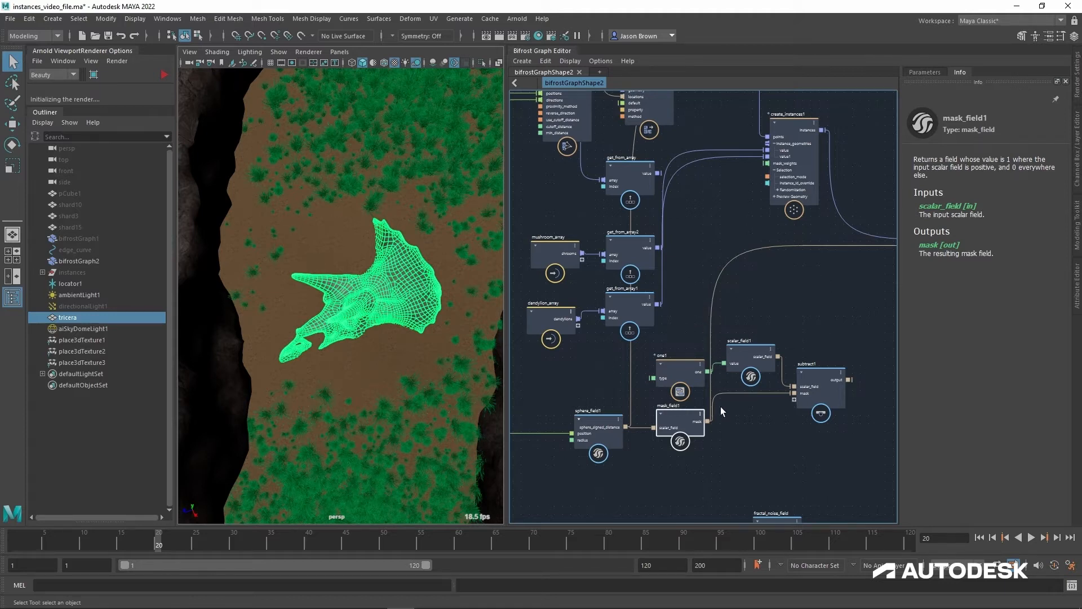
Step: Connect the mask output of mask_field1 to the mask_weights input of create_instances2
middle_click_drag(726, 433, 721, 444, "alt")
left_click(704, 431)
middle_click_drag(744, 232, 663, 396, "alt")
left_click(790, 158)
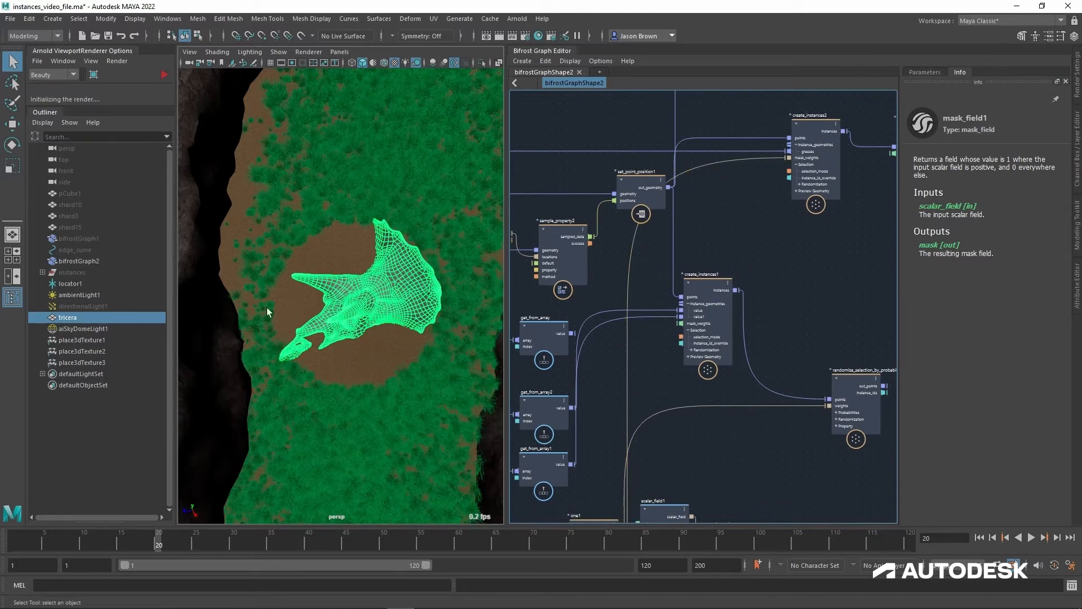
middle_click_drag(399, 307, 404, 294, "alt")
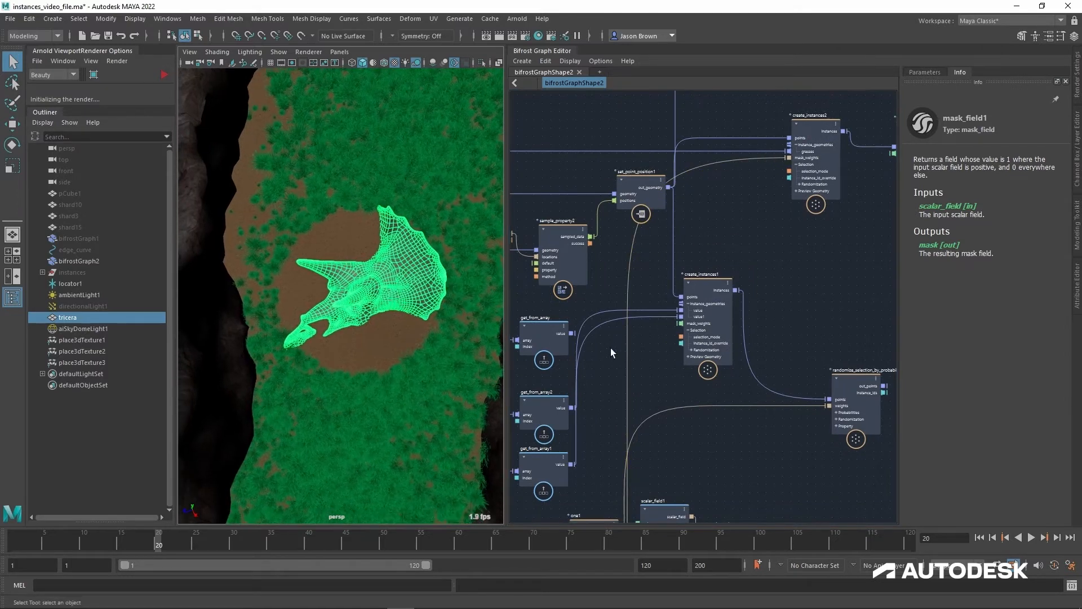
Step: Deselect the skull and increase the radius of sphere_field1 slightly to widen the clearing
middle_click_drag(693, 428, 788, 251, "alt")
left_click(366, 402)
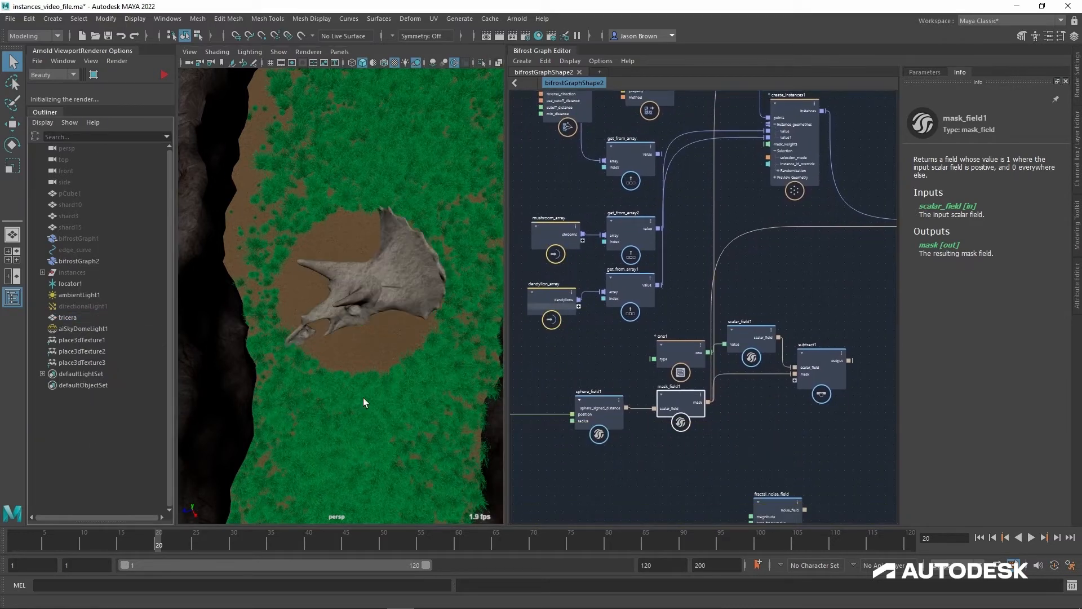
left_click(599, 415)
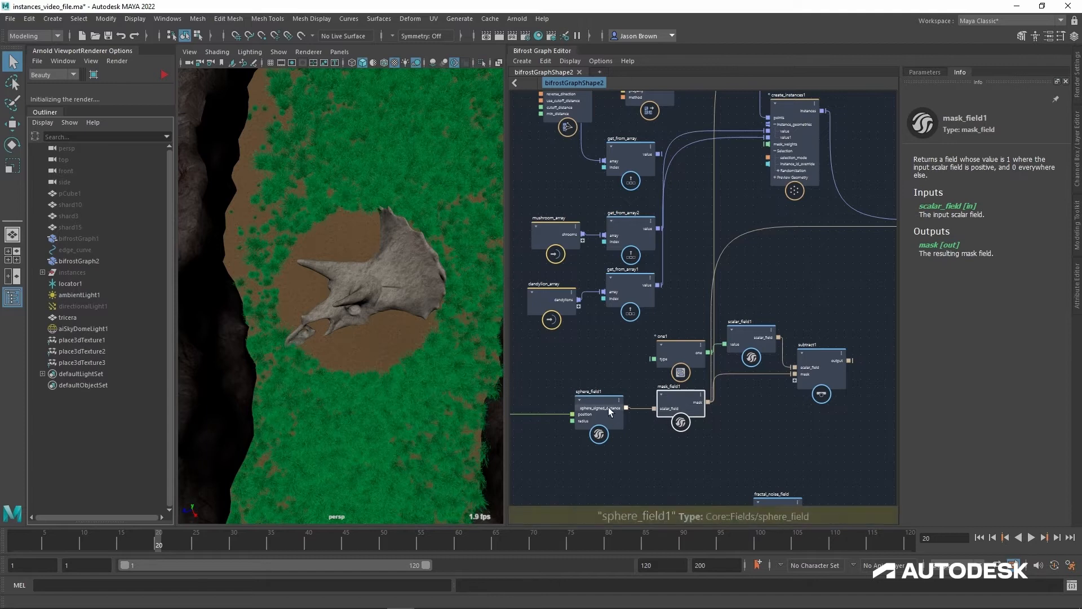
left_click(925, 73)
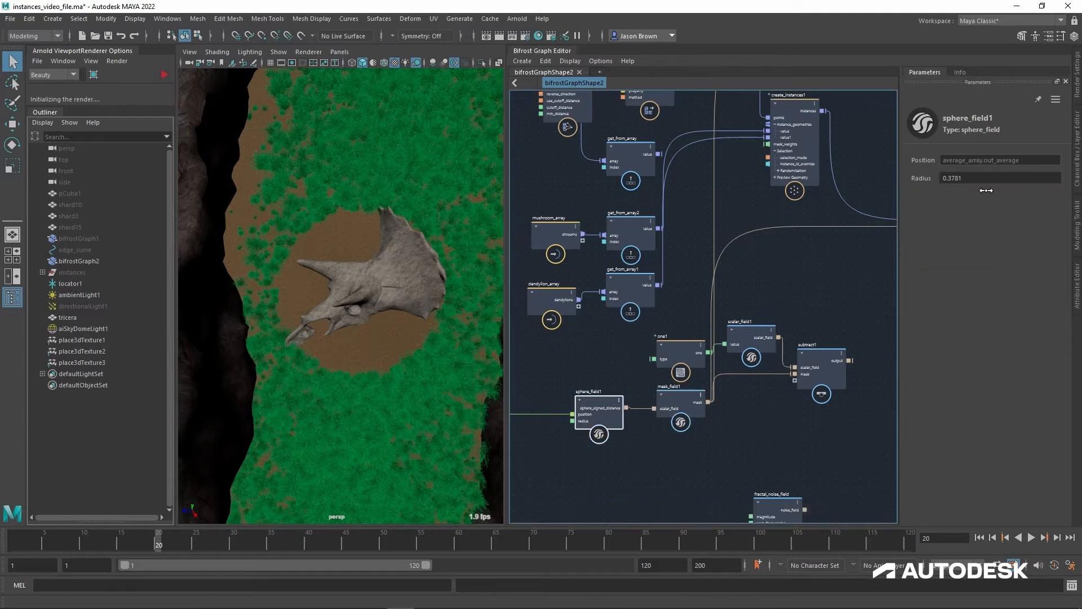
mouse_move(990, 191)
left_mouse_down()
mouse_move(1053, 188)
mouse_move(1002, 186)
left_mouse_up()
Step: Nudge the one1 node up and connect subtract1's output to the mask_weights input of create_instances2
middle_click_drag(824, 417, 778, 427, "alt")
left_click_drag(634, 368, 635, 353)
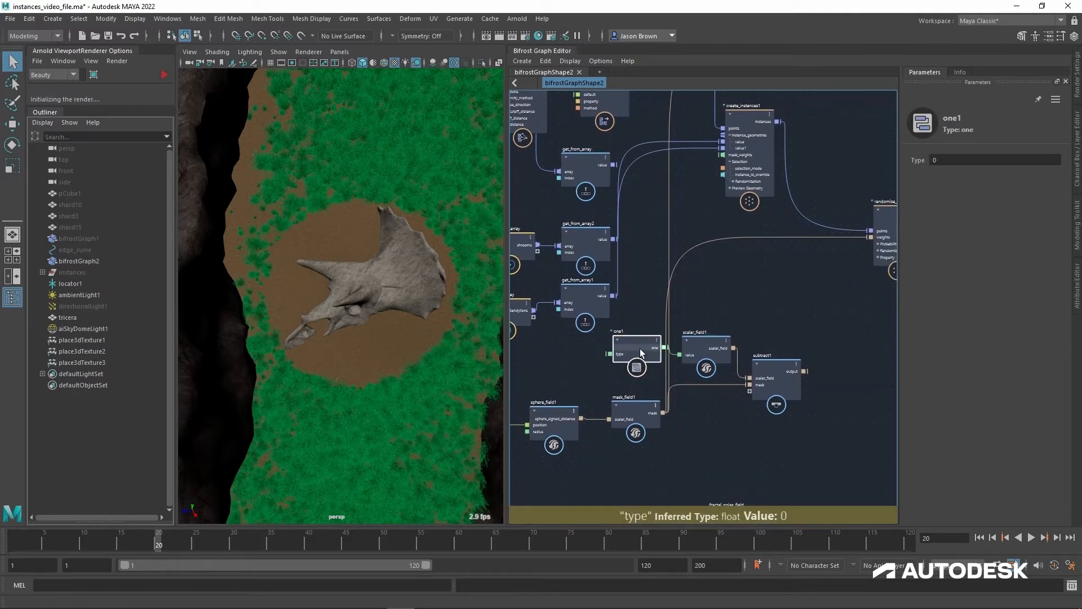
left_click(719, 347)
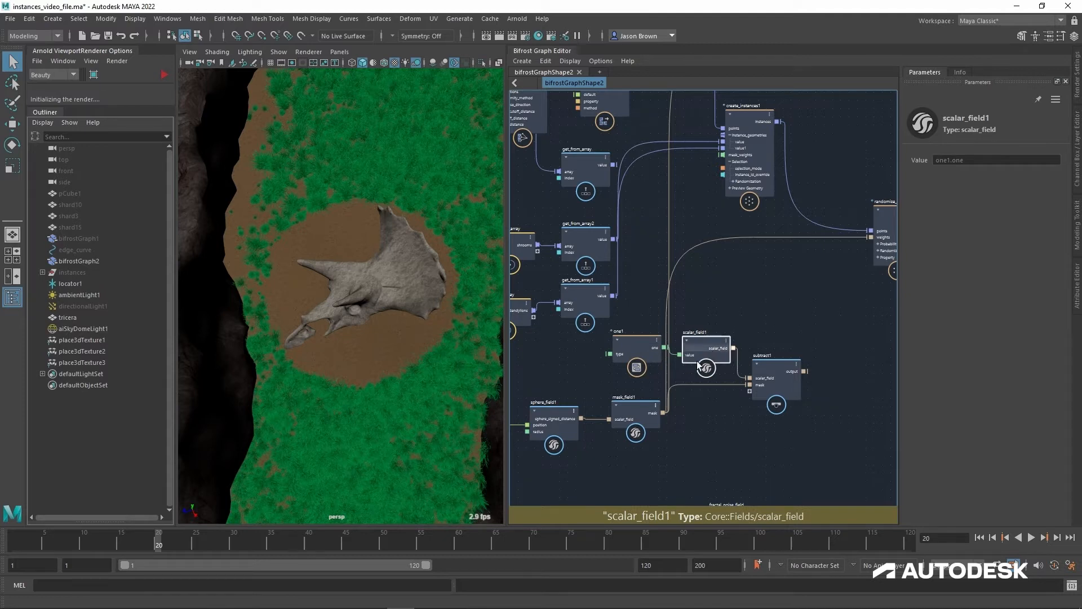
middle_click_drag(812, 349, 780, 401, "alt")
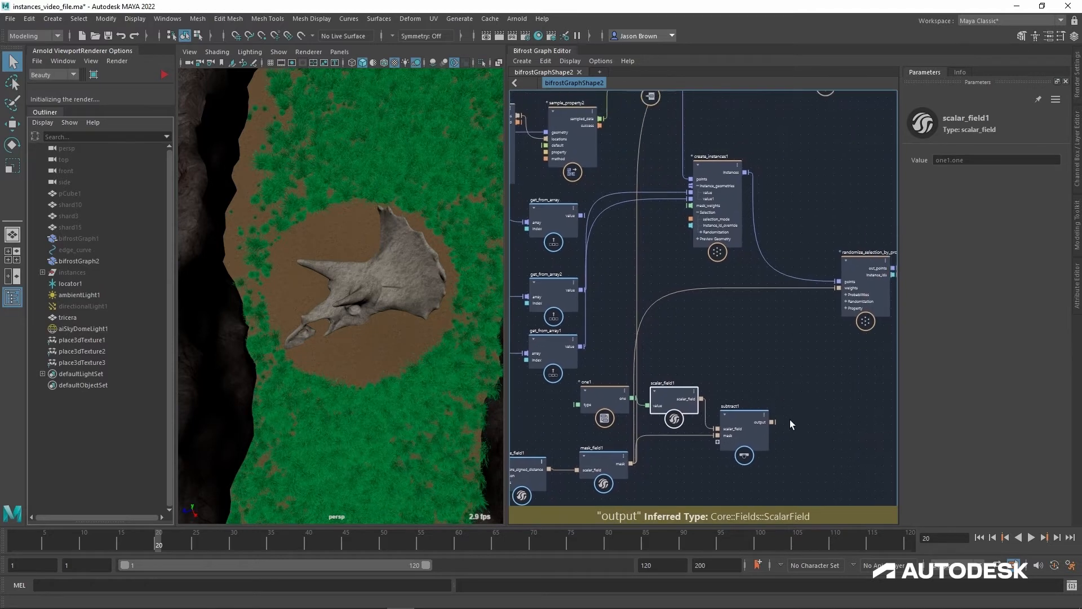
left_click(773, 422)
middle_click_drag(795, 236, 796, 422, "alt")
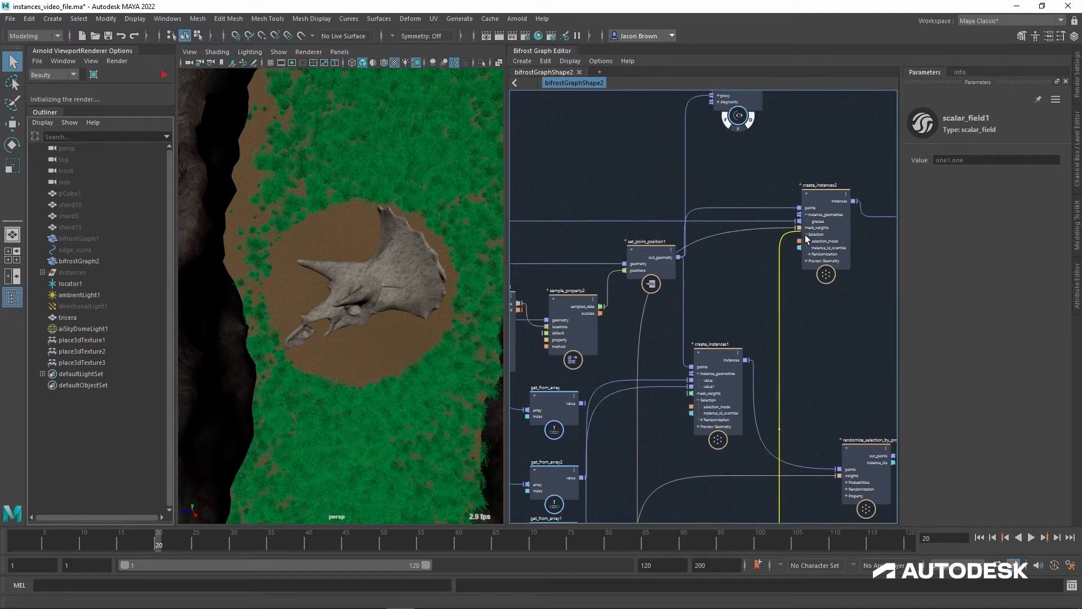
left_click(800, 286)
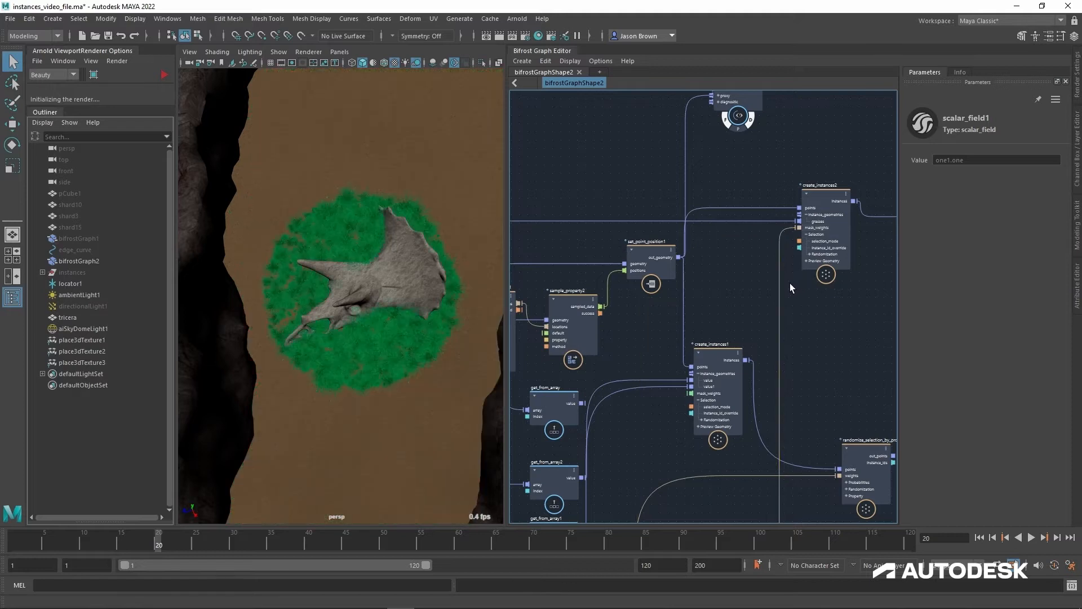
Step: Move mask_field1 down and connect sphere_field1's sphere_signed_distance output directly to the mask input of subtract1
middle_click_drag(624, 410, 672, 270, "alt")
middle_click_drag(716, 361, 716, 268, "alt")
left_click(652, 449)
left_click_drag(652, 451, 653, 462)
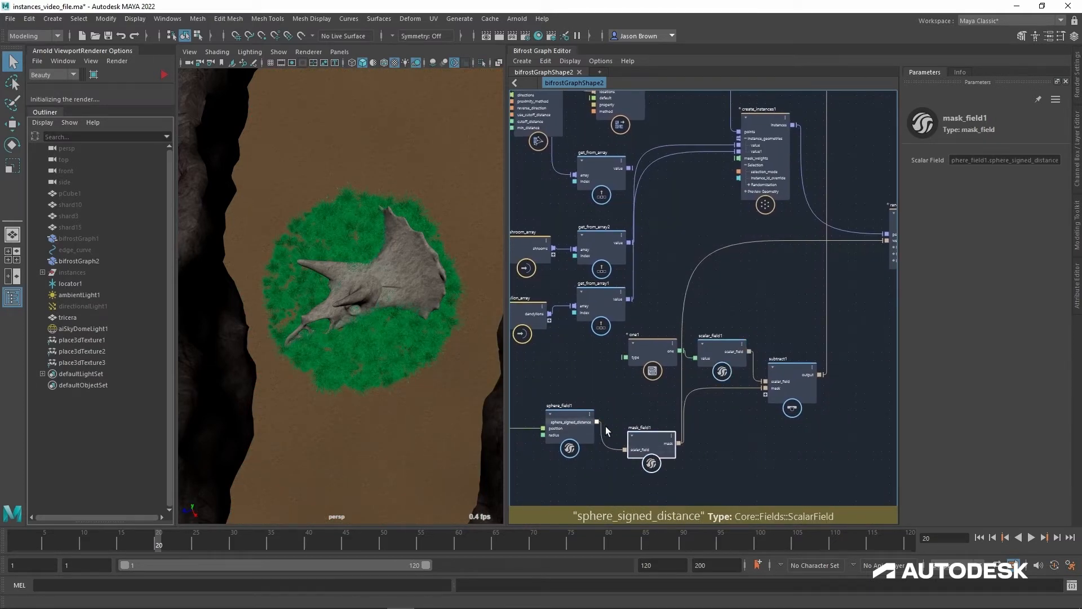
left_click_drag(598, 422, 779, 393)
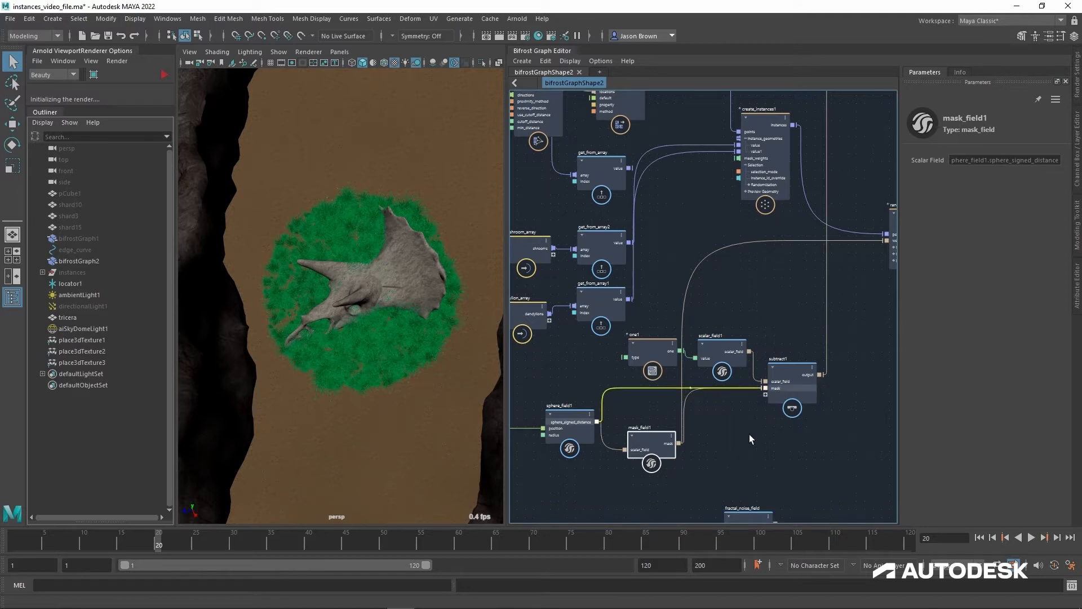
left_click_drag(749, 438, 745, 429)
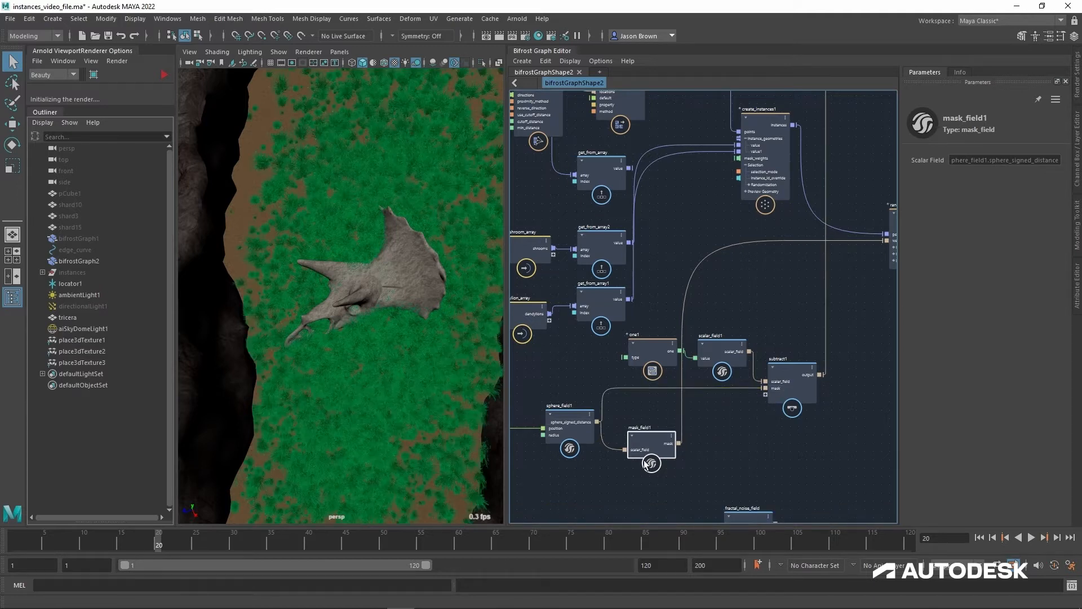
Step: Reduce the radius of sphere_field1 to -0.1873 and view the grass falloff around the skull
left_click_drag(406, 278, 407, 252, "alt")
left_click_drag(408, 255, 485, 366, "alt")
left_click(570, 418)
left_click_drag(983, 191, 517, 195)
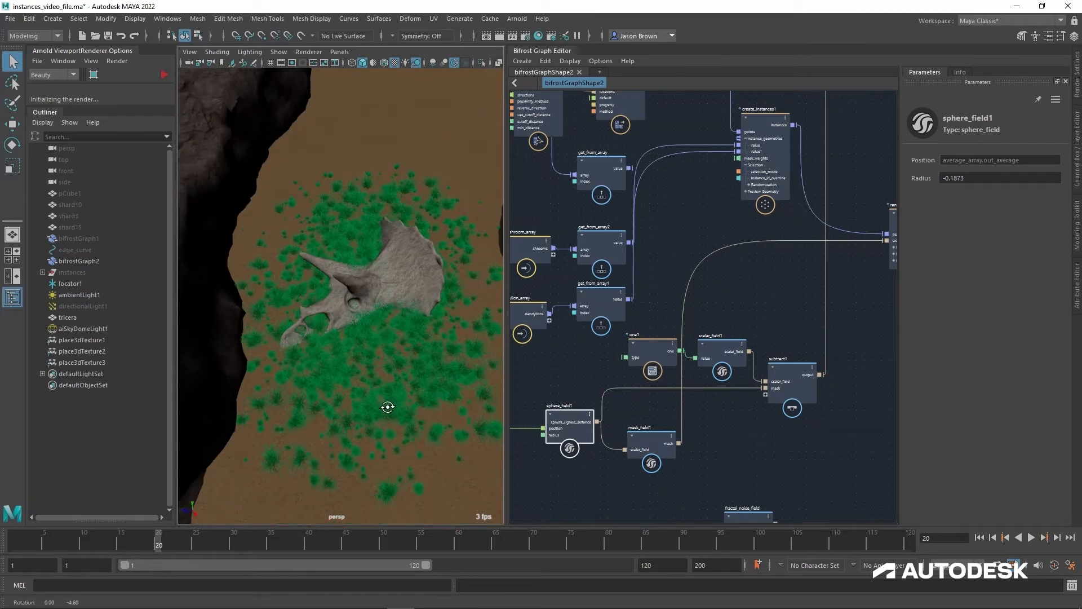
mouse_move(427, 398)
left_mouse_down("alt")
mouse_move(416, 394)
mouse_move(420, 409)
left_mouse_up("alt")
Step: Reposition mask_field1 between sphere_field1 and subtract1, and connect its mask output to subtract1's mask input
left_click_drag(660, 450, 728, 439)
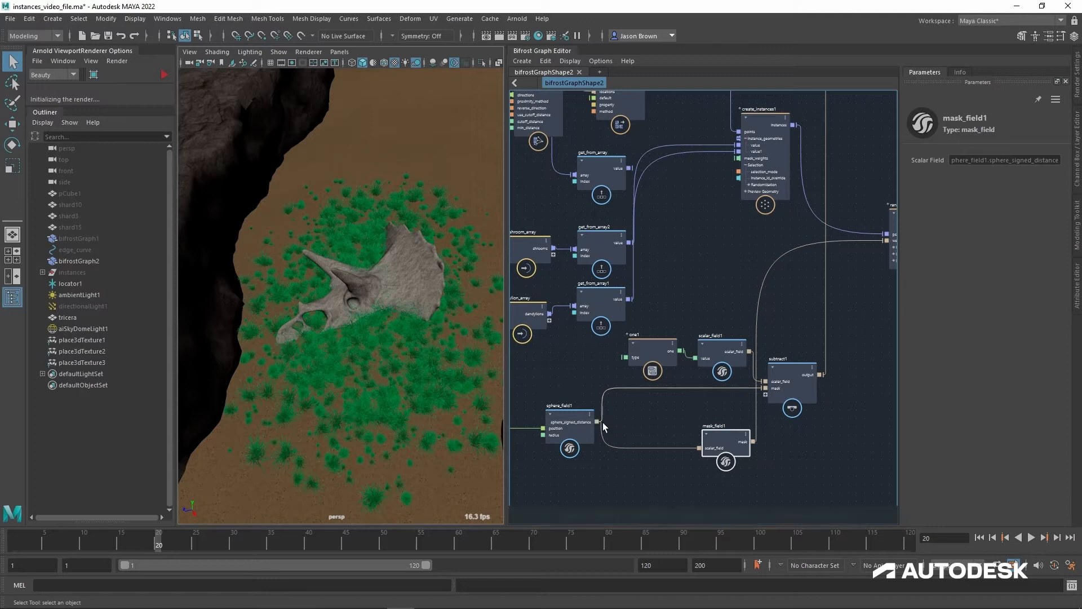
middle_click_drag(704, 430, 669, 430, "alt")
left_click_drag(692, 453, 643, 442)
middle_click_drag(714, 441, 736, 417, "alt")
left_click_drag(664, 436, 727, 395)
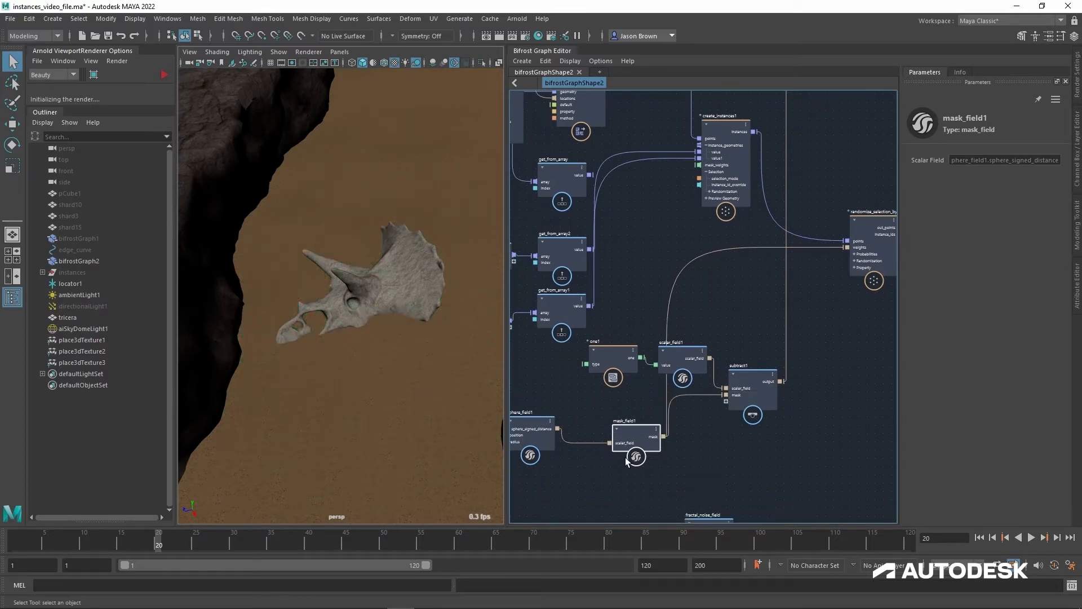
Step: Set the radius of sphere_field1 to 0.4 and view the grass around the triceratops skull
left_click(533, 431)
left_click(993, 184)
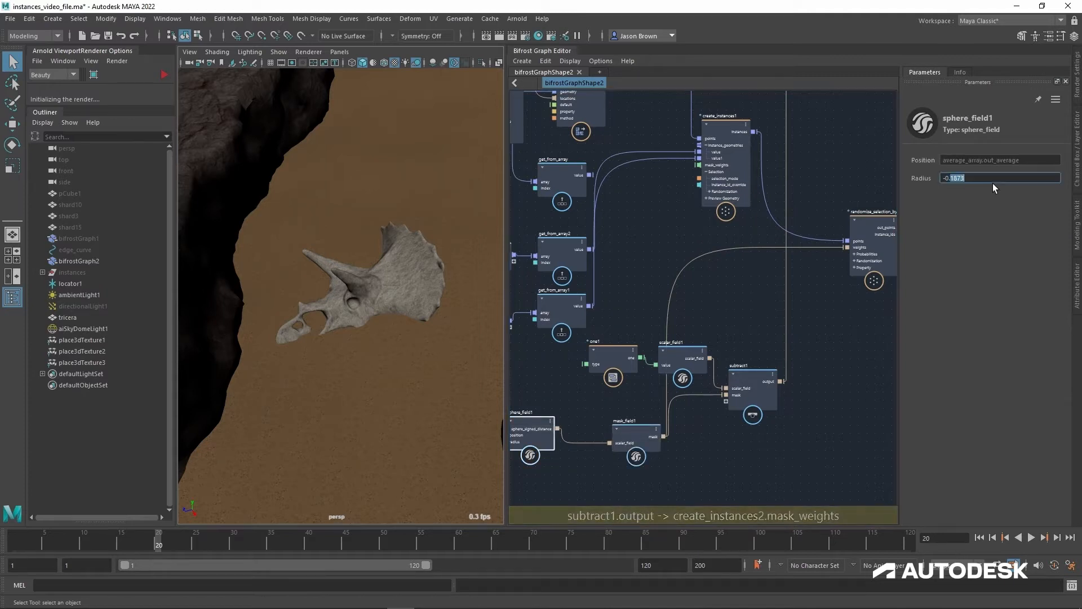
type("0.4")
key("Return")
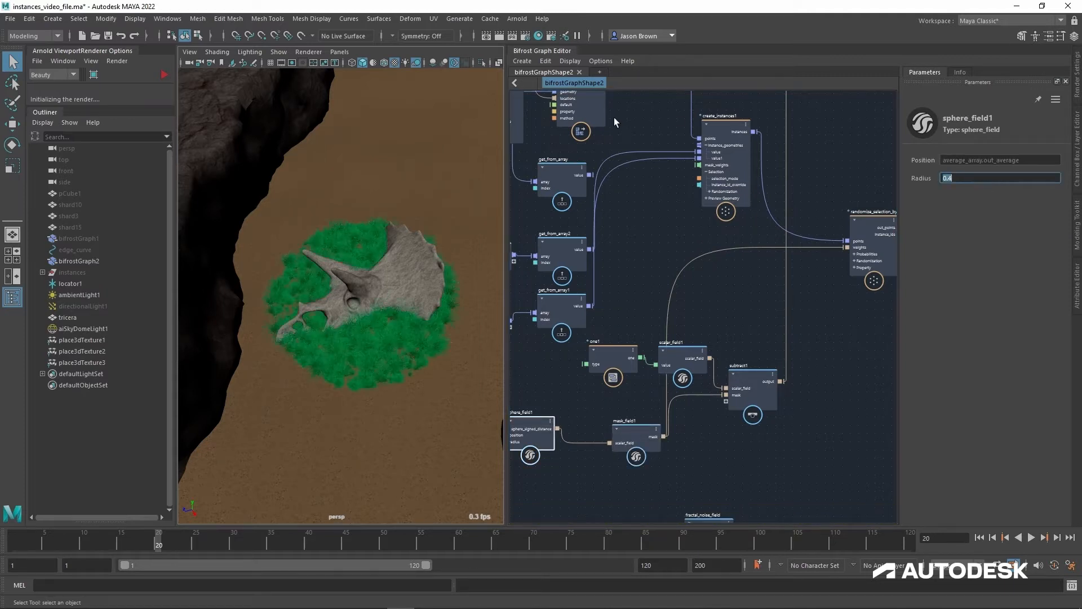
mouse_move(415, 271)
left_mouse_down("alt")
mouse_move(423, 285)
mouse_move(387, 246)
mouse_move(415, 259)
mouse_move(380, 249)
mouse_move(361, 276)
mouse_move(321, 281)
mouse_move(421, 274)
left_mouse_up("alt")
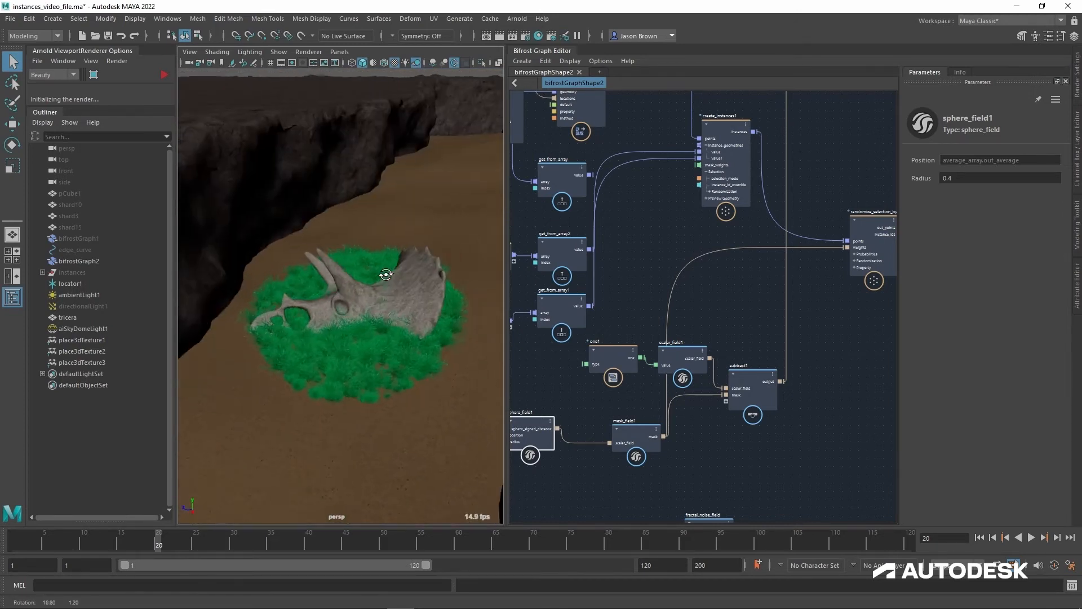
Step: Move mask_field1 closer to sphere_field1 and connect its mask output to the mask_weights input of create_instances2
left_click_drag(647, 442, 614, 431)
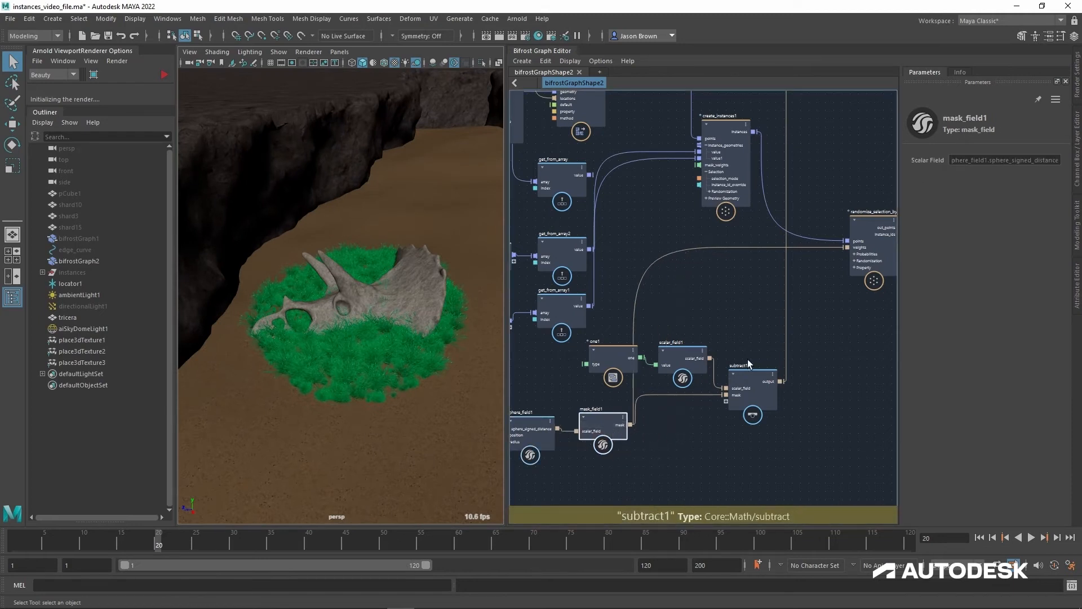
middle_click_drag(793, 389, 747, 443)
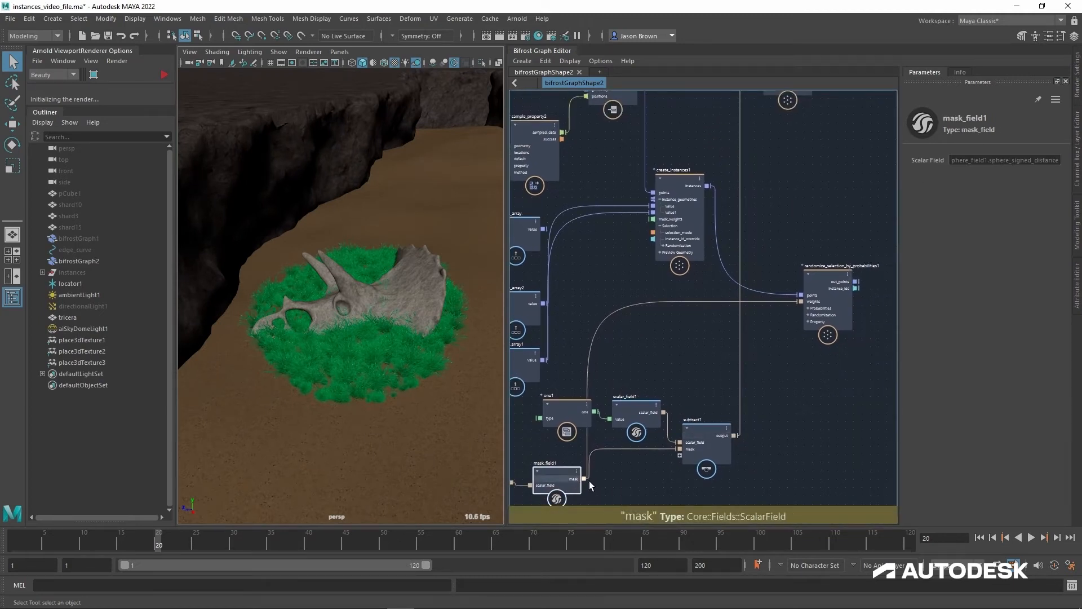
left_click_drag(584, 479, 745, 278)
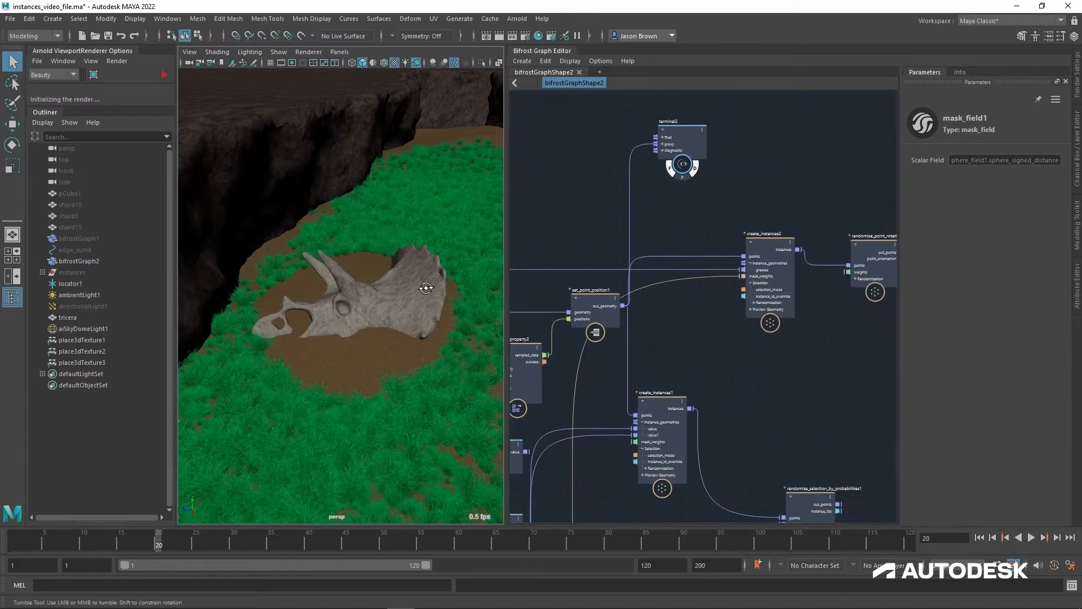
left_click_drag(425, 287, 290, 314, "alt")
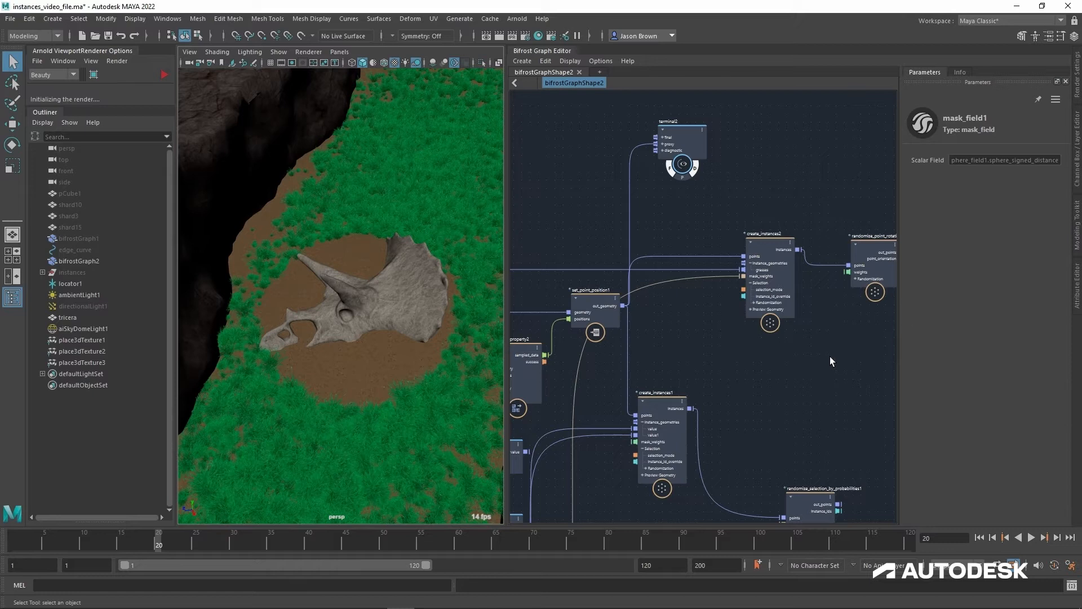
Step: Show the documentation for create_instances2, including mask_weights, and move the terminal2 node directly above create_instances2
middle_click_drag(830, 359, 813, 345, "alt")
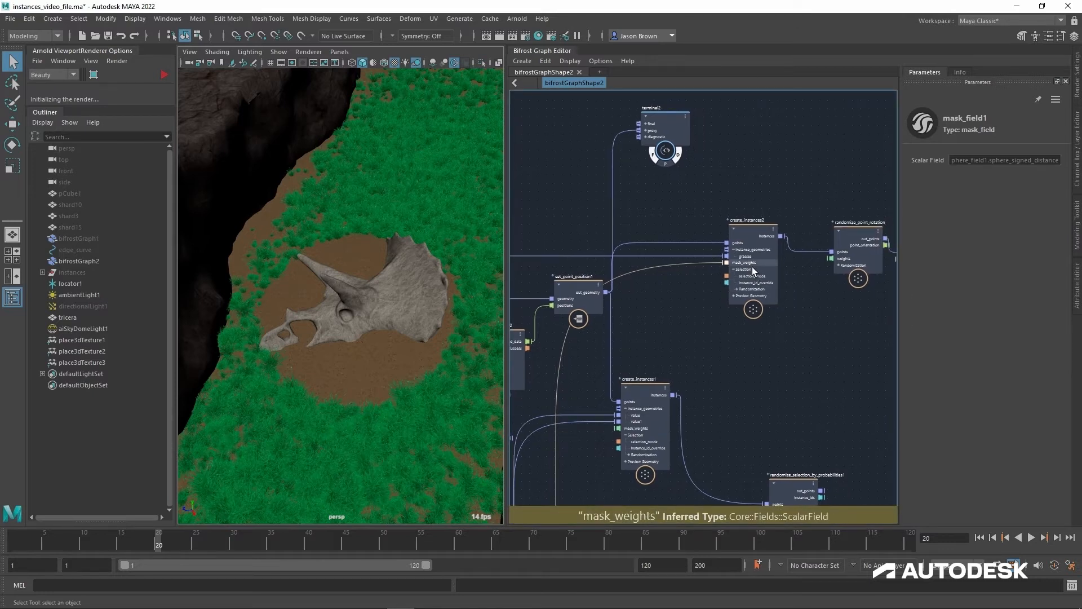
left_click(751, 232)
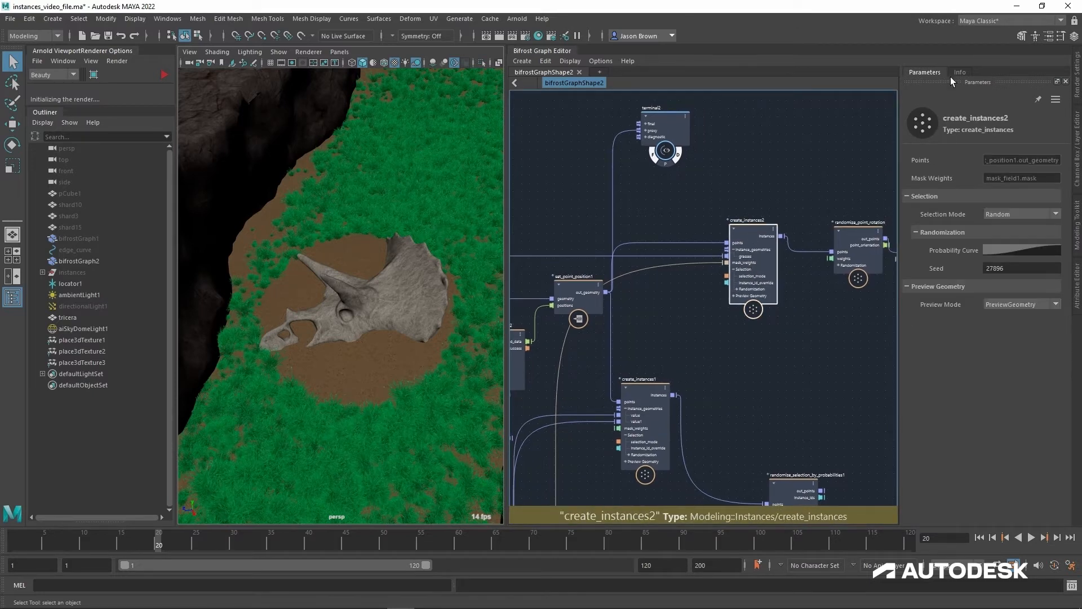
left_click(960, 72)
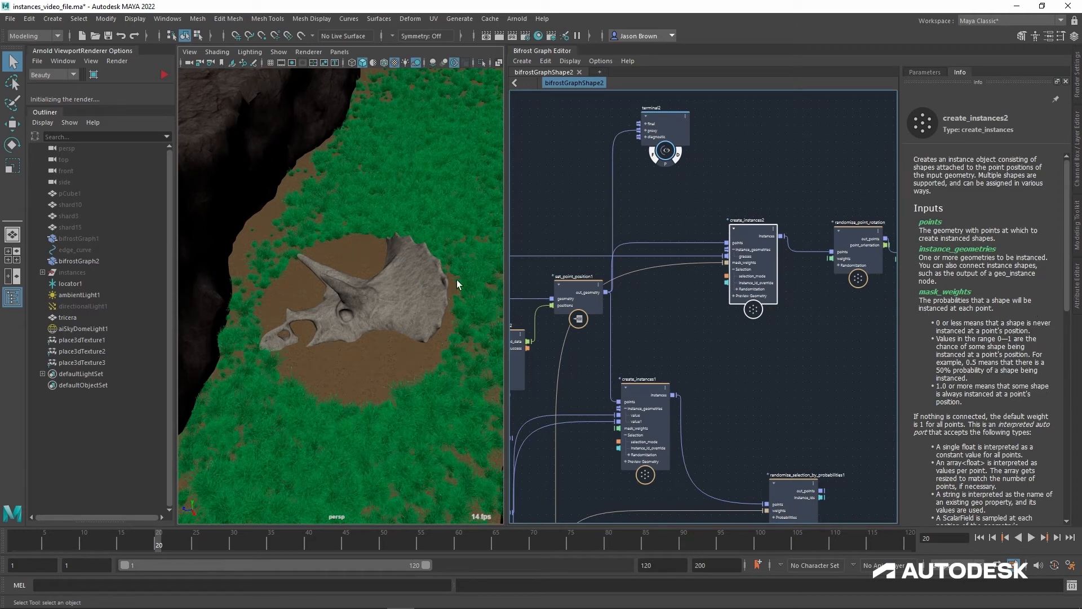
left_click_drag(669, 137, 767, 144)
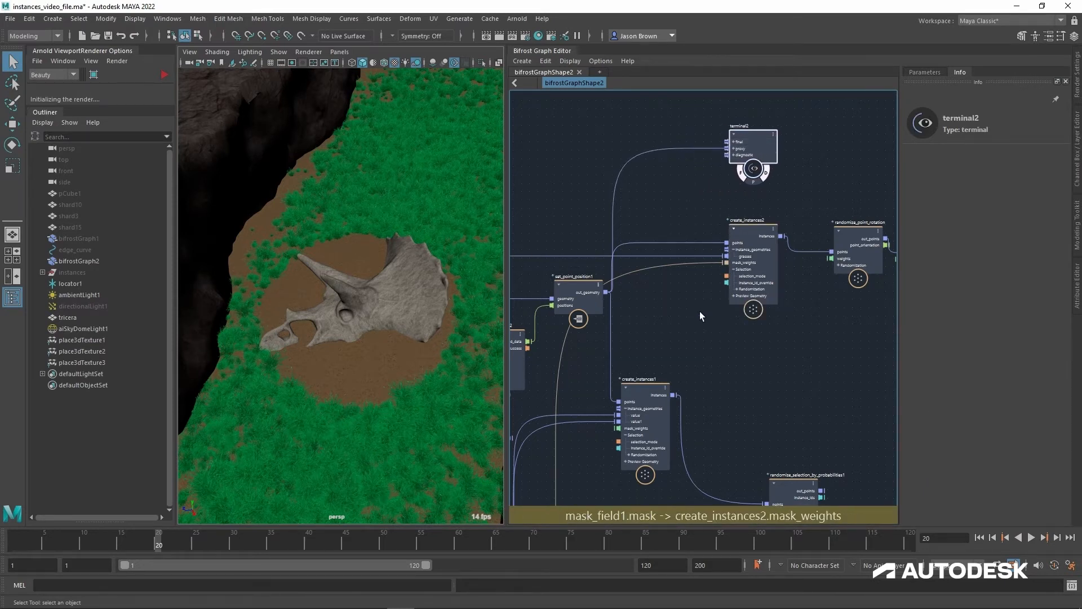
Step: Look over the graph from create_instances2 back to the scatter_around_strand node and the skull's sphere and mask fields
middle_click_drag(698, 299, 1049, 264)
middle_click_drag(839, 326, 1080, 327, "alt")
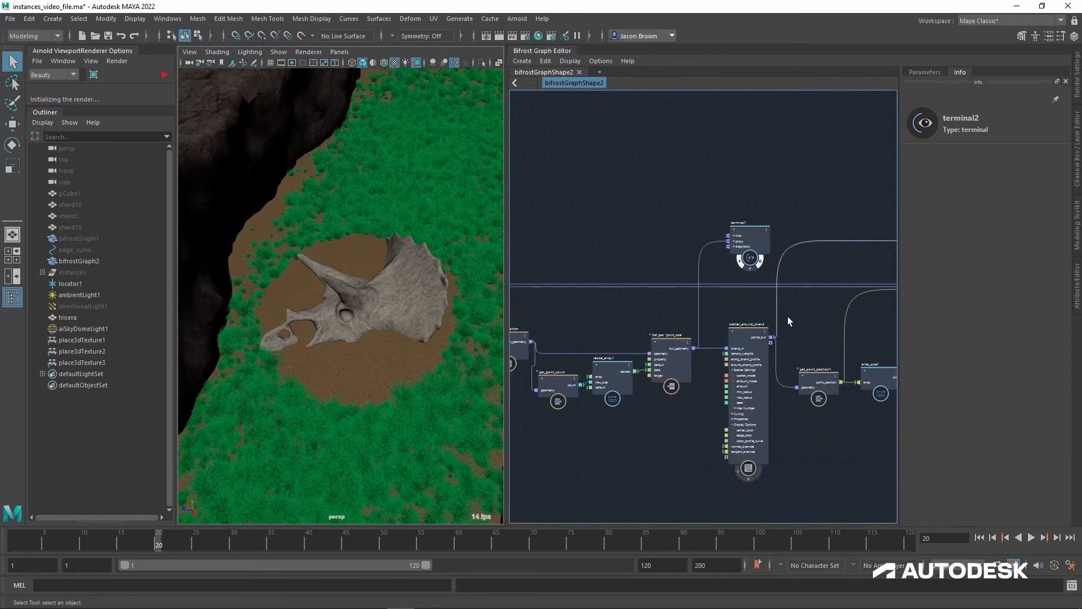
middle_click_drag(788, 319, 770, 252, "alt")
right_click_drag(771, 252, 649, 256, "alt")
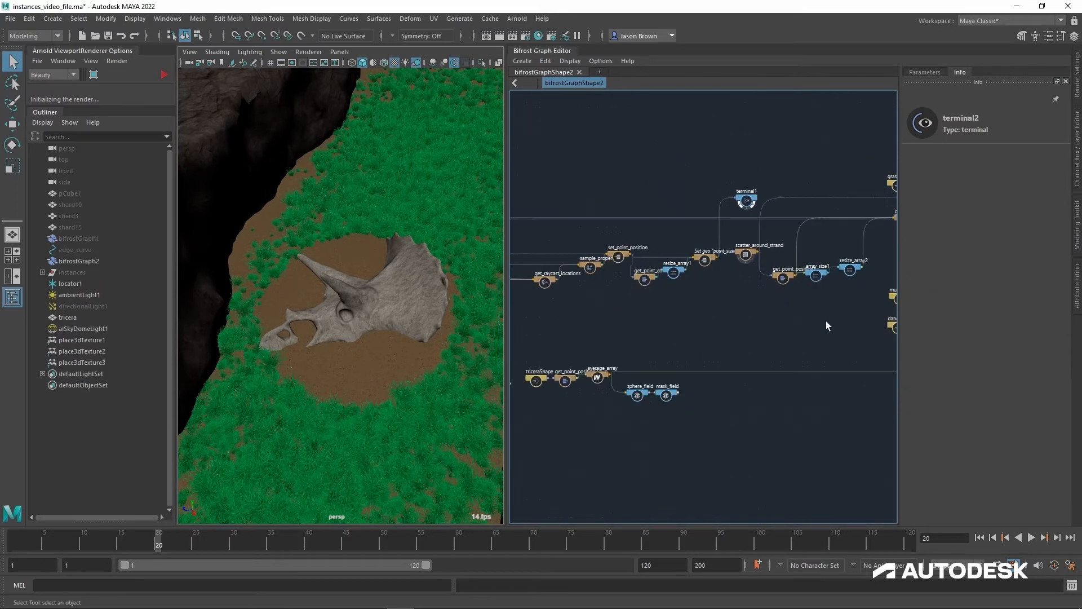
middle_click_drag(851, 321, 630, 358, "alt")
right_click_drag(754, 269, 975, 280, "alt")
middle_click_drag(696, 280, 795, 280, "alt")
right_click_drag(795, 280, 759, 287, "alt")
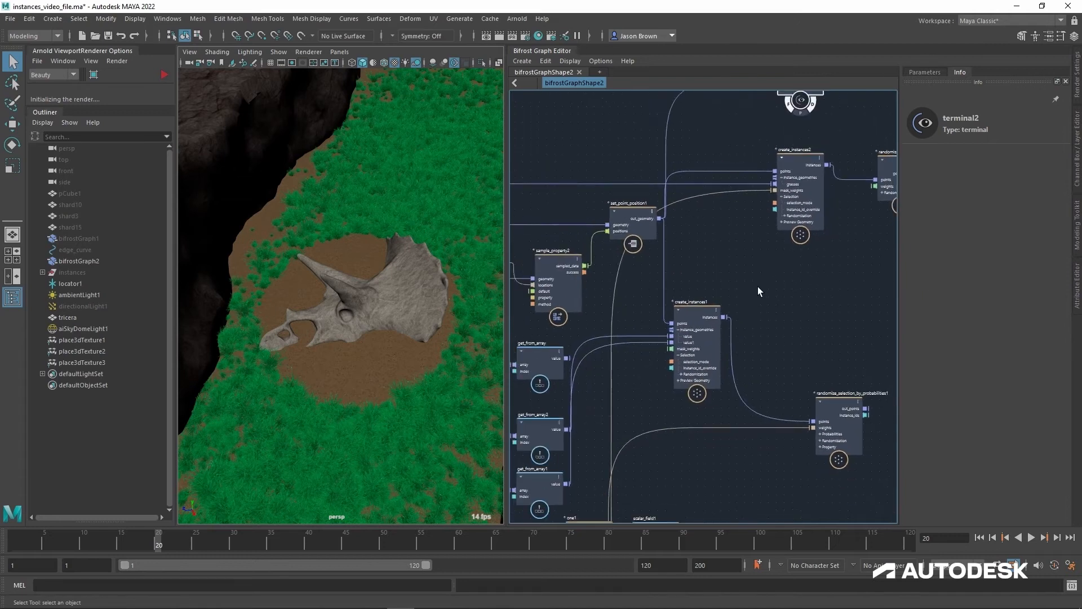
middle_click_drag(759, 287, 773, 216, "alt")
right_click_drag(773, 216, 745, 212, "alt")
middle_click_drag(745, 213, 701, 304, "alt")
right_click_drag(700, 304, 713, 297, "alt")
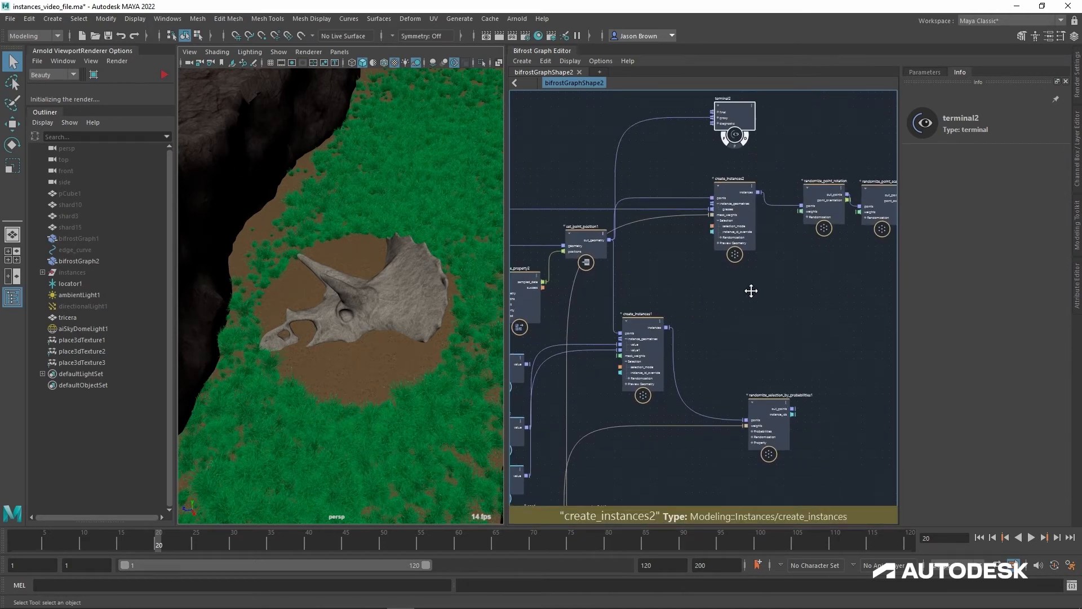
Step: Move fractal_noise_field beside create_instances2, connect its noise_field output to mask_weights, and view the grass distribution along the canyon
middle_click_drag(751, 292, 758, 229, "alt")
middle_click_drag(741, 409, 742, 241, "alt")
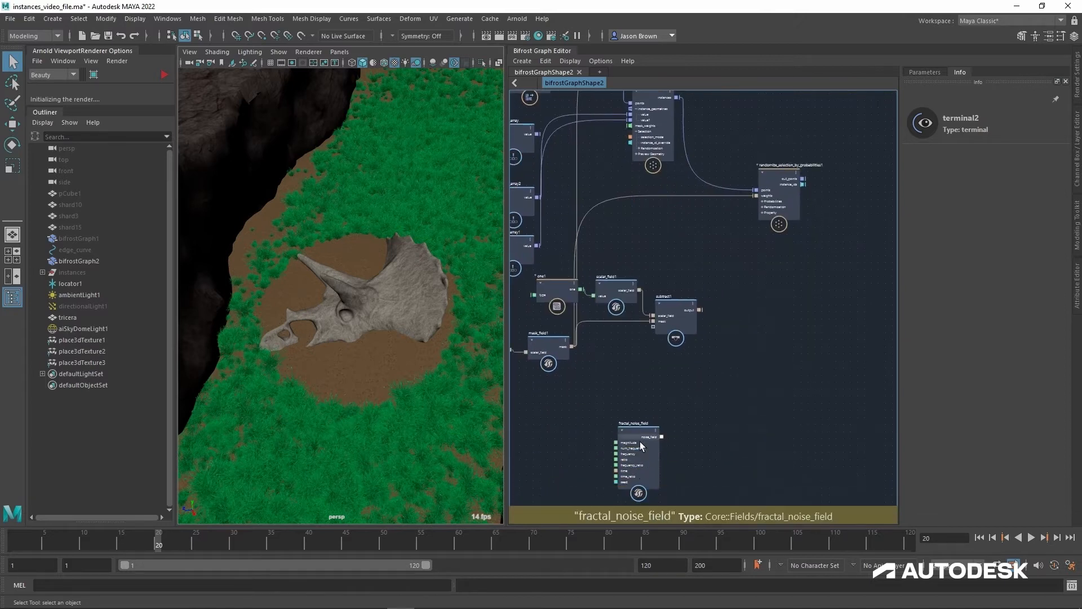
left_click_drag(642, 440, 713, 145)
middle_click_drag(742, 160, 737, 355, "alt")
left_click_drag(712, 337, 725, 183)
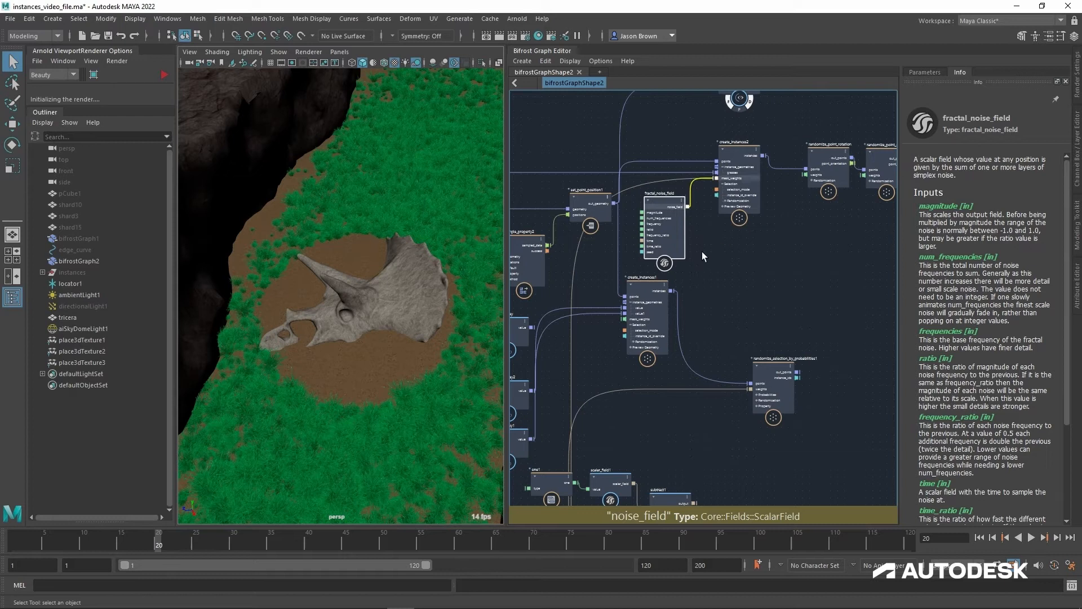
left_click_drag(376, 326, 395, 313, "alt")
mouse_move(395, 313)
middle_mouse_down("alt")
mouse_move(389, 221)
mouse_move(378, 316)
middle_mouse_up("alt")
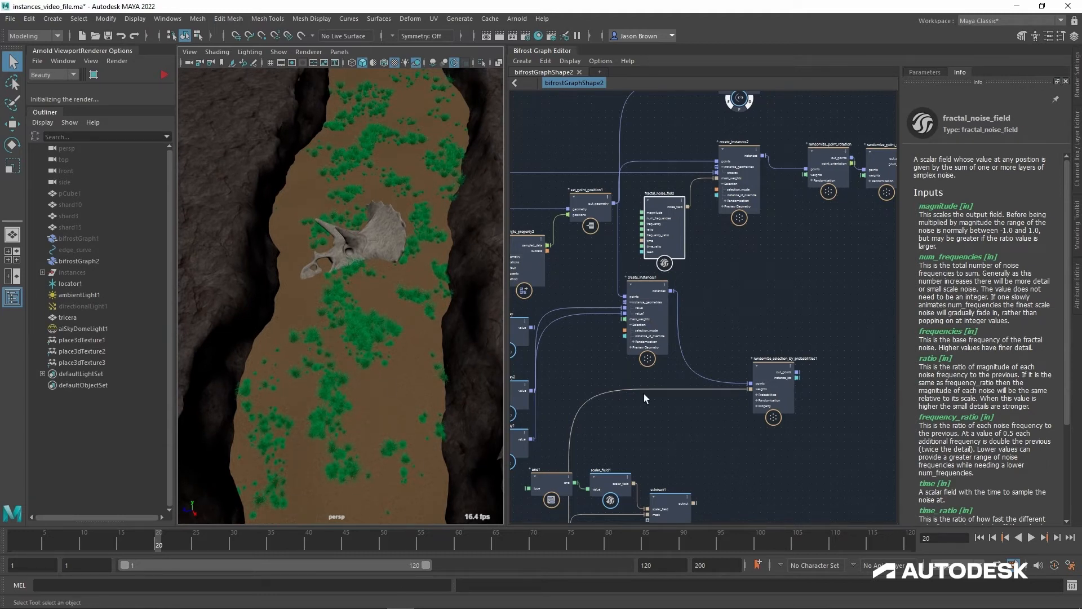
Step: Disconnect fractal_noise_field from create_instances2's mask_weights and move the noise node back down below subtract1
middle_click_drag(668, 478, 776, 348)
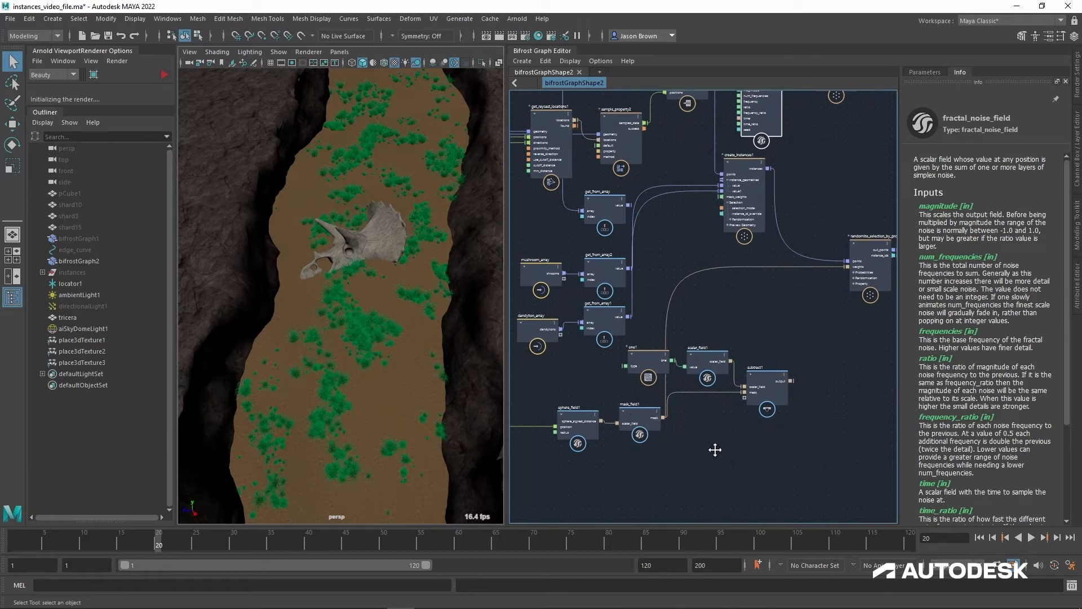
middle_click_drag(715, 450, 705, 519)
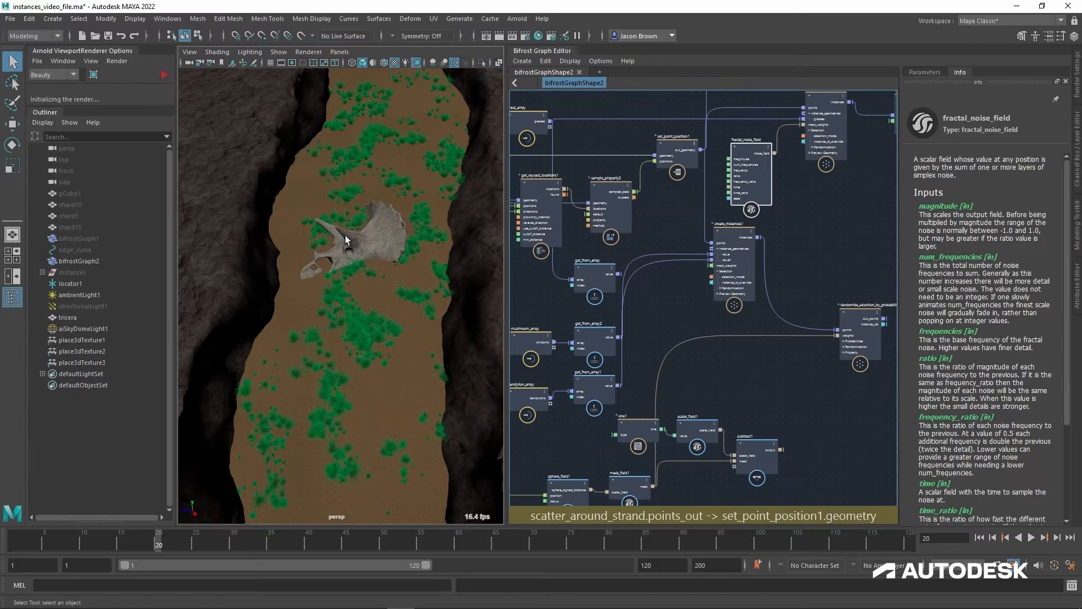
middle_click_drag(757, 157, 729, 154)
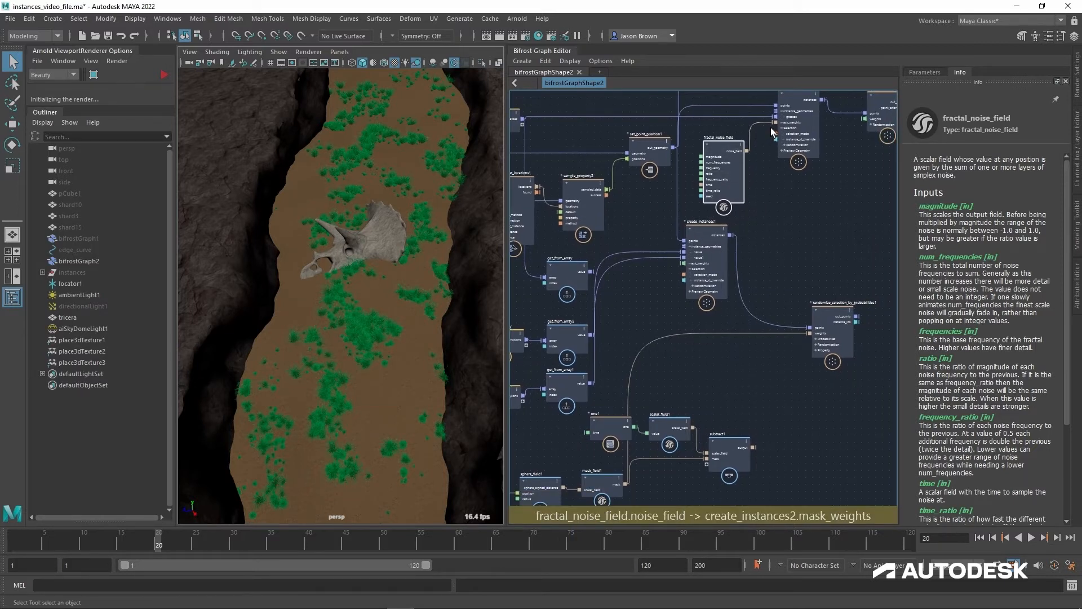
left_click_drag(770, 127, 795, 480)
middle_click_drag(794, 387, 790, 370)
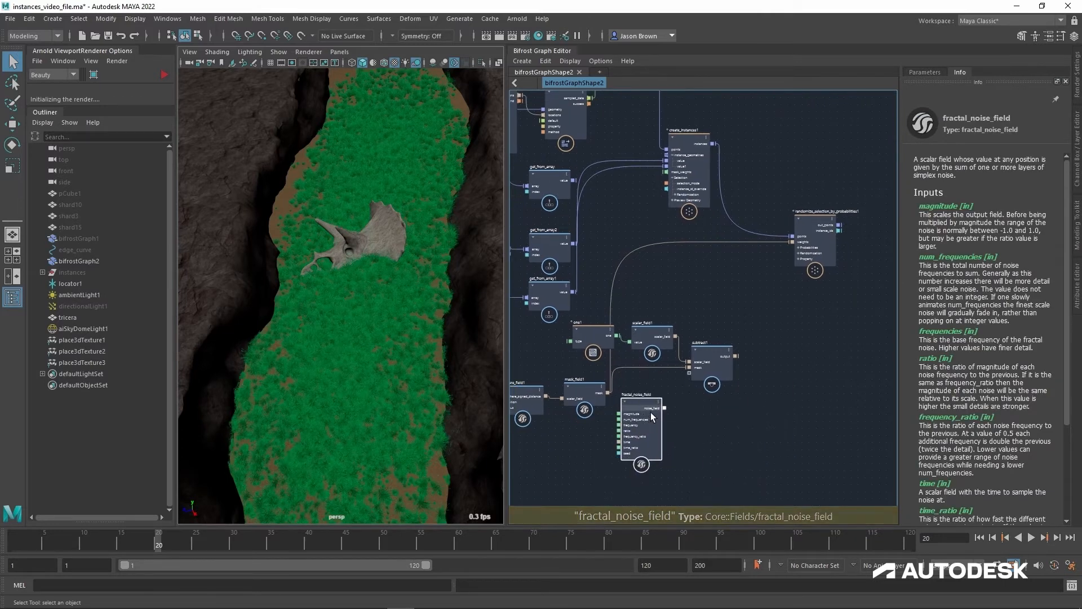
Step: Read the input and output documentation of fractal_noise_field and the selection settings documentation of create_instances2
middle_click_drag(754, 181, 745, 249)
scroll(745, 248, "up", 5)
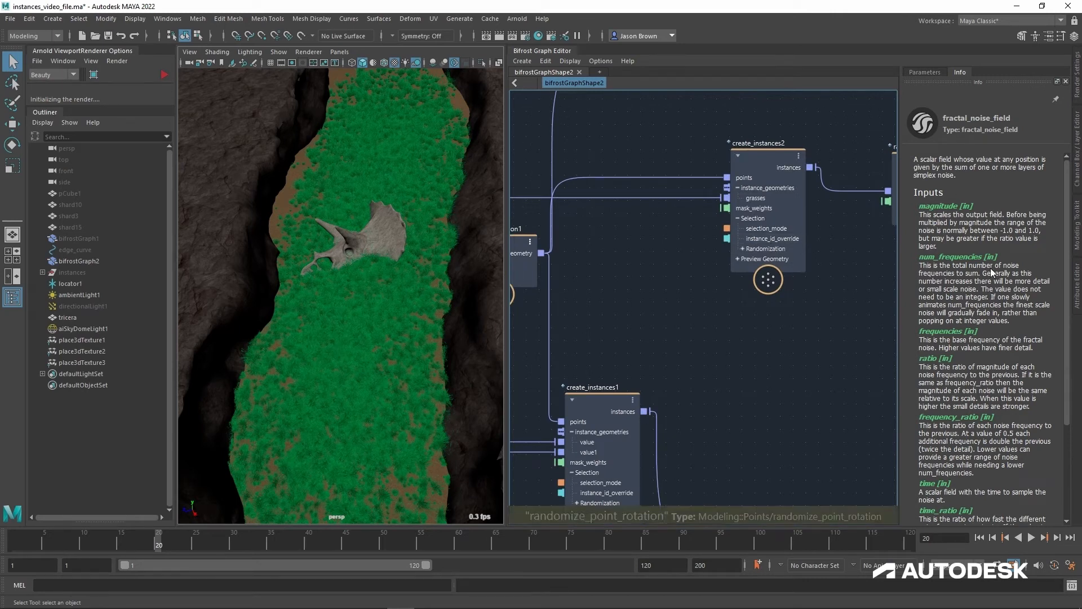
scroll(981, 297, "down", 5)
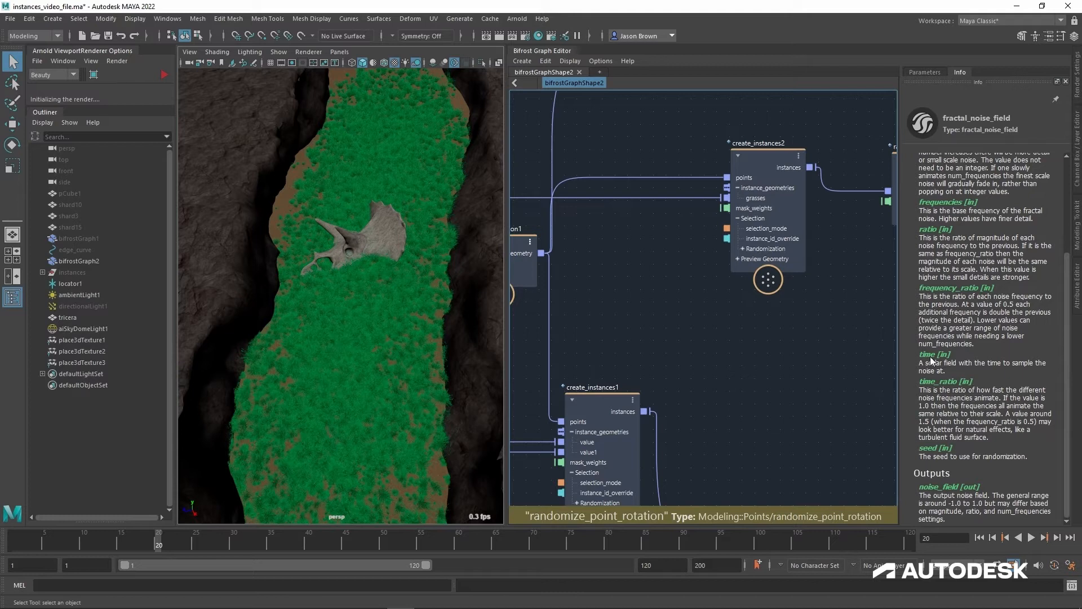
scroll(971, 372, "up", 1)
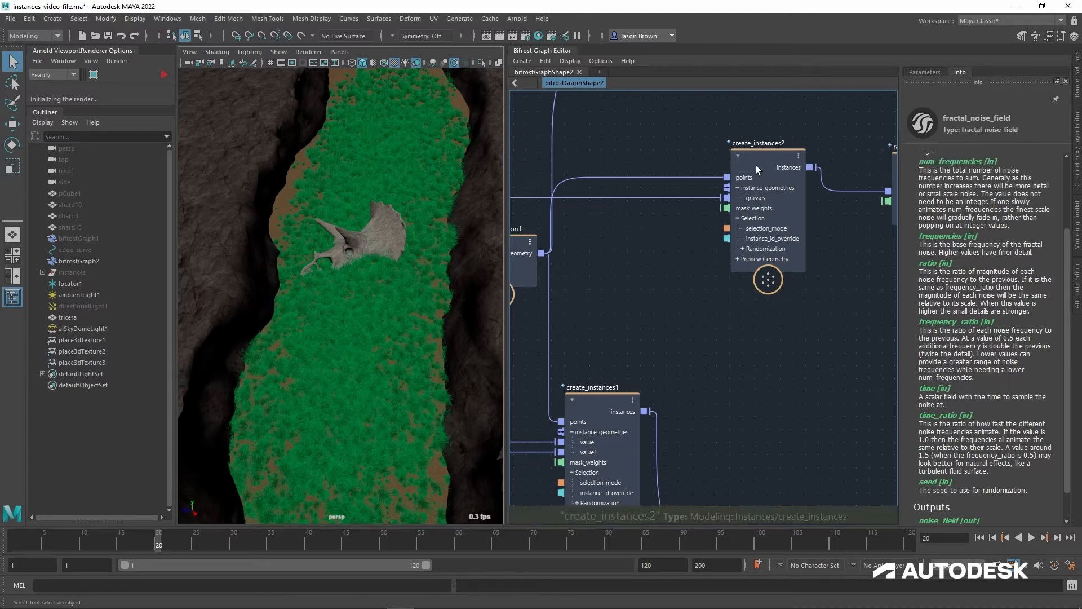
left_click(759, 166)
scroll(963, 299, "down", 5)
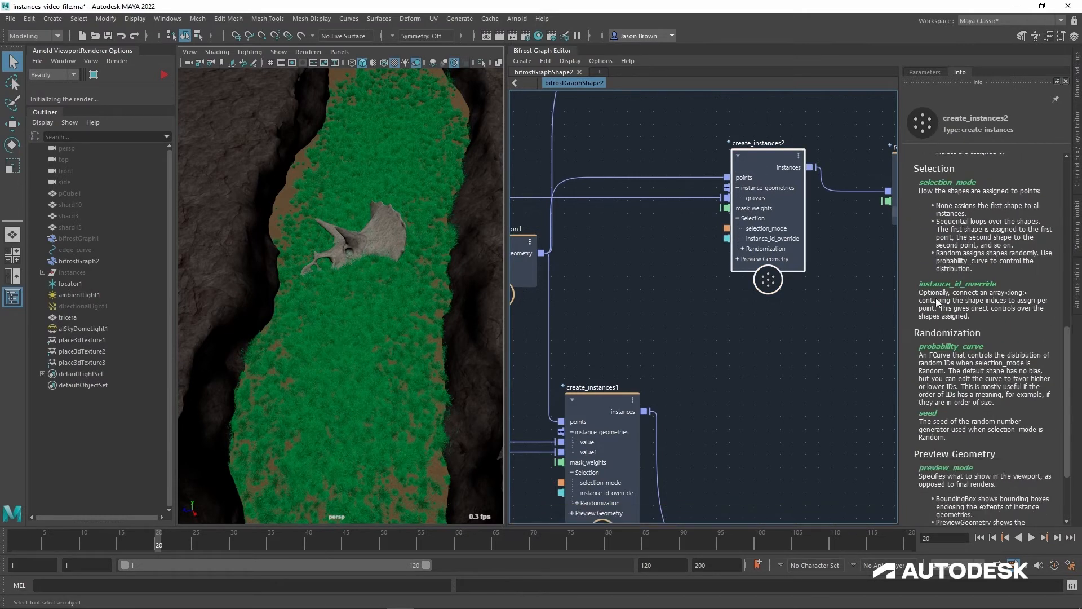
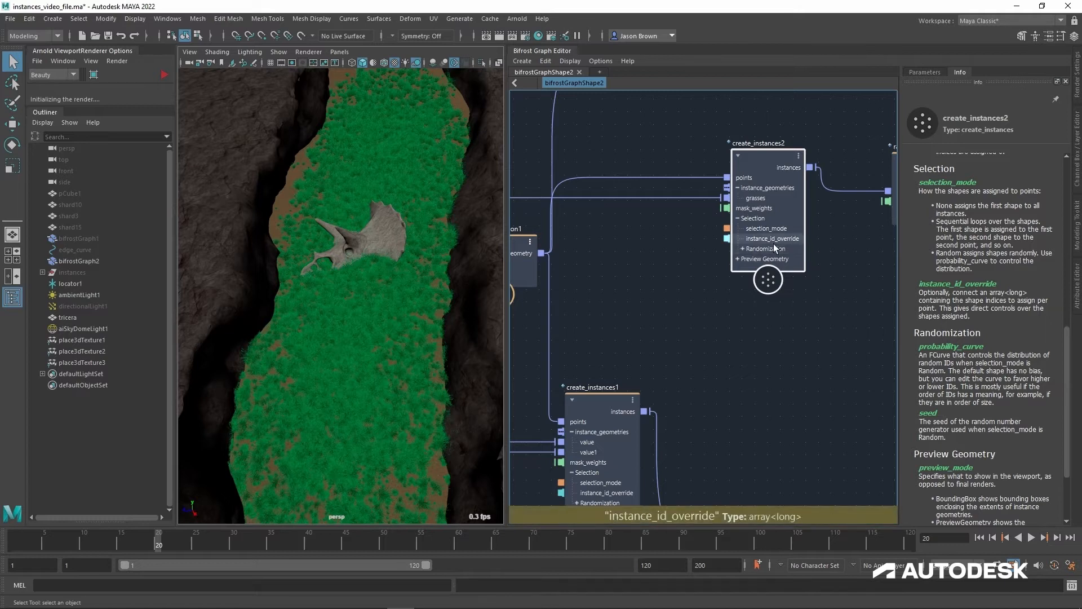
Step: Expand create_instances2's Preview Geometry inputs and set its preview mode to BoundingBox
left_click(742, 259)
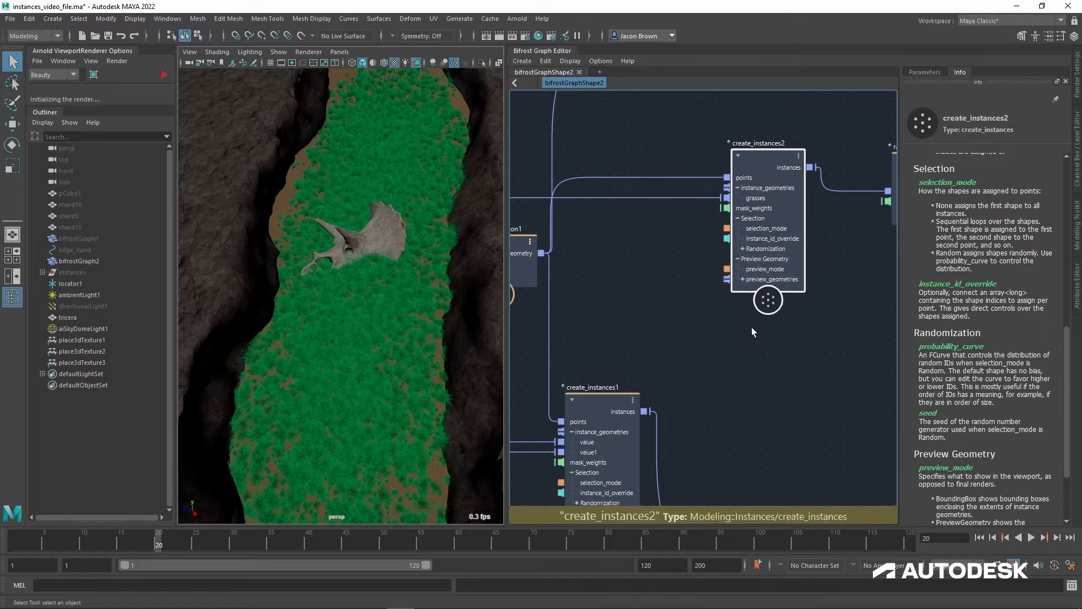
middle_click_drag(752, 327, 764, 320, "alt")
middle_click_drag(671, 290, 693, 277, "alt")
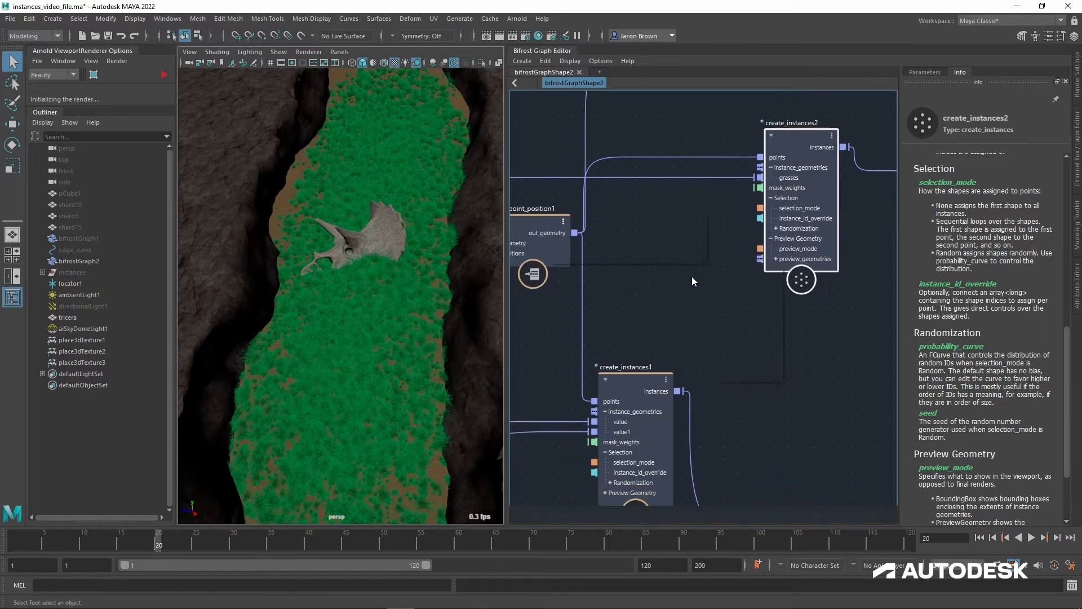
right_click(708, 265)
left_click(684, 326)
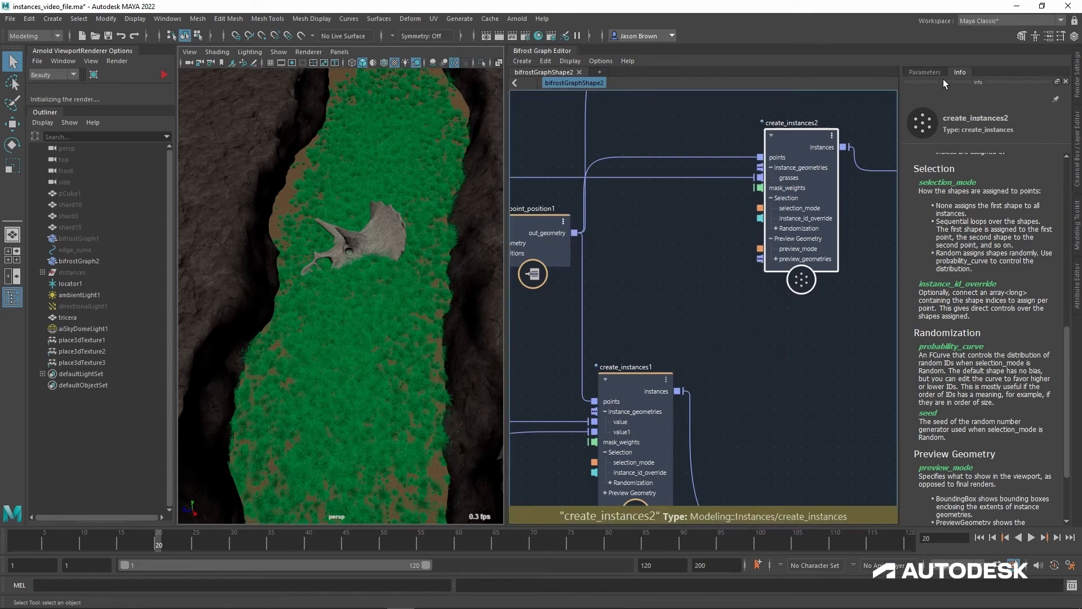
left_click(926, 72)
left_click(1017, 286)
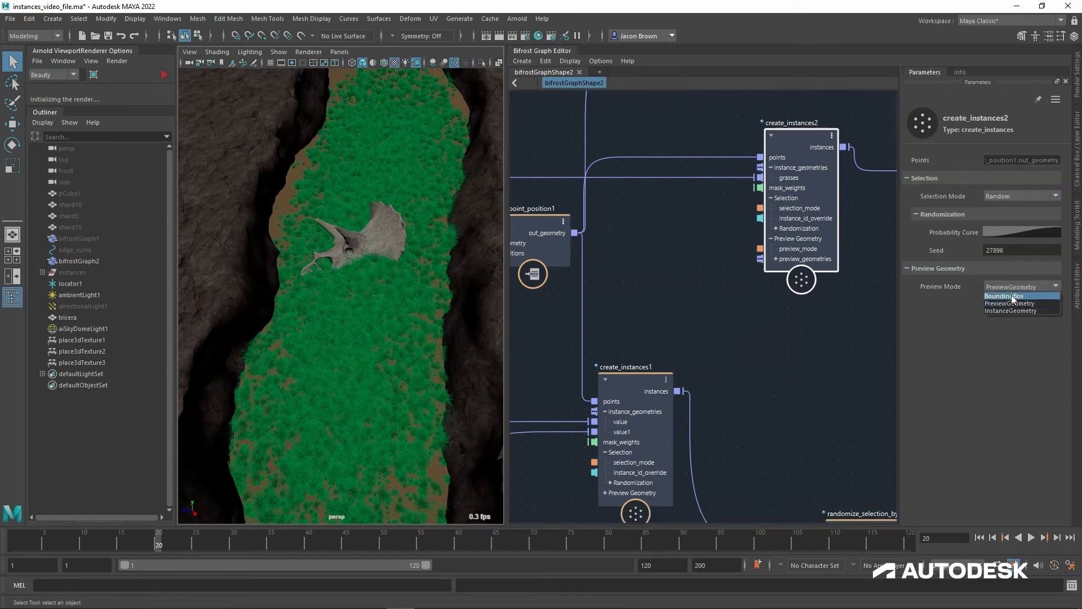
left_click(1009, 296)
Step: Examine the bounding box previews around the skull and along the canyon from several viewing angles
left_click_drag(389, 265, 438, 337, "alt")
right_click_drag(438, 337, 345, 333, "alt")
middle_click_drag(346, 333, 339, 277, "alt")
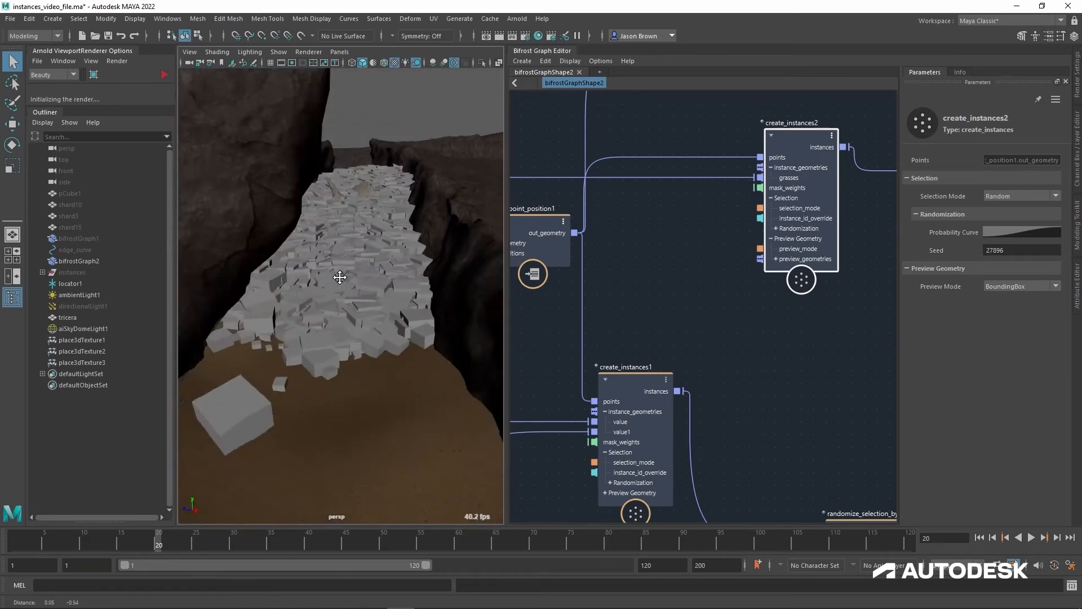
right_click_drag(339, 277, 394, 305, "alt")
left_click_drag(394, 305, 418, 300, "alt")
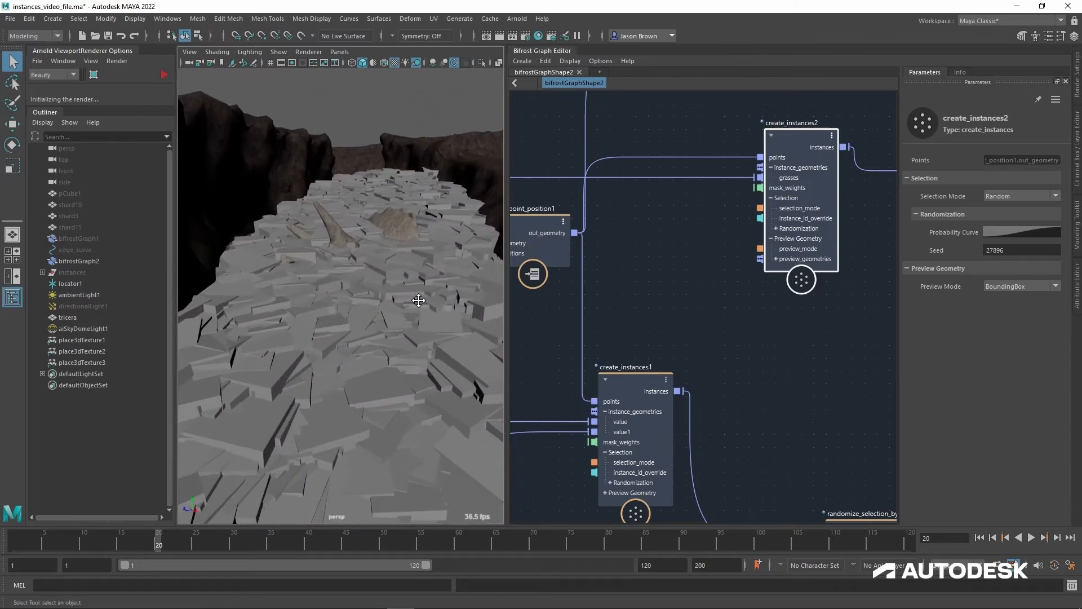
middle_click_drag(419, 301, 421, 355, "alt")
right_click_drag(420, 355, 493, 374, "alt")
middle_click_drag(458, 360, 404, 356, "alt")
mouse_move(420, 355)
right_mouse_down("alt")
mouse_move(434, 359)
mouse_move(415, 358)
right_mouse_up("alt")
left_click_drag(415, 357, 379, 300, "alt")
right_click_drag(379, 300, 421, 359, "alt")
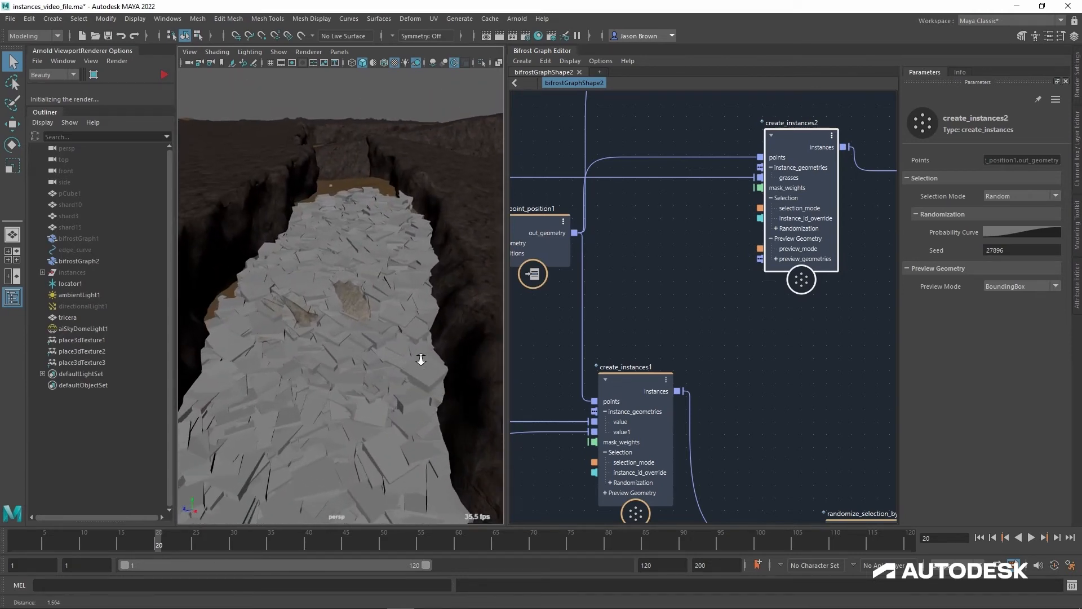
left_click_drag(351, 333, 359, 413, "alt")
middle_click_drag(359, 414, 359, 380, "alt")
left_click_drag(359, 380, 345, 280, "alt")
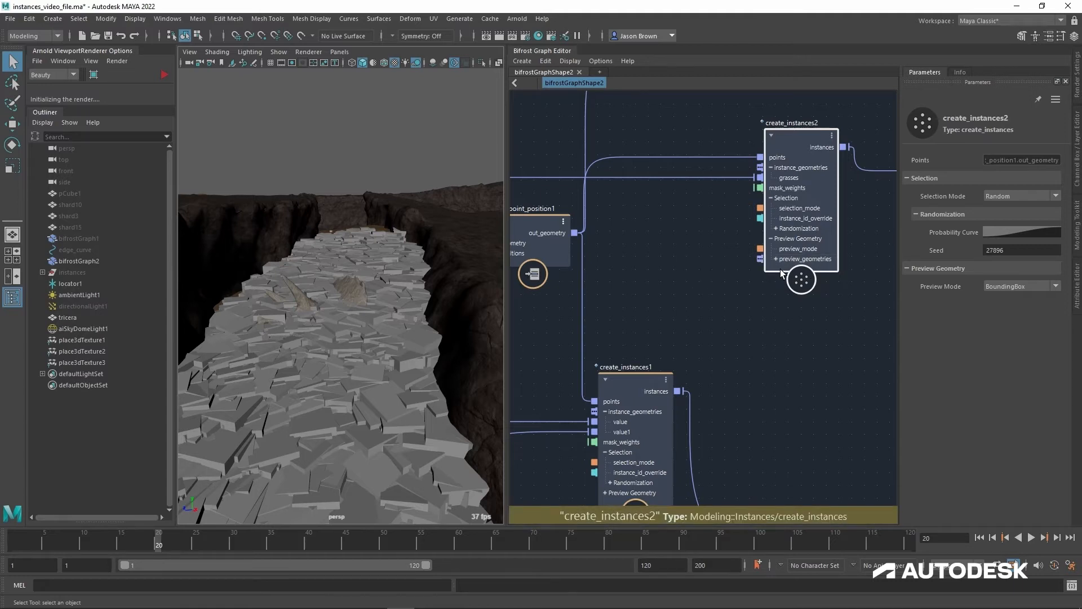
Step: Set create_instances2's preview mode back to PreviewGeometry and view the grass around the skull
left_click(1013, 288)
left_click(1011, 308)
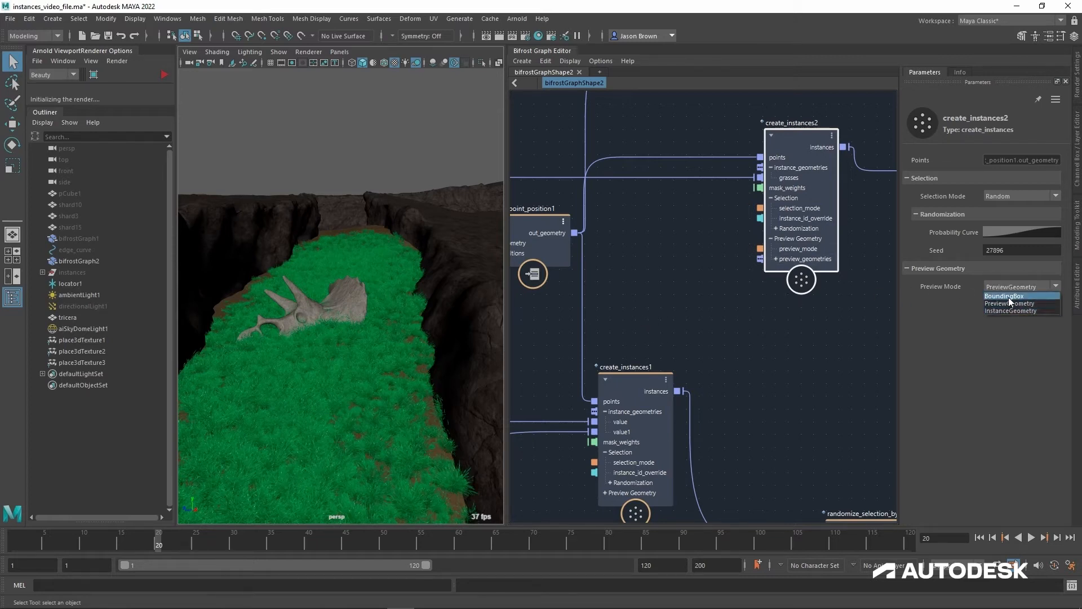
left_click(706, 328)
mouse_move(358, 308)
left_mouse_down("alt")
mouse_move(355, 327)
mouse_move(360, 295)
left_mouse_up("alt")
middle_click_drag(370, 314, 372, 316, "alt")
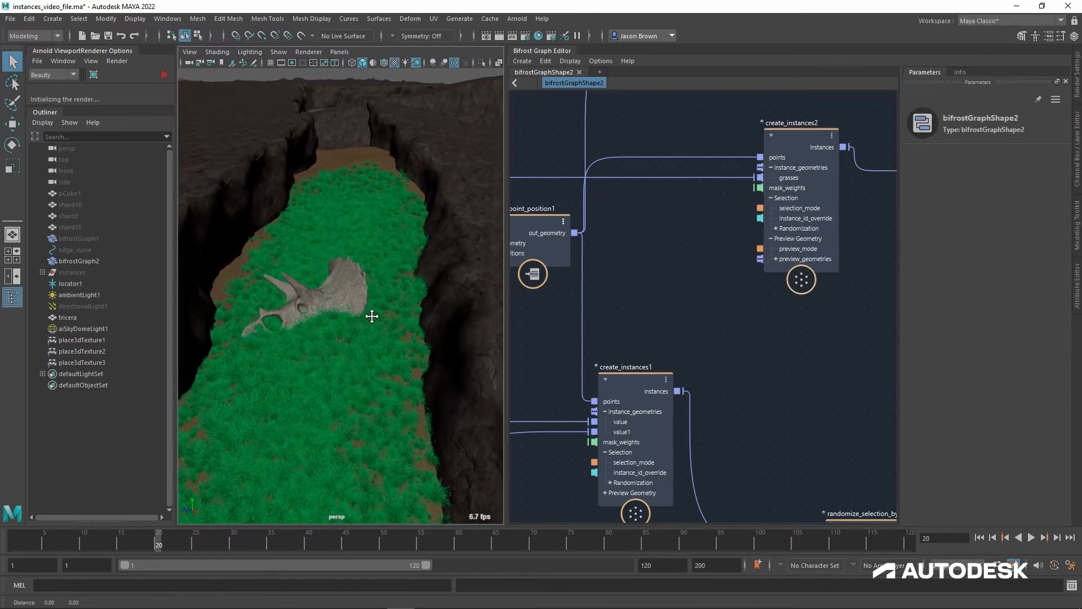
right_click_drag(372, 317, 433, 320, "alt")
Step: Connect mushroom_array's shrooms output to the grasses input of create_instances2 in place of the grass array
middle_click_drag(736, 326, 737, 336, "alt")
right_click_drag(736, 334, 693, 318, "alt")
middle_click_drag(752, 332, 703, 326, "alt")
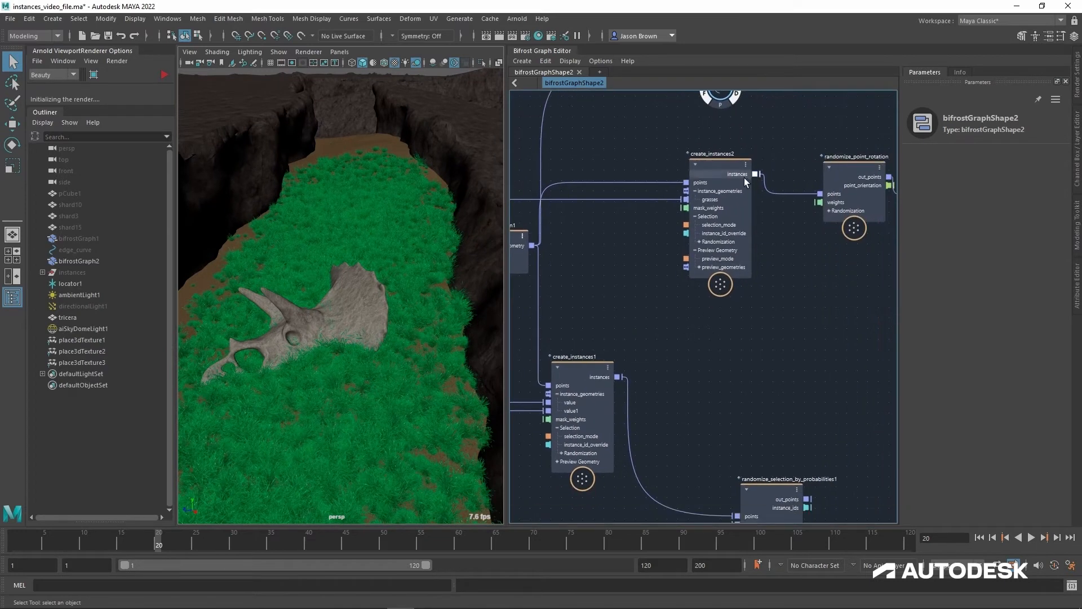
left_click_drag(739, 170, 715, 189)
middle_click_drag(723, 252, 889, 221, "alt")
middle_click_drag(771, 258, 810, 146, "alt")
middle_click_drag(678, 331, 750, 346, "alt")
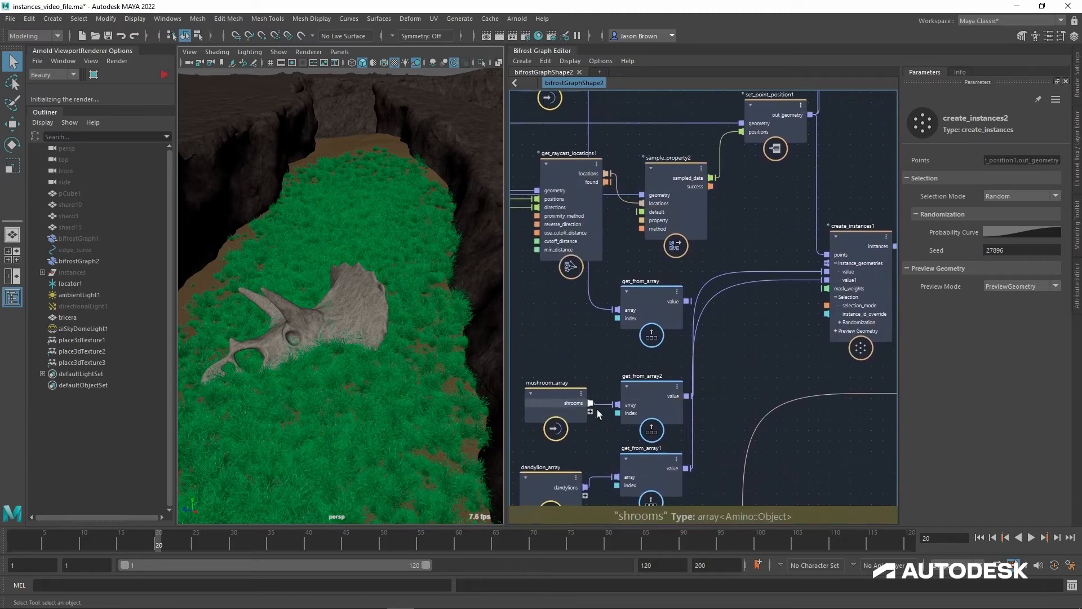
left_click(593, 404)
middle_click_drag(797, 205, 642, 388, "alt")
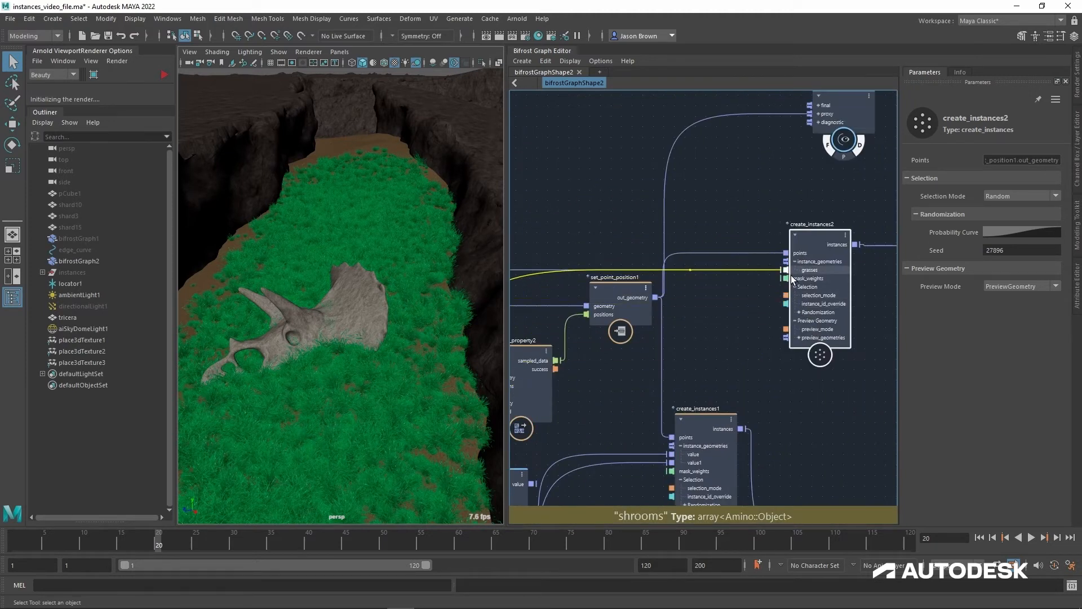
left_click(794, 307)
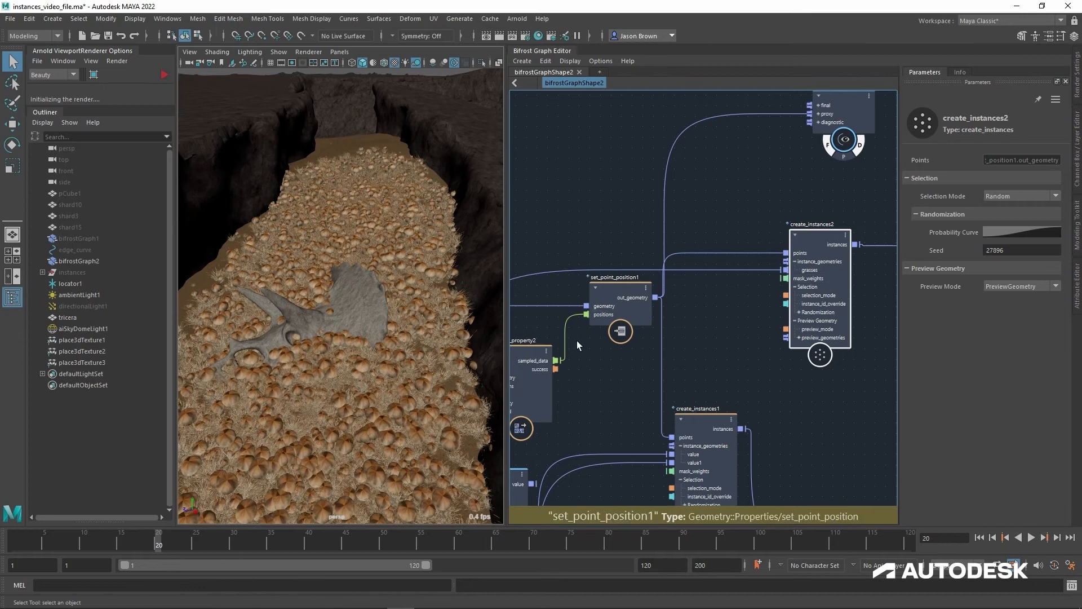
Step: Reconnect the grass array's grasses output to the grasses input of create_instances2, replacing the mushrooms
middle_click_drag(773, 314, 947, 110, "alt")
middle_click_drag(641, 344, 632, 481, "alt")
left_click(598, 189)
middle_click_drag(744, 191, 650, 208, "alt")
left_click(818, 209)
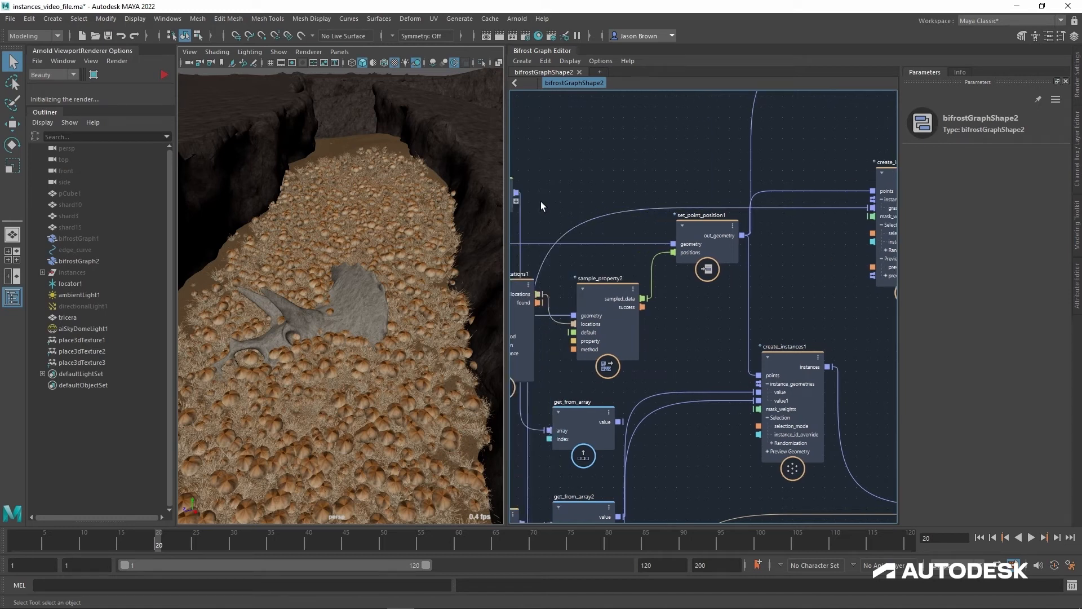
left_click(519, 193)
left_click(870, 208)
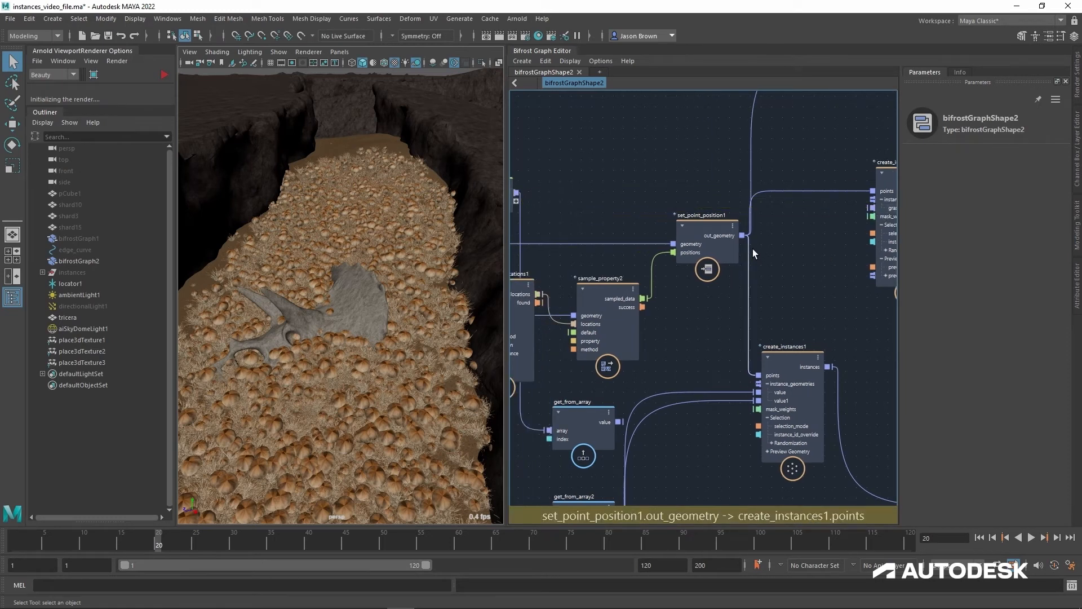
middle_click_drag(811, 315, 631, 309, "alt")
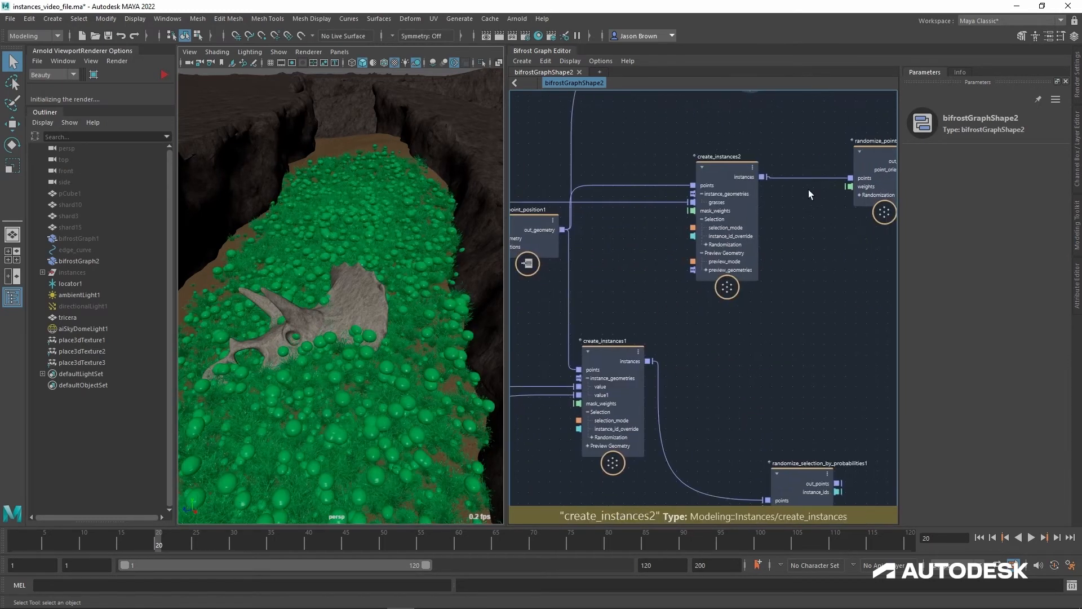
left_click_drag(806, 188, 844, 182)
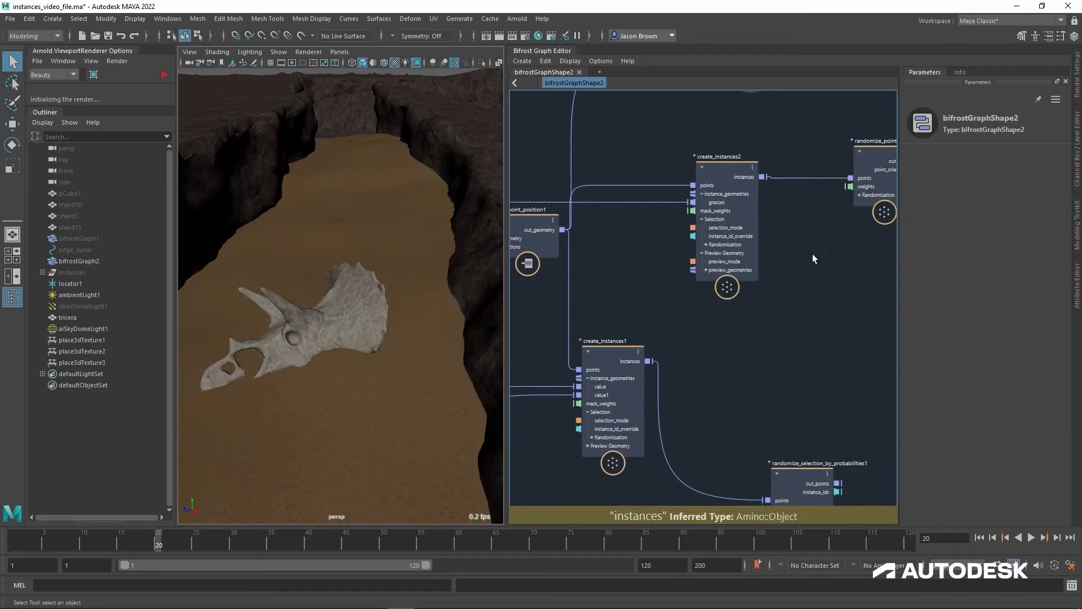
Step: Add mushroom_array's shrooms output as an additional entry in create_instances2's instance_geometries
middle_click_drag(779, 312, 912, 284, "alt")
middle_click_drag(763, 330, 886, 192, "alt")
left_click(600, 355)
middle_click_drag(776, 194, 688, 327, "alt")
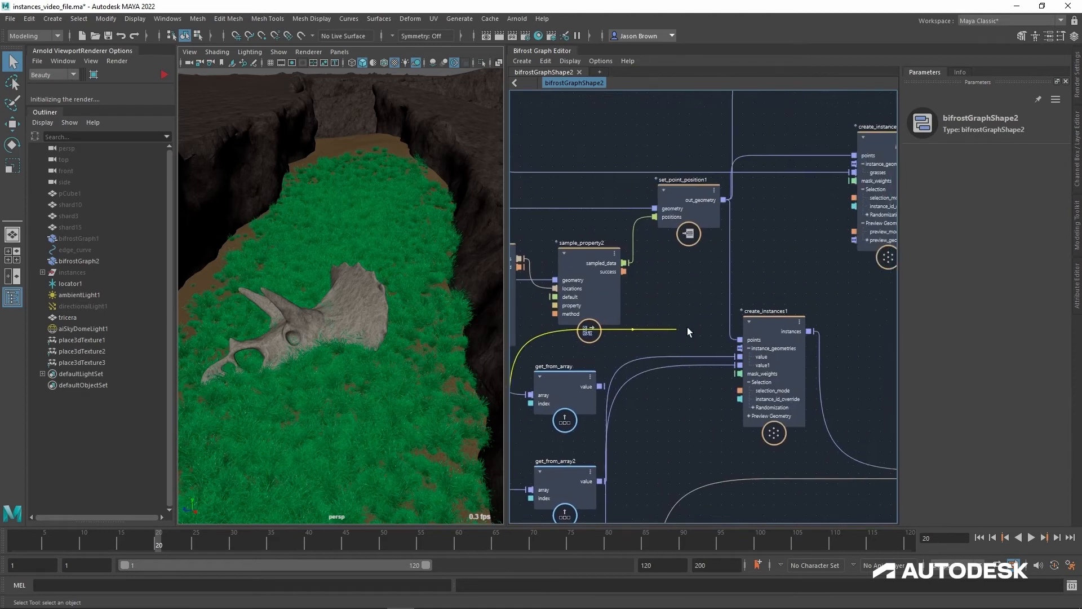
left_click(859, 170)
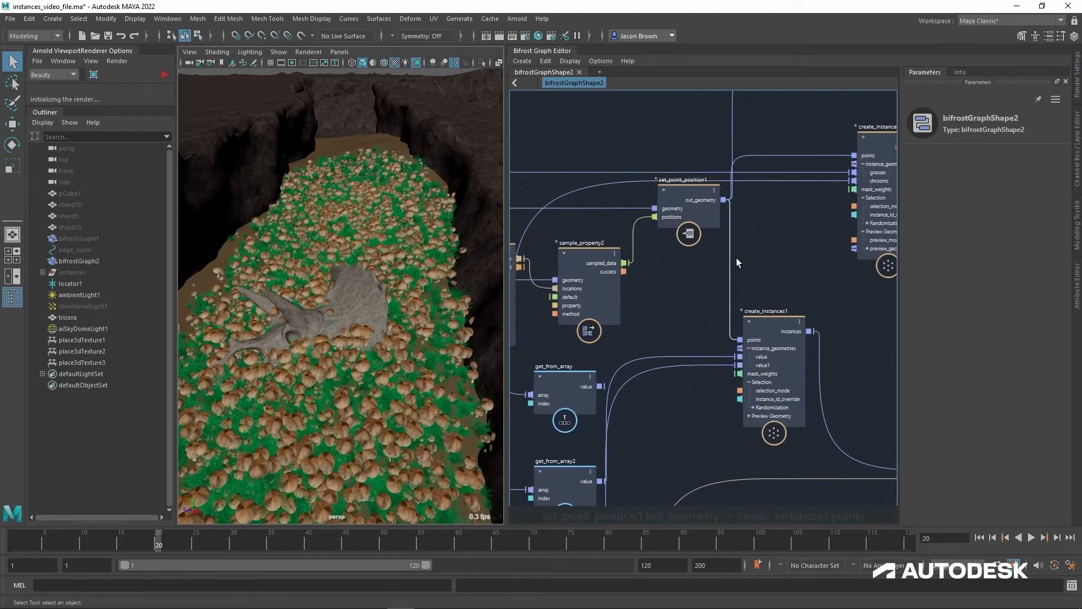
Step: Add dandylion_array's dandylions output as another entry in create_instances2's instance_geometries
middle_click_drag(669, 369, 774, 188, "alt")
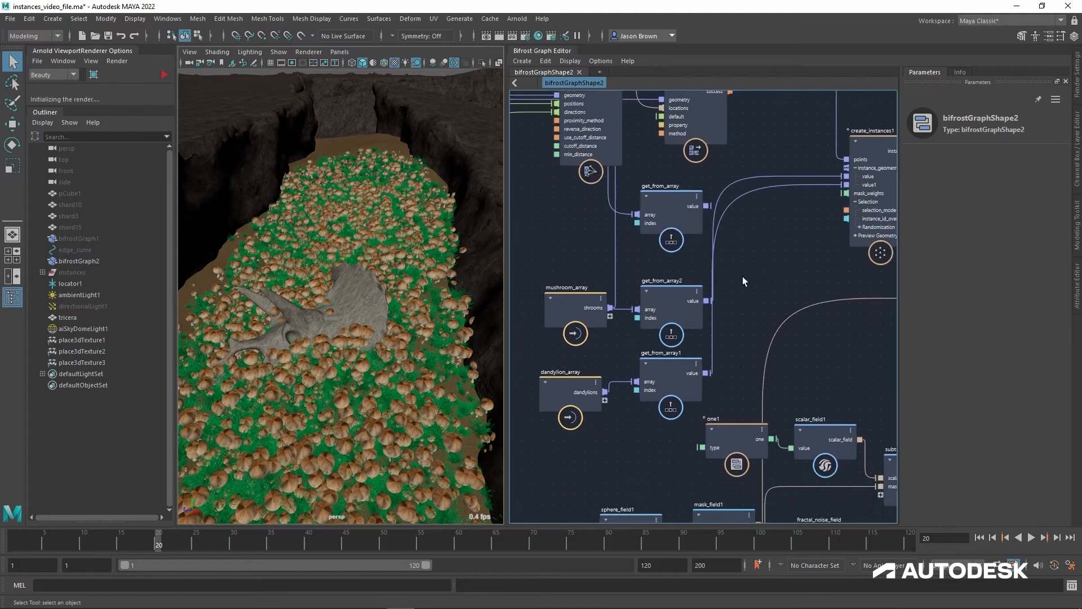
left_click(604, 390)
middle_click_drag(830, 144, 665, 398, "alt")
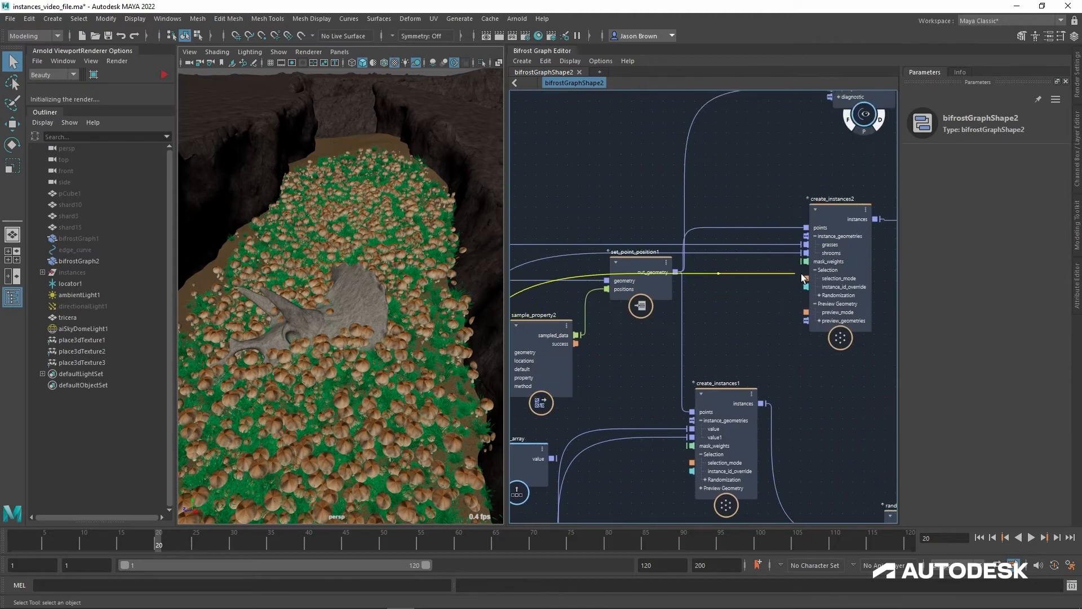
left_click(806, 235)
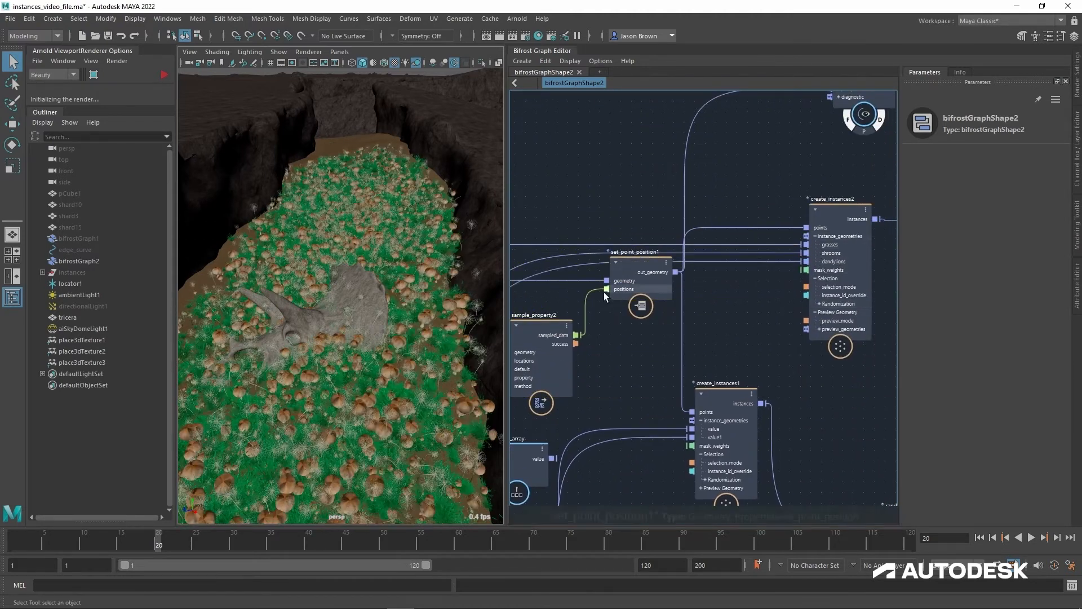
Step: Inspect the mixed grass, mushroom and dandelion scatter along the canyon and around the skull, both close up and from above
middle_click_drag(389, 340, 407, 248, "alt")
right_click_drag(407, 249, 550, 308, "alt")
left_click_drag(404, 305, 408, 298, "alt")
right_click_drag(429, 319, 303, 303, "alt")
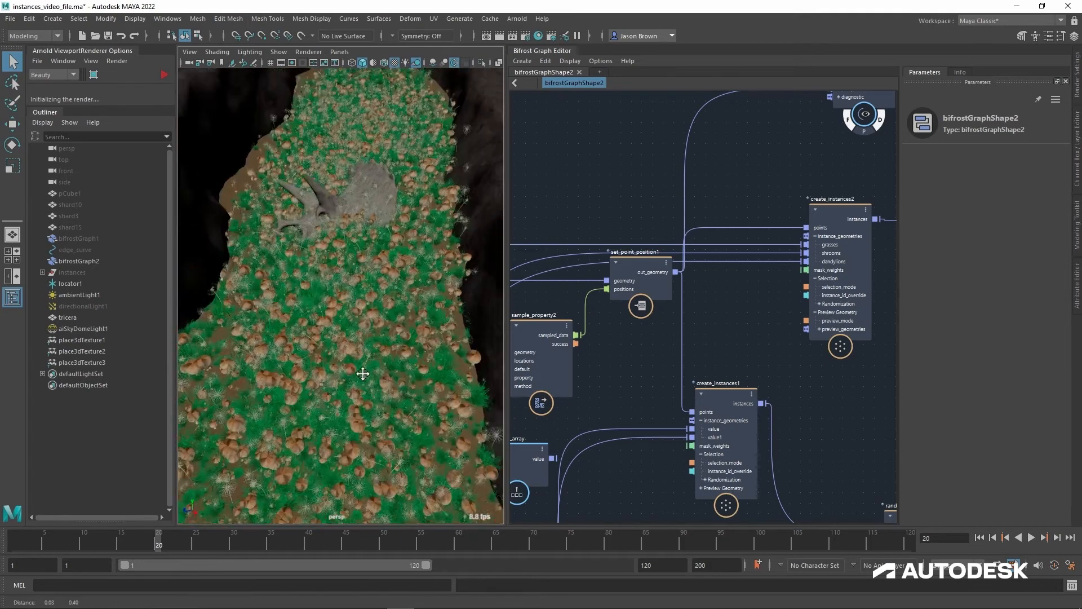
right_click_drag(440, 432, 450, 426, "alt")
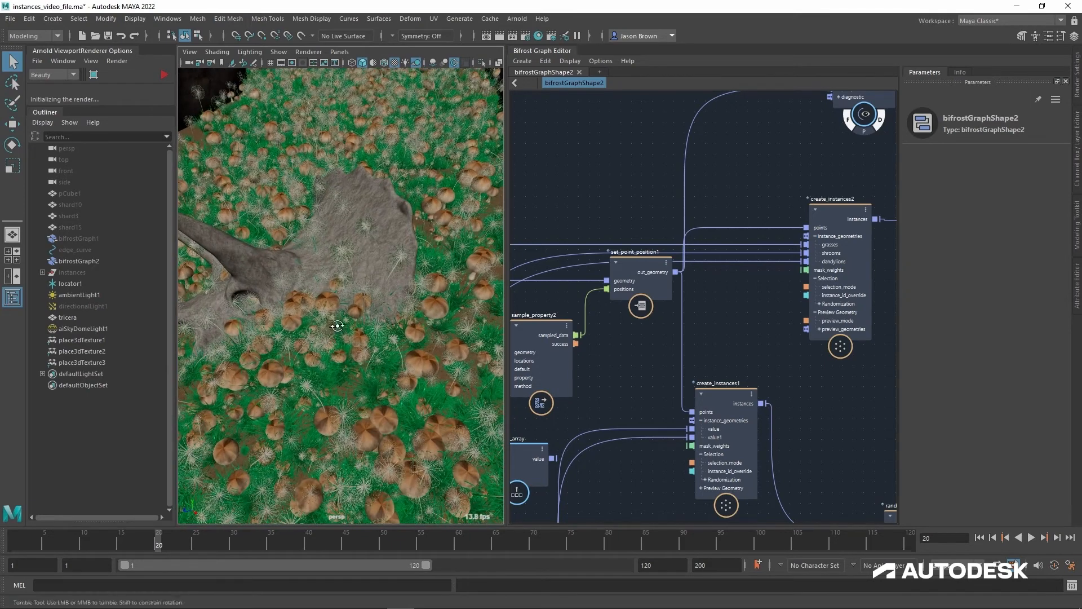
mouse_move(337, 325)
left_mouse_down("alt")
mouse_move(370, 315)
mouse_move(353, 329)
left_mouse_up("alt")
middle_click_drag(353, 329, 451, 262, "alt")
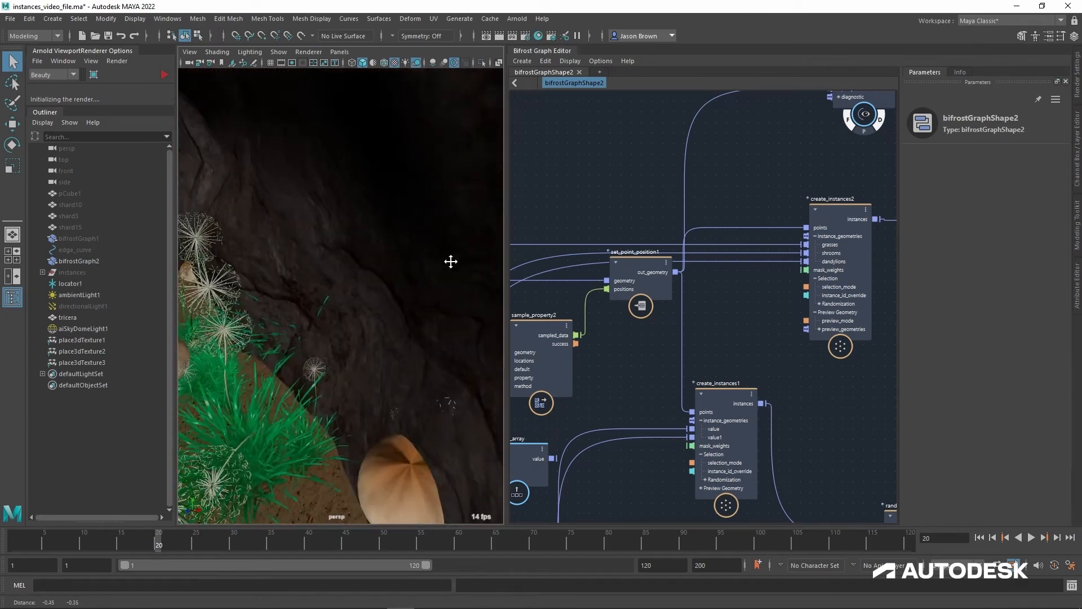
left_click_drag(445, 274, 376, 319, "alt")
right_click_drag(375, 318, 330, 330, "alt")
left_click_drag(372, 324, 389, 351, "alt")
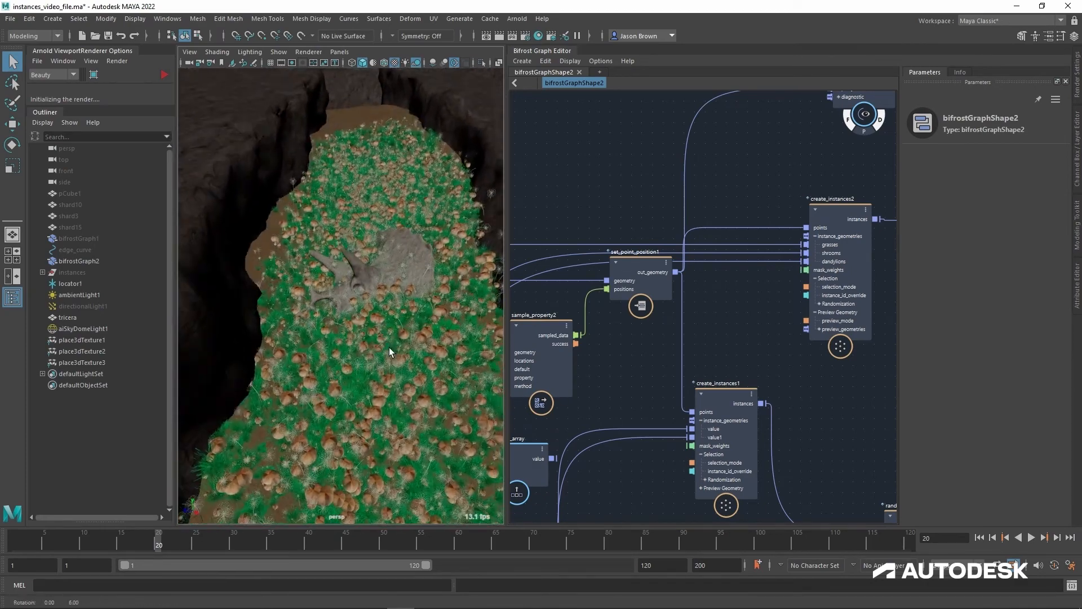
middle_click_drag(381, 296, 381, 274, "alt")
right_click_drag(387, 271, 460, 393, "alt")
left_click_drag(430, 381, 423, 346, "alt")
right_click_drag(423, 346, 366, 365, "alt")
Step: Look over the graph from scatter_around_strand to the create_instances nodes and examine the probability settings of randomize_selection_by_probabilities1
mouse_move(605, 369)
middle_mouse_down("alt")
mouse_move(744, 411)
mouse_move(848, 412)
middle_mouse_up("alt")
middle_click_drag(694, 347, 933, 294, "alt")
middle_click_drag(793, 352, 796, 309, "alt")
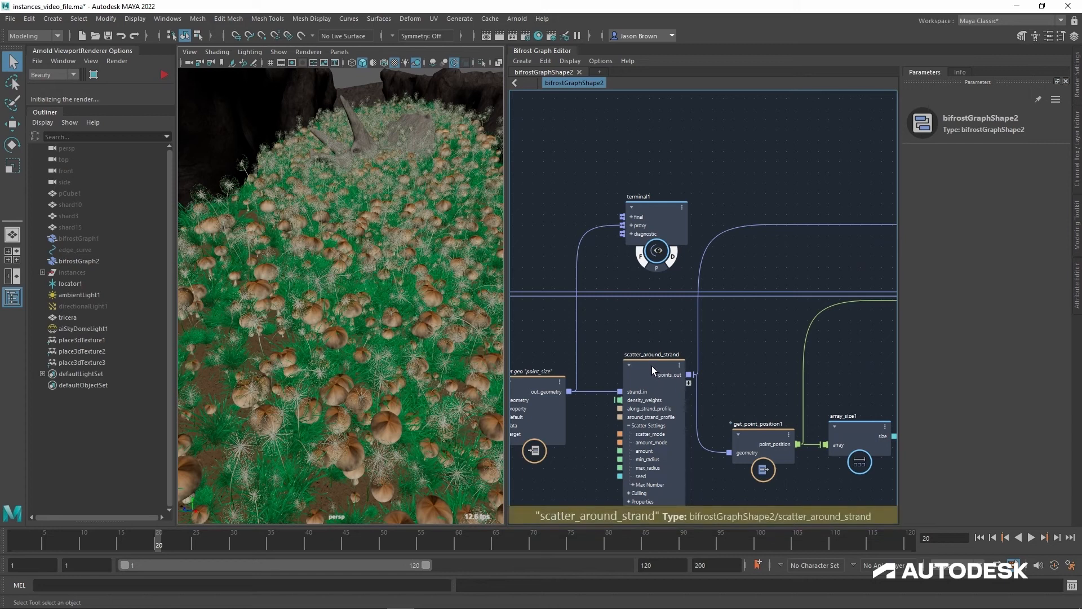
scroll(645, 363, "down", 4)
scroll(732, 293, "up", 5)
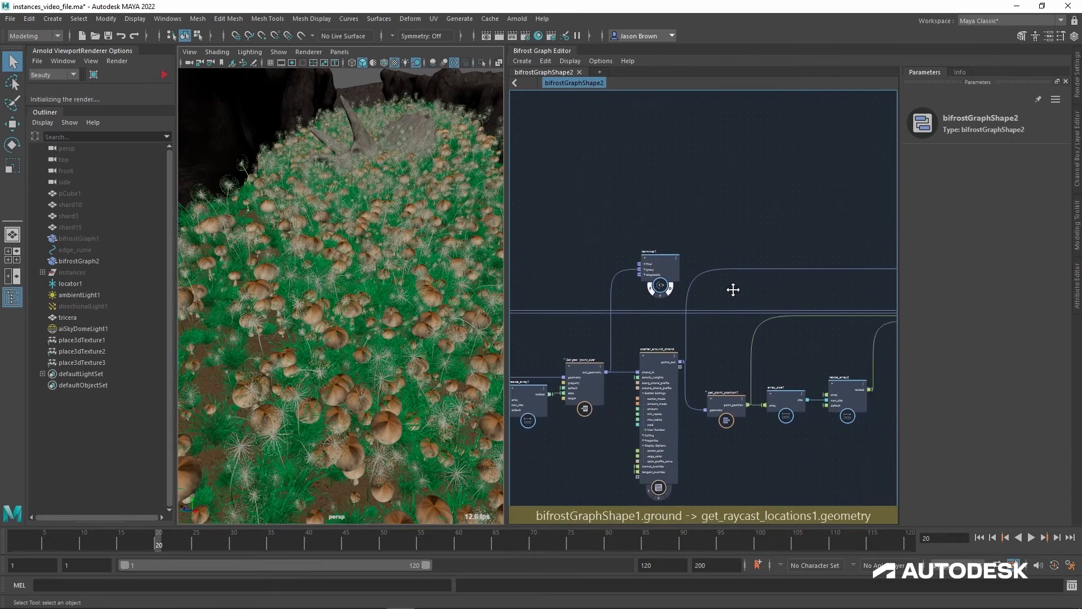
middle_click_drag(752, 320, 703, 336, "alt")
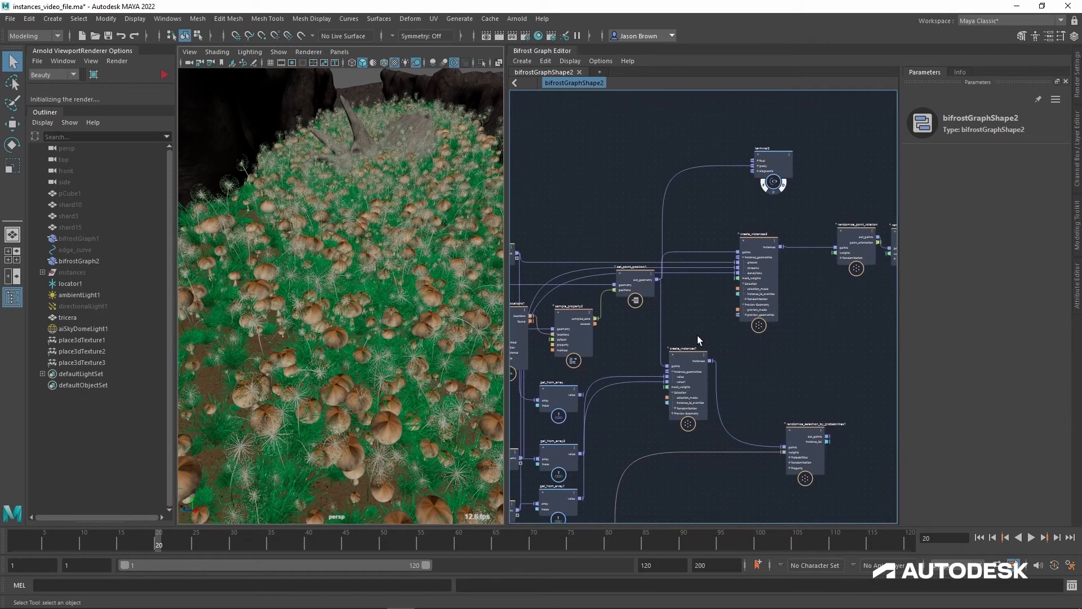
middle_click_drag(770, 346, 718, 374, "alt")
right_click_drag(718, 374, 818, 348, "alt")
middle_click_drag(818, 348, 774, 374, "alt")
left_click_drag(678, 260, 618, 255)
middle_click_drag(693, 341, 672, 284, "alt")
left_click_drag(723, 443, 715, 411)
Step: Disconnect the value and value1 geometries from create_instances1's instance_geometries and select that node
middle_click_drag(605, 375, 782, 328, "alt")
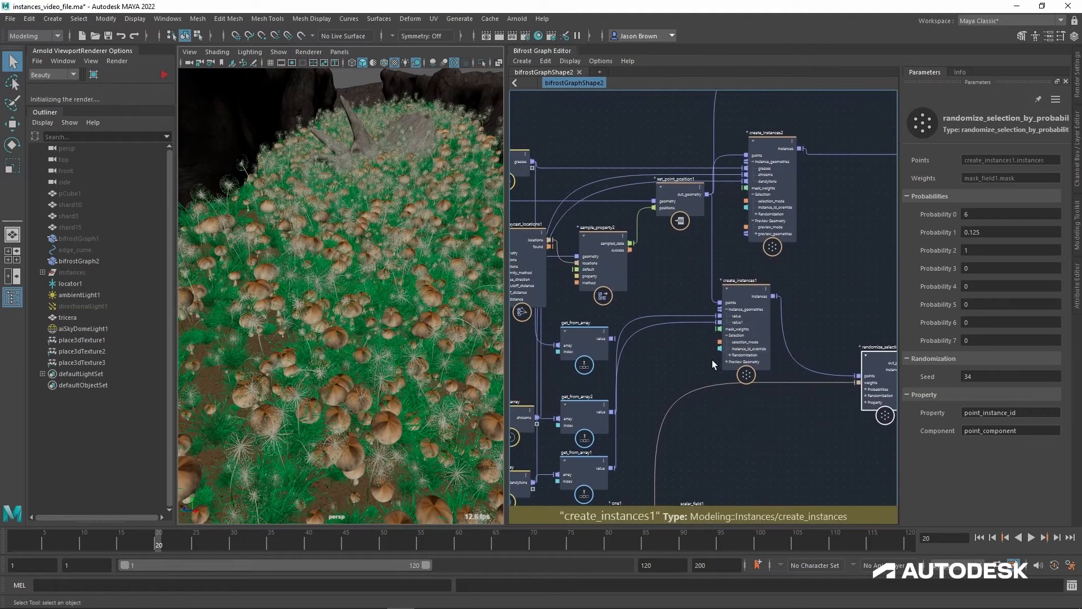
middle_click_drag(713, 361, 704, 375, "alt")
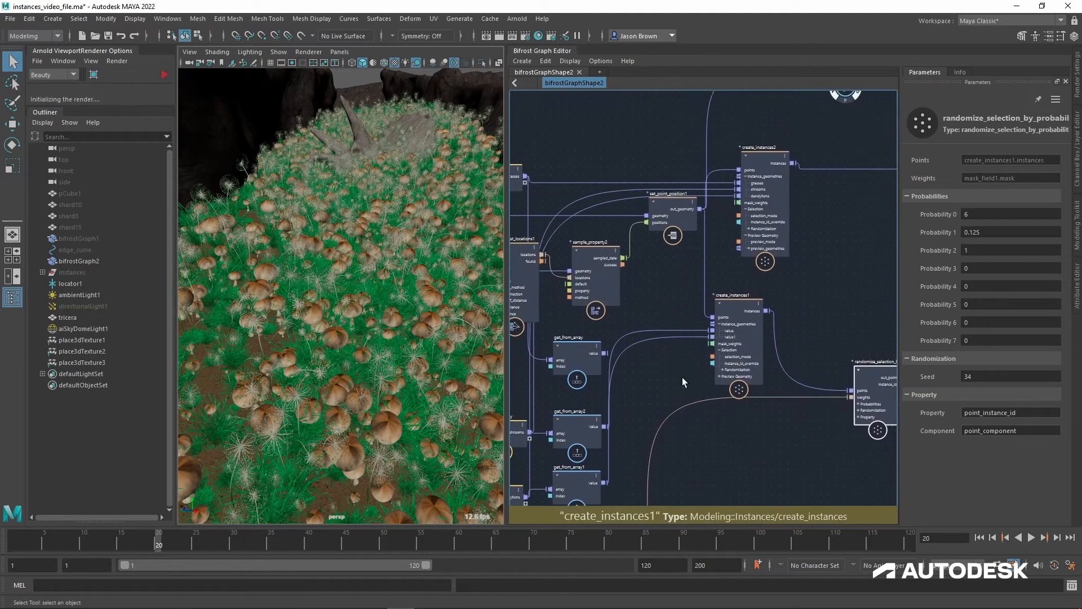
left_click(739, 311)
Step: Connect create_instances1's instances output to the points input of randomize_point_rotation and view the scattered points near the skull
middle_click_drag(738, 310, 688, 330, "alt")
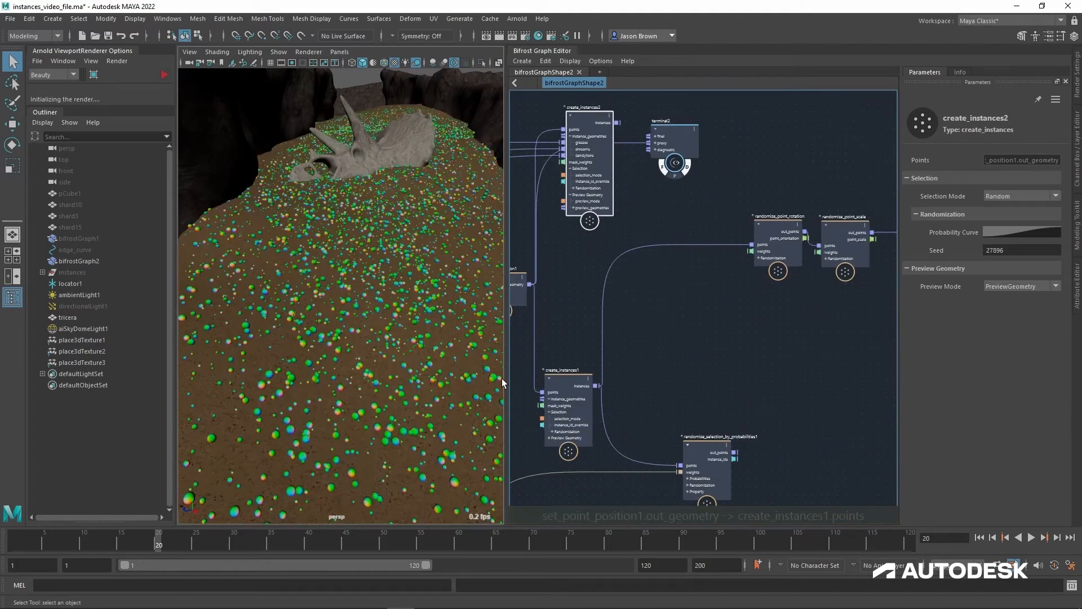
middle_click_drag(588, 369, 748, 294, "alt")
right_click_drag(748, 294, 778, 323, "alt")
middle_click_drag(778, 323, 852, 318, "alt")
mouse_move(413, 398)
left_mouse_down("alt")
mouse_move(420, 380)
mouse_move(422, 402)
mouse_move(417, 384)
left_mouse_up("alt")
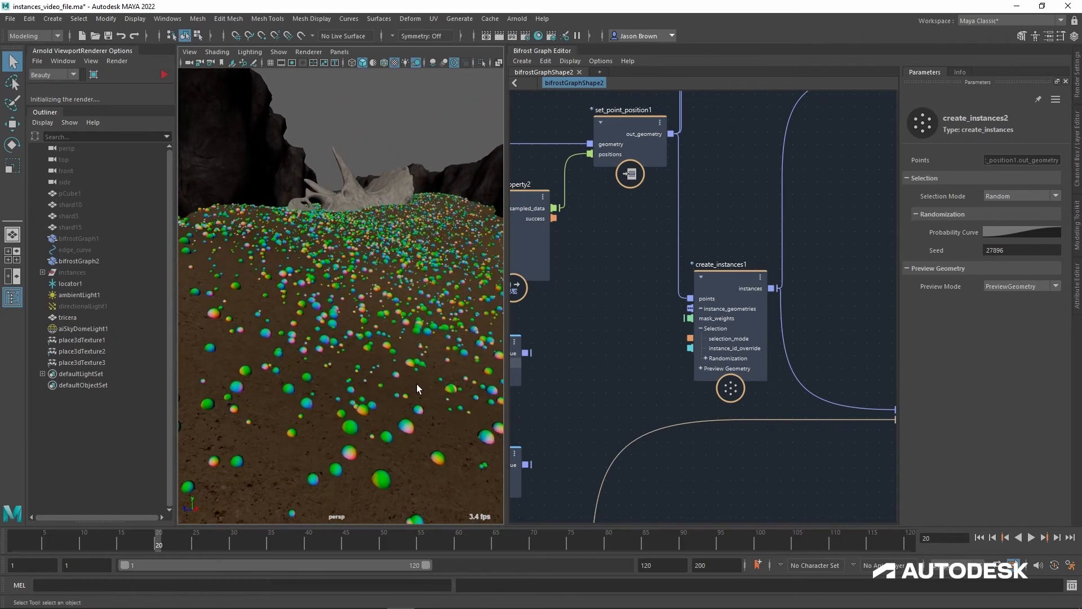
Step: Move the grass_array node down beside get_from_array in the graph
middle_click_drag(640, 353, 708, 374, "alt")
right_click_drag(708, 374, 695, 367, "alt")
middle_click_drag(695, 367, 732, 365, "alt")
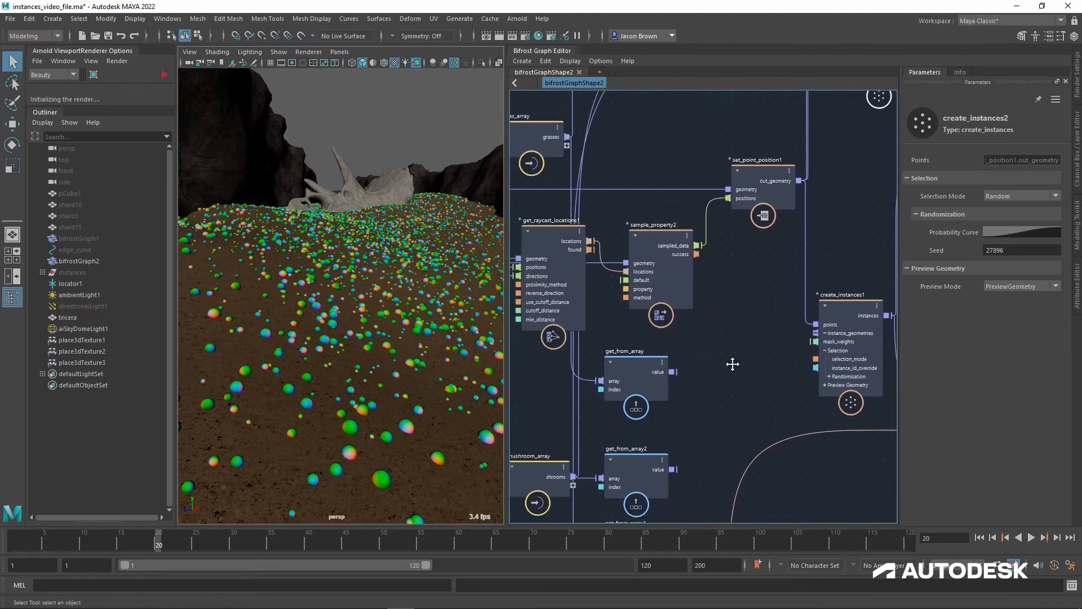
mouse_move(732, 365)
right_mouse_down("alt")
mouse_move(705, 364)
mouse_move(718, 364)
right_mouse_up("alt")
middle_click_drag(718, 364, 722, 352, "alt")
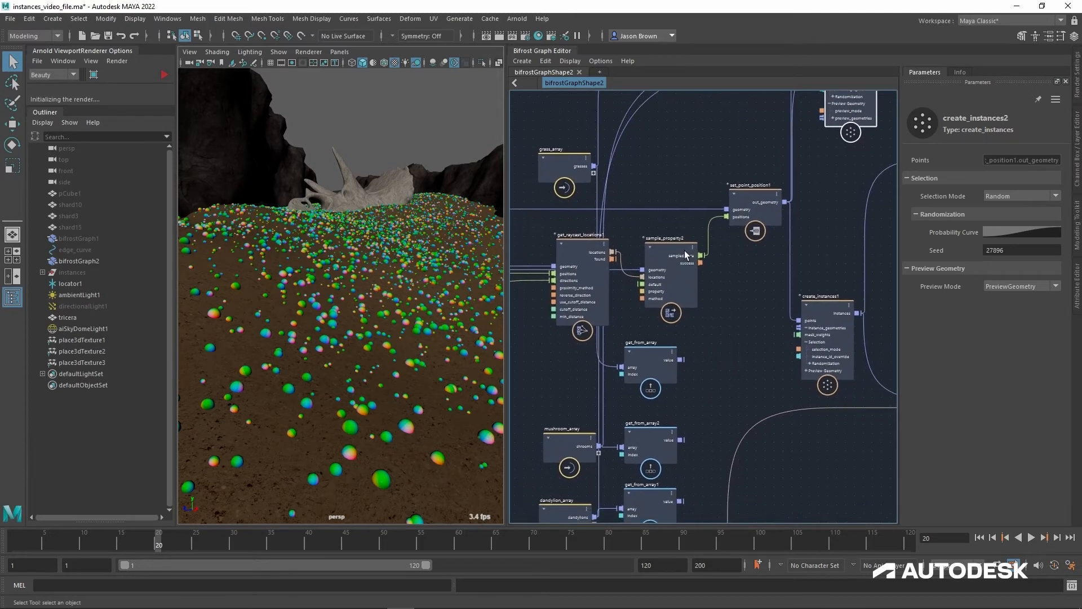
left_click_drag(574, 171, 567, 372)
middle_click_drag(666, 378, 617, 397, "alt")
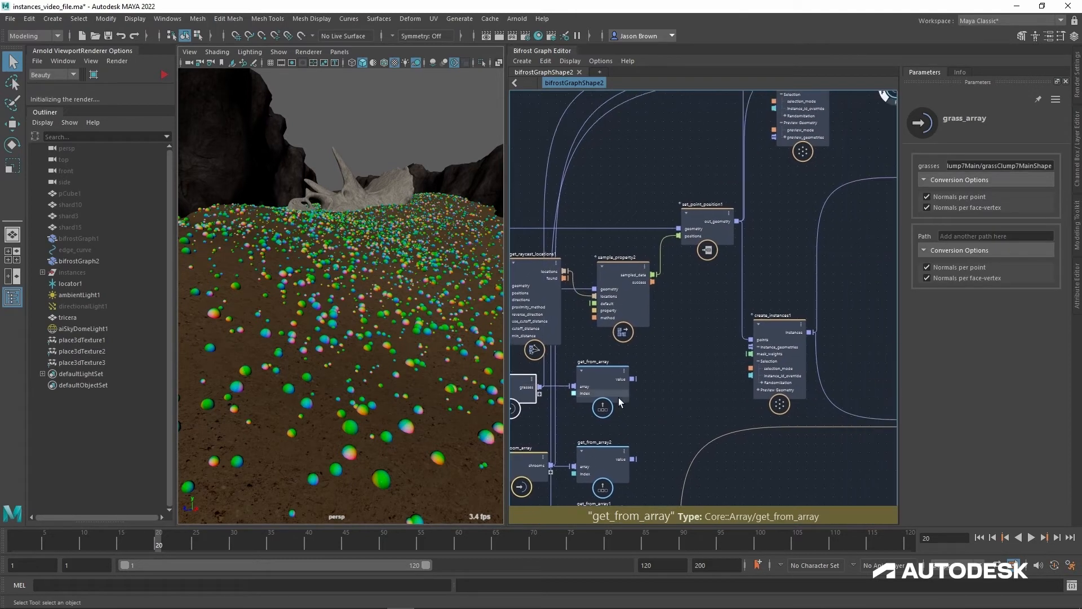
Step: Set get_from_array's index to 1 and connect its value output to create_instances1's instance_geometries
left_click(618, 389)
left_click(966, 167)
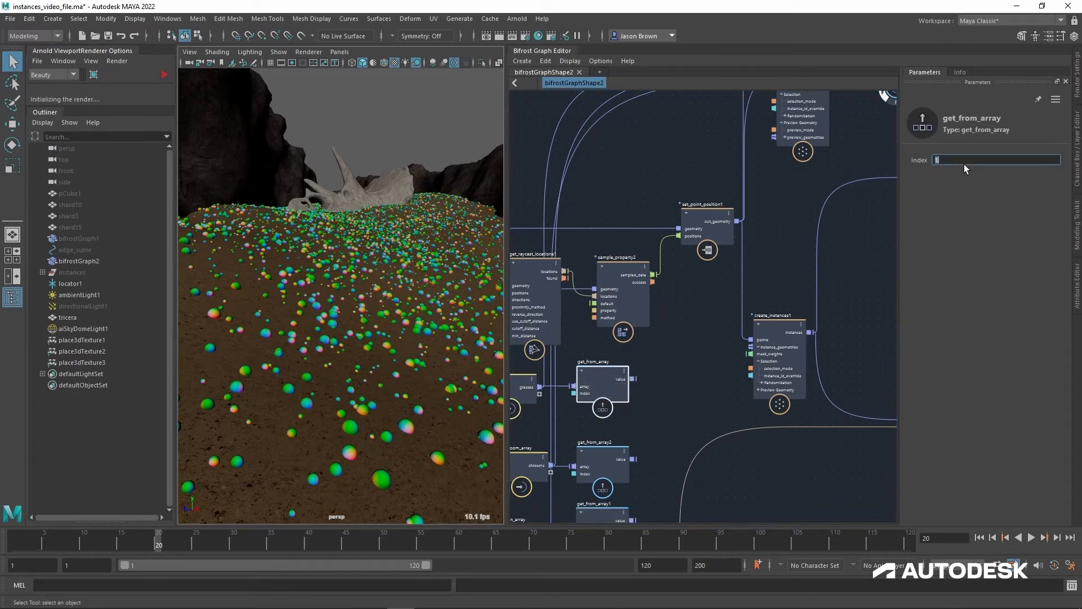
type("1")
left_click_drag(633, 378, 759, 354)
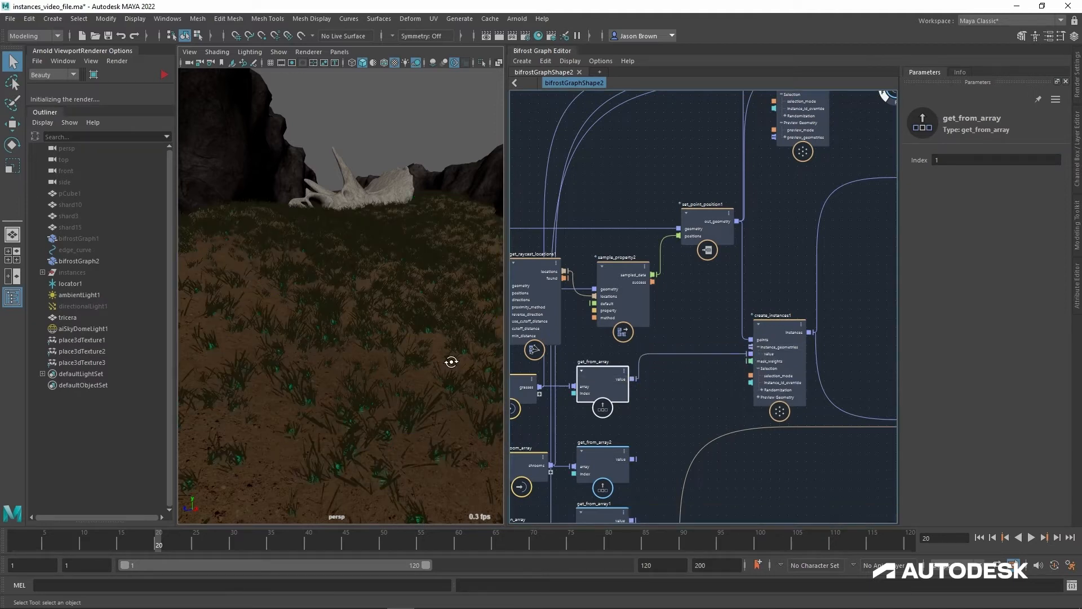
left_click_drag(454, 358, 455, 339, "alt")
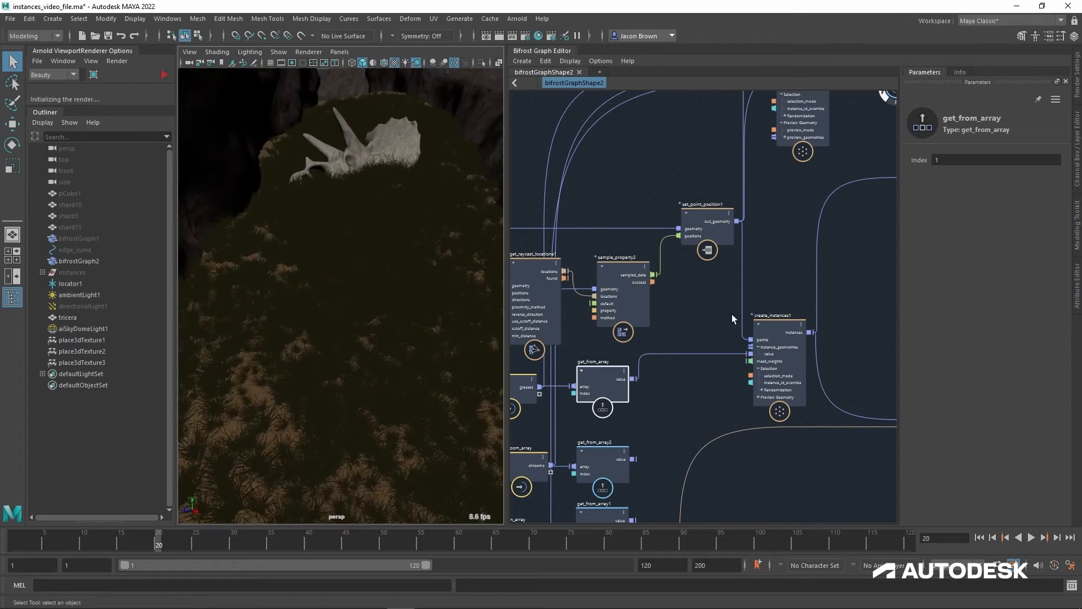
Step: Disconnect create_instances1's instances output from randomize_point_rotation's points, reconnect it, and view the grass around the skull
middle_click_drag(875, 274, 733, 325, "alt")
left_click(817, 236)
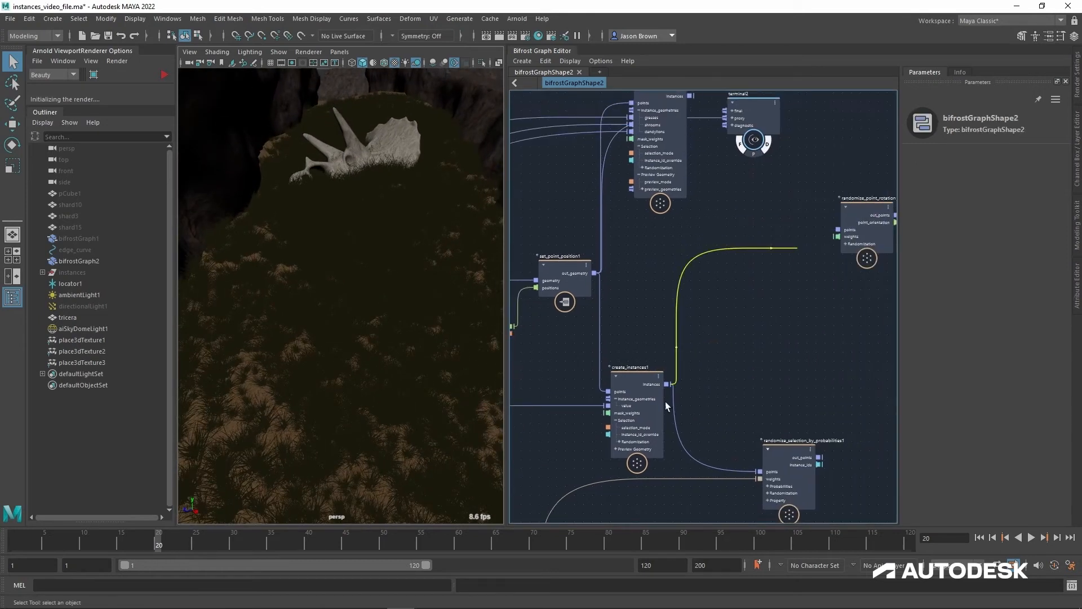
key("Delete")
left_click_drag(745, 374, 840, 230)
mouse_move(389, 320)
left_mouse_down("alt")
mouse_move(394, 344)
mouse_move(379, 327)
left_mouse_up("alt")
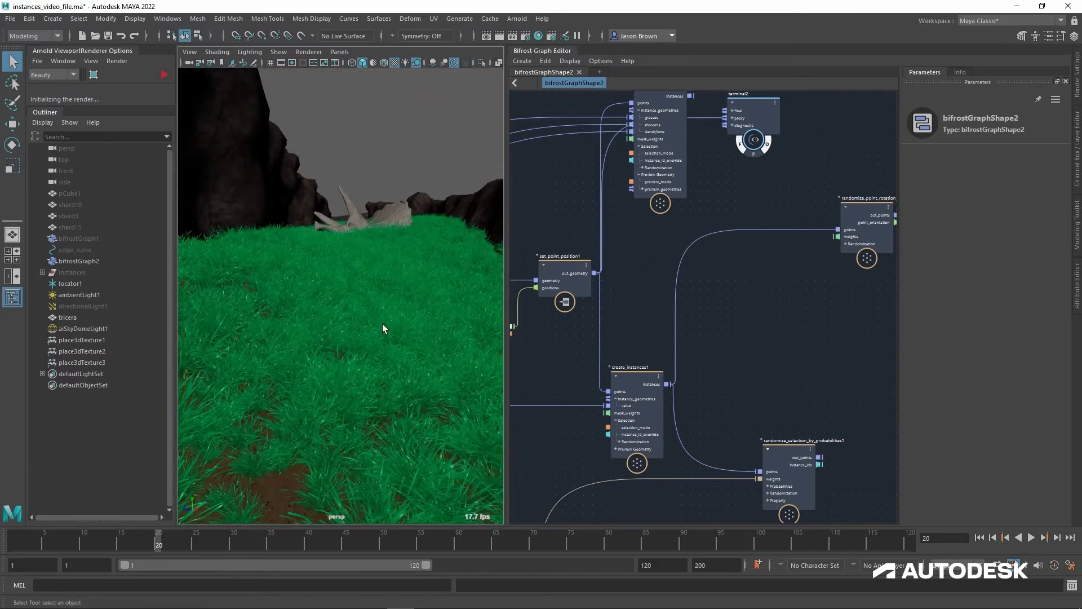
right_click_drag(380, 326, 414, 341, "alt")
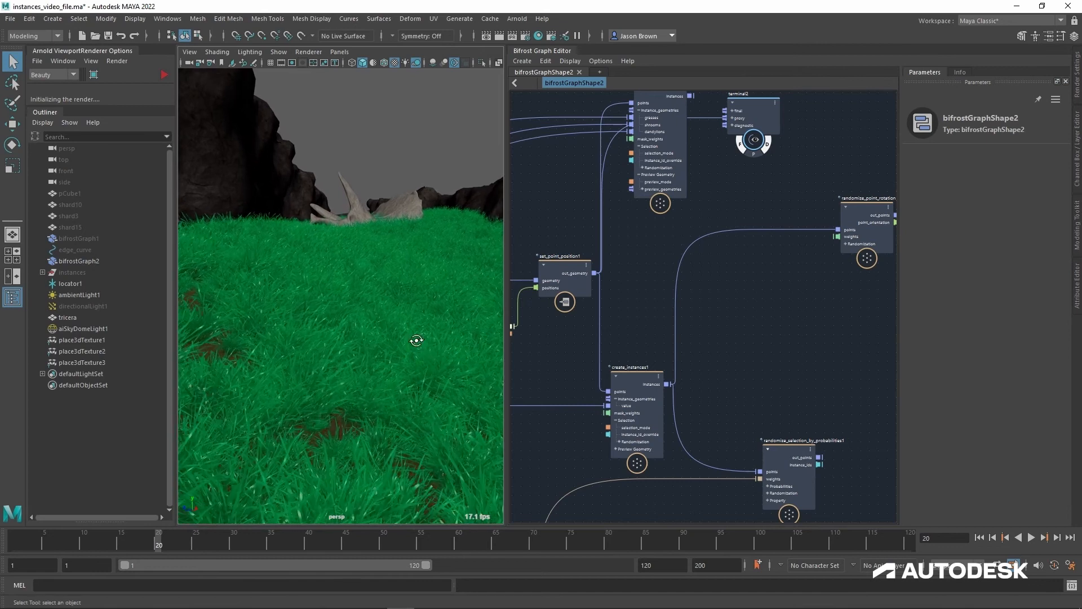
Step: Move create_instances1 higher in the graph and examine its settings and those of randomize_point_rotation and randomize_point_scale
left_click(643, 373)
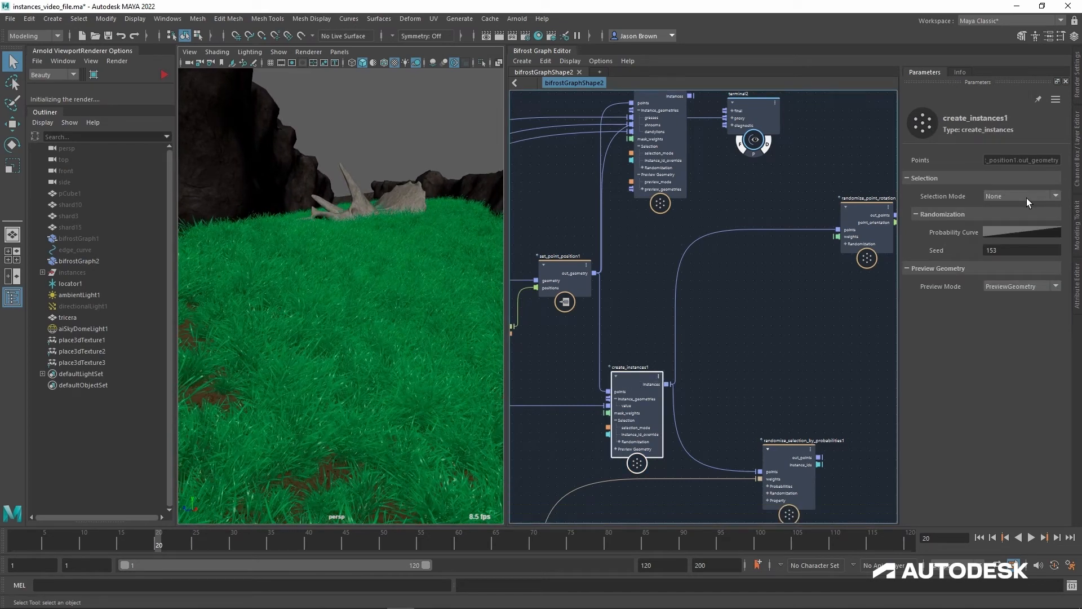
left_click_drag(661, 381, 654, 329)
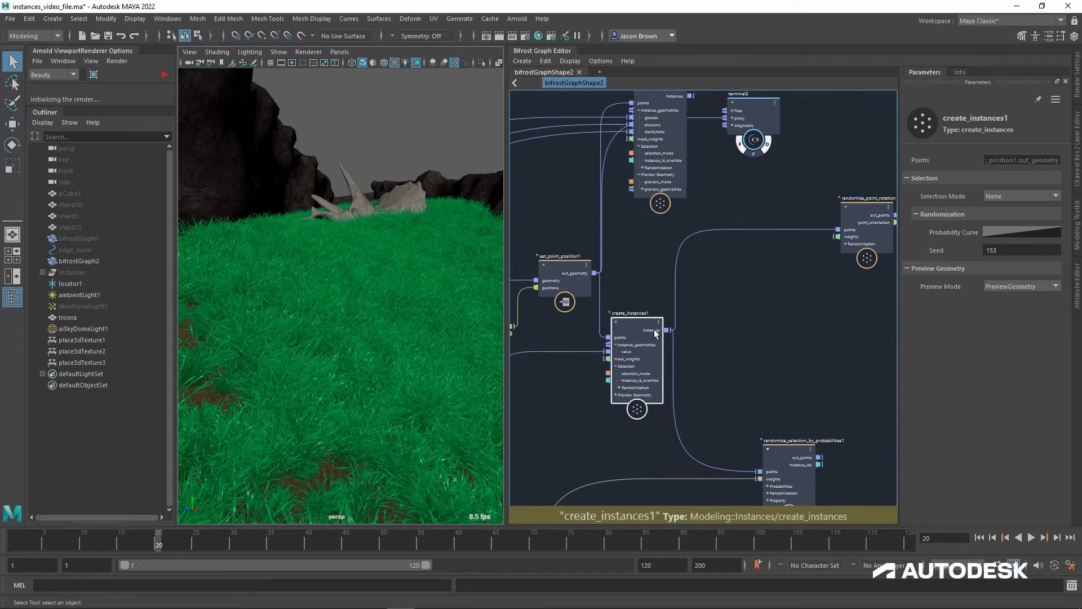
middle_click_drag(773, 349, 768, 319, "alt")
mouse_move(768, 319)
right_mouse_down("alt")
mouse_move(756, 328)
mouse_move(768, 324)
right_mouse_up("alt")
middle_click_drag(768, 324, 730, 344, "alt")
left_click(746, 263)
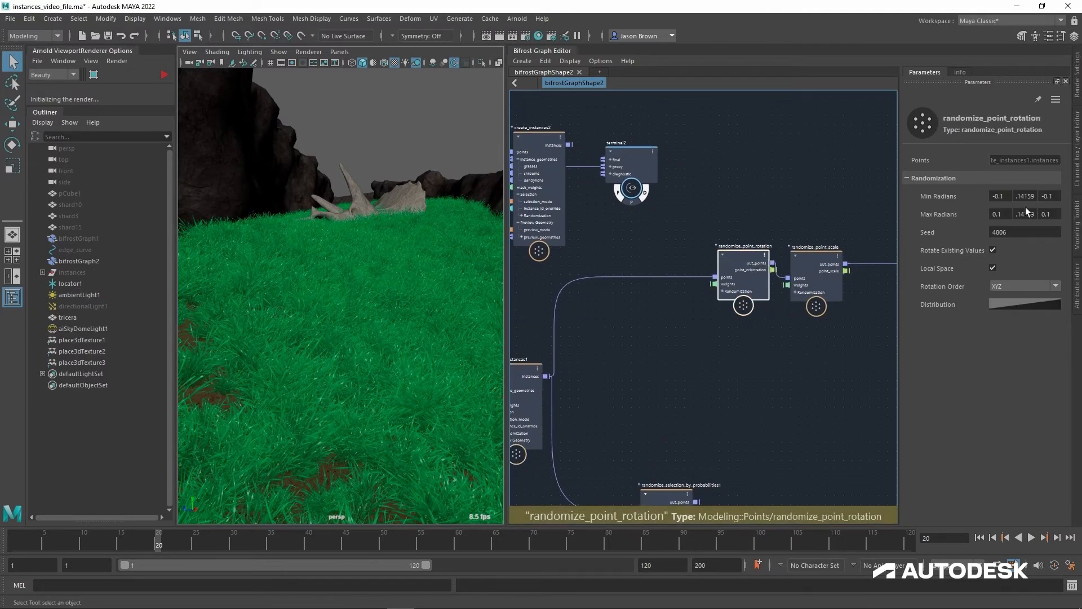
left_click(820, 262)
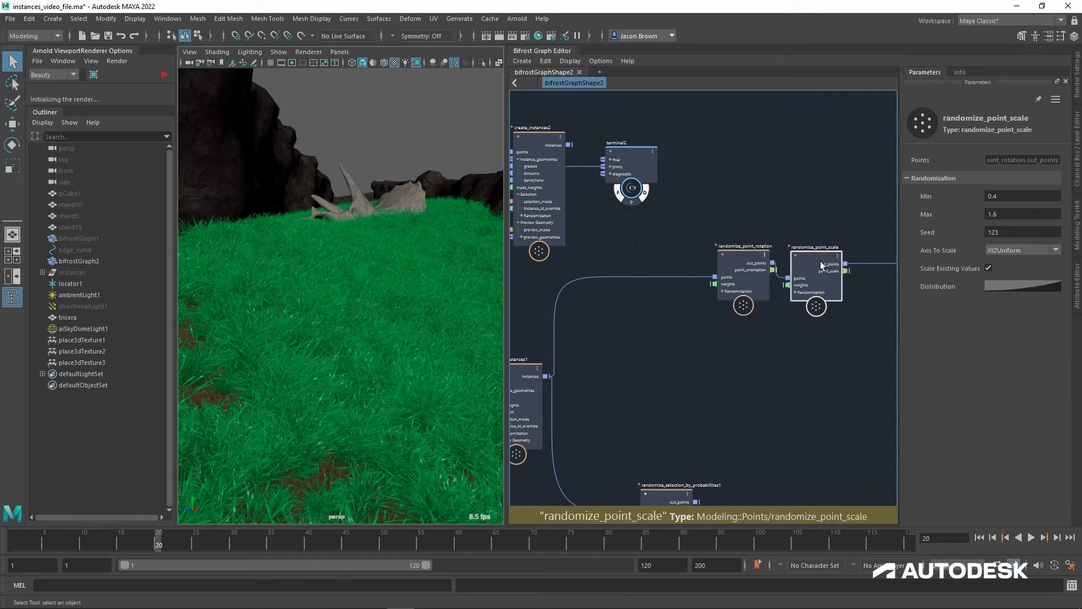
Step: View the grass scatter from the cameraView1 bookmark, followed by the closer cameraView2 bookmark
mouse_move(365, 312)
left_mouse_down("alt")
mouse_move(361, 338)
mouse_move(378, 326)
left_mouse_up("alt")
left_click(195, 54)
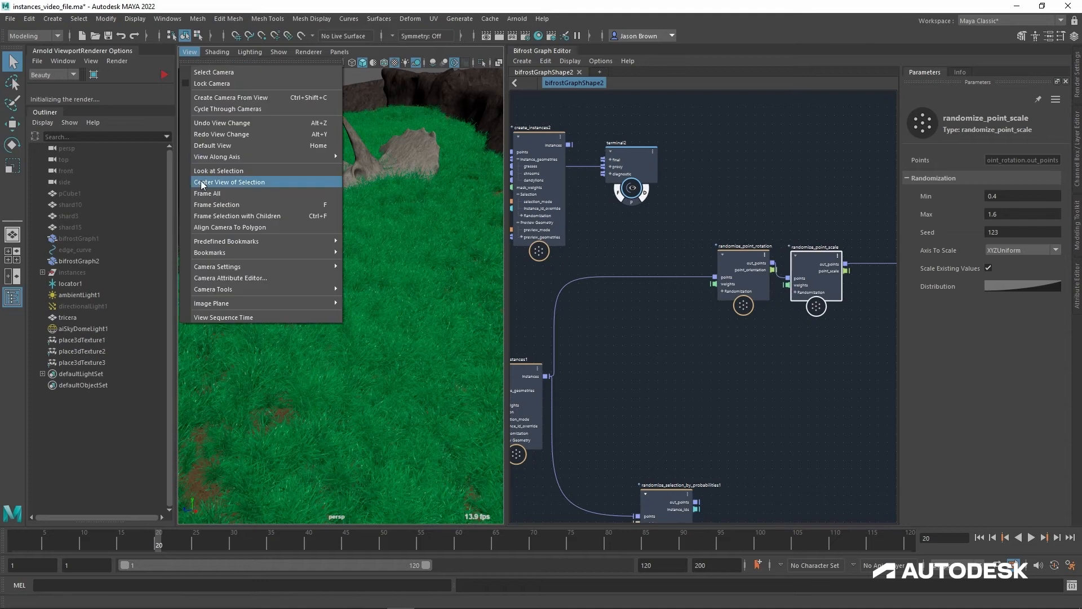
mouse_move(220, 270)
mouse_move(257, 257)
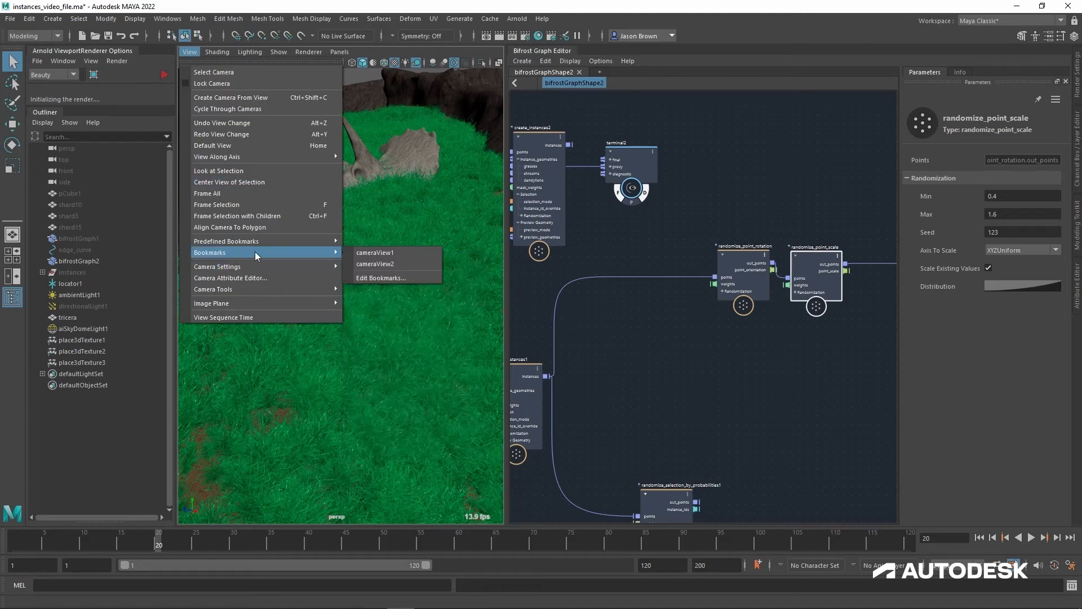
left_click(376, 253)
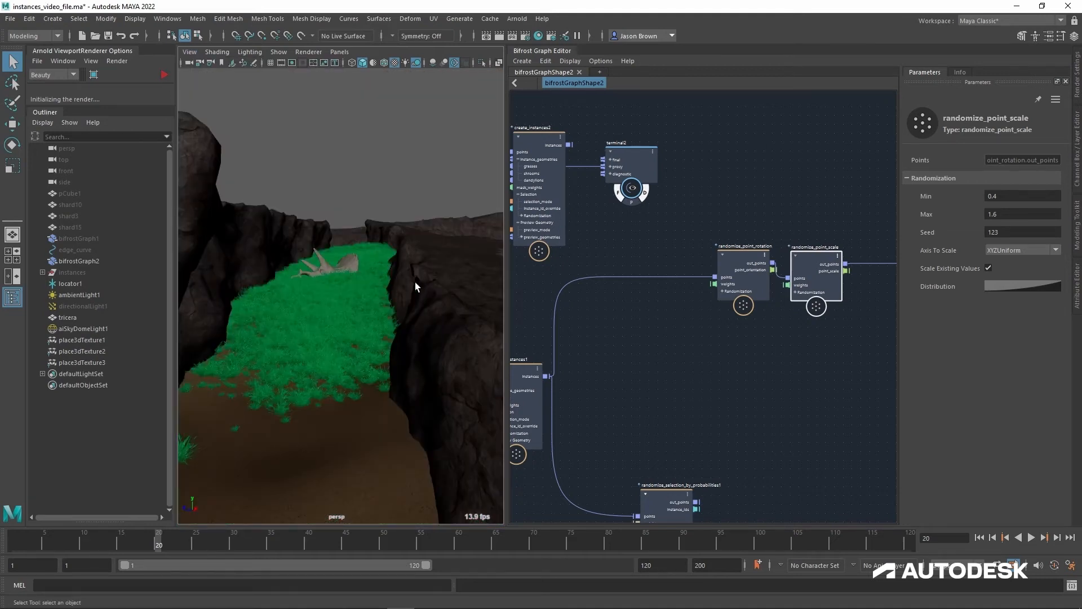
left_click(190, 52)
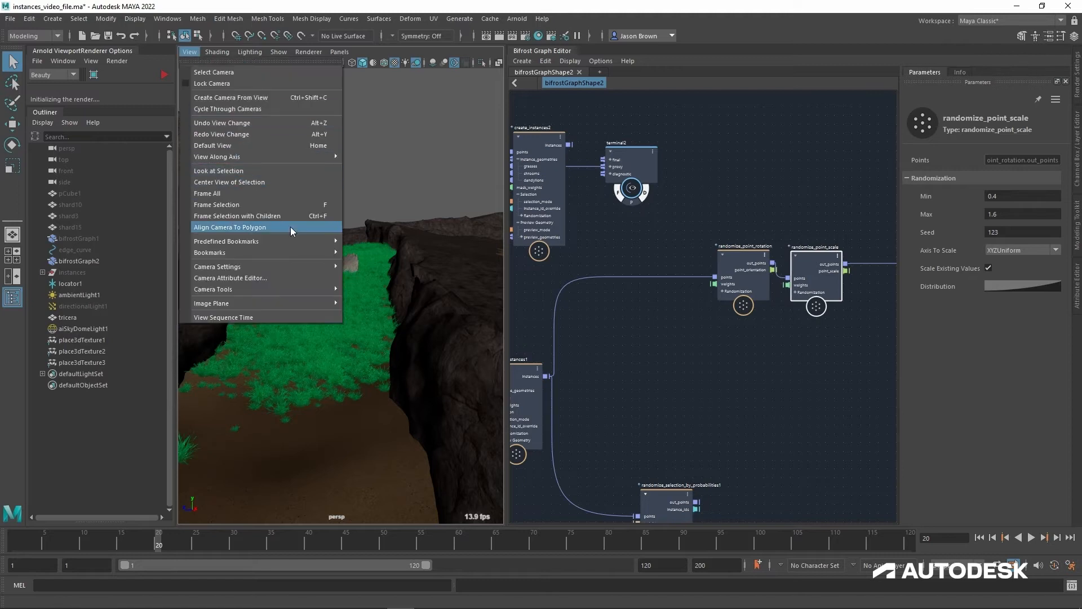
mouse_move(299, 252)
left_click(379, 263)
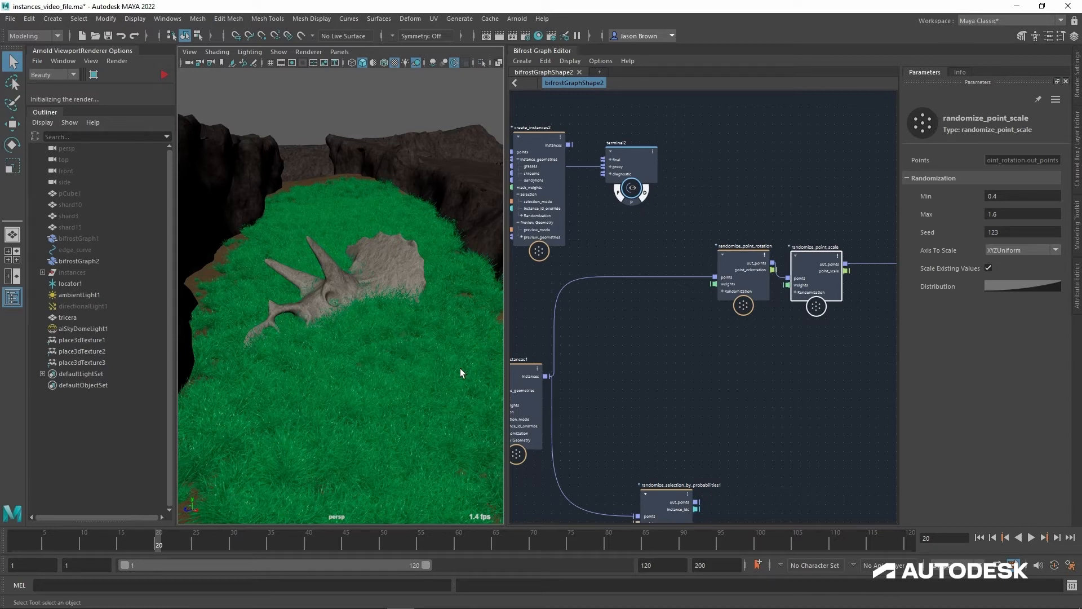
Step: Connect get_from_array2's value output to create_instances1's instance_geometries as the second geometry
middle_click_drag(641, 400, 789, 329, "alt")
mouse_move(635, 382)
middle_mouse_down("alt")
mouse_move(752, 367)
mouse_move(753, 356)
middle_mouse_up("alt")
left_click_drag(636, 457, 768, 298)
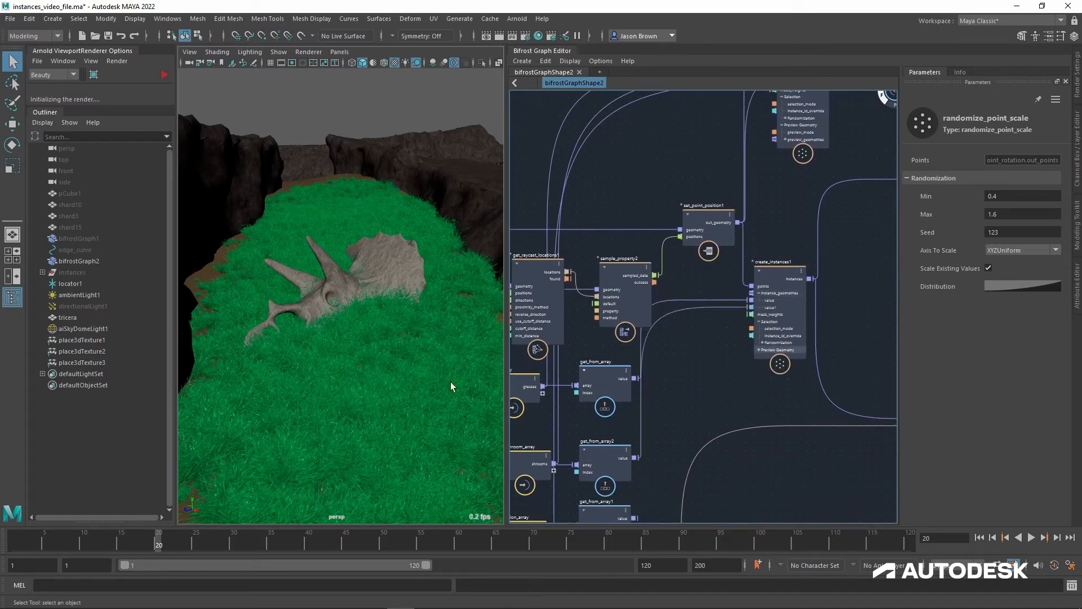
Step: Check the selection mode options of create_instances1, leaving the mode at None
middle_click_drag(702, 444, 716, 444, "alt")
right_click_drag(717, 444, 712, 435, "alt")
middle_click_drag(707, 424, 699, 428, "alt")
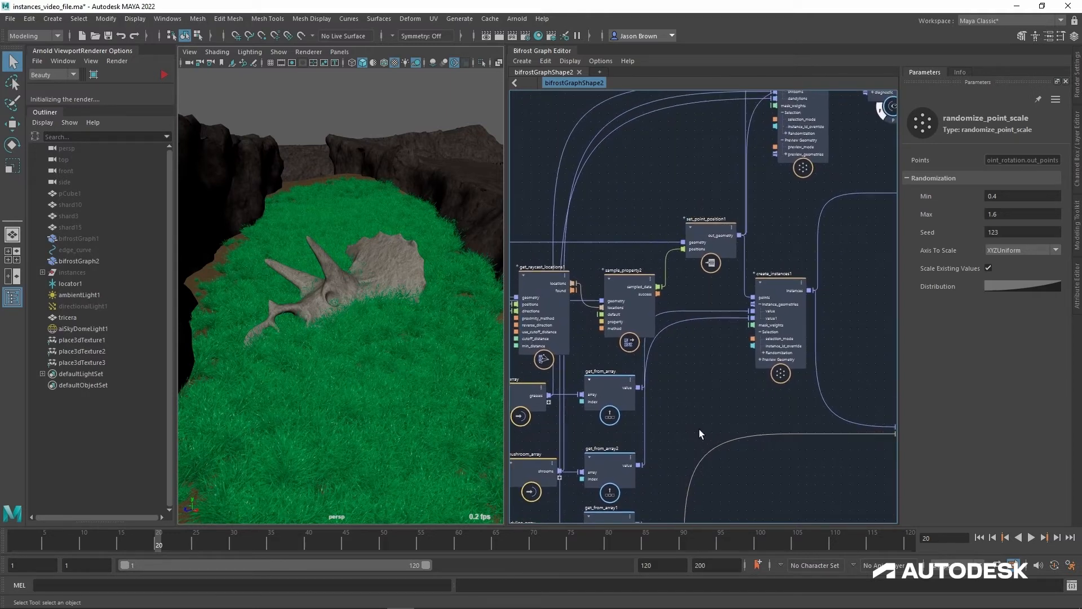
left_click(783, 285)
left_click(1017, 201)
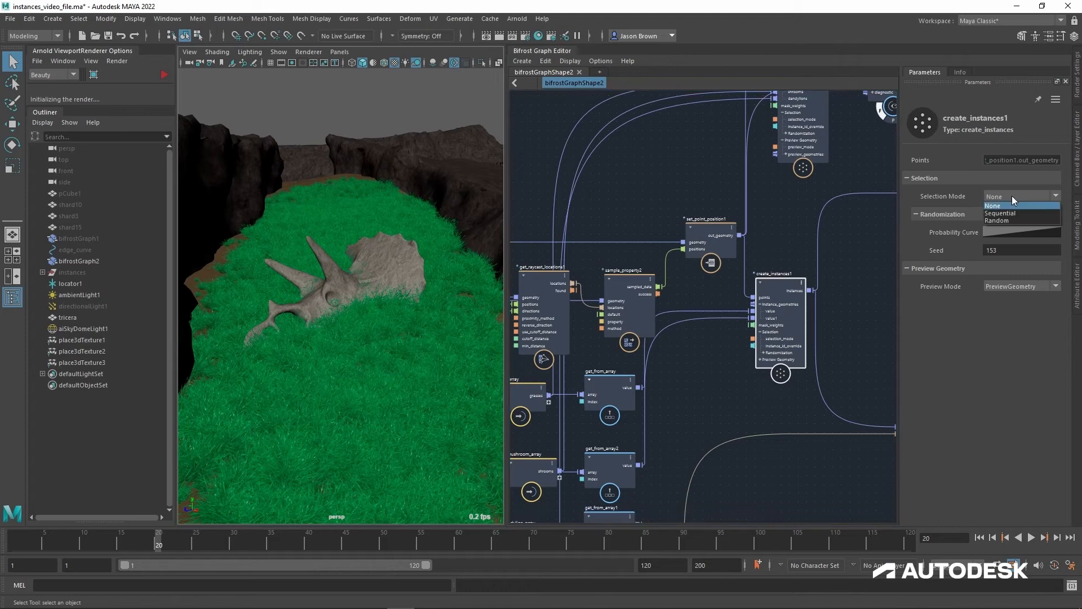
left_click(1016, 200)
Step: Connect get_from_array1's value output to create_instances1's instance_geometries as the third geometry
mouse_move(702, 435)
middle_mouse_down("alt")
mouse_move(745, 327)
mouse_move(694, 433)
middle_mouse_up("alt")
left_click(685, 419)
left_click(733, 322)
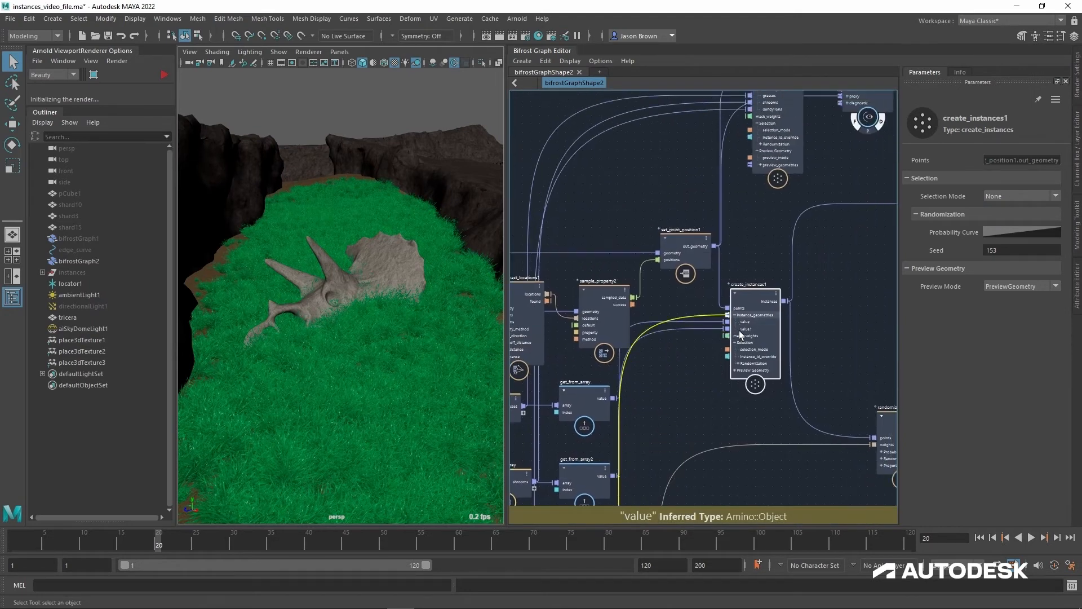
middle_click_drag(704, 387, 685, 369, "alt")
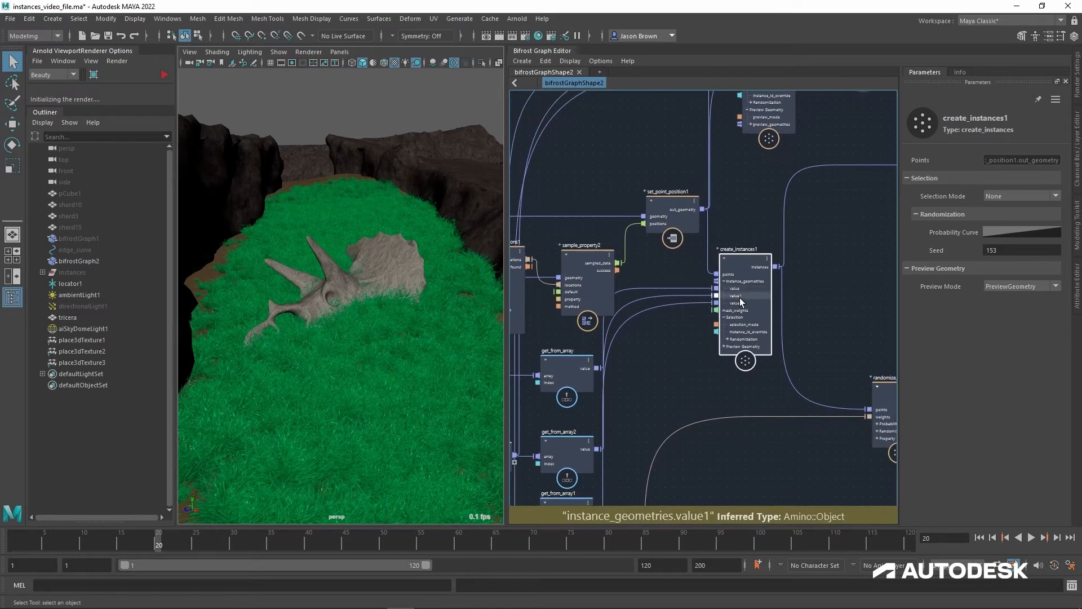
Step: Try the Random and Sequential selection modes on create_instances1, view the mix around the skull, and return the mode to None
middle_click_drag(807, 313, 682, 374, "alt")
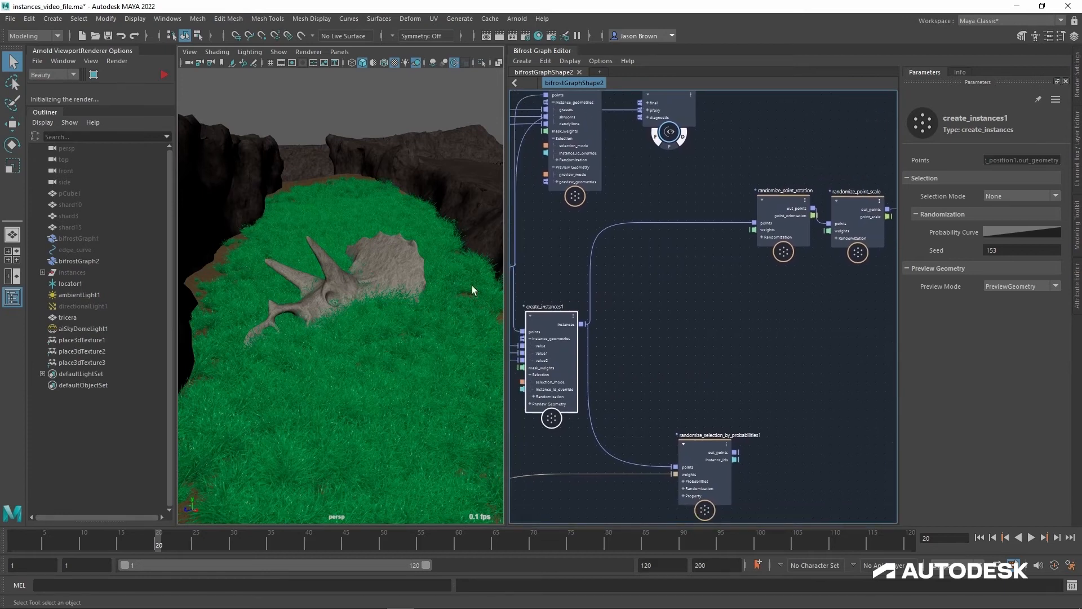
left_click(998, 201)
left_click(1000, 216)
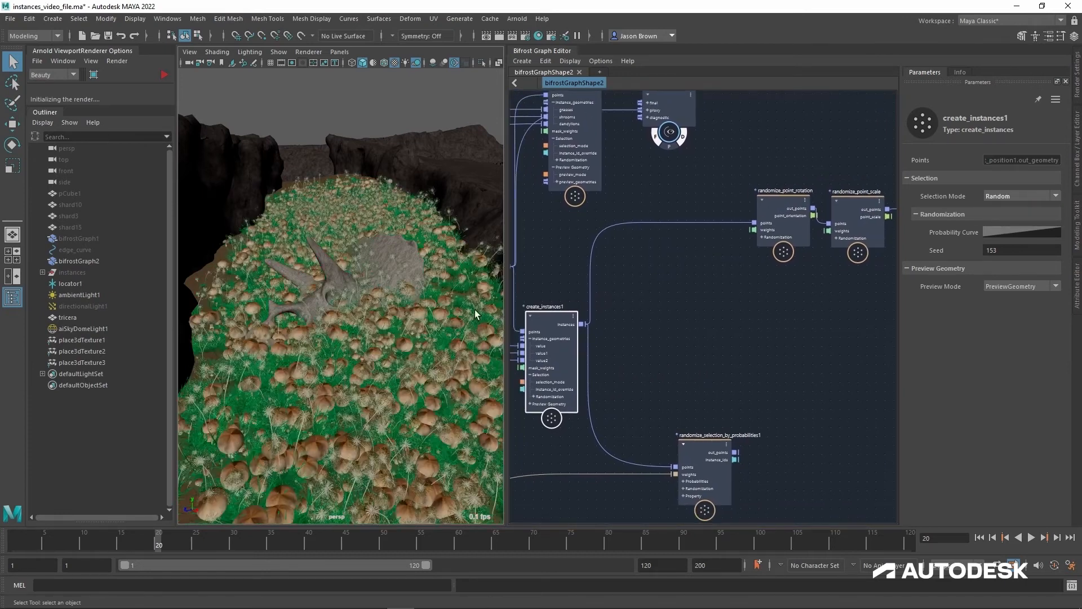
right_click_drag(413, 331, 439, 352, "alt")
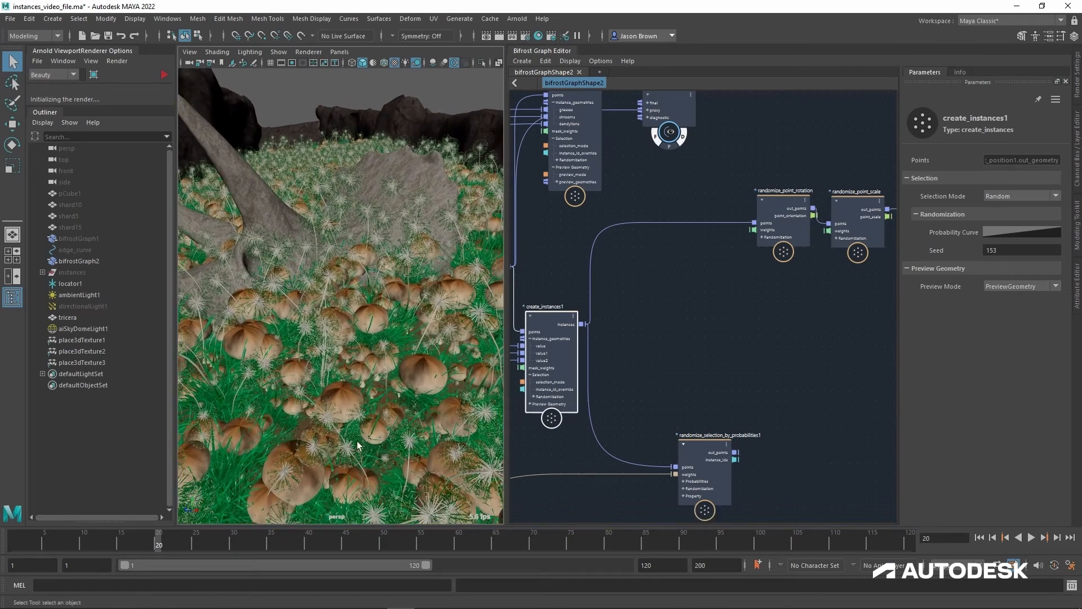
left_click(1006, 197)
left_click(1003, 224)
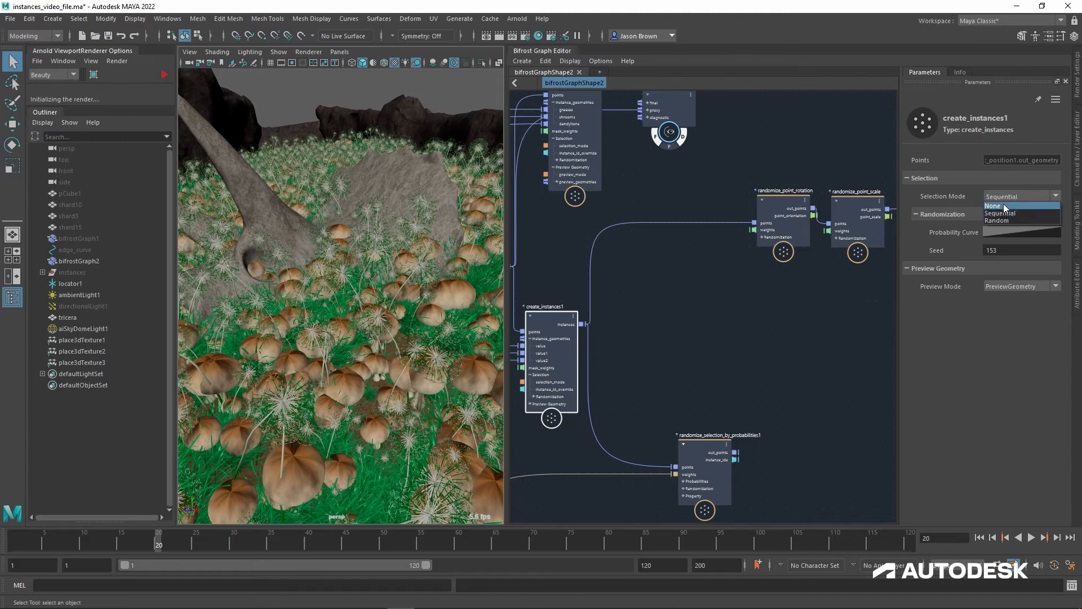
left_click(1003, 206)
Step: Move randomize_selection_by_probabilities1 beside create_instances1 and connect its out_points output to randomize_point_rotation's points
middle_click_drag(809, 419, 811, 387, "alt")
left_click_drag(711, 425, 701, 283)
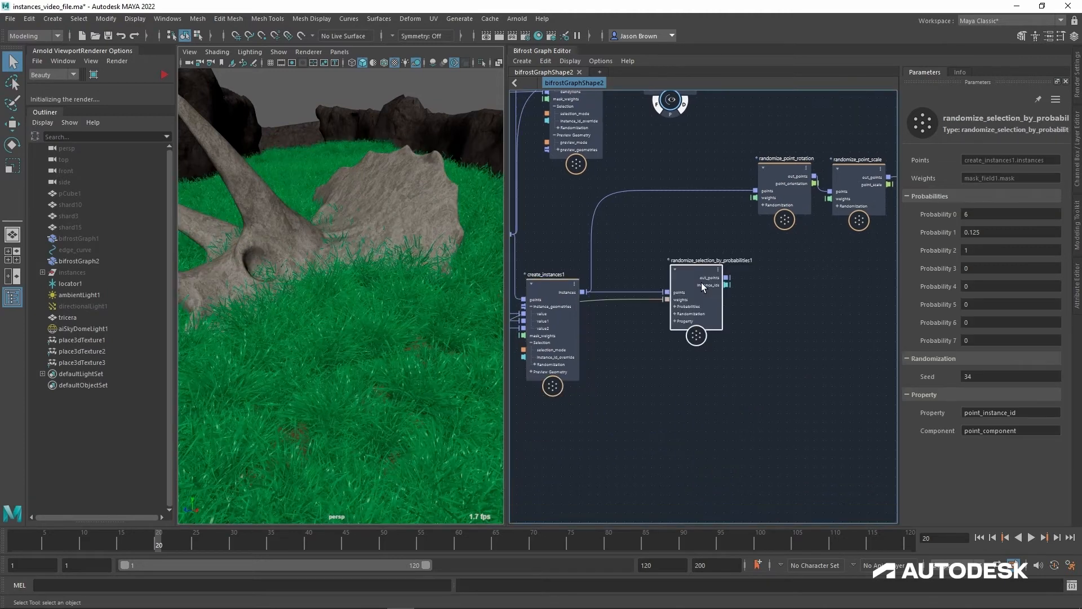
right_click_drag(718, 246, 736, 247, "alt")
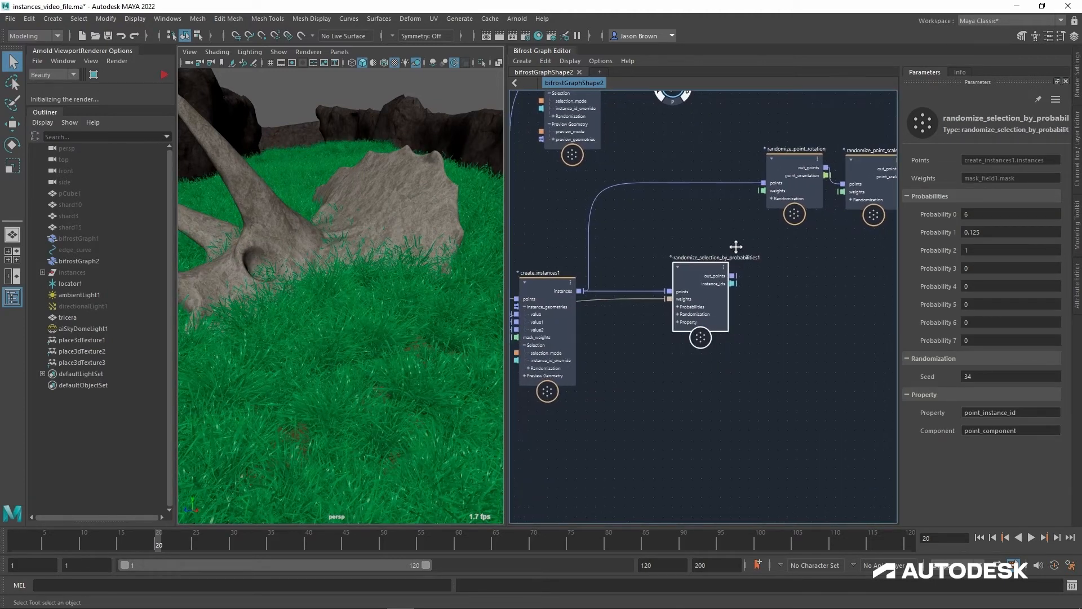
middle_click_drag(736, 247, 749, 249, "alt")
left_click_drag(722, 275, 785, 193)
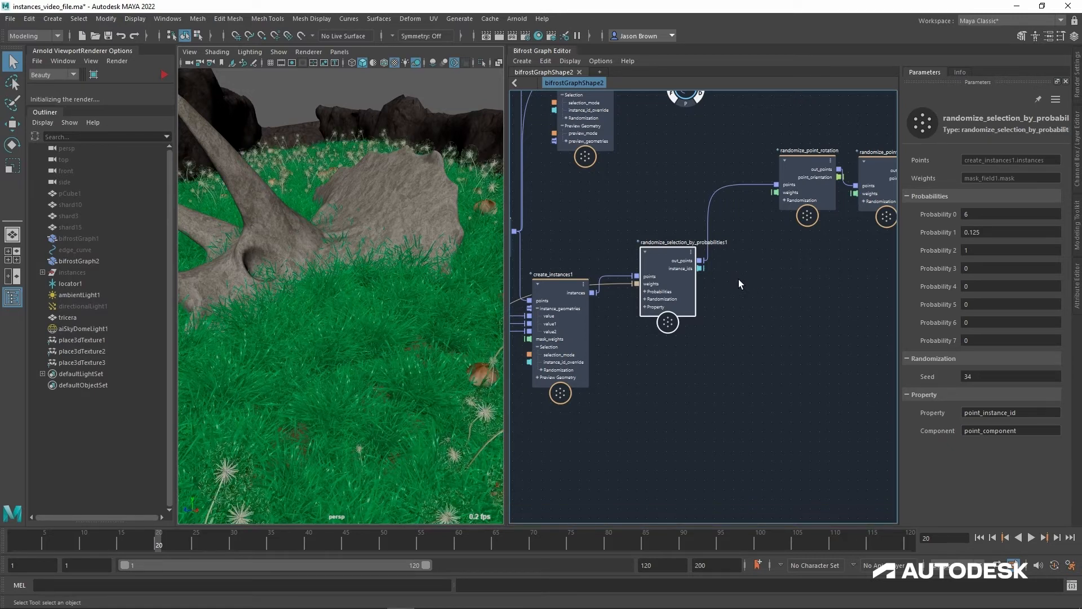
Step: Disconnect the mask_field1 mask from randomize_selection_by_probabilities1's weights and view the scatter from above
left_click_drag(637, 283, 626, 447)
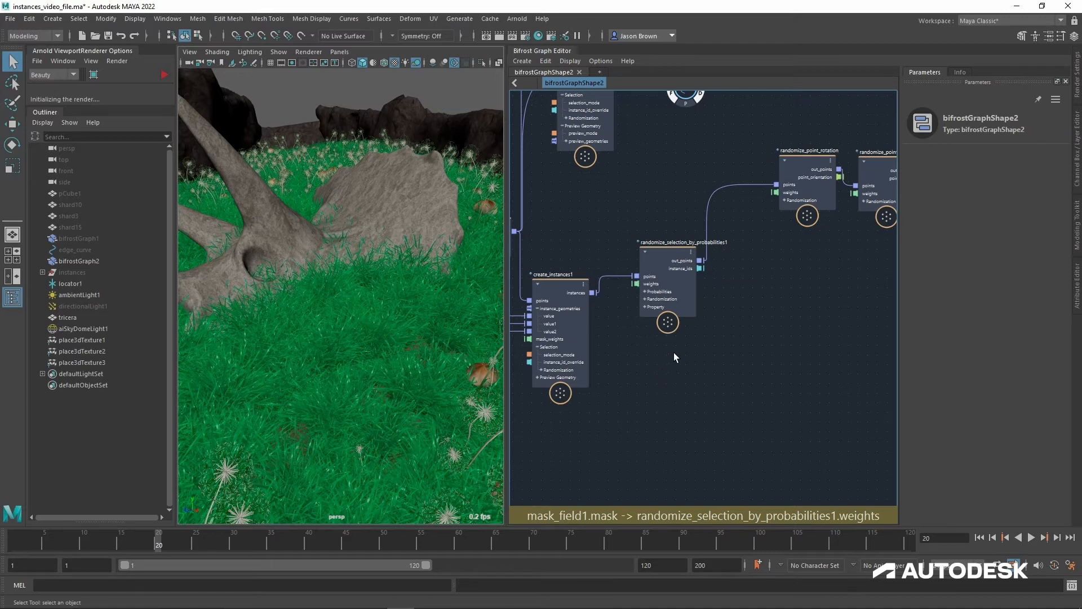
left_click_drag(404, 310, 364, 344, "alt")
right_click_drag(363, 344, 293, 334, "alt")
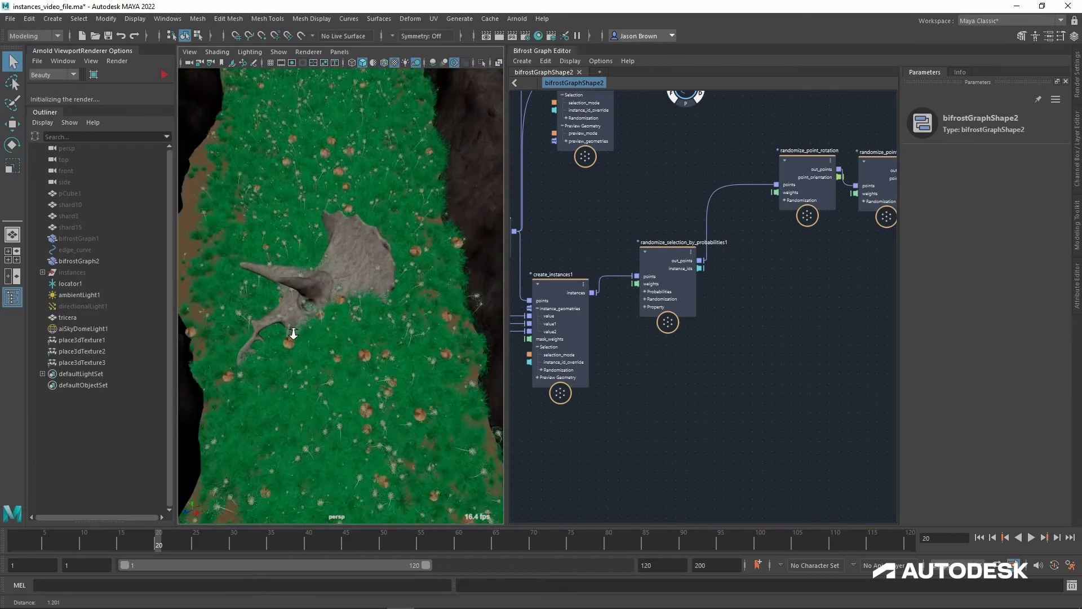
Step: Set Probability 0, Probability 1 and Probability 2 of randomize_selection_by_probabilities1 to 0
left_click_drag(676, 259, 673, 275)
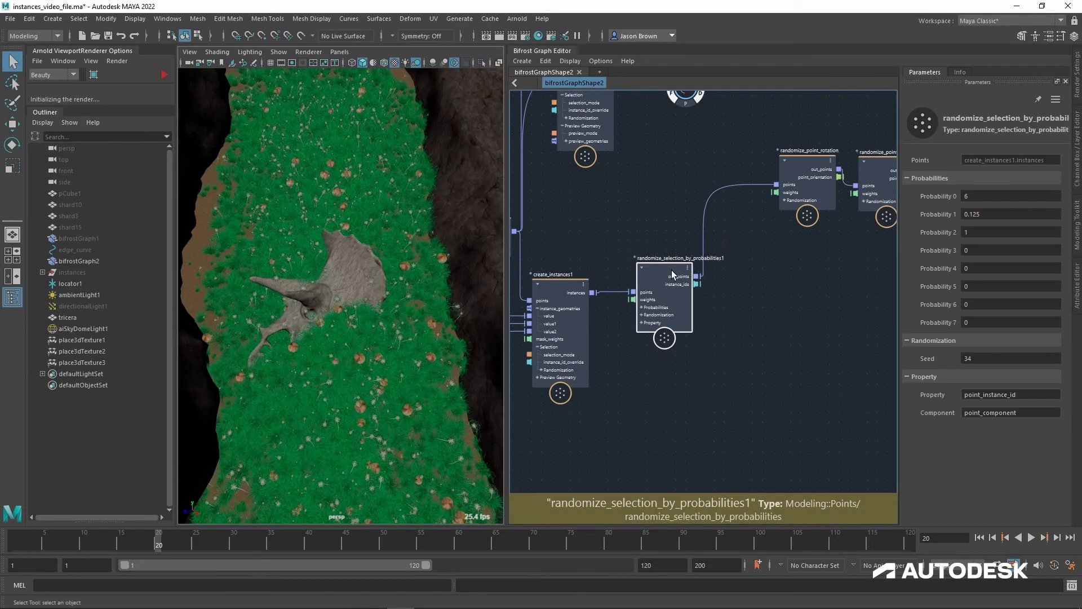
double_click(986, 197)
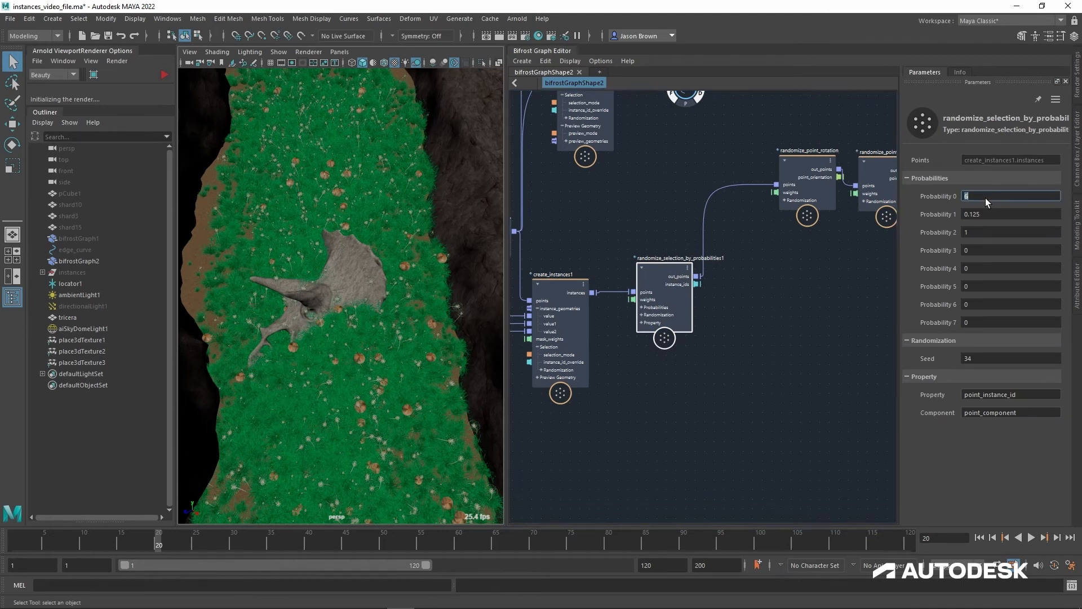
type("0")
key("Tab")
type("0")
key("Tab")
type("0")
key("Tab")
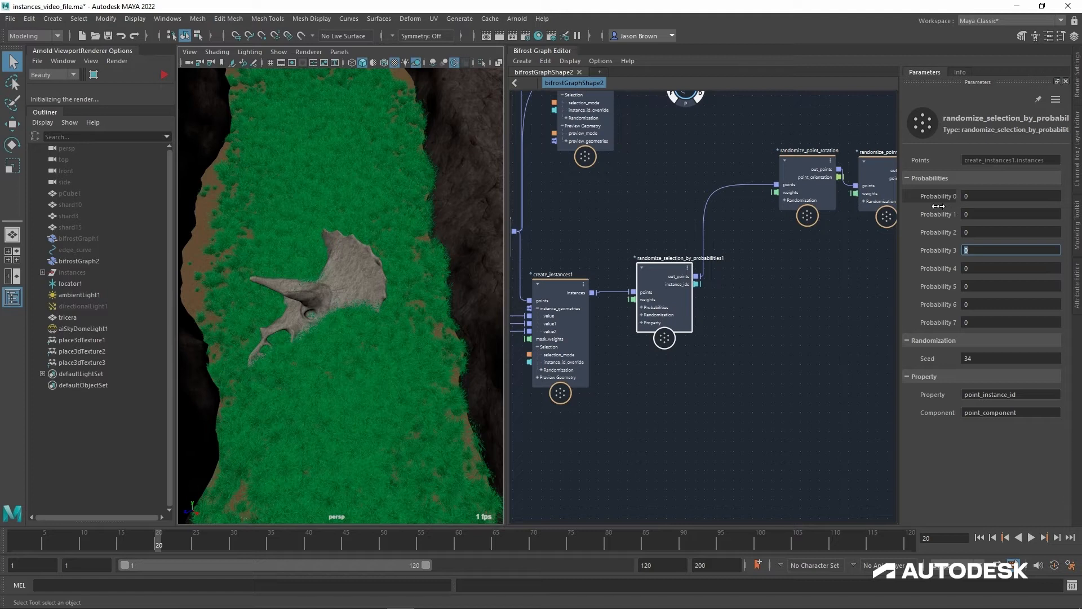
Step: Set Probability 1 of randomize_selection_by_probabilities1 to 1 and inspect the scattered instances around the skull
middle_click_drag(701, 349, 717, 342, "alt")
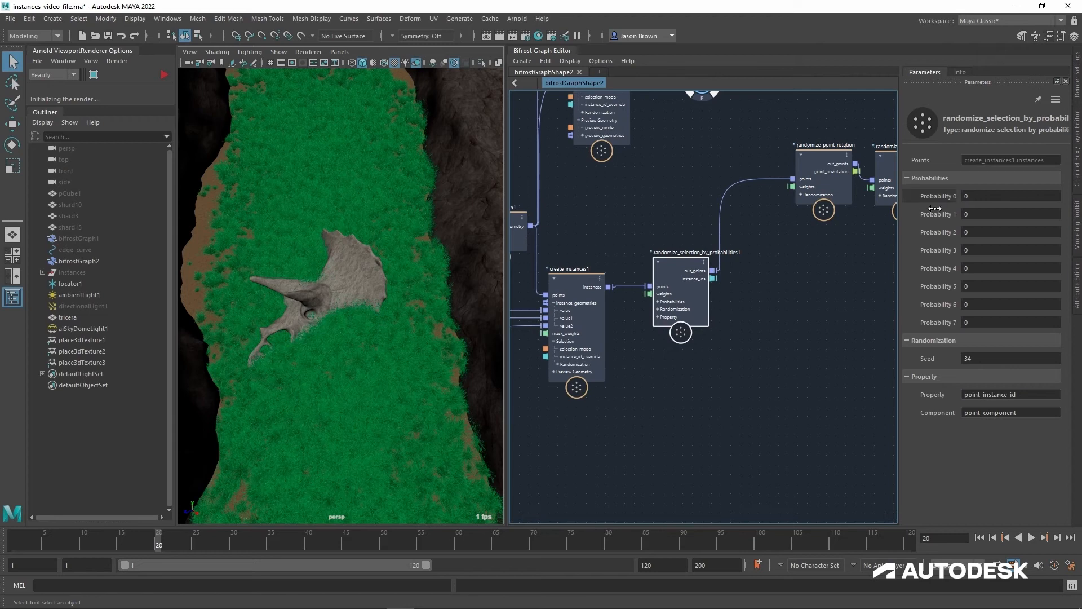
middle_click_drag(629, 372, 582, 411, "alt")
scroll(653, 370, "up", 1)
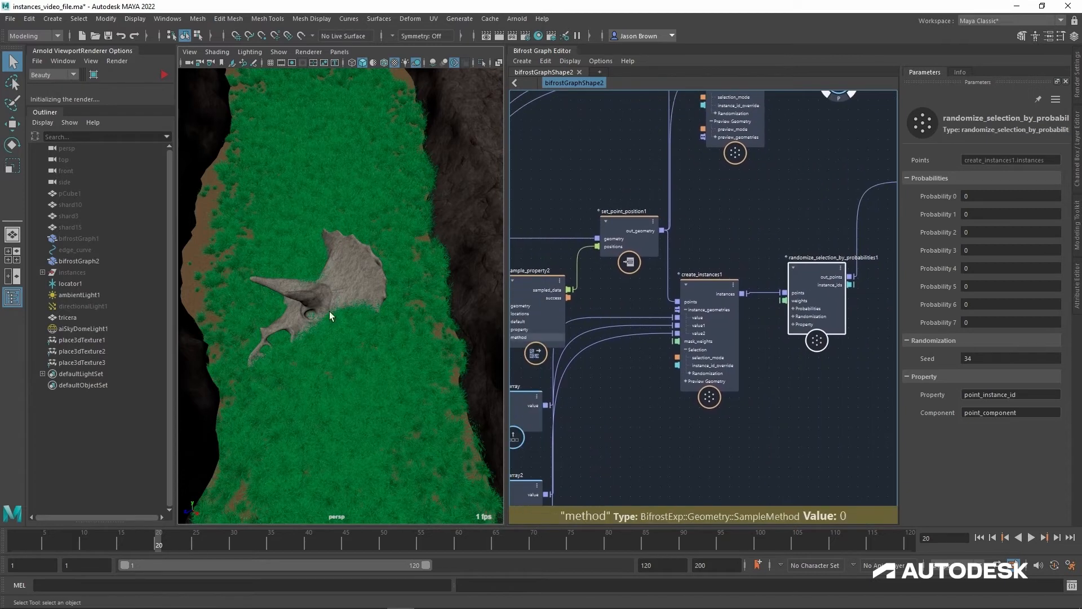
middle_click_drag(716, 292, 694, 290, "alt")
left_click(695, 290)
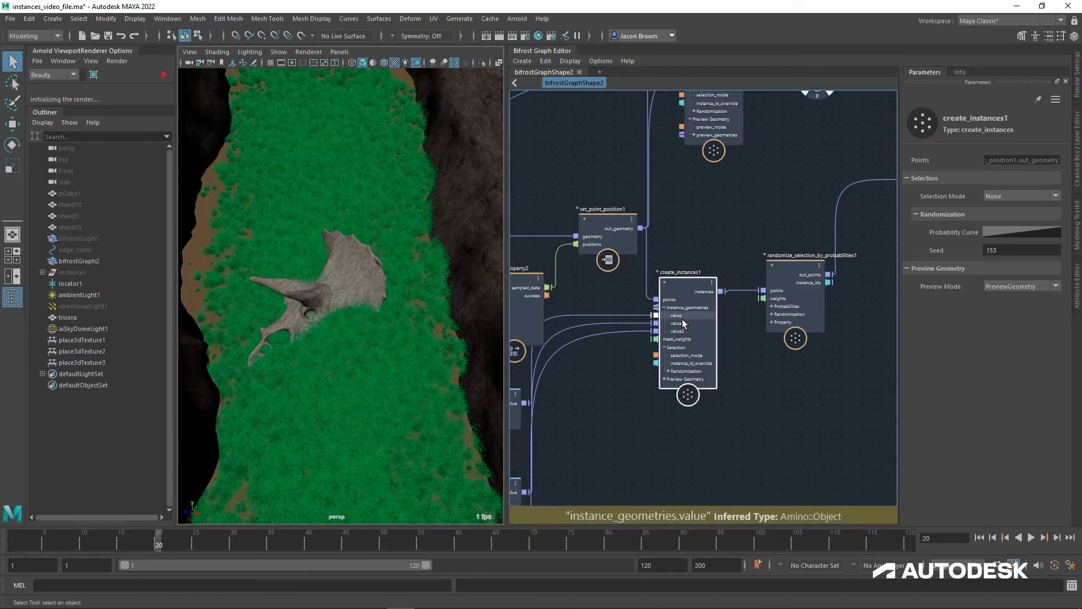
middle_click_drag(759, 346, 715, 356, "alt")
left_click(771, 279)
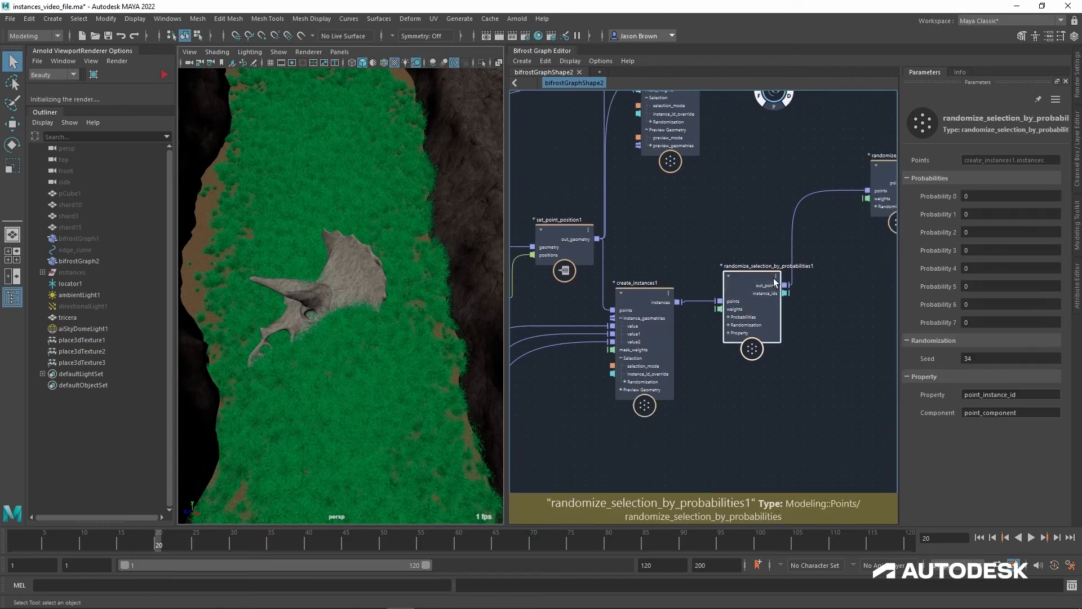
left_click(997, 219)
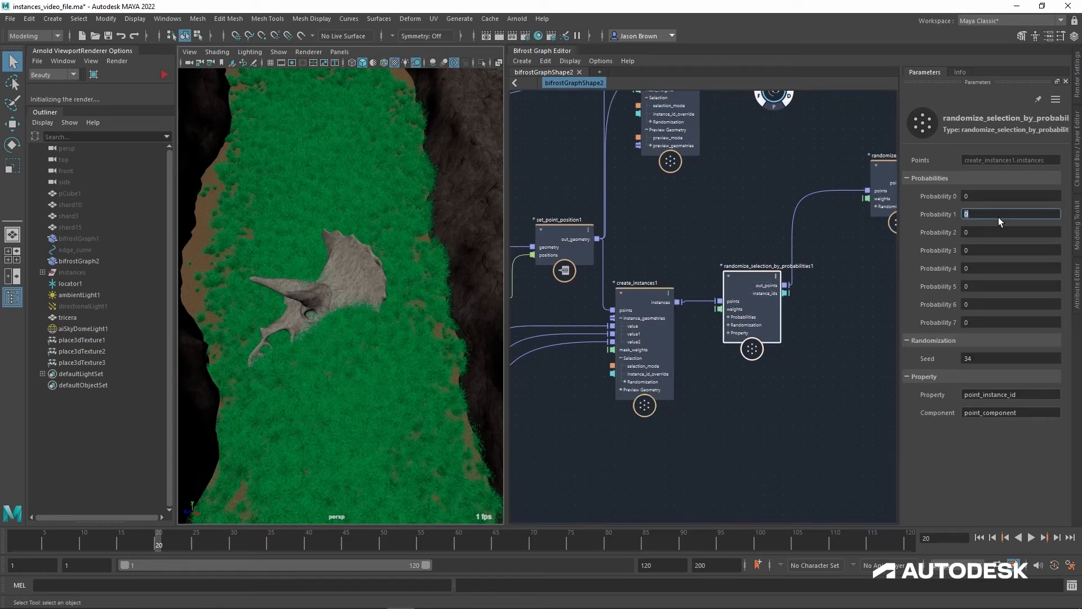
type("1")
key("Return")
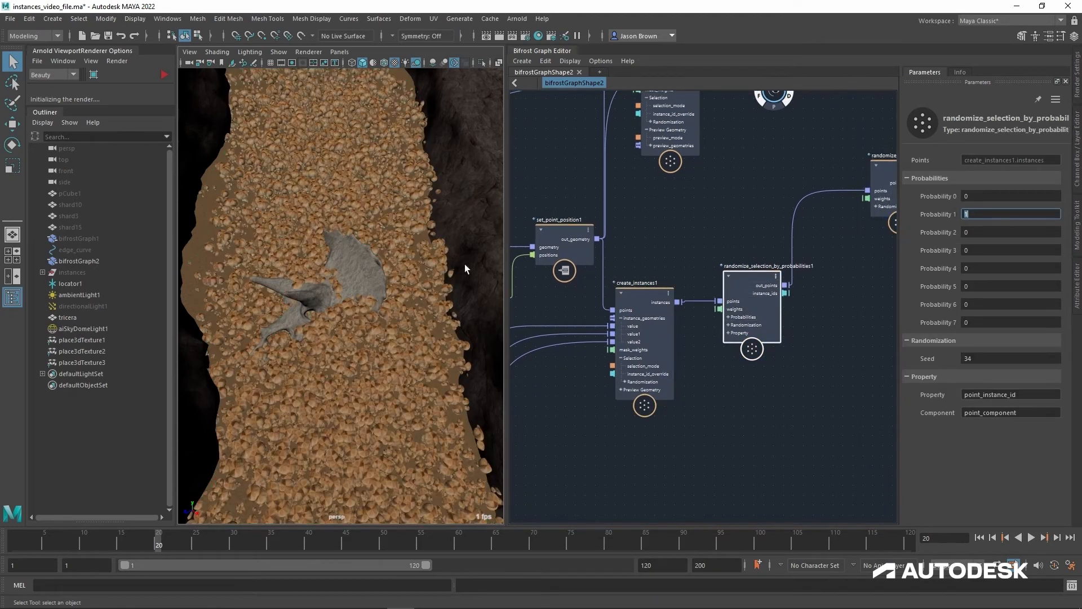
left_click_drag(464, 264, 361, 330, "alt")
right_click_drag(361, 330, 454, 379, "alt")
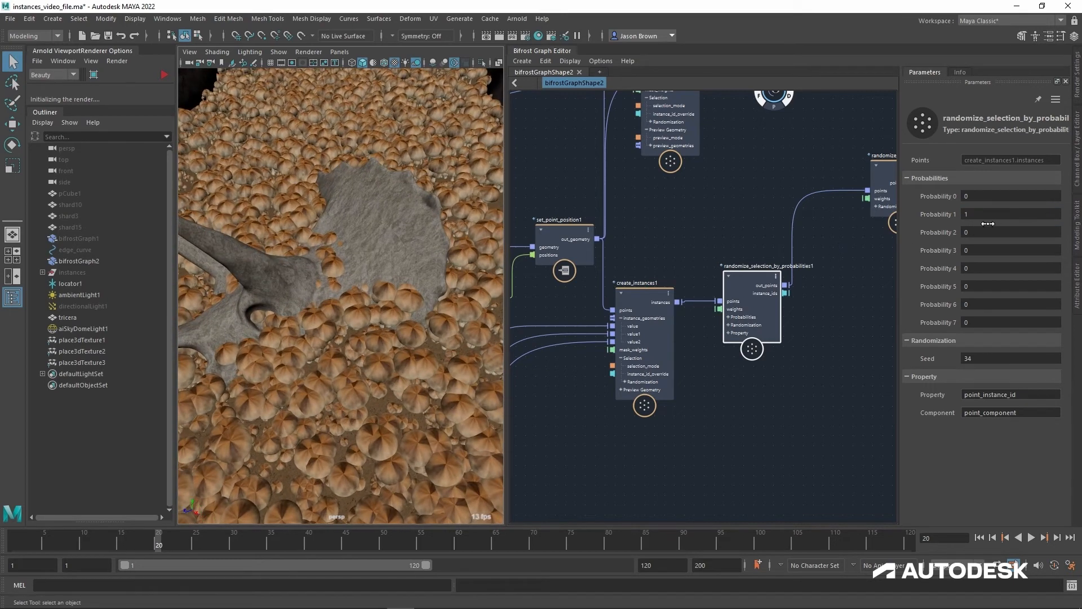
Step: Set Probability 1 to 0.1 and Probability 0 to 0.5 on randomize_selection_by_probabilities1
left_click_drag(988, 223, 981, 223)
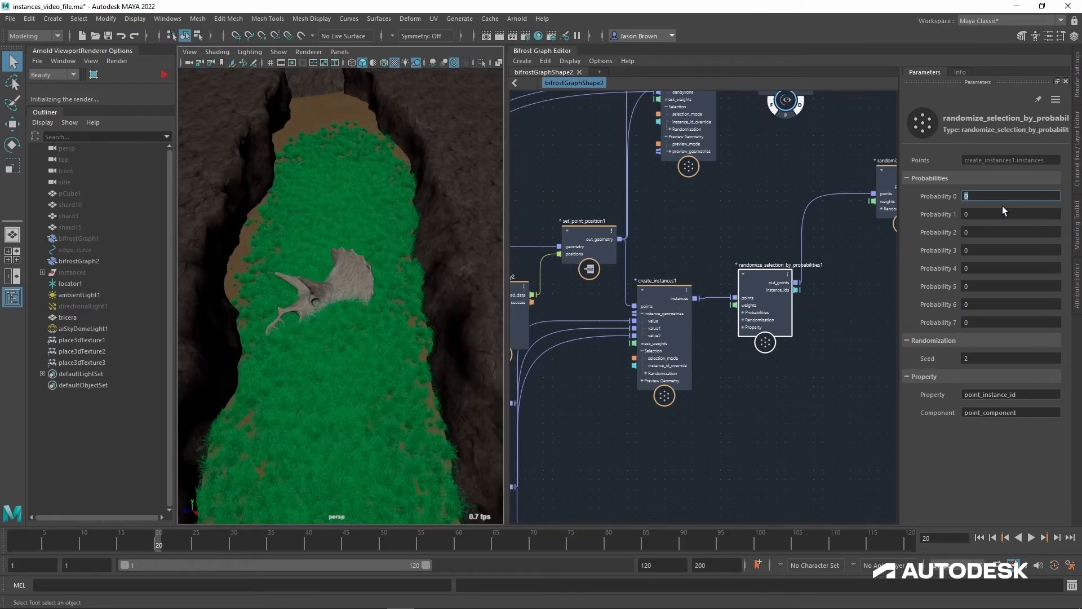
left_click(994, 217)
type("0.1")
key("Return")
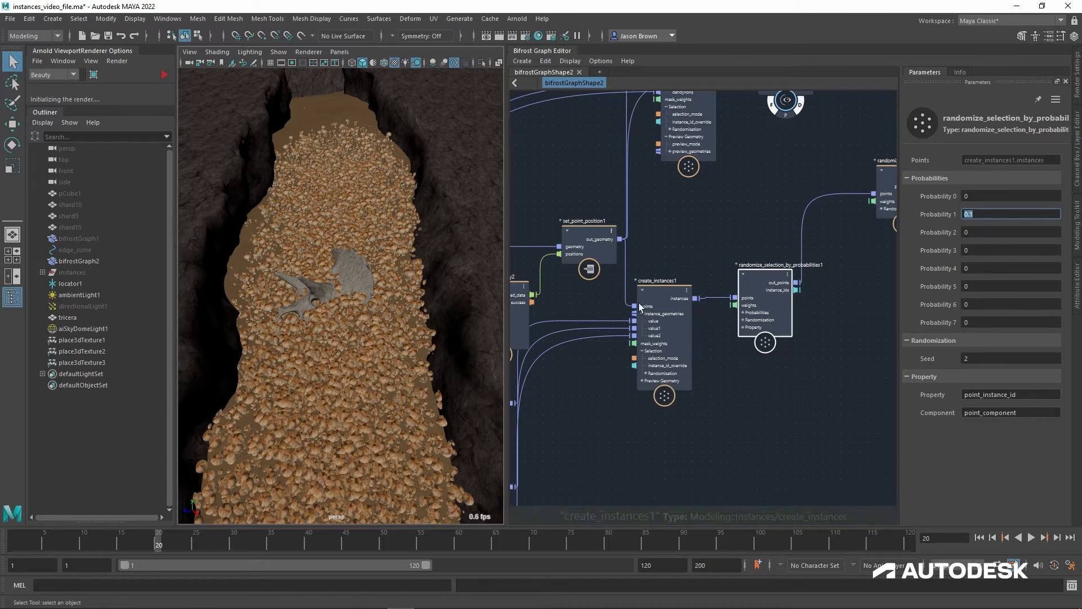
left_click(989, 197)
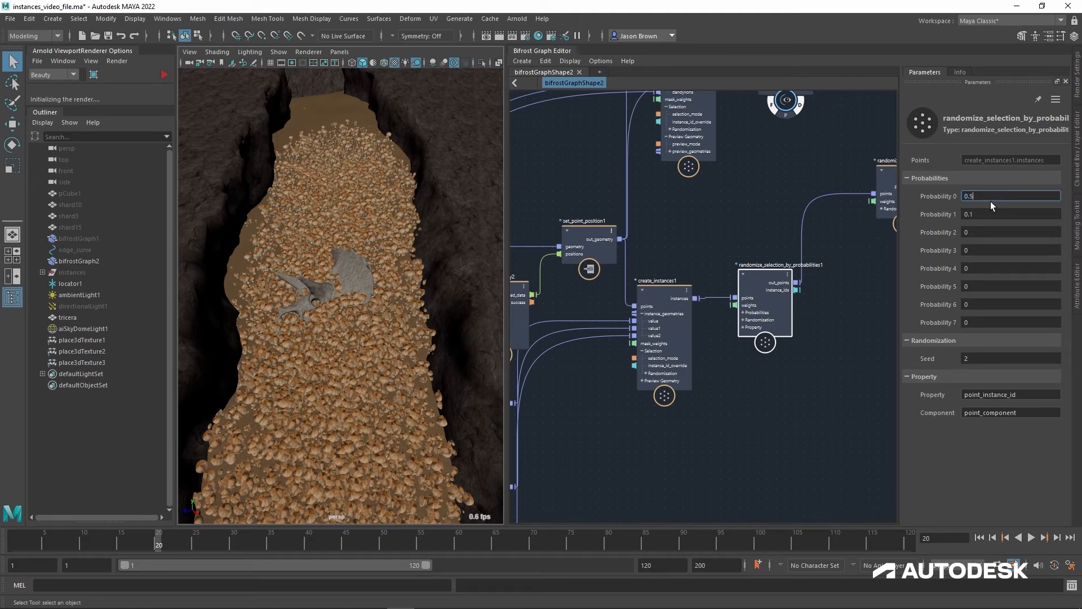
key("Return")
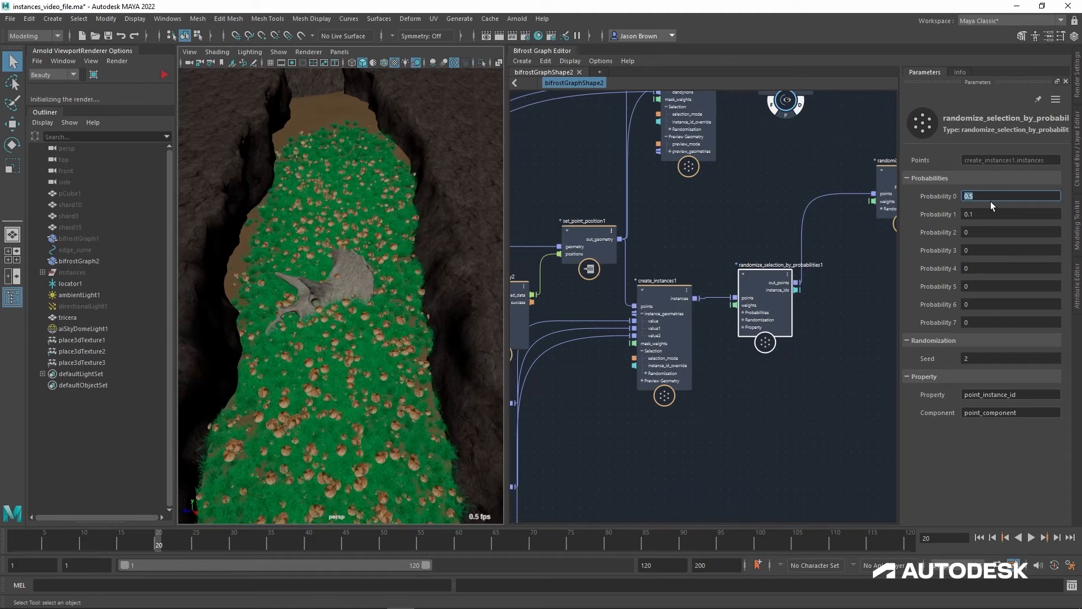
Step: Reduce Probability 1 to 0.05 and inspect the scatter from above the skull
key("Tab")
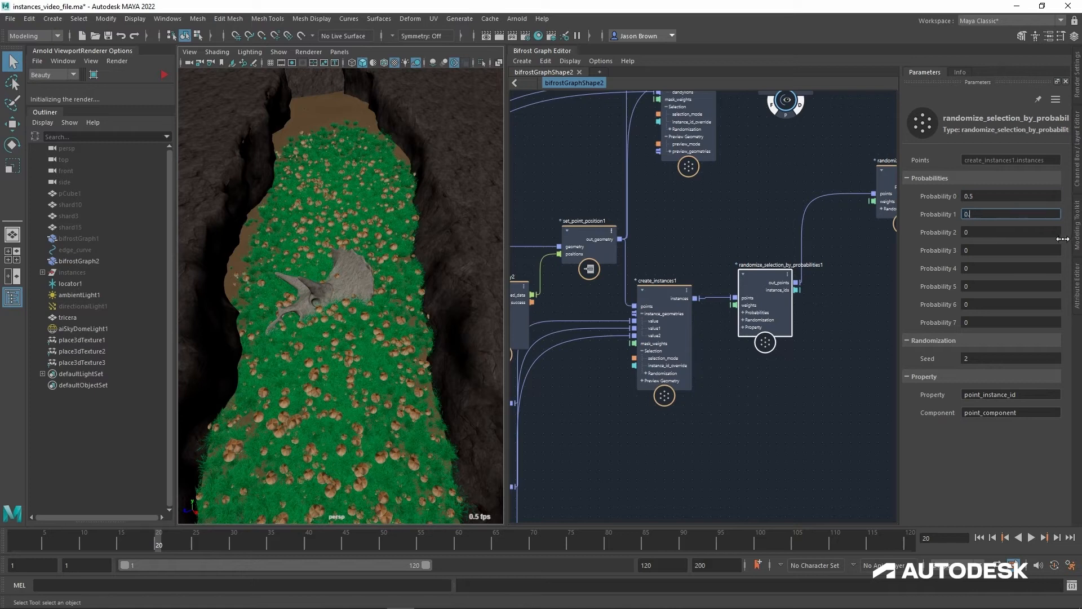
key("Return")
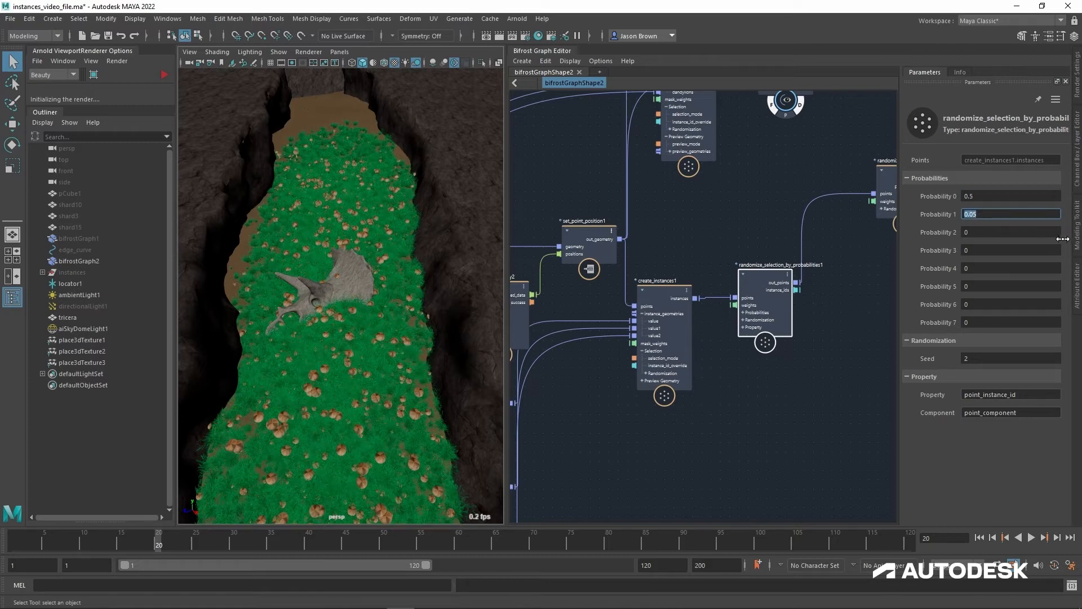
left_click_drag(360, 227, 356, 237, "alt")
middle_click_drag(357, 237, 357, 197, "alt")
right_click_drag(357, 197, 394, 199, "alt")
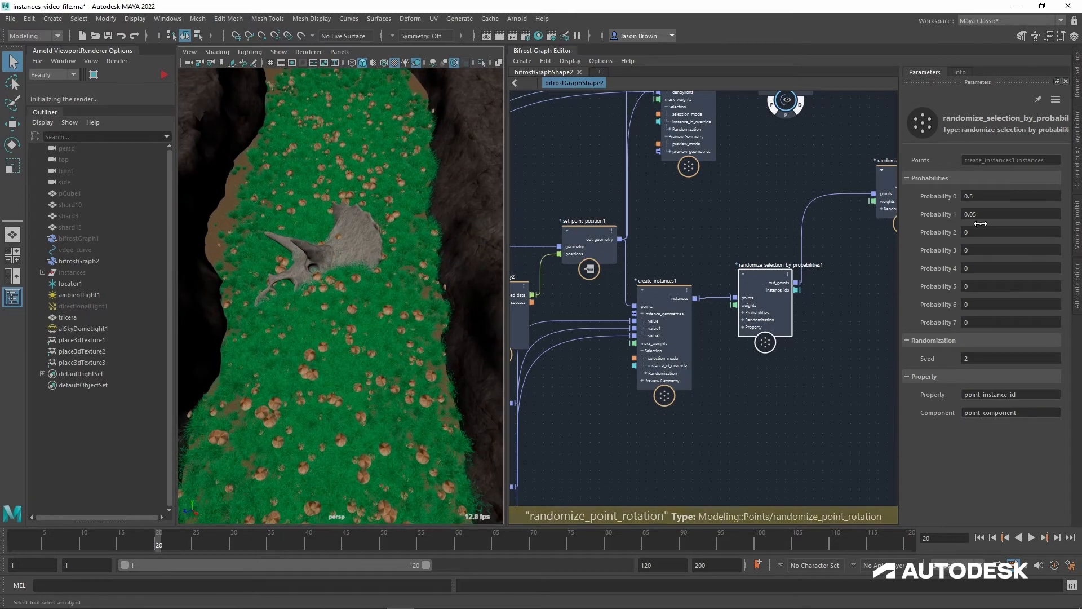
Step: Adjust Probability 1 to 0.048, try Probability 0 at 0, and set Probability 0 to 1
left_click_drag(981, 219, 1005, 218, "ctrl")
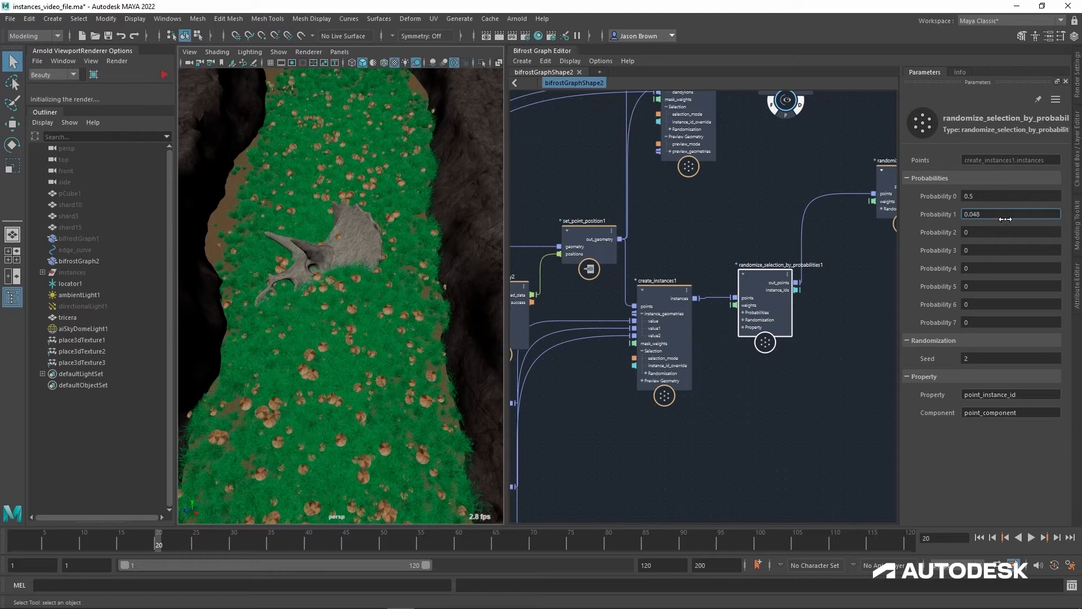
left_click(988, 201)
type("0")
key("Return")
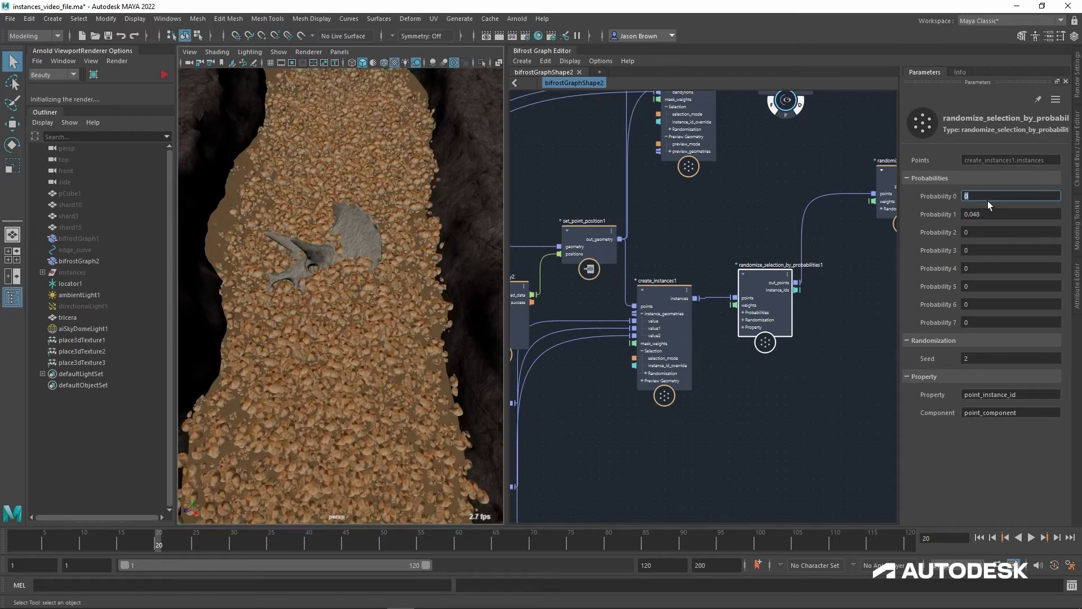
type("1")
key("Return")
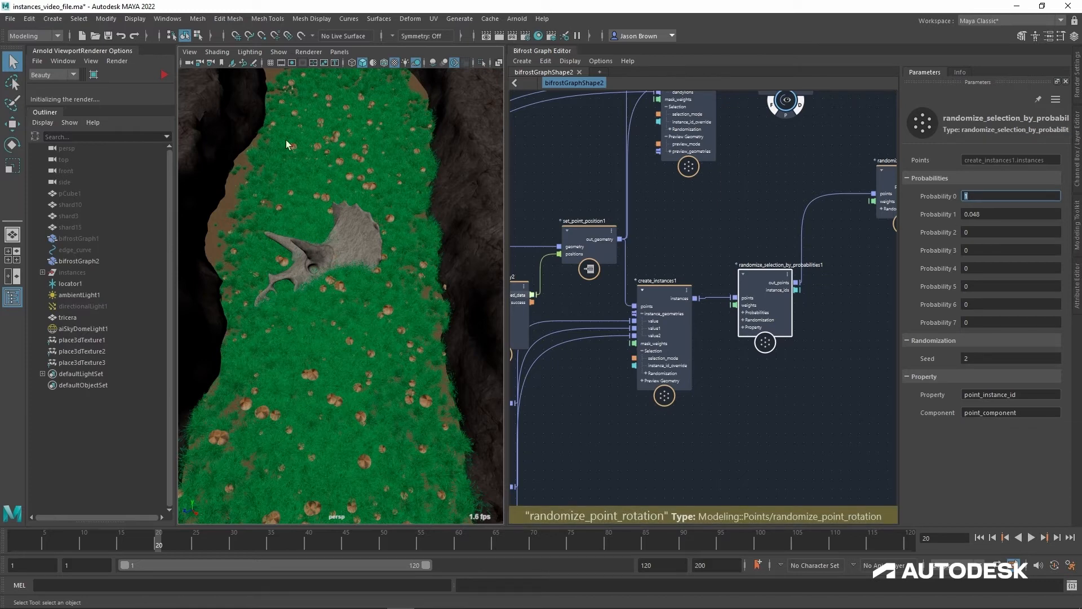
Step: Set Probability 1 to 0.0705 and Probability 2 to 0.06, and inspect the plant mix along the canyon ground
left_click_drag(985, 217, 1037, 242)
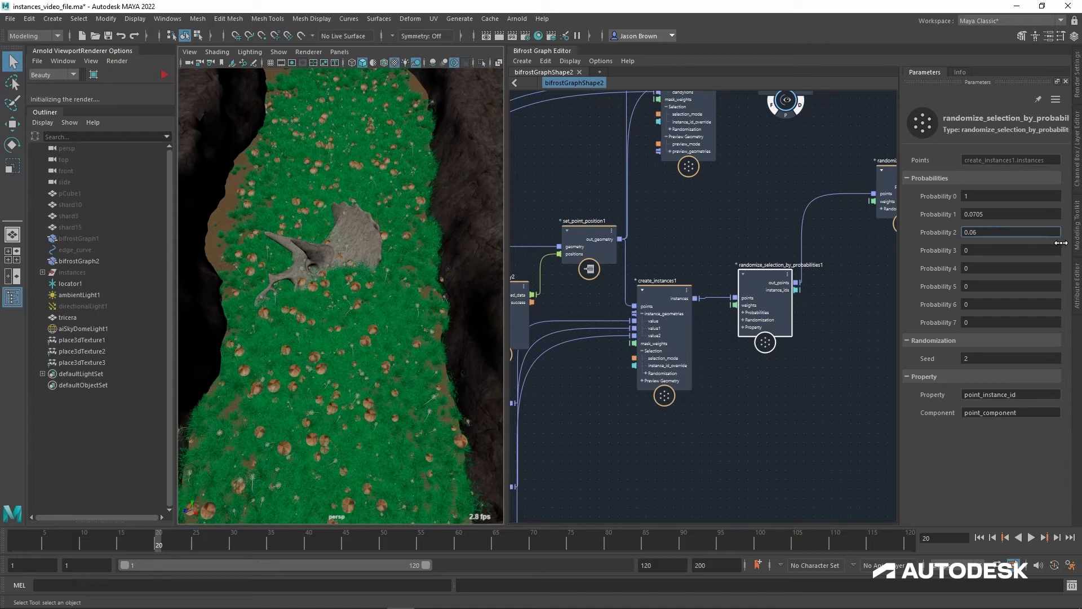
left_click_drag(349, 345, 343, 293, "alt")
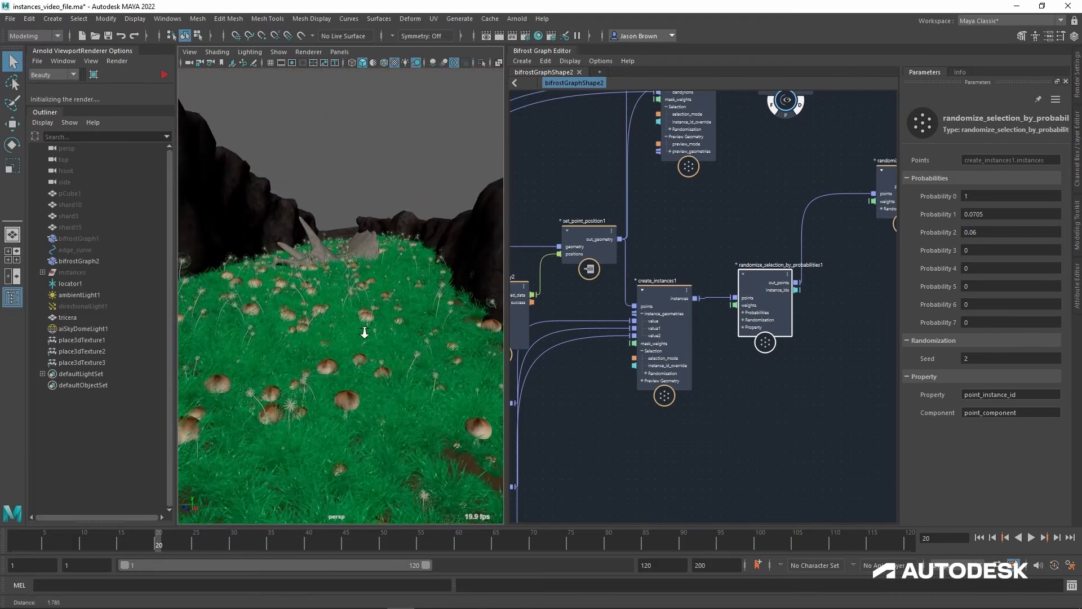
right_click_drag(343, 304, 367, 361, "alt")
left_click_drag(366, 361, 396, 305, "alt")
left_click_drag(414, 342, 418, 331, "alt")
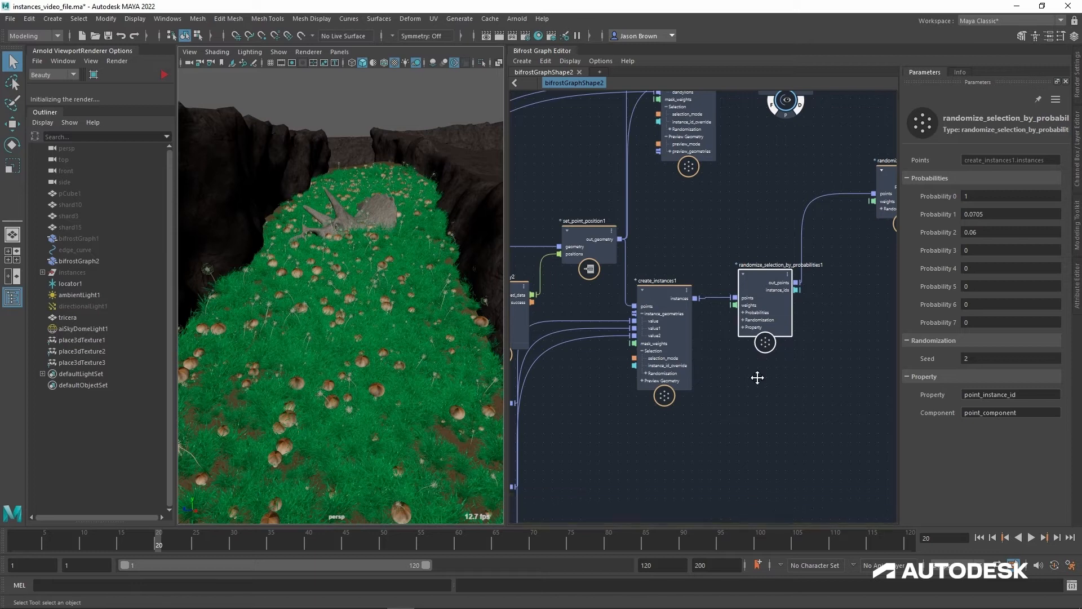
Step: Place the fractal_noise_field node directly below create_instances1 in the graph
middle_click_drag(753, 371, 803, 333, "alt")
left_click_drag(576, 241, 570, 218)
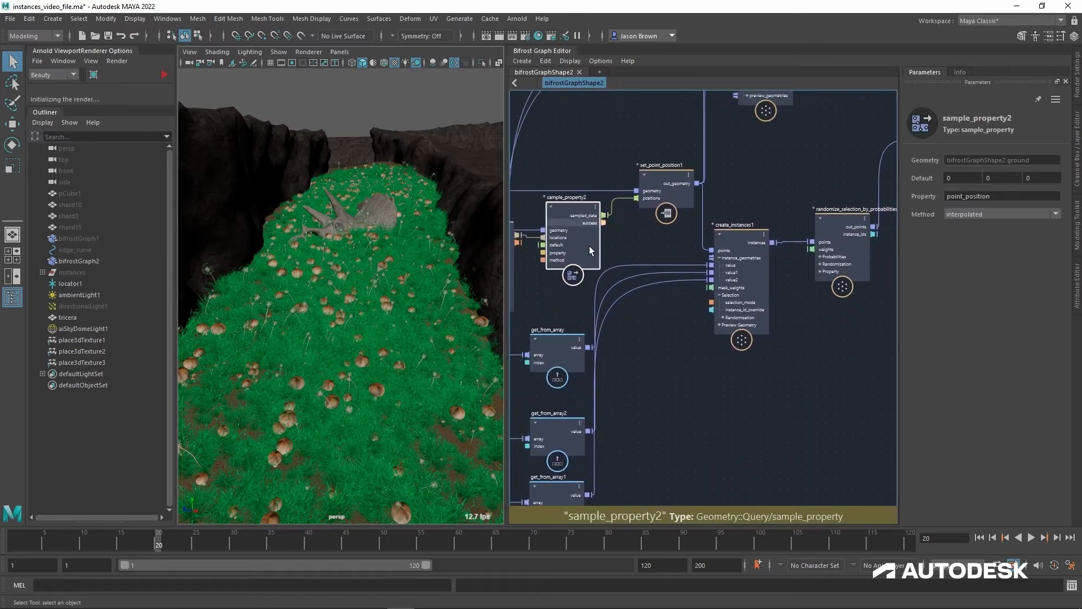
mouse_move(691, 411)
middle_mouse_down("alt")
mouse_move(671, 305)
mouse_move(632, 276)
middle_mouse_up("alt")
mouse_move(671, 309)
middle_mouse_down("alt")
mouse_move(658, 290)
mouse_move(648, 212)
middle_mouse_up("alt")
left_click_drag(606, 401, 654, 137)
middle_click_drag(736, 148, 719, 410, "alt")
middle_click_drag(801, 417, 916, 212, "alt")
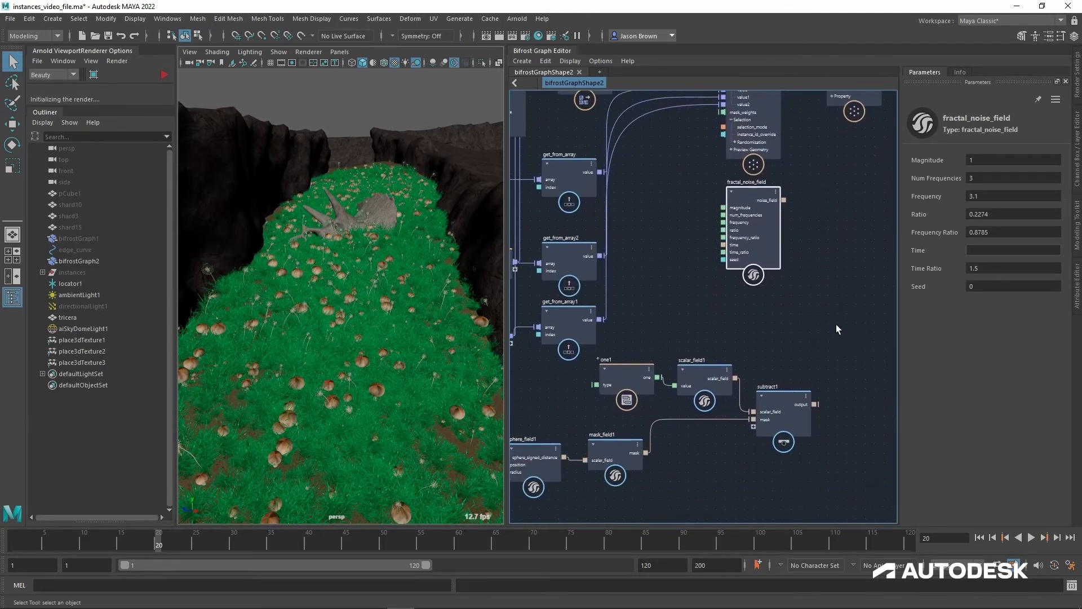
Step: Connect subtract1's output to the weights of randomize_selection_by_probabilities1 and view the scatter around the skull
middle_click_drag(830, 384, 794, 393, "alt")
left_click_drag(780, 415, 769, 258)
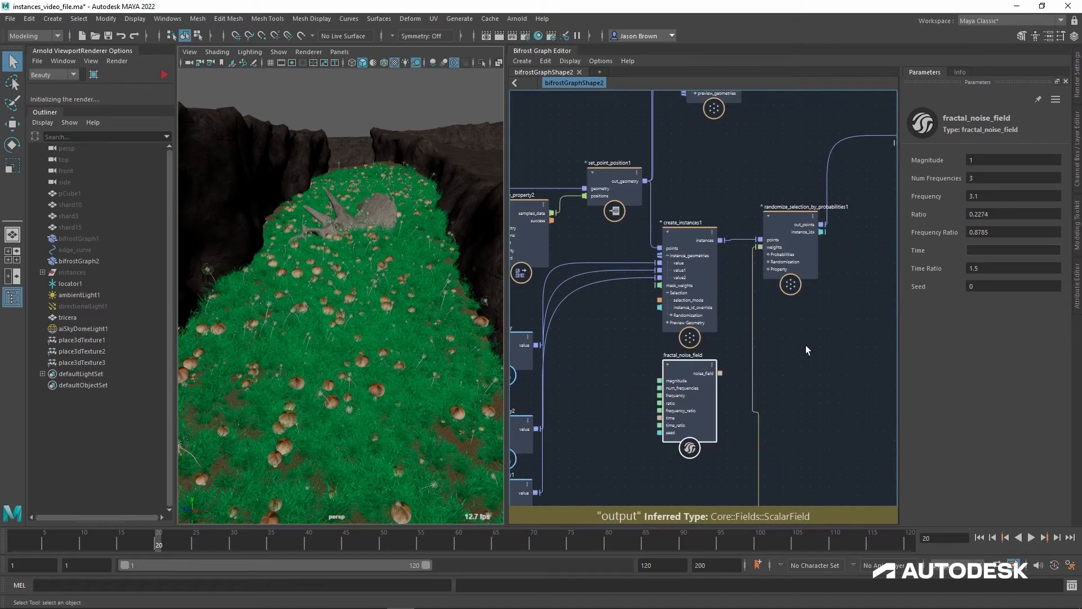
left_click_drag(342, 272, 349, 342, "alt")
middle_click_drag(353, 276, 358, 328, "alt")
right_click_drag(361, 326, 420, 308, "alt")
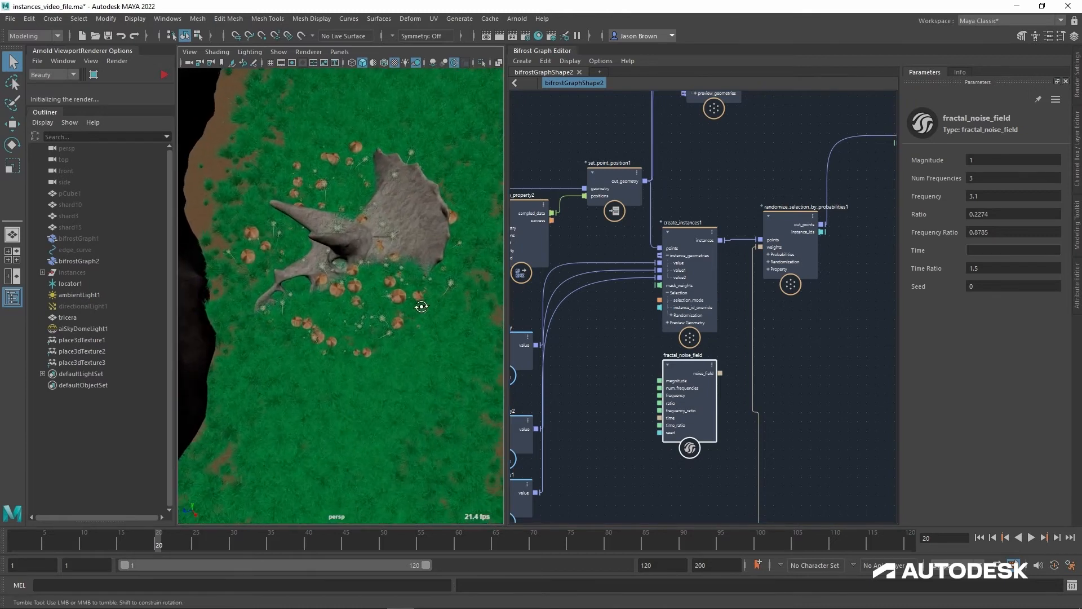
left_click_drag(421, 308, 421, 302, "alt")
Step: Replace the weights input of randomize_selection_by_probabilities1 with mask_field1's mask and view the ground from above
left_click_drag(784, 220, 802, 219)
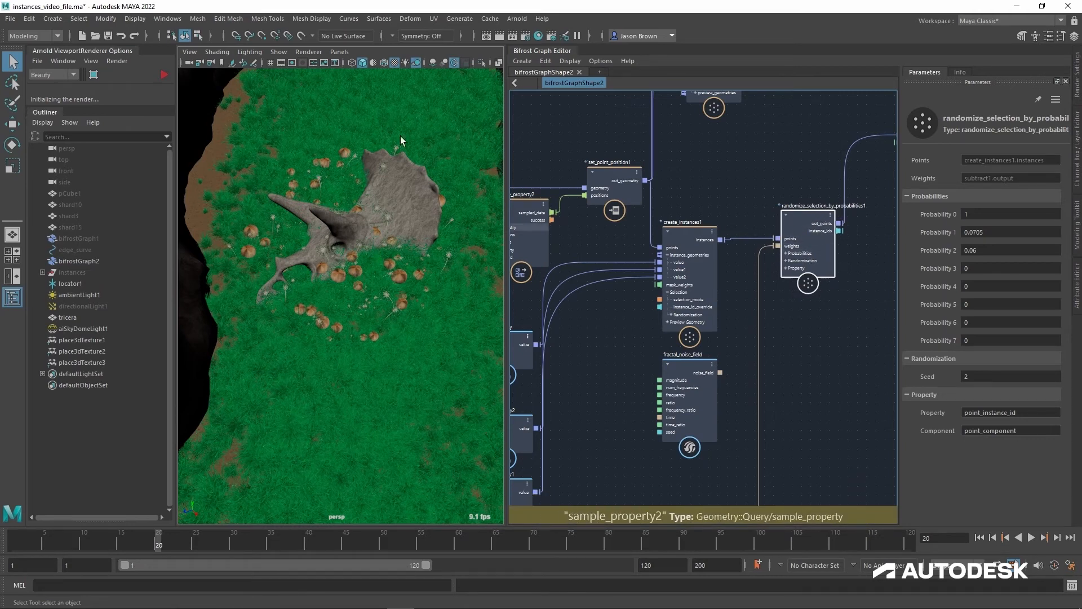
middle_click_drag(787, 398, 780, 137, "alt")
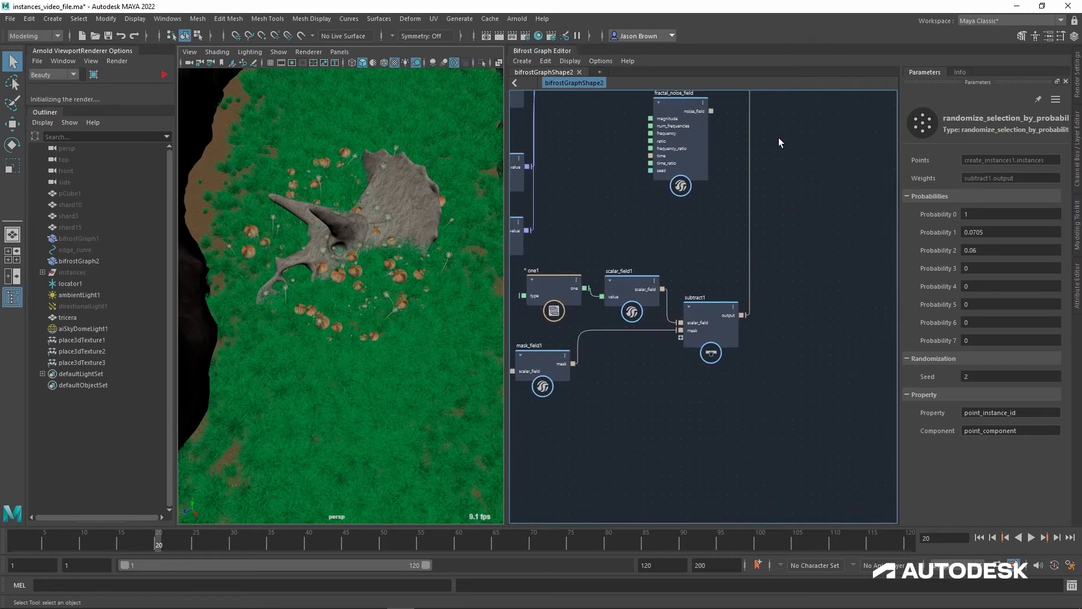
middle_click_drag(795, 265, 842, 294, "alt")
left_click_drag(620, 393, 707, 259)
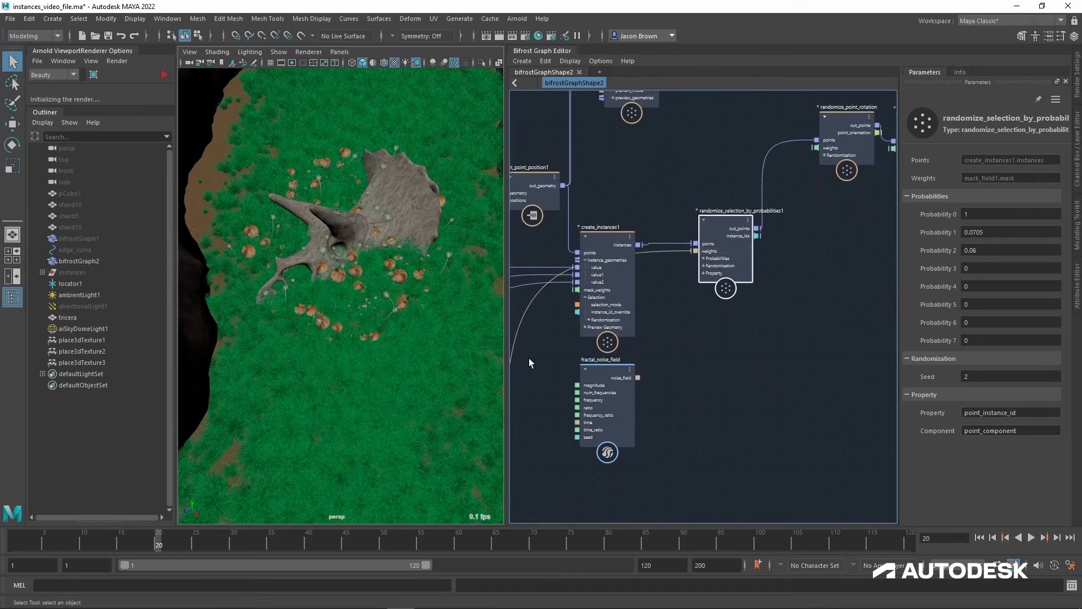
middle_click_drag(386, 343, 324, 388, "alt")
right_click_drag(323, 388, 290, 374, "alt")
middle_click_drag(289, 374, 314, 382, "alt")
left_click_drag(314, 382, 336, 320, "alt")
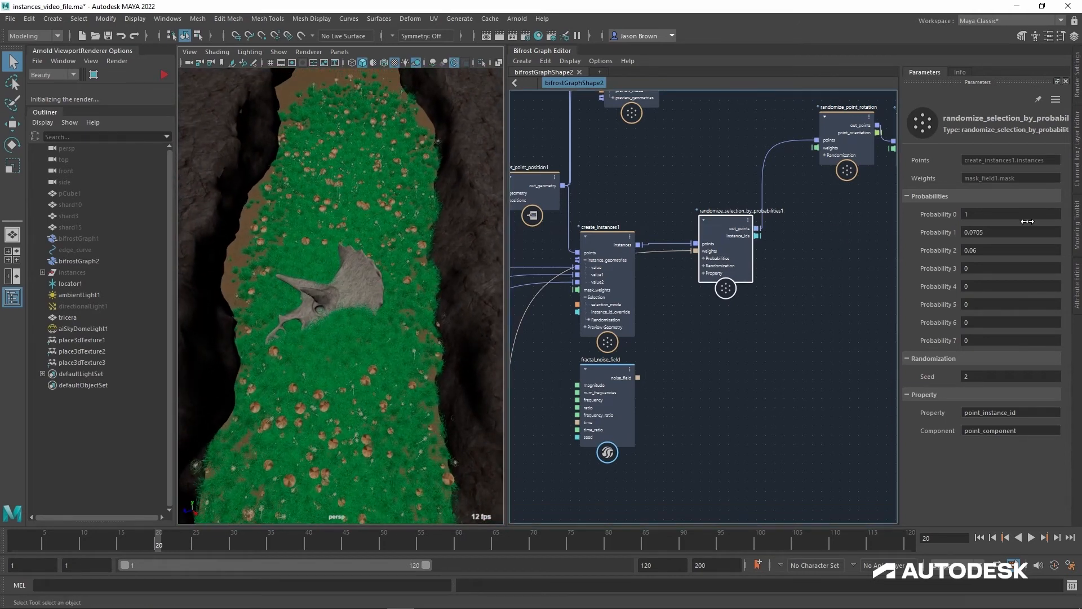
Step: Set Probability 1 to 0.05169 and Probability 2 to 0.1273, and check the scatter from above
mouse_move(1004, 245)
left_mouse_down()
mouse_move(1073, 245)
mouse_move(992, 245)
mouse_move(1081, 259)
mouse_move(1014, 259)
left_mouse_up()
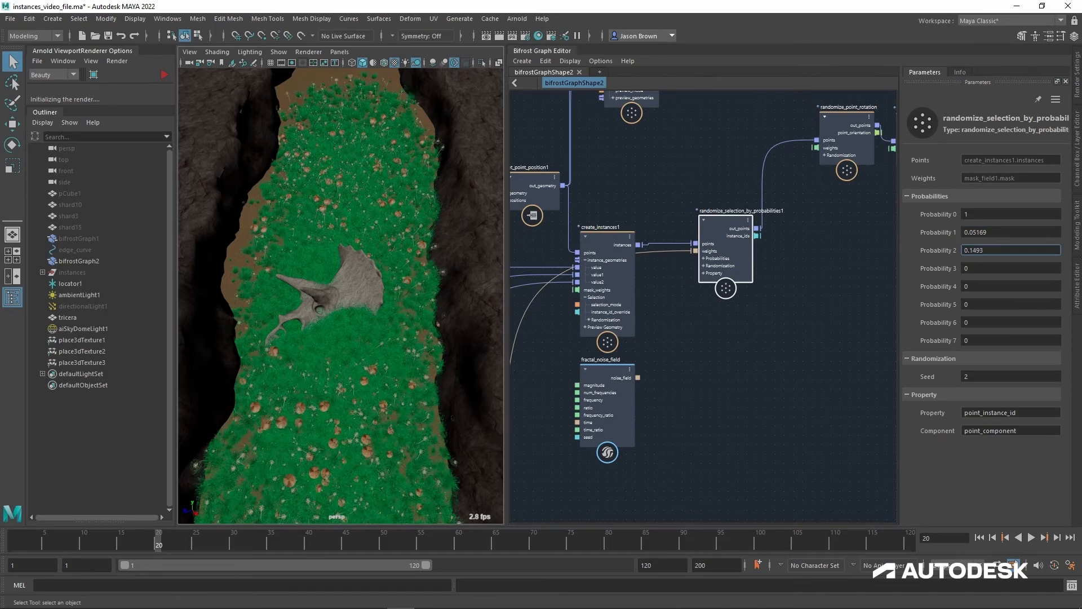
mouse_move(998, 221)
left_mouse_down()
mouse_move(912, 221)
mouse_move(995, 221)
left_mouse_up()
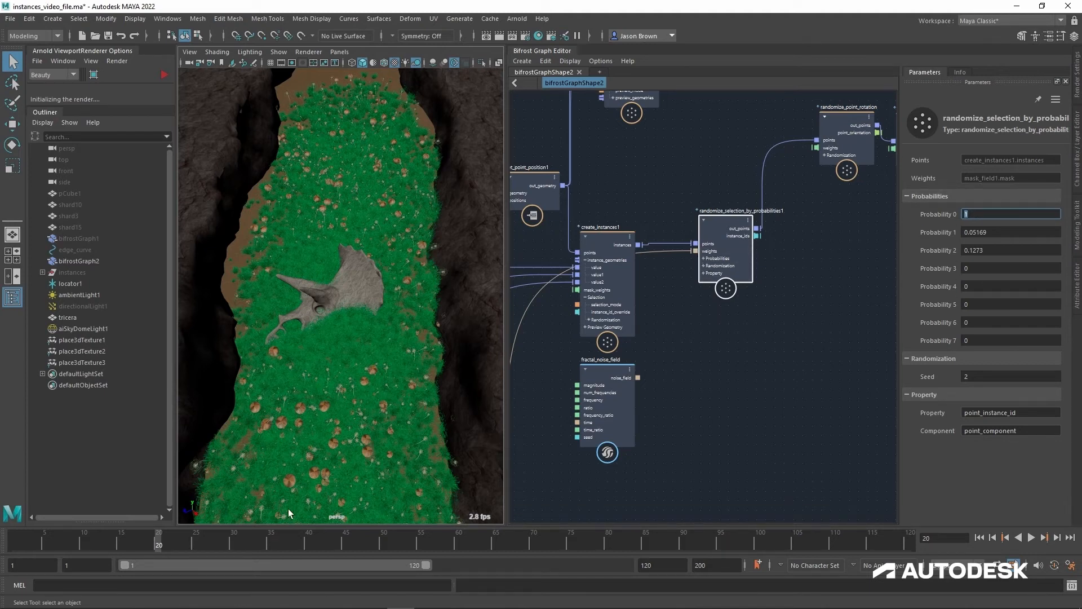
middle_click_drag(338, 433, 364, 411, "alt")
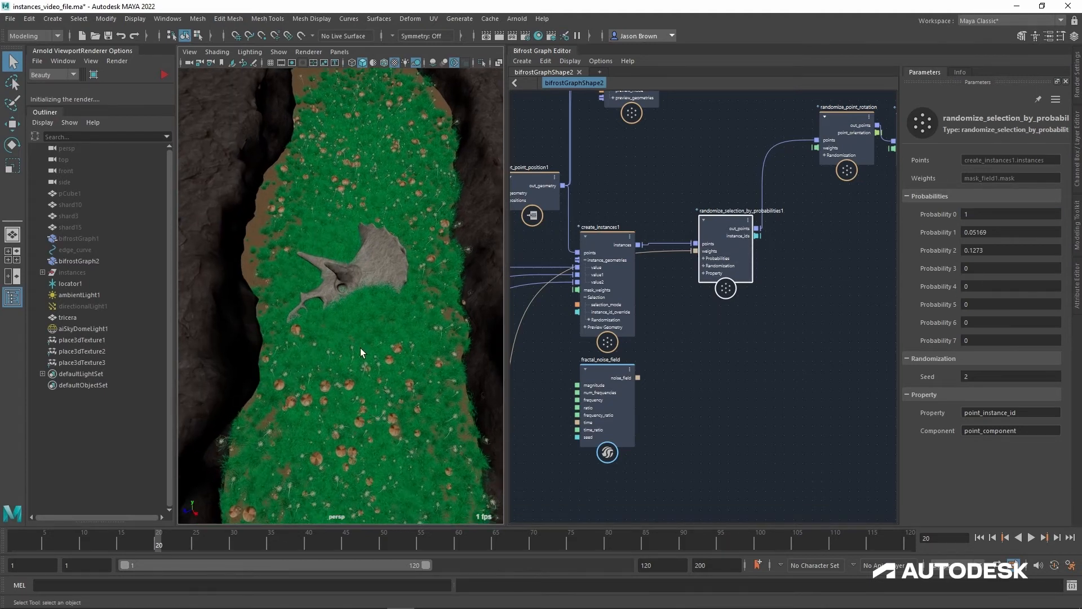
Step: Reconnect subtract1's output to the weights of randomize_selection_by_probabilities1 in place of the mask_field1 mask
middle_click_drag(694, 389, 710, 312, "alt")
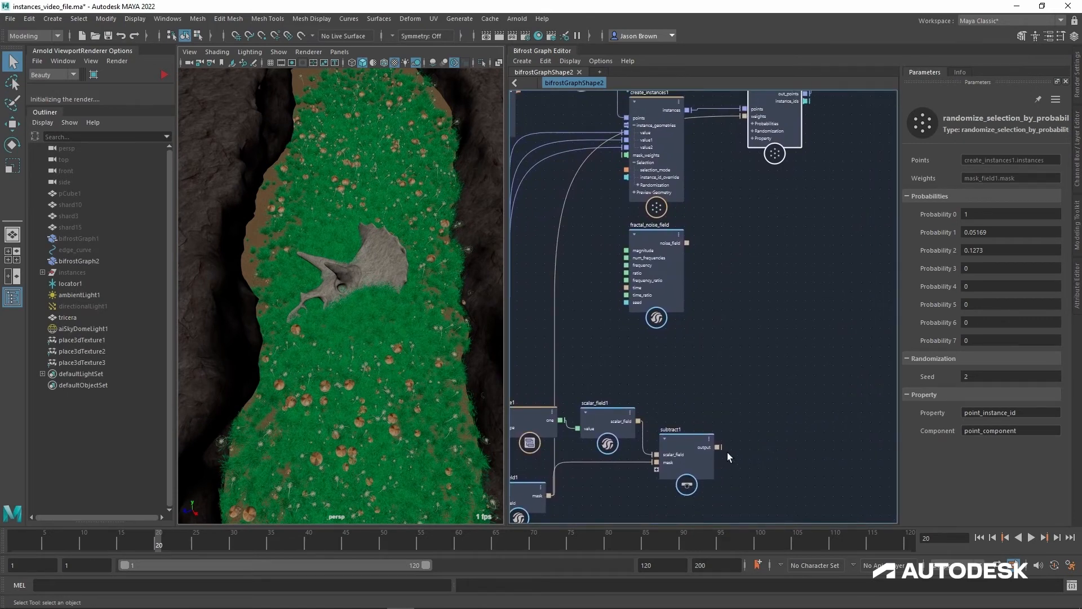
left_click_drag(727, 452, 743, 341)
left_click_drag(747, 270, 749, 270)
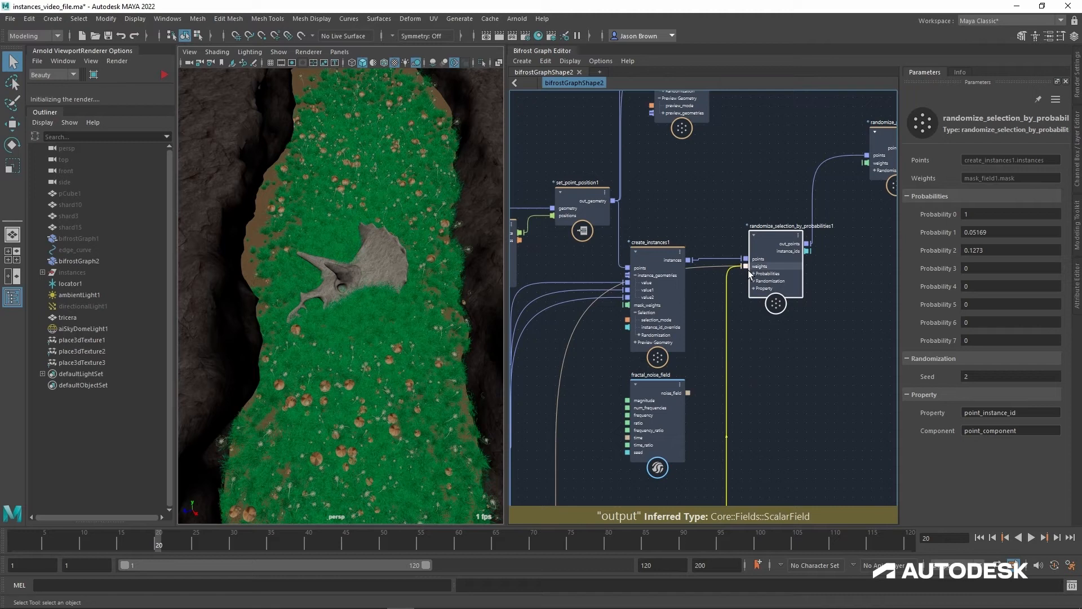
middle_click_drag(783, 392, 778, 222, "alt")
Step: Connect fractal_noise_field's noise_field output to the weights of randomize_selection_by_probabilities1
middle_click_drag(795, 327, 784, 433, "alt")
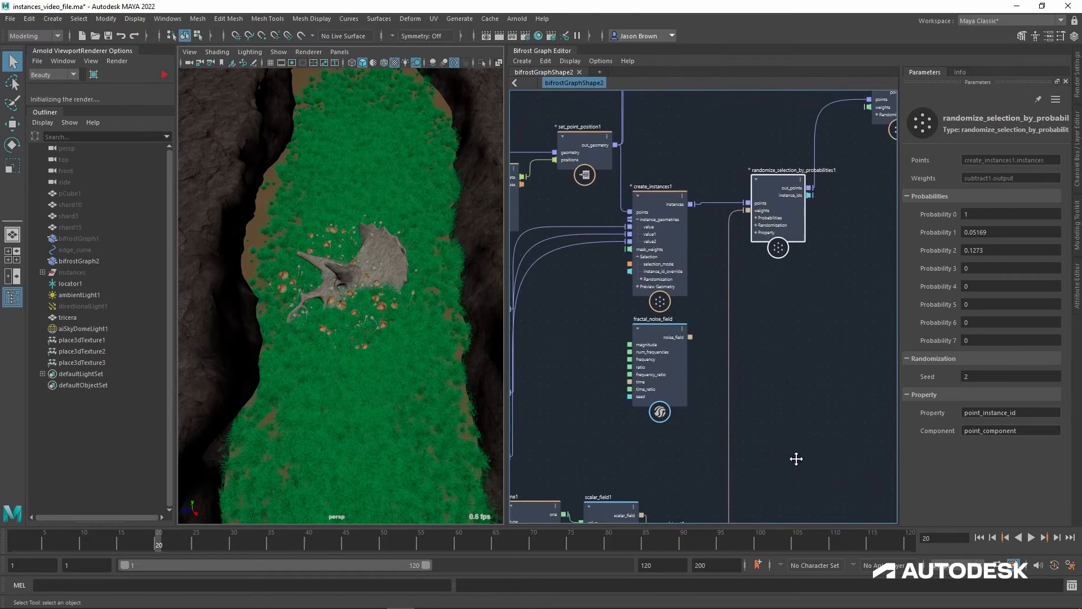
middle_click_drag(733, 361, 730, 428, "alt")
left_click_drag(684, 392, 754, 265)
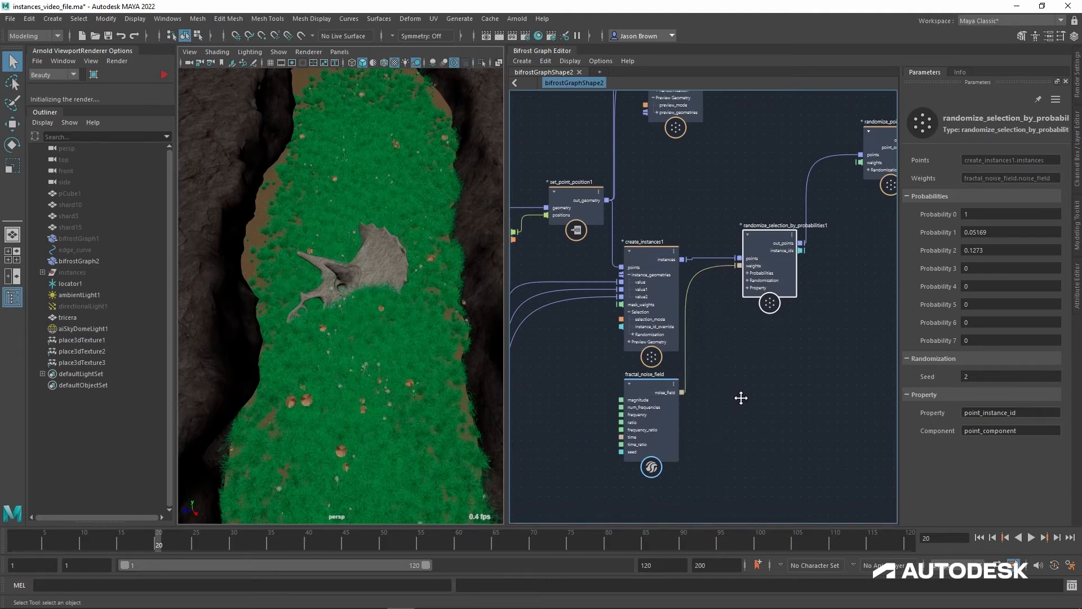
Step: Set fractal_noise_field's Magnitude to 5.933, Frequency to 2.009 and Ratio to 0.5722
middle_click_drag(739, 393, 739, 419, "alt")
left_click(679, 411)
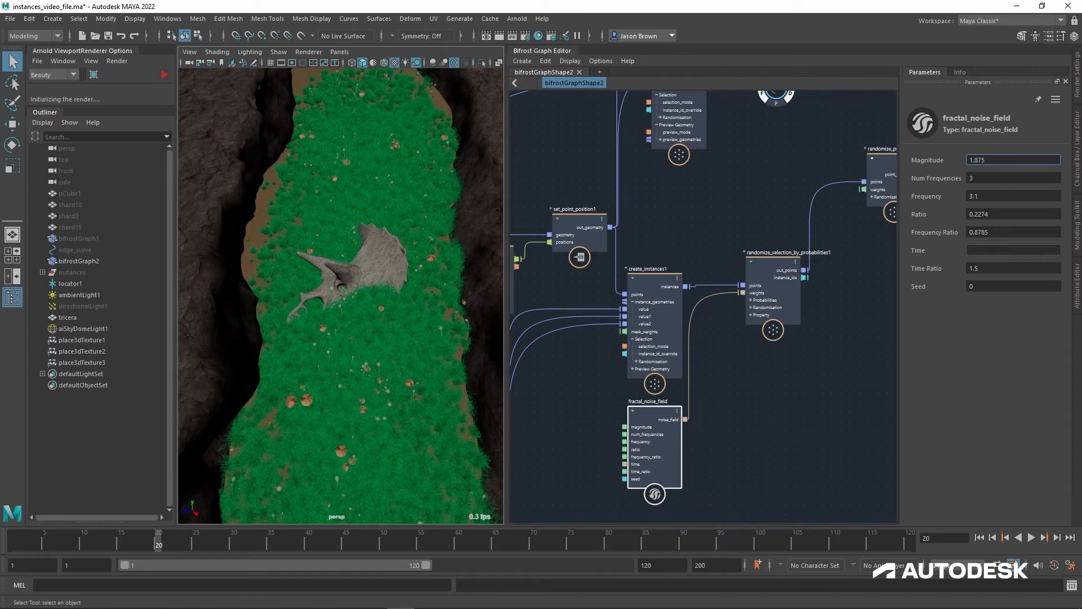
left_click_drag(984, 161, 1055, 161, "ctrl")
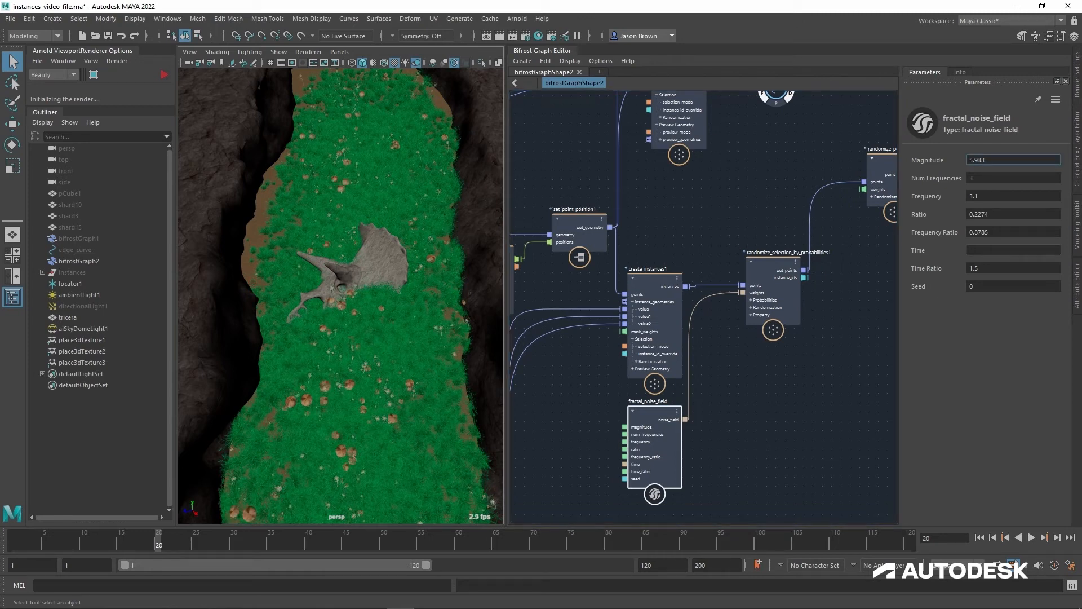
left_click_drag(1002, 206, 953, 205, "ctrl")
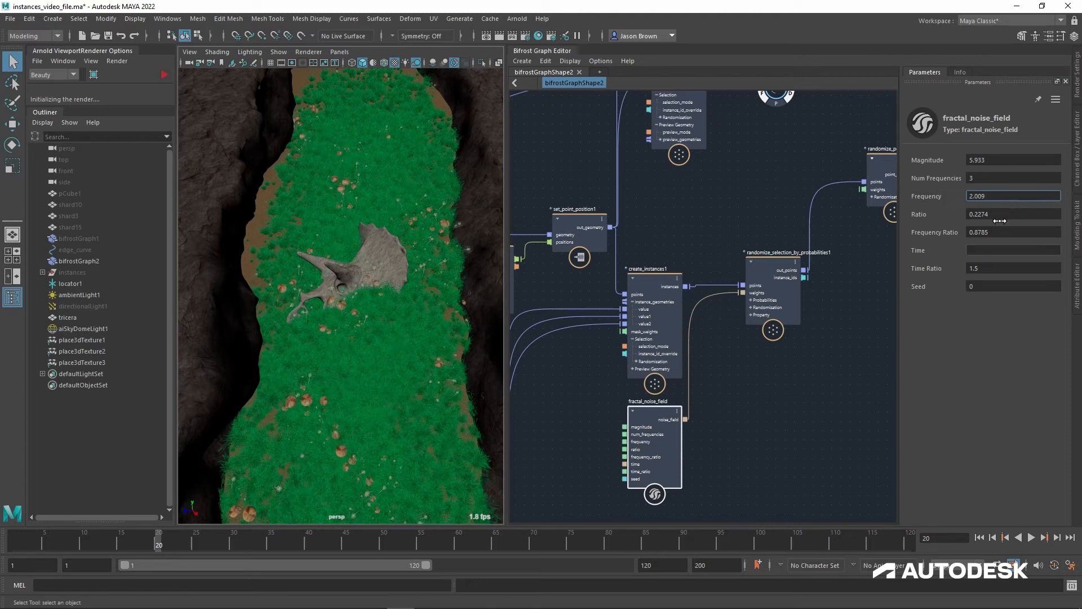
left_click_drag(996, 225, 1022, 225, "ctrl")
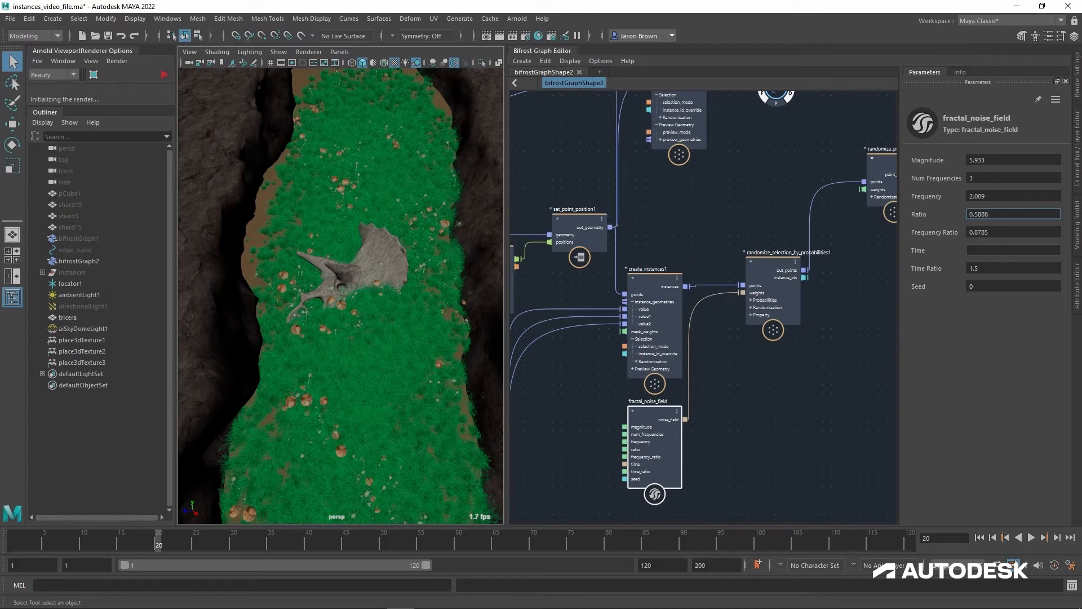
Step: Examine how the mushrooms and dandelions are distributed around the skull, from above and up close
left_click(770, 251)
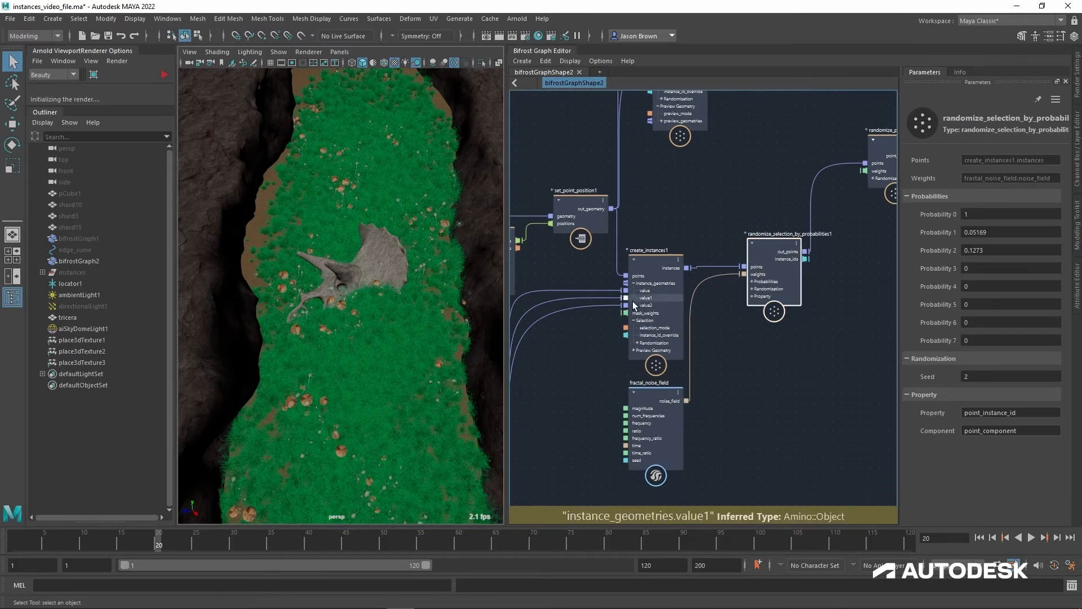
middle_click_drag(435, 327, 441, 224, "alt")
left_click_drag(450, 315, 436, 271, "alt")
middle_click_drag(403, 300, 406, 353, "alt")
right_click_drag(416, 320, 470, 333, "alt")
middle_click_drag(470, 333, 433, 301, "alt")
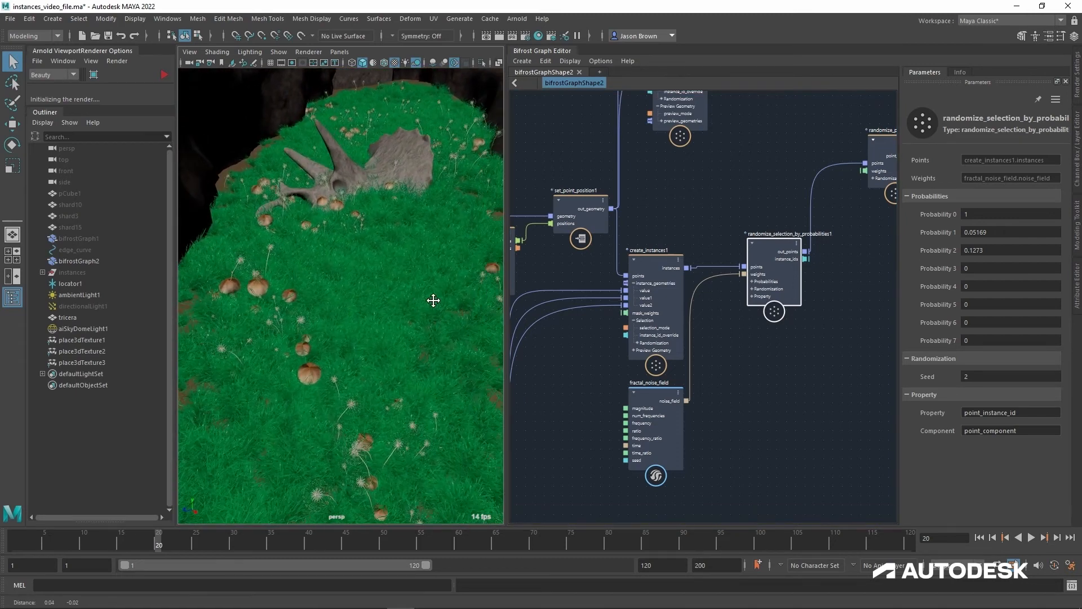
right_click_drag(433, 300, 422, 296, "alt")
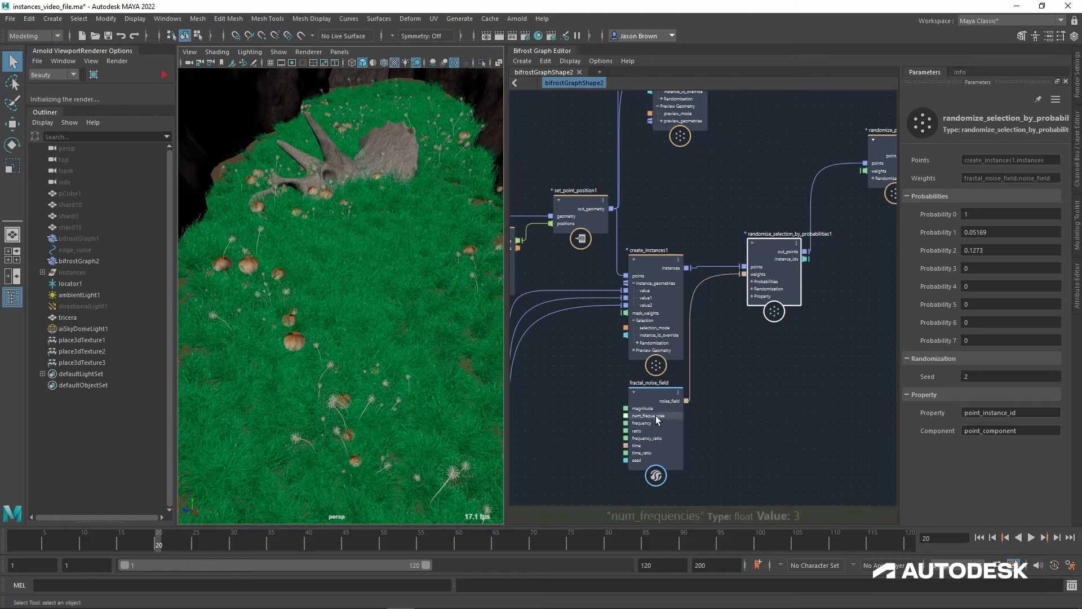
Step: Collapse fractal_noise_field, duplicate mask_field1 and place the copy just beside fractal_noise_field
left_click(633, 393)
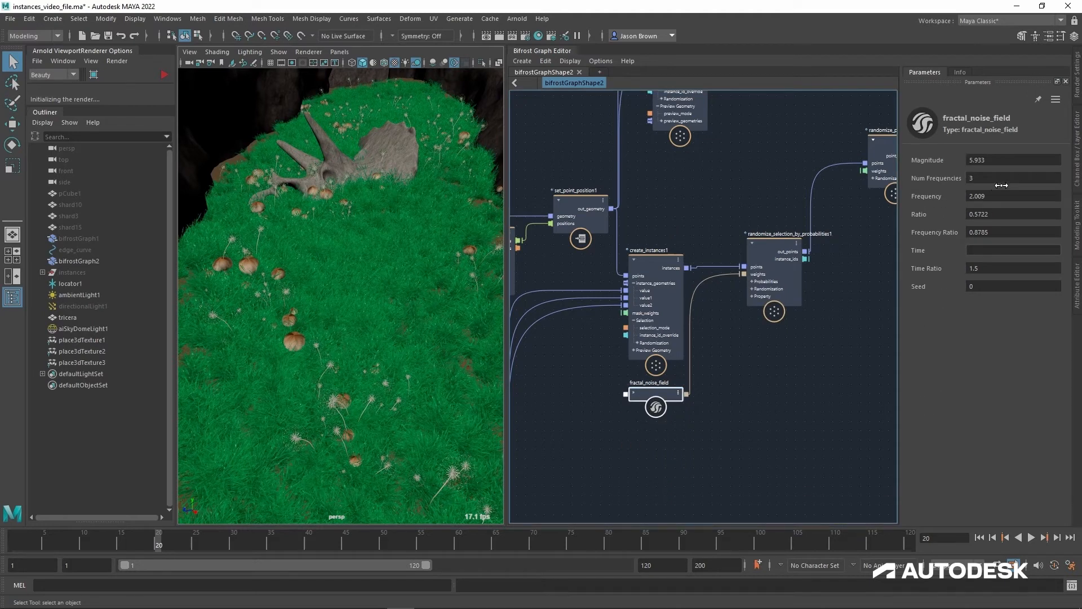
middle_click_drag(788, 398, 828, 274, "alt")
middle_click_drag(720, 371, 769, 266, "alt")
left_click(598, 421)
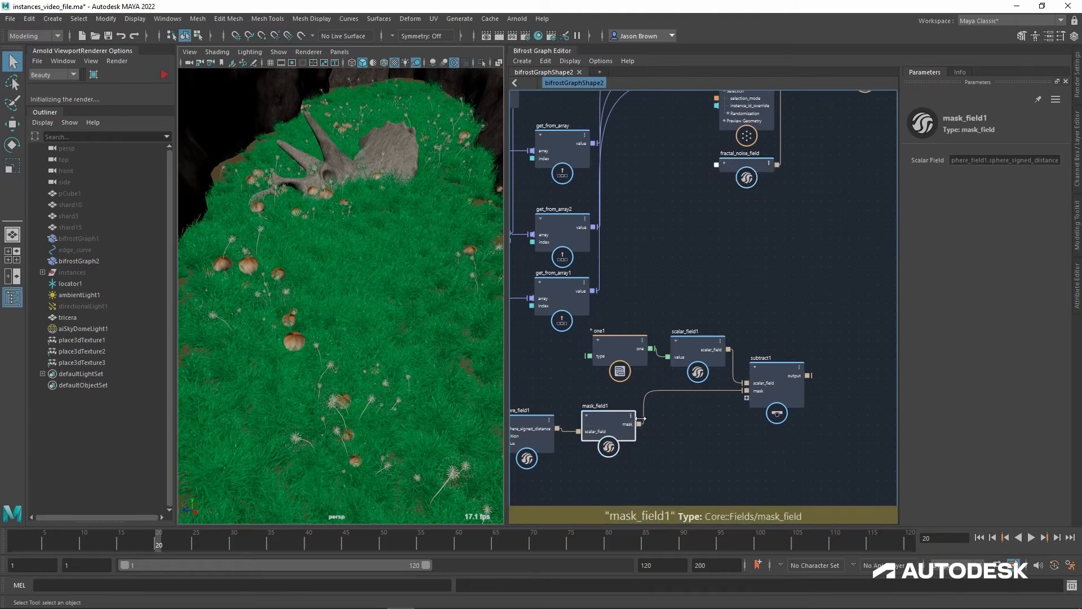
key("ctrl+v")
middle_click_drag(833, 209, 727, 332, "alt")
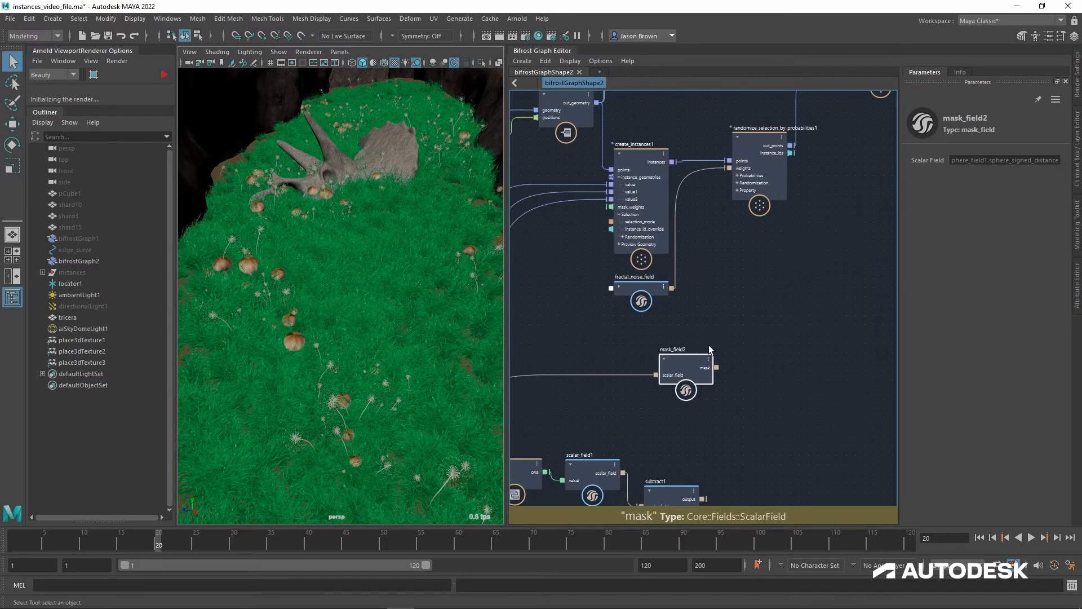
left_click_drag(674, 362, 712, 313)
Step: Feed fractal_noise_field's noise_field into mask_field2's scalar_field, and mask_field2's mask into the weights of randomize_selection_by_probabilities1
left_click(693, 324)
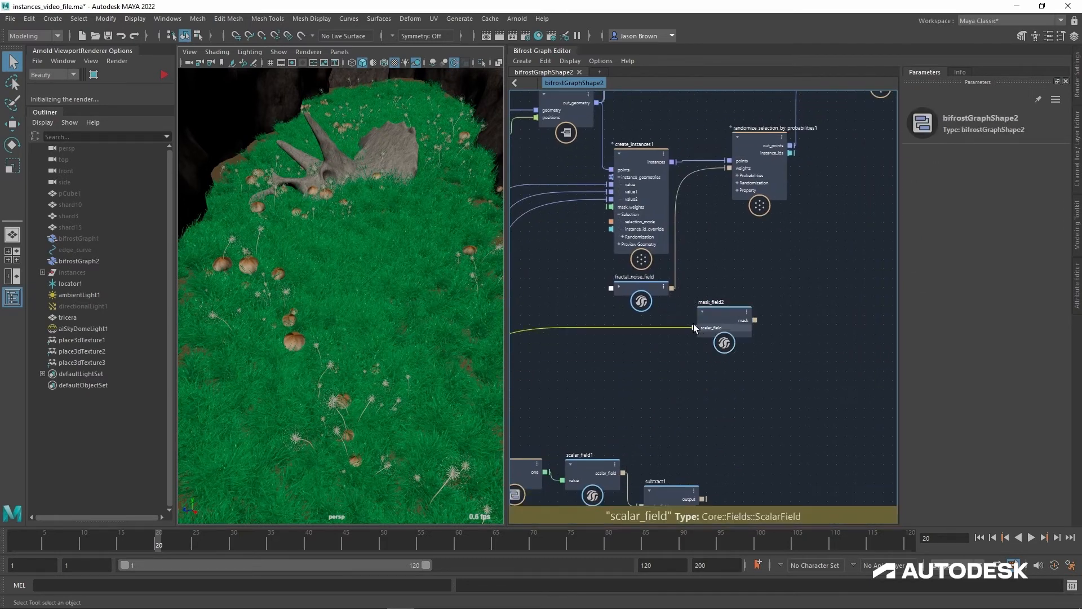
left_click(647, 295)
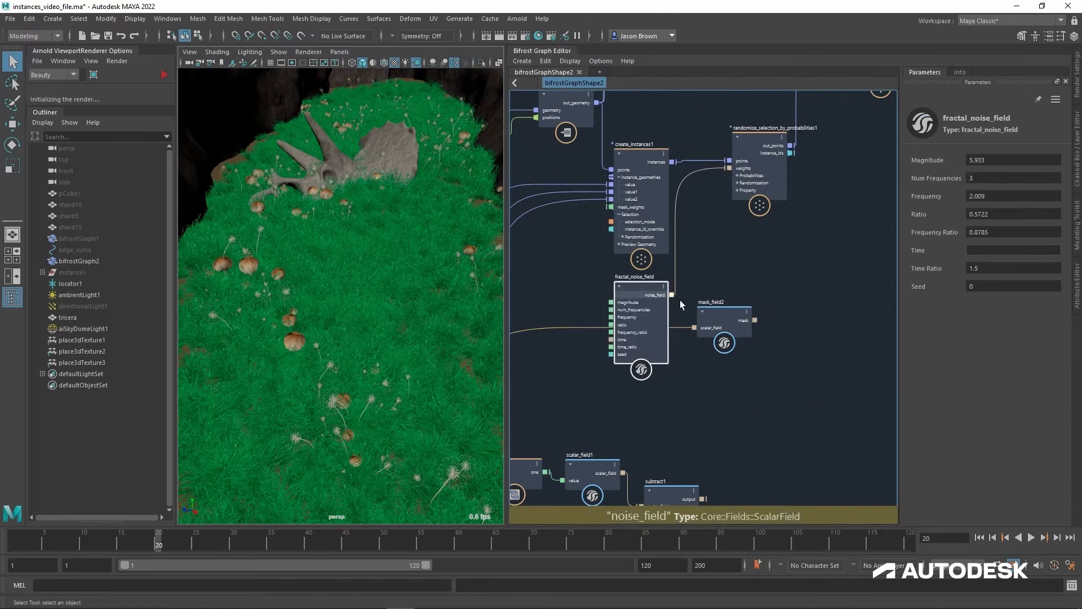
left_click_drag(673, 295, 703, 335)
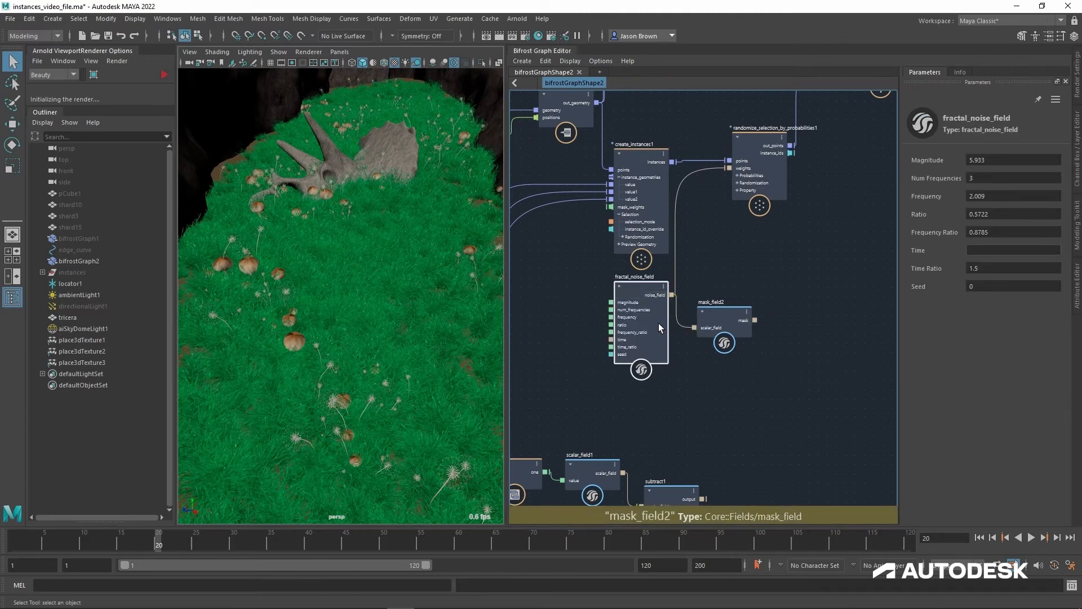
left_click_drag(641, 292, 600, 296)
left_click(729, 320)
left_click_drag(728, 320, 680, 294)
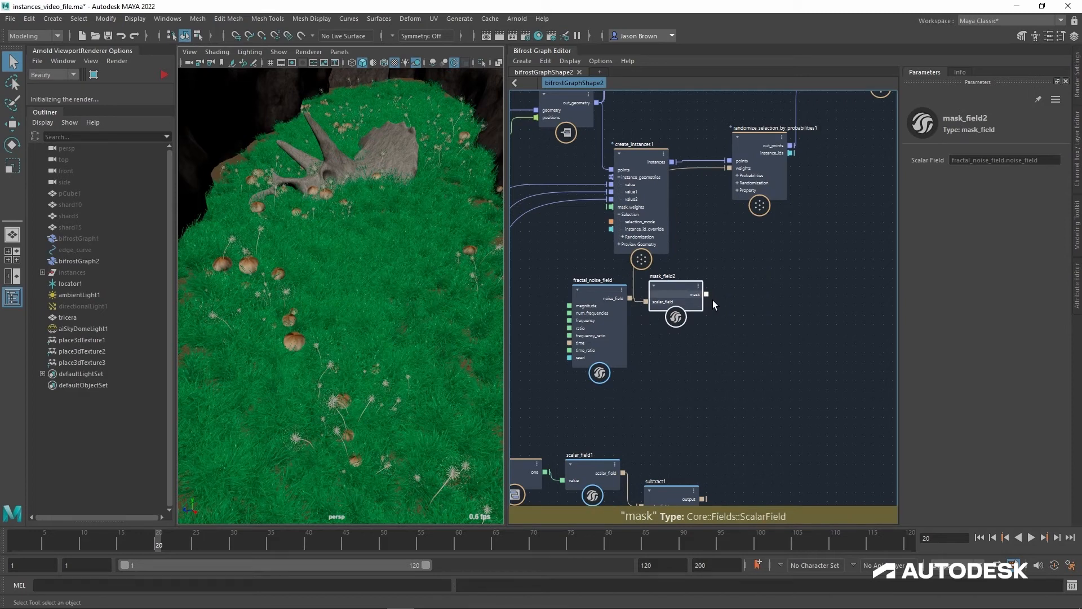
left_click_drag(734, 175, 735, 175)
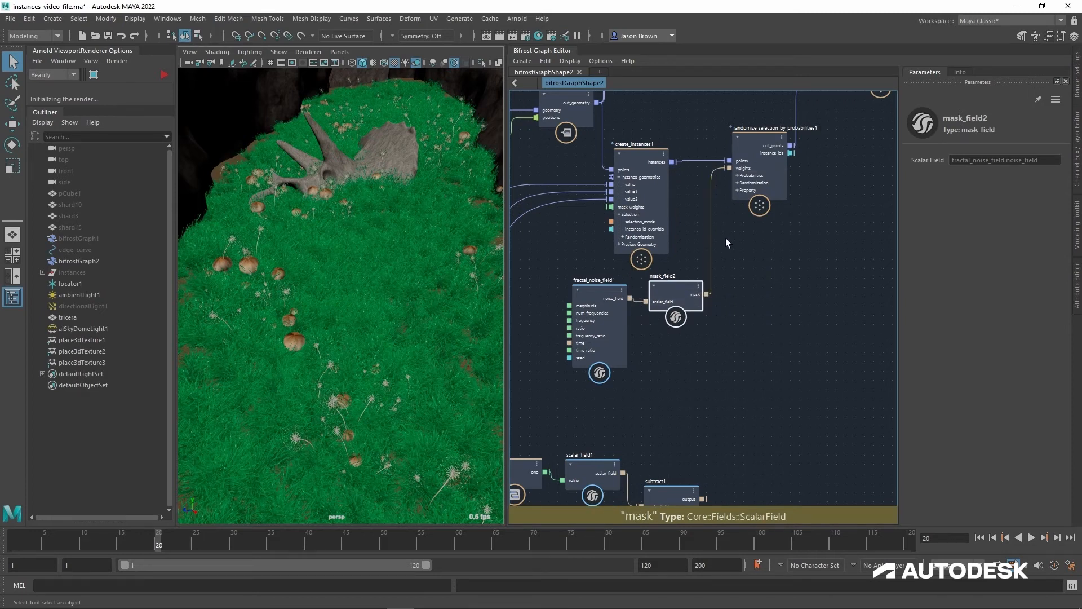
Step: Set fractal_noise_field's Frequency to 0.9651 and check the scatter from above and at ground level
left_click_drag(435, 257, 383, 267, "alt")
right_click_drag(380, 265, 304, 254, "alt")
middle_click_drag(363, 265, 366, 312, "alt")
left_click(597, 296)
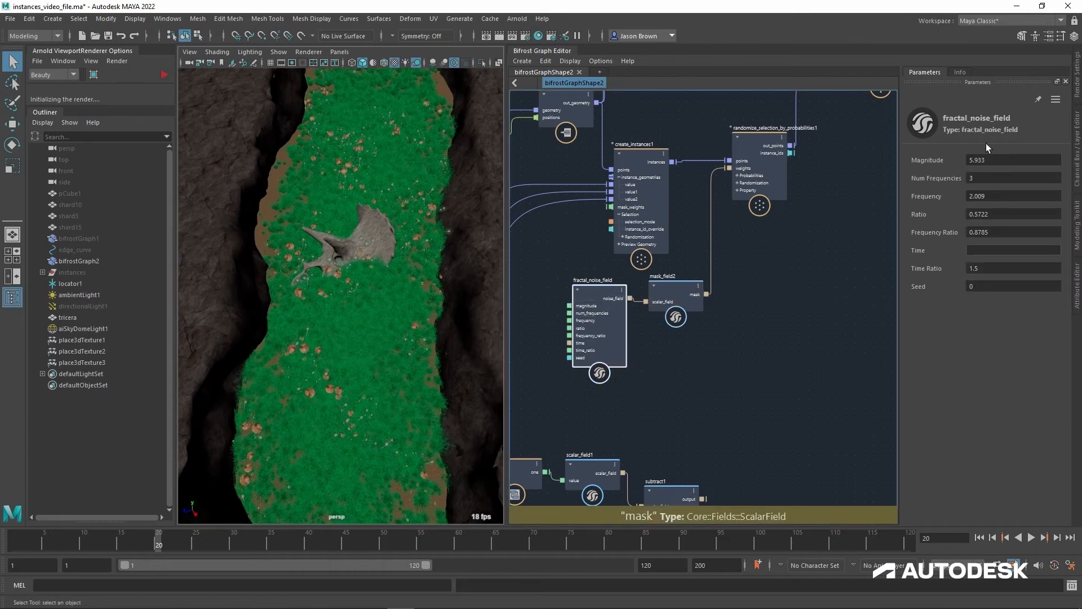
left_click_drag(1003, 205, 914, 206)
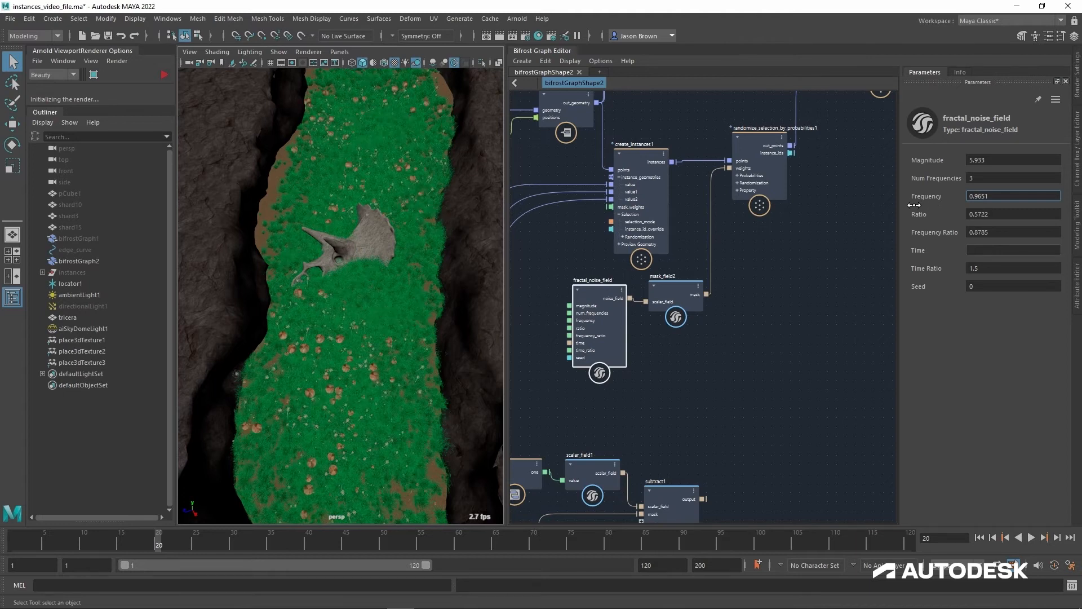
mouse_move(384, 249)
left_mouse_down("alt")
mouse_move(375, 232)
mouse_move(377, 244)
left_mouse_up("alt")
middle_click_drag(377, 244, 391, 263, "alt")
scroll(412, 273, "up", 5)
left_click_drag(410, 271, 434, 252, "alt")
right_click_drag(434, 252, 349, 229, "alt")
middle_click_drag(395, 219, 373, 220, "alt")
Step: Connect create_instances1's instances directly to randomize_point_rotation's points and set create_instances1's Selection Mode to Random
middle_click_drag(762, 243, 751, 374, "alt")
left_click_drag(668, 296, 860, 194)
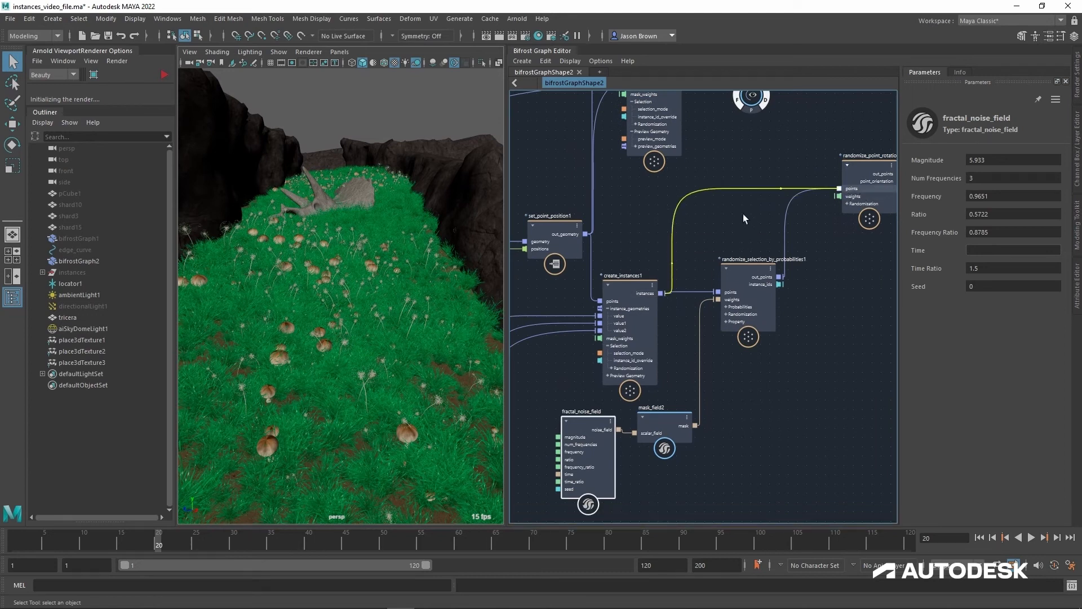
left_click(638, 292)
left_click(1005, 197)
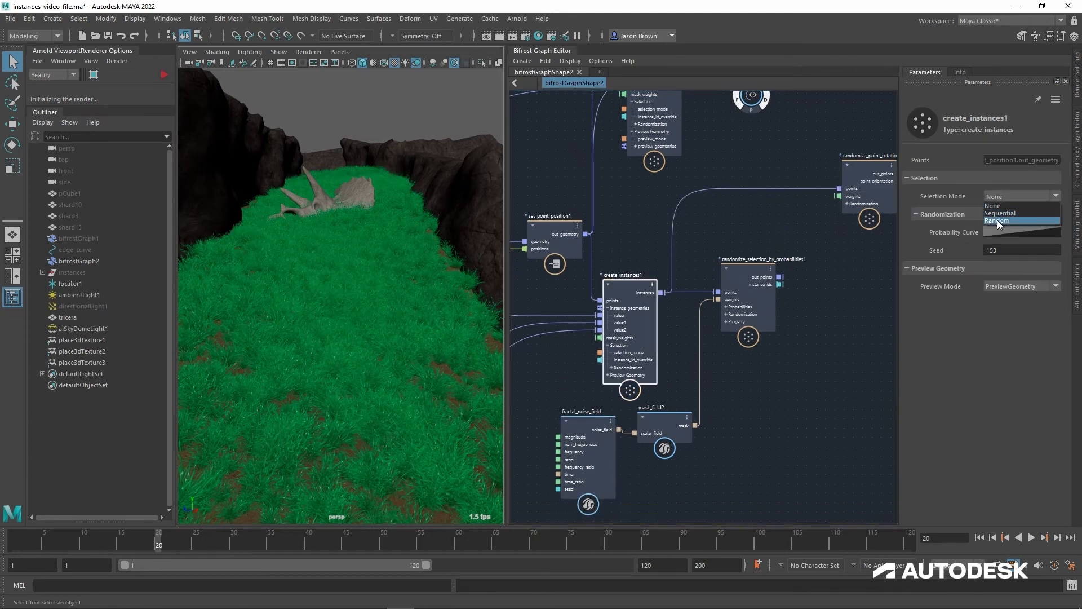
left_click(998, 220)
Step: Connect mask_field2's mask to create_instances1's mask_weights and check the scatter from above
middle_click_drag(753, 465, 839, 403, "alt")
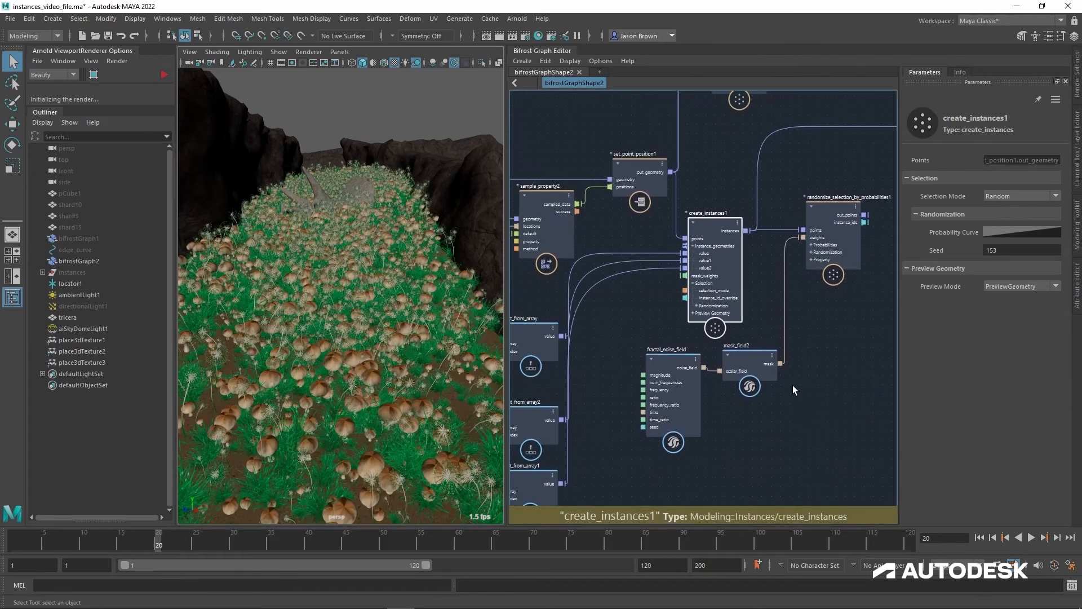
left_click_drag(781, 364, 688, 281)
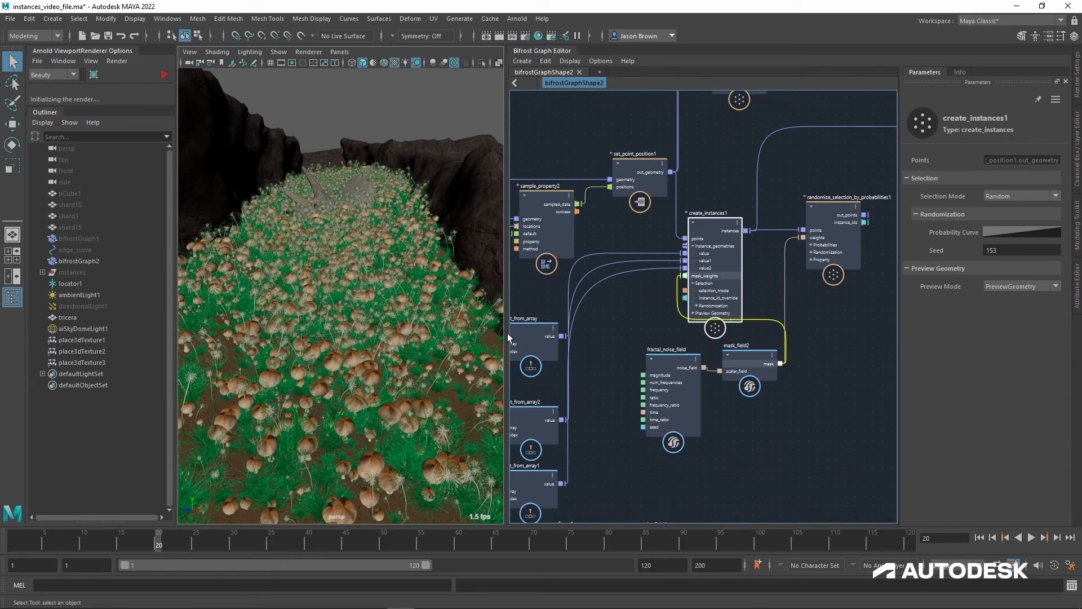
left_click_drag(351, 324, 286, 317, "alt")
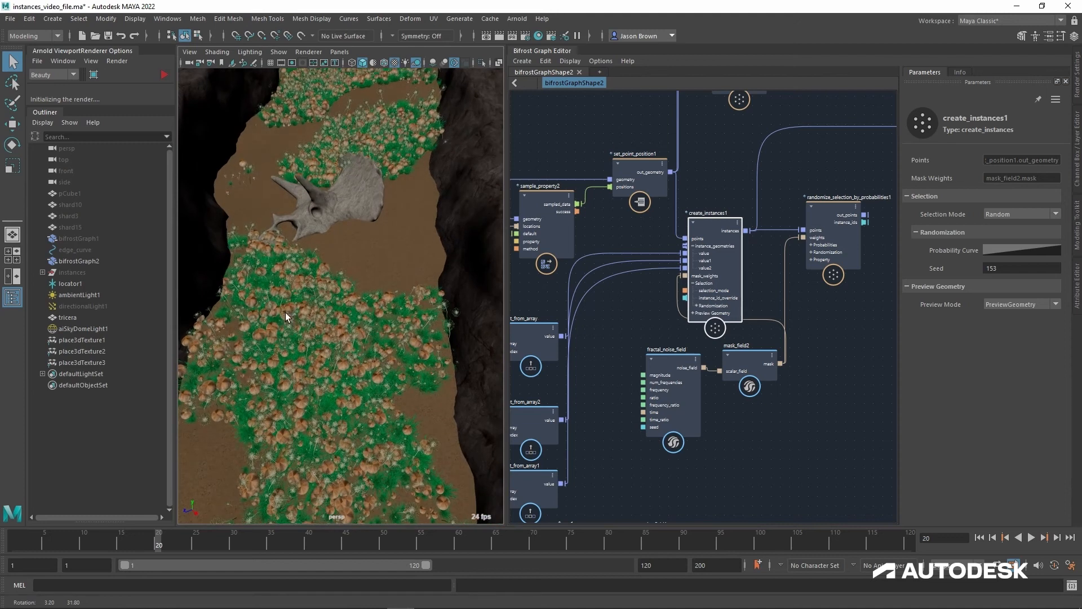
middle_click_drag(439, 183, 435, 307, "alt")
right_click_drag(434, 307, 387, 288, "alt")
middle_click_drag(418, 235, 423, 145, "alt")
left_click_drag(361, 184, 367, 270, "alt")
middle_click_drag(367, 271, 351, 338, "alt")
right_click_drag(350, 324, 389, 330, "alt")
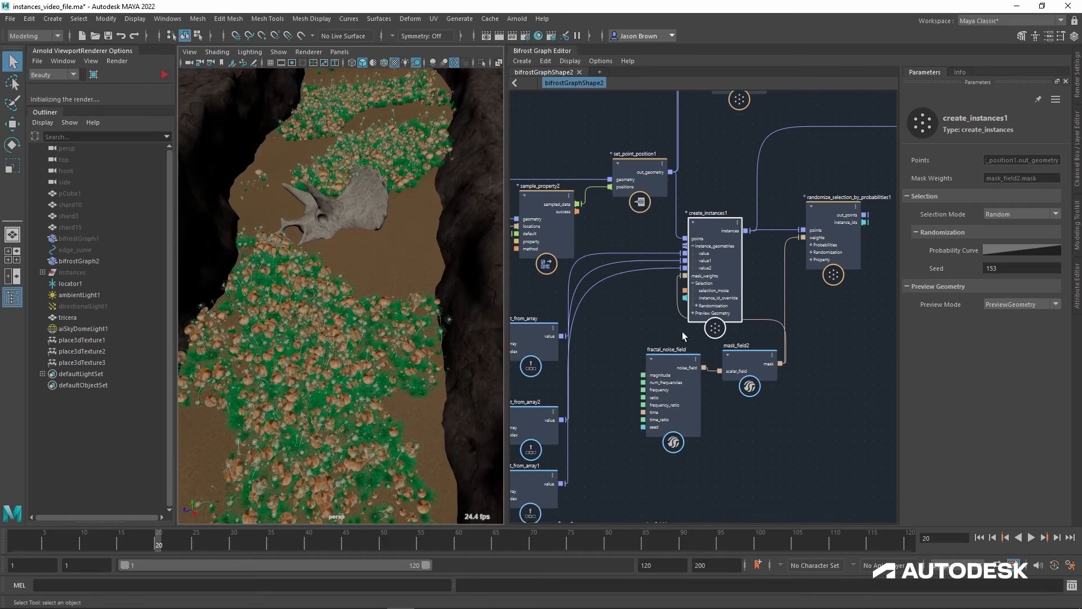
Step: Disconnect create_instances1's mask_weights and feed randomize_point_rotation's points from randomize_selection_by_probabilities1's out_points again
left_click_drag(685, 276, 651, 298)
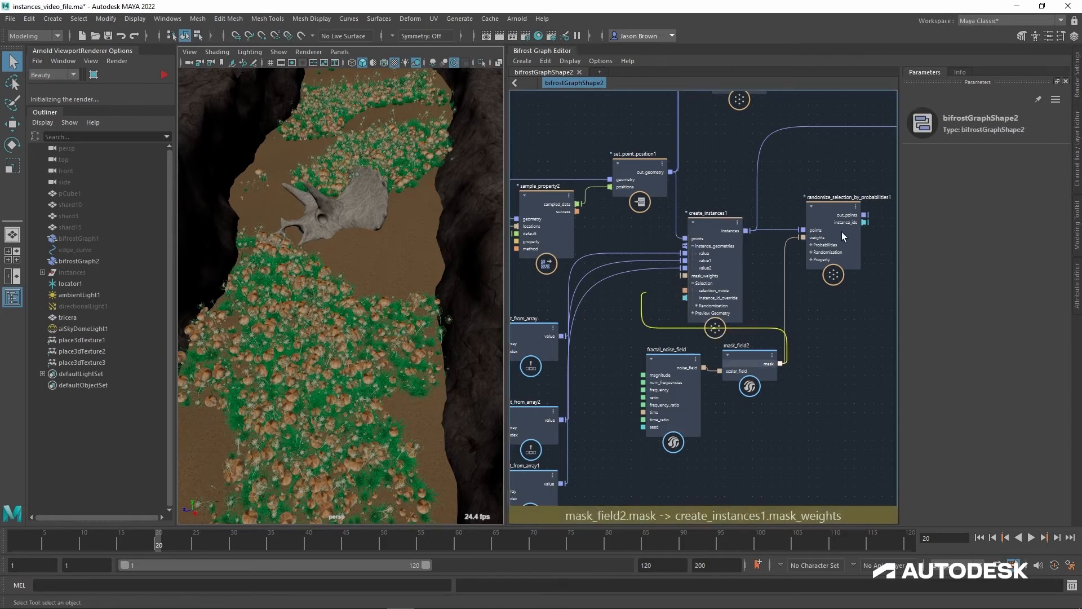
middle_click_drag(806, 188, 677, 248, "alt")
left_click_drag(639, 276, 684, 232)
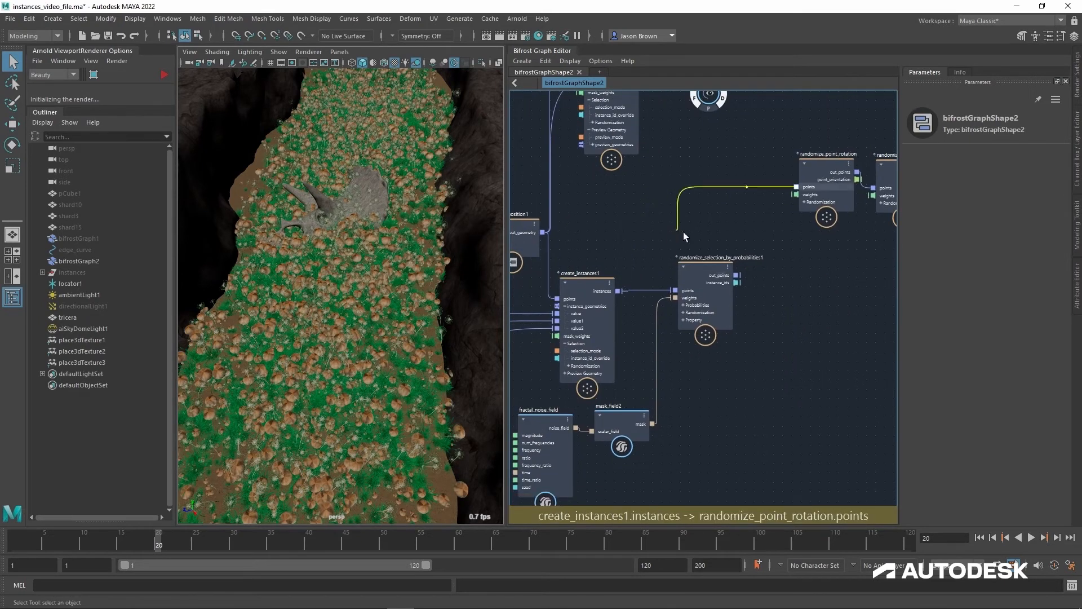
left_click_drag(801, 191, 742, 279)
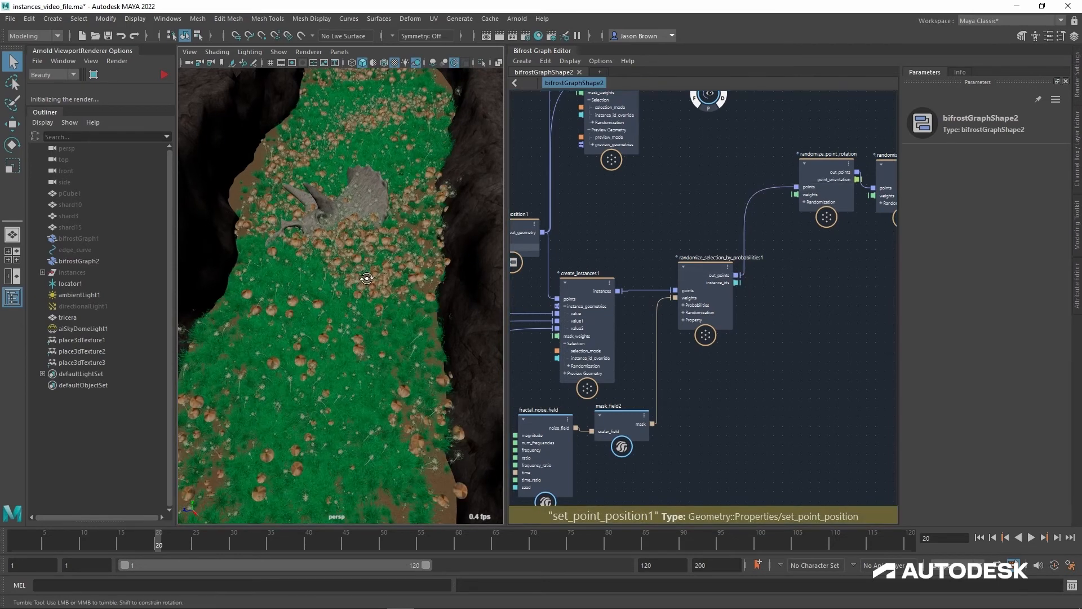
Step: Examine the mushroom clusters across the canyon ground and the node network from create_instances1 down to subtract1
left_click_drag(395, 270, 355, 260, "alt")
middle_click_drag(583, 245, 736, 313)
left_click(740, 310)
left_click_drag(740, 310, 748, 317)
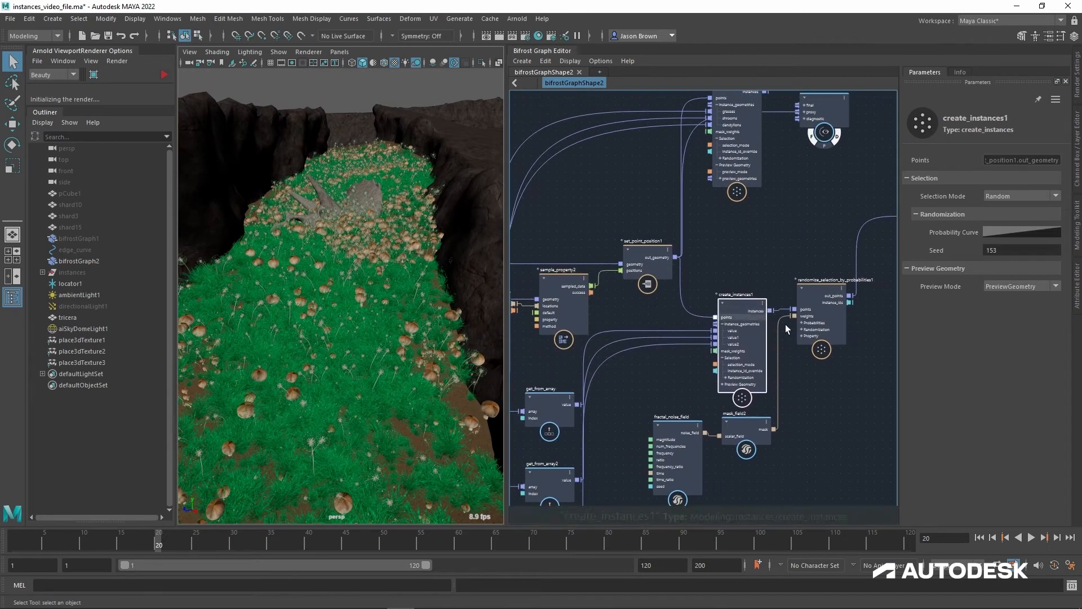
middle_click_drag(828, 378, 819, 359)
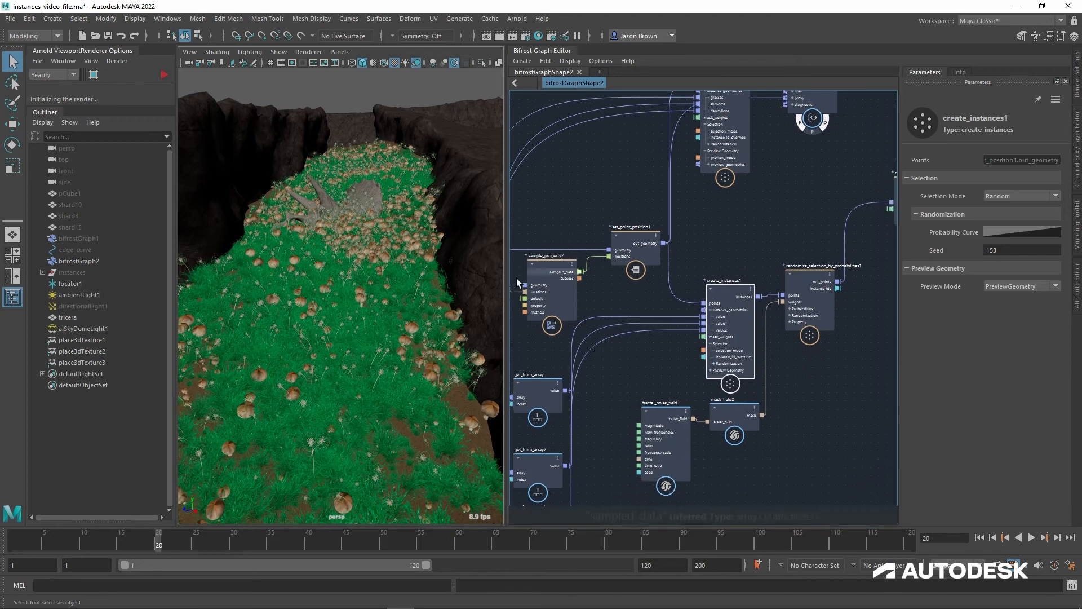
left_click_drag(380, 253, 387, 304, "alt")
middle_click_drag(387, 305, 394, 281, "alt")
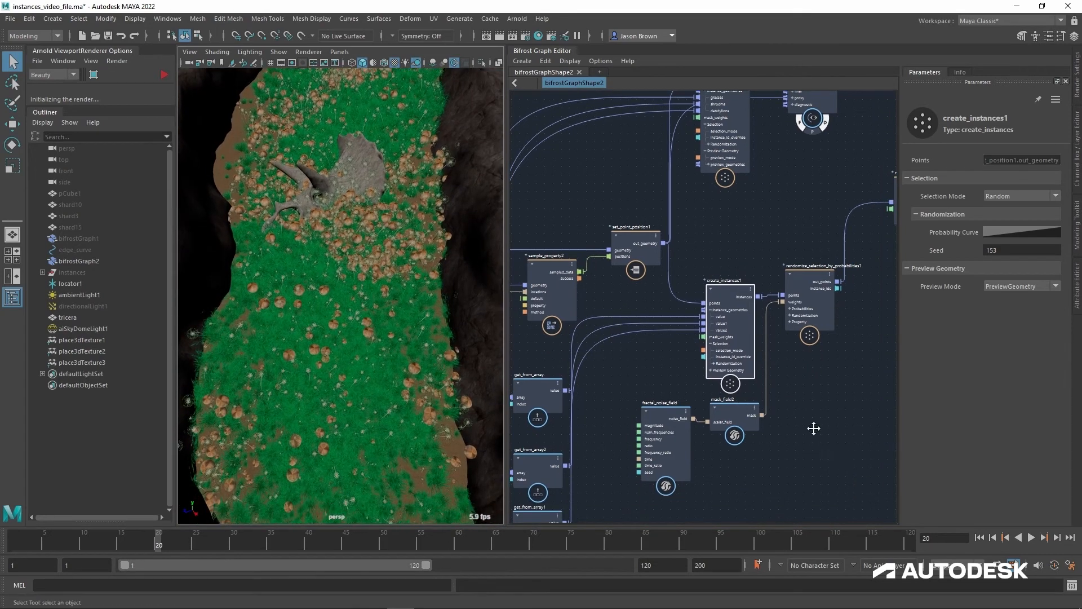
middle_click_drag(813, 428, 810, 271)
right_click_drag(810, 270, 815, 267, "alt")
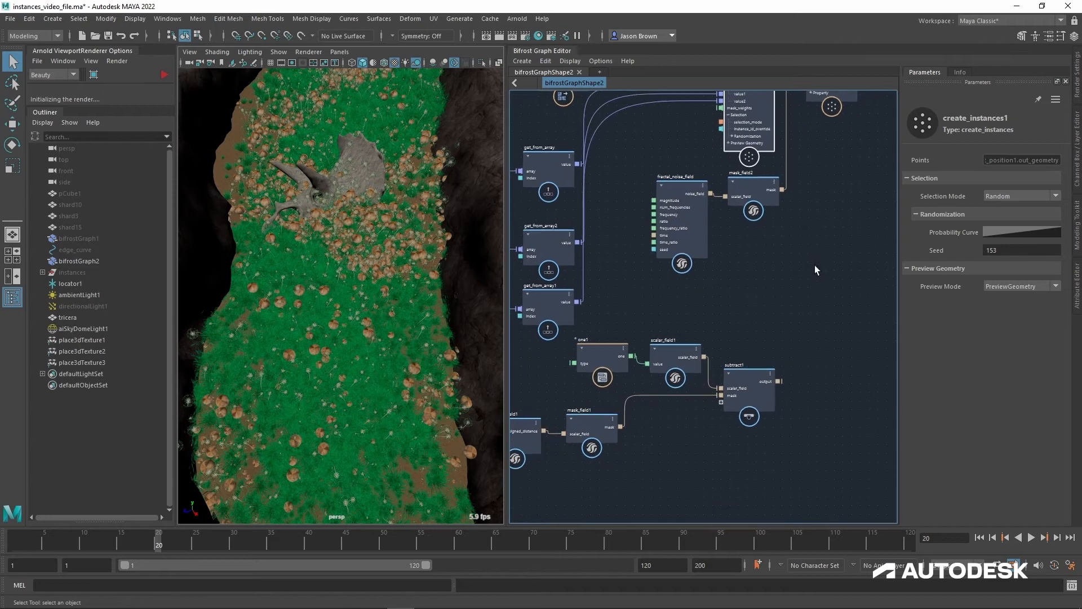
middle_click_drag(815, 267, 792, 325, "alt")
right_click_drag(791, 325, 800, 331, "alt")
middle_click_drag(800, 325, 814, 282, "alt")
right_click_drag(813, 282, 802, 286, "alt")
middle_click_drag(803, 290, 782, 325, "alt")
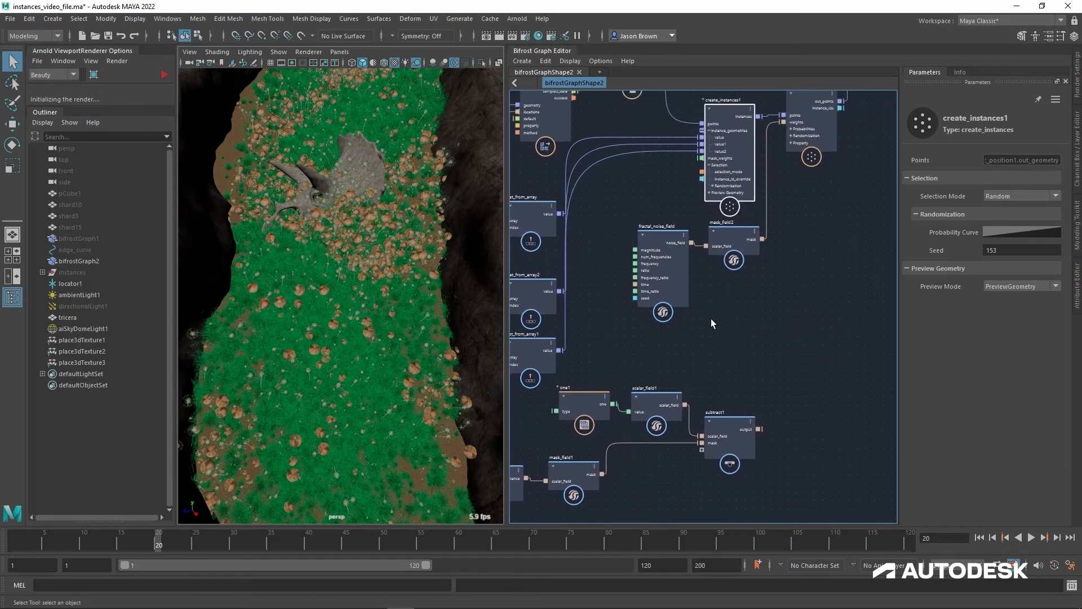
Step: Connect fractal_noise_field's noise_field output directly to randomize_selection_by_probabilities1's weights in place of mask_field2's mask
left_click(747, 243)
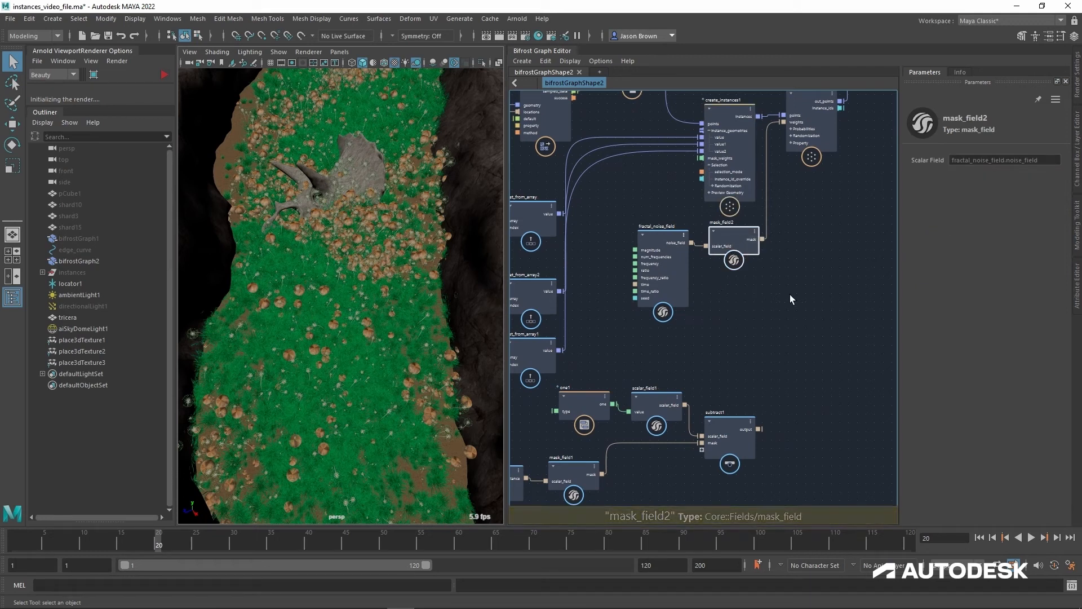
left_click(670, 270)
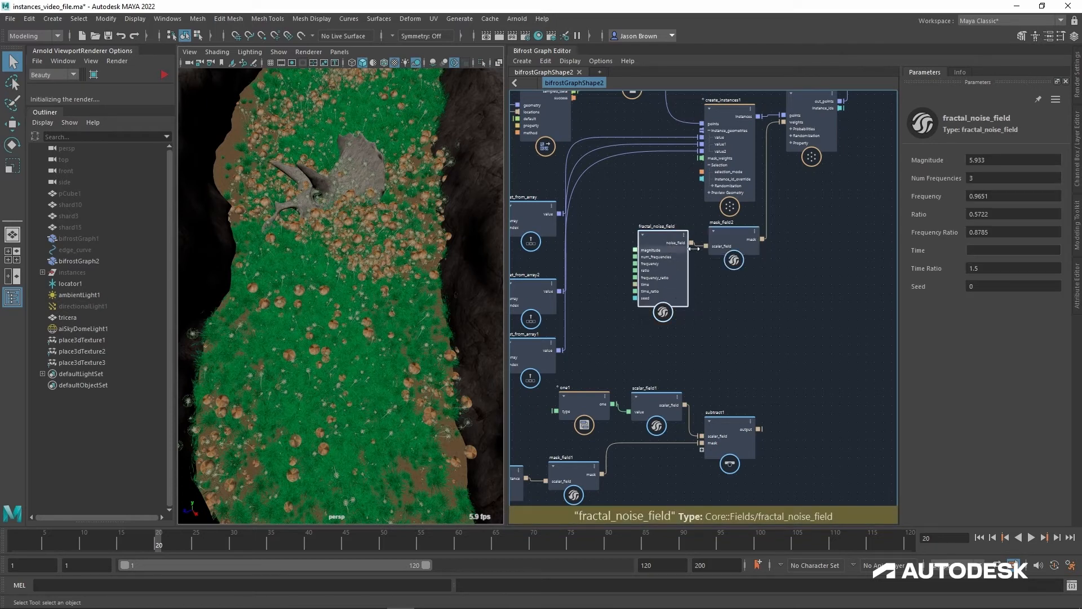
left_click_drag(692, 243, 794, 128)
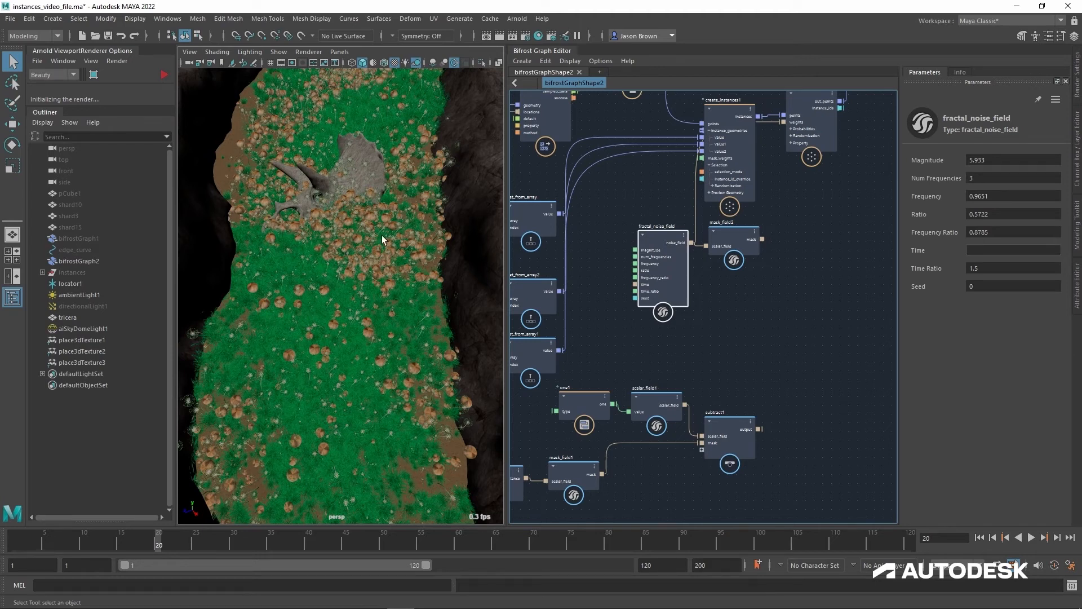
Step: Try fractal_noise_field Frequency values of 0.5 and 0.125, and set its Frequency Ratio to 0.4075
left_click(1005, 198)
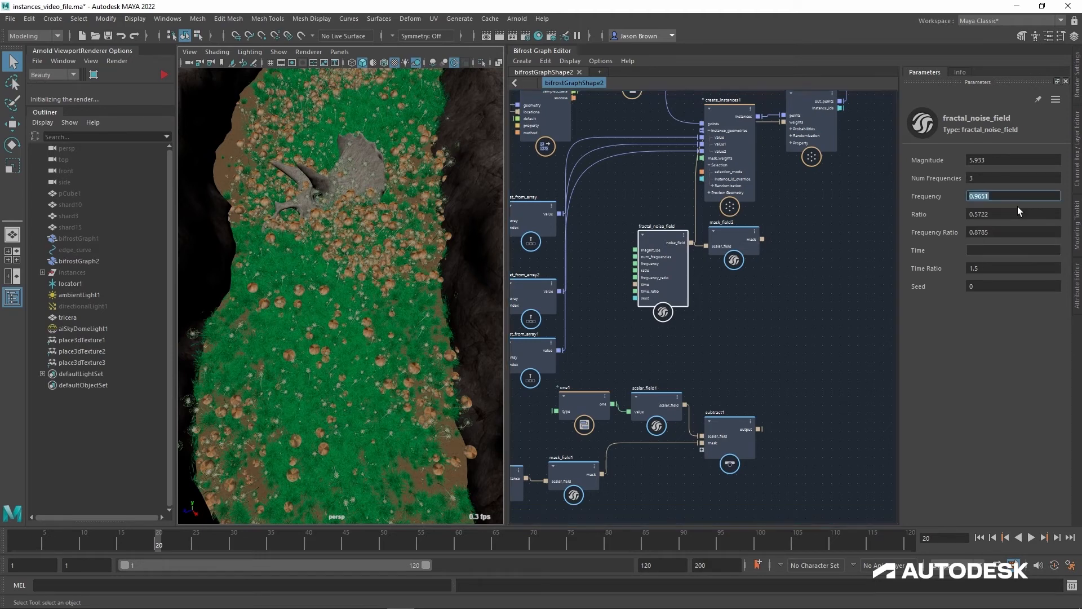
type("0.5")
key("Return")
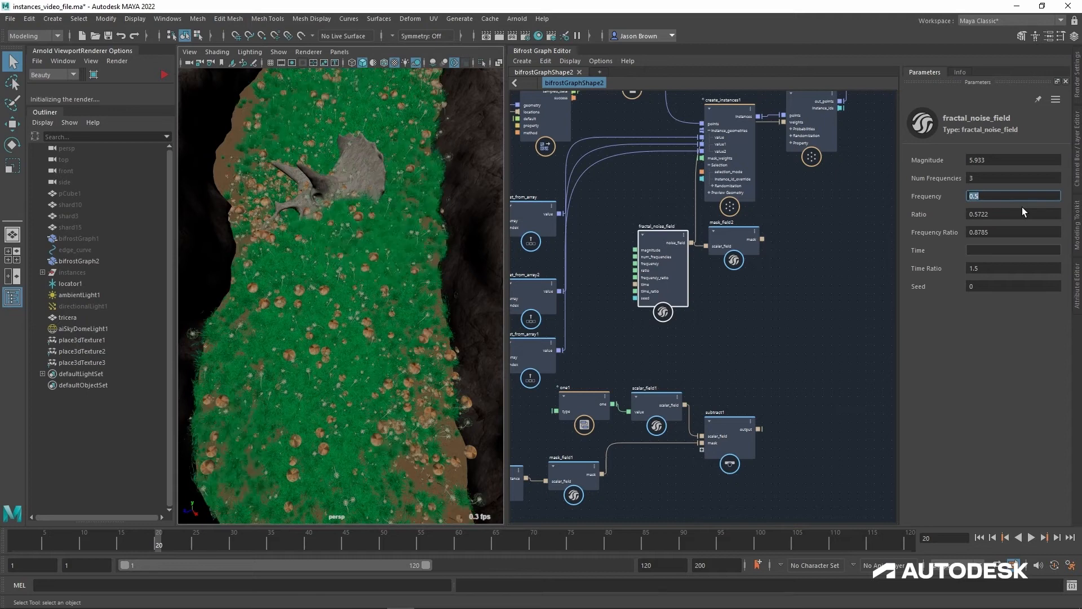
type("0.05")
key("Return")
left_click_drag(445, 137, 404, 285, "alt")
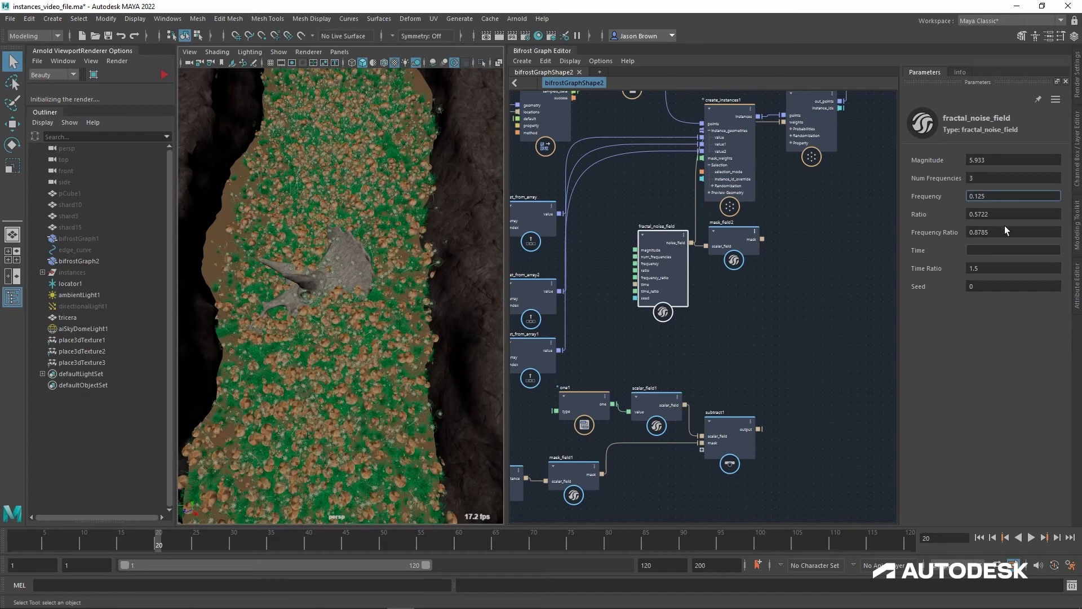
left_click_drag(996, 244, 902, 241)
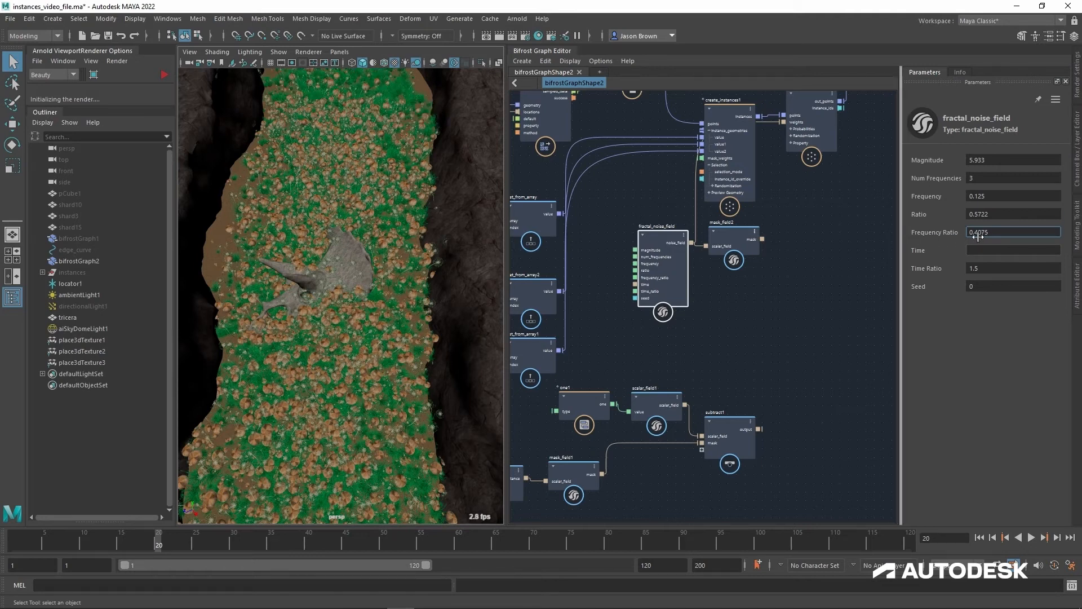
left_click(1008, 201)
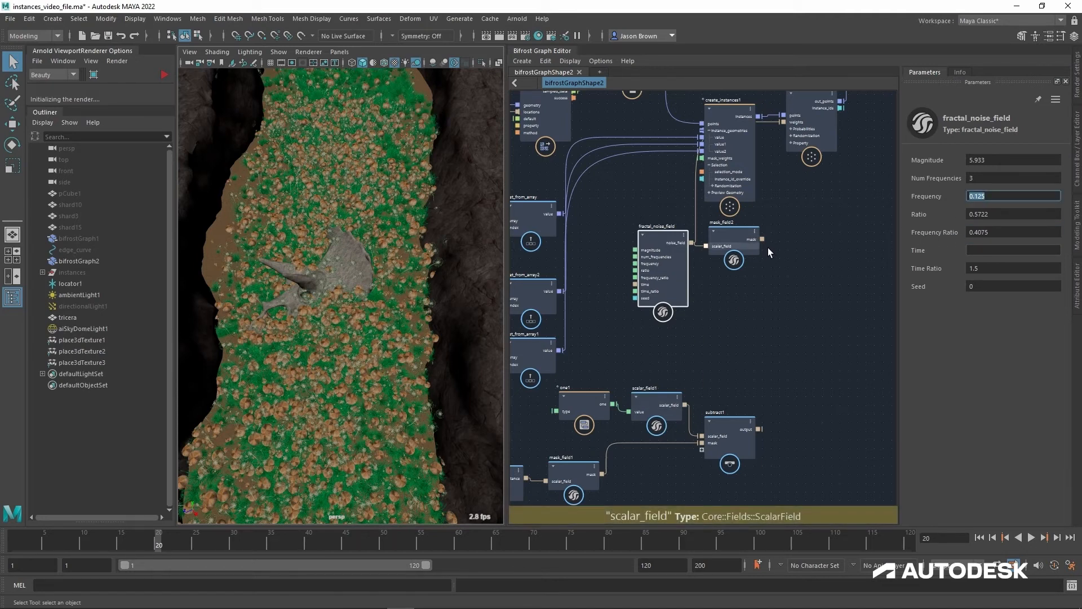
Step: Reconnect mask_field2's mask to randomize_selection_by_probabilities1's weights and set fractal_noise_field's Frequency to 0.3236
left_click_drag(763, 239, 786, 171)
left_click_drag(791, 132, 783, 122)
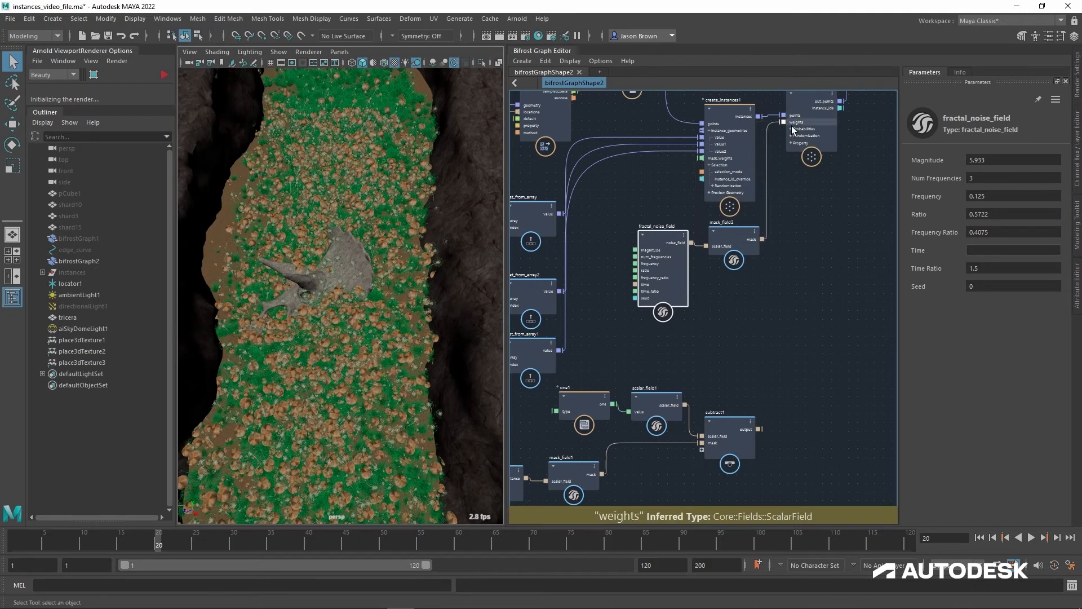
left_click_drag(1006, 207, 1081, 207)
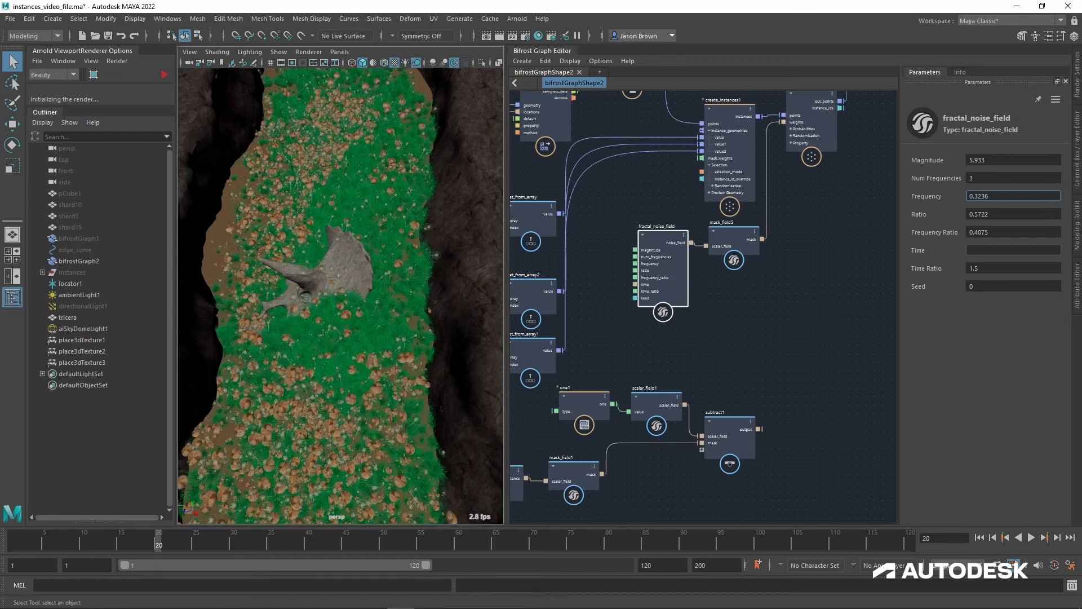
Step: Connect subtract1's output to randomize_selection_by_probabilities1's weights in place of mask_field2's mask
middle_click_drag(732, 290, 765, 221, "alt")
right_click_drag(756, 249, 760, 247, "alt")
middle_click_drag(760, 272, 702, 309, "alt")
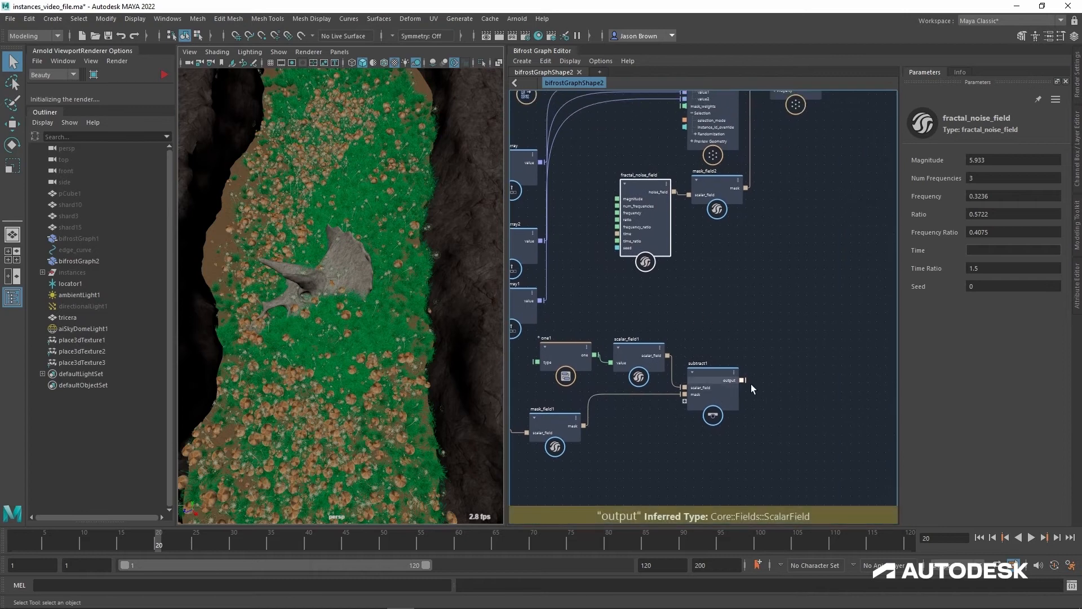
left_click(745, 382)
middle_click_drag(798, 200, 798, 384, "alt")
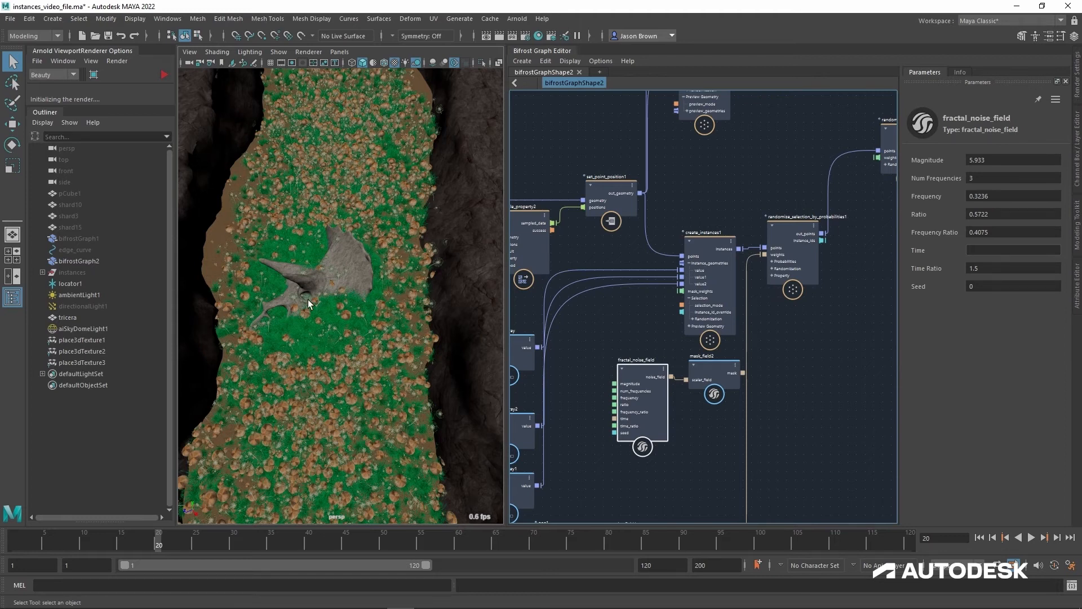
Step: Add a multiply node combining mask_field2's mask with subtract1's output, and feed its output into randomize_selection_by_probabilities1's weights
middle_click_drag(780, 418, 771, 258, "alt")
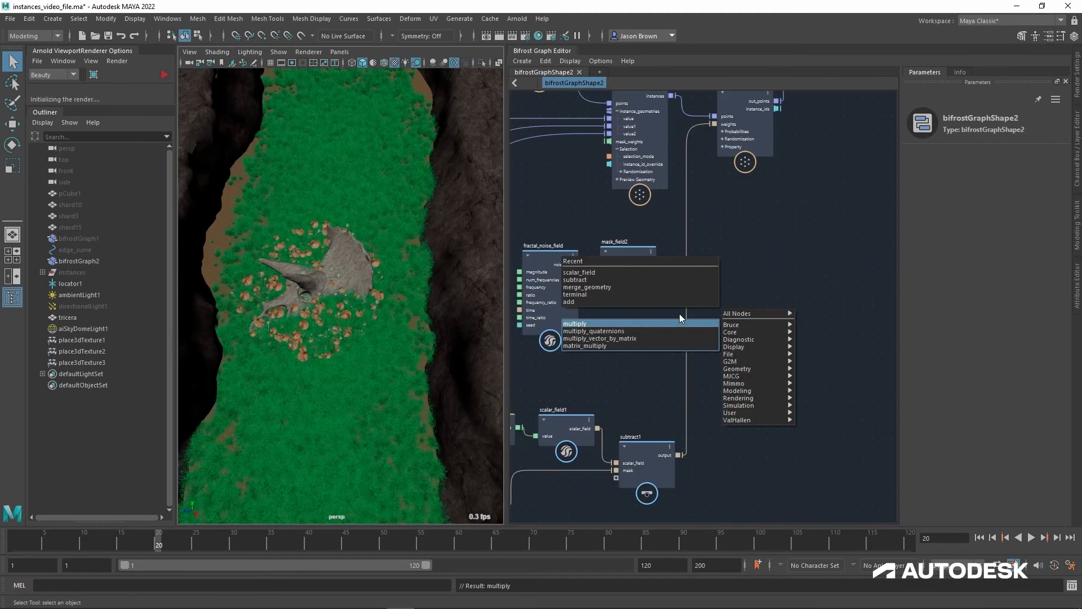
key("Return")
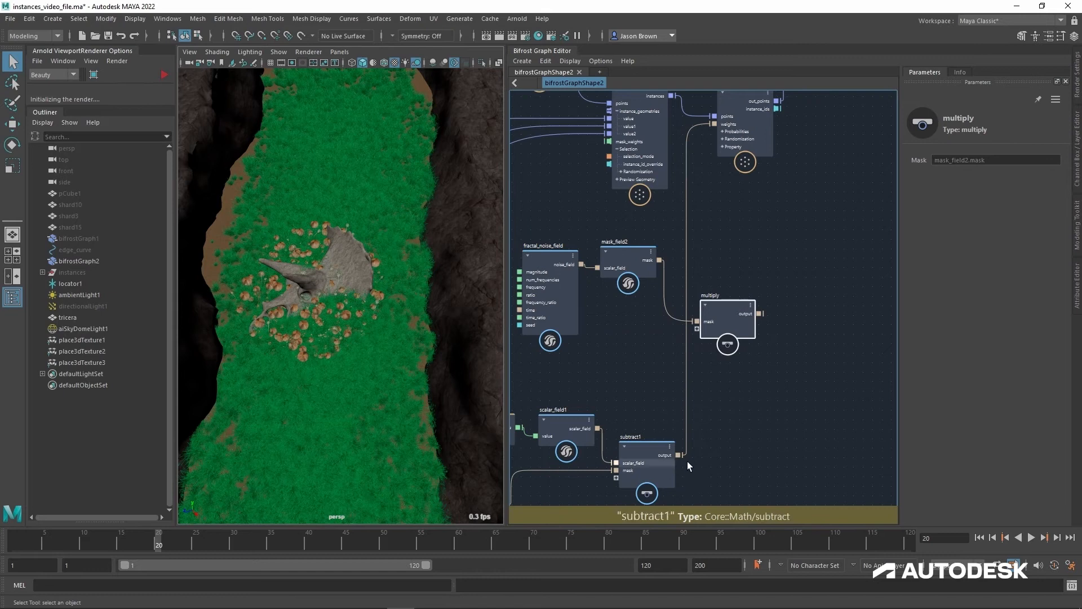
left_click_drag(678, 454, 698, 329)
middle_click_drag(757, 264, 699, 317, "alt")
left_click_drag(701, 365, 665, 182)
middle_click_drag(732, 290, 852, 353, "alt")
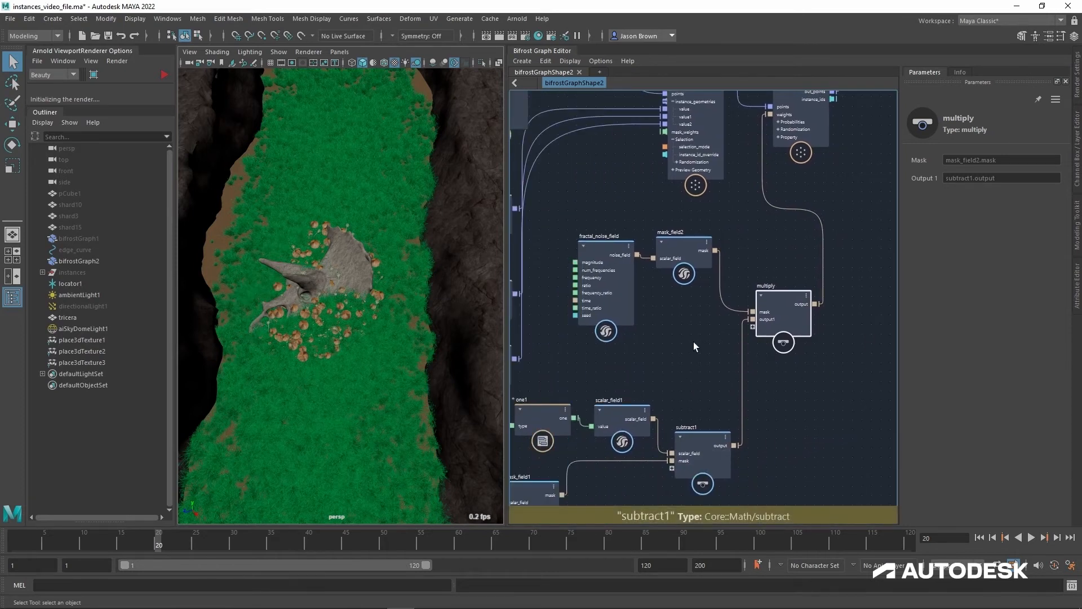
Step: Set fractal_noise_field's Frequency to 0.3892 and connect mask_field1's mask to multiply in place of subtract1's output
left_click(602, 256)
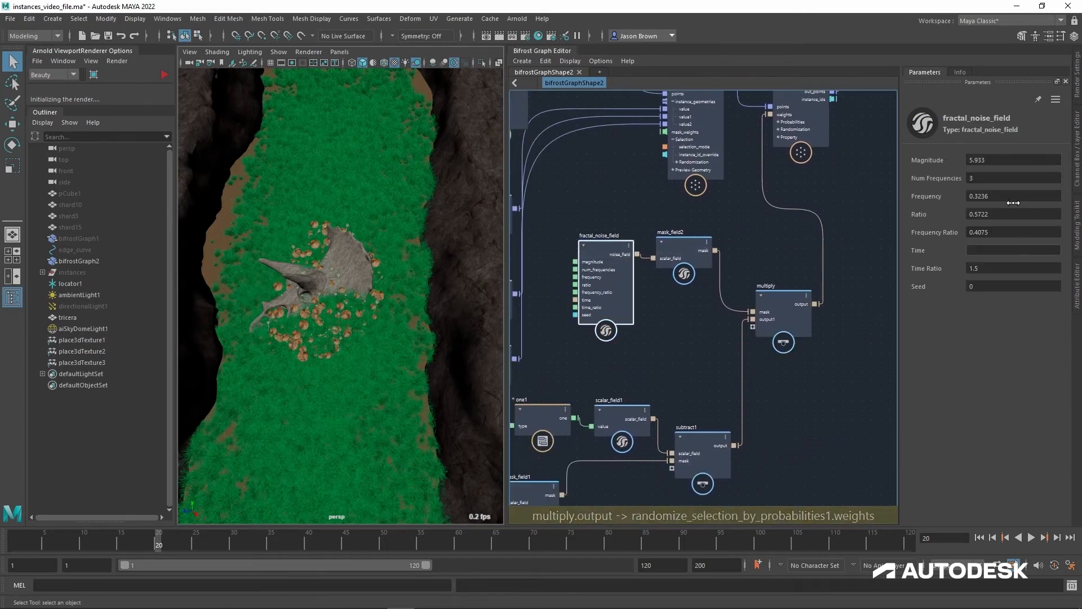
mouse_move(1048, 202)
left_mouse_down()
mouse_move(1081, 201)
mouse_move(1030, 199)
left_mouse_up()
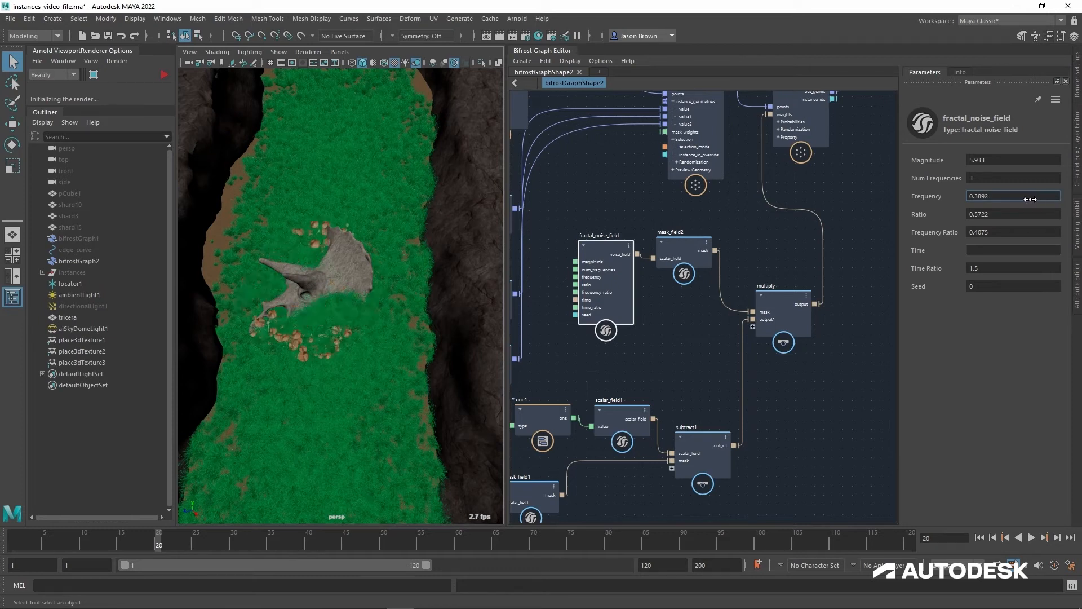
middle_click_drag(598, 504, 650, 428)
mouse_move(727, 421)
middle_mouse_down()
mouse_move(717, 431)
mouse_move(727, 434)
middle_mouse_up()
scroll(719, 430, "down", 1)
left_click_drag(610, 431, 803, 255)
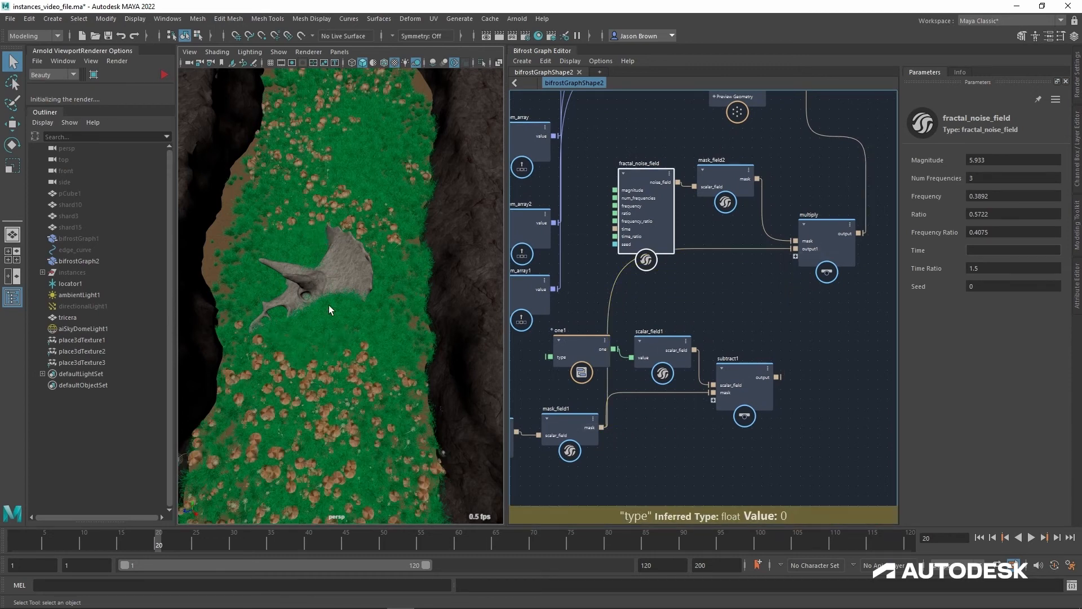
left_click_drag(329, 305, 325, 332, "alt")
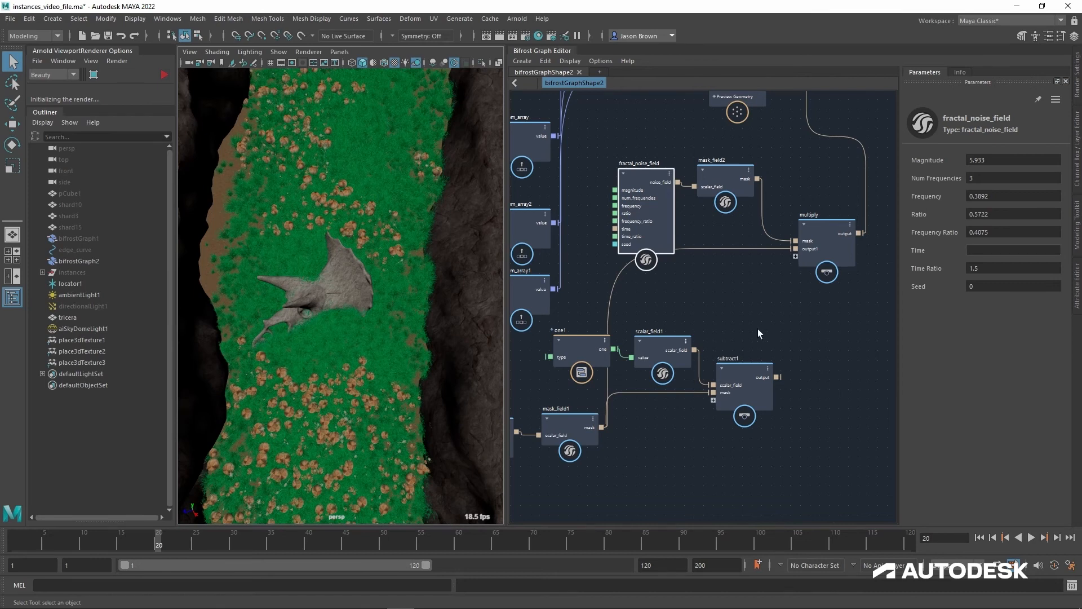
Step: Set randomize_selection_by_probabilities1's Probability 1 to 0.5 and Probability 2 to 0.3055
middle_click_drag(758, 329, 757, 351, "alt")
middle_click_drag(745, 233, 742, 230, "alt")
middle_click_drag(679, 198, 602, 328, "alt")
left_click(753, 179)
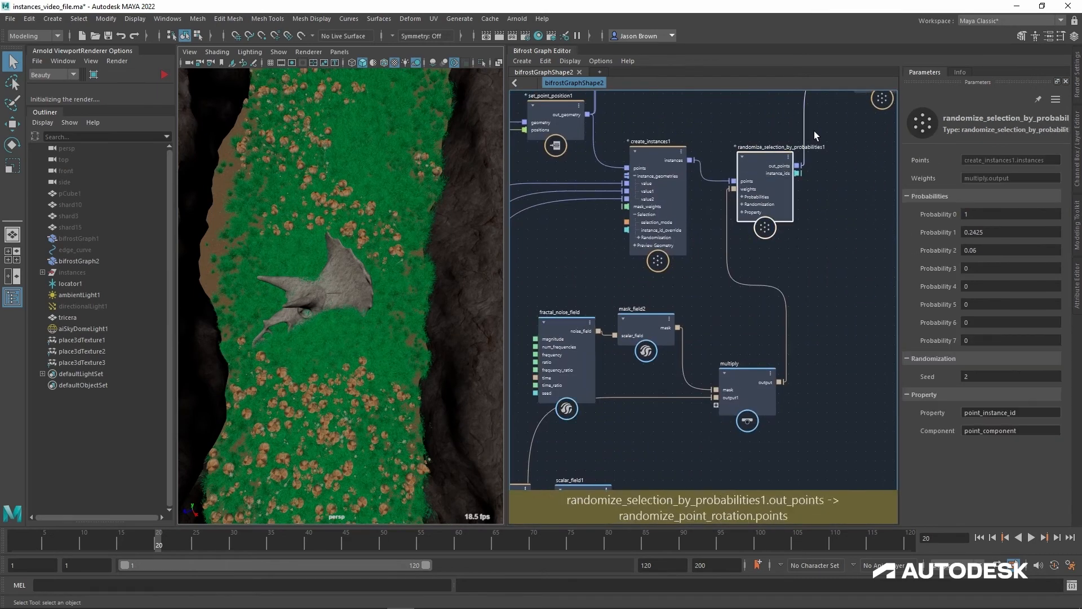
double_click(1009, 237)
type("0.5")
key("Return")
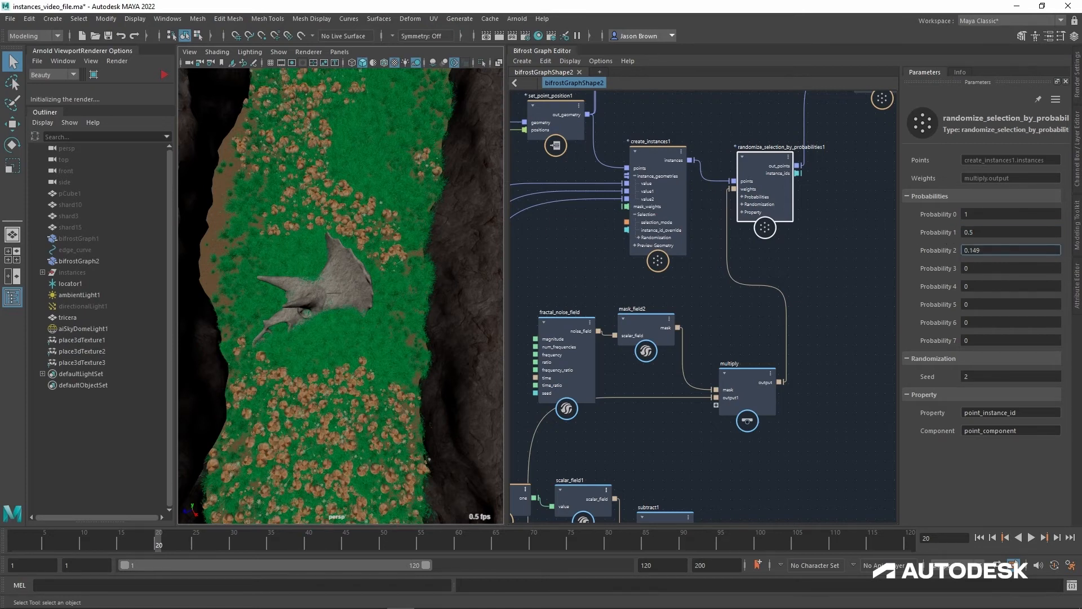
mouse_move(947, 250)
left_mouse_down()
mouse_move(969, 250)
mouse_move(960, 250)
left_mouse_up()
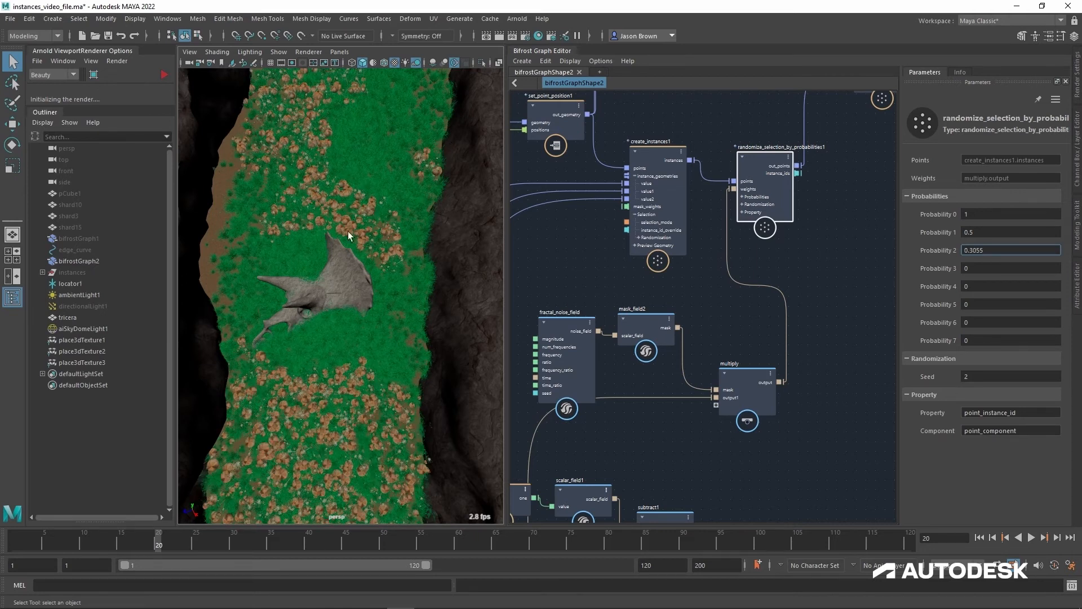
Step: Move randomize_selection_by_probabilities1 up toward randomize_point_rotation and shift multiply and mask_field2 closer to fractal_noise_field
middle_click_drag(663, 445, 732, 234)
middle_click_drag(724, 229, 679, 425, "alt")
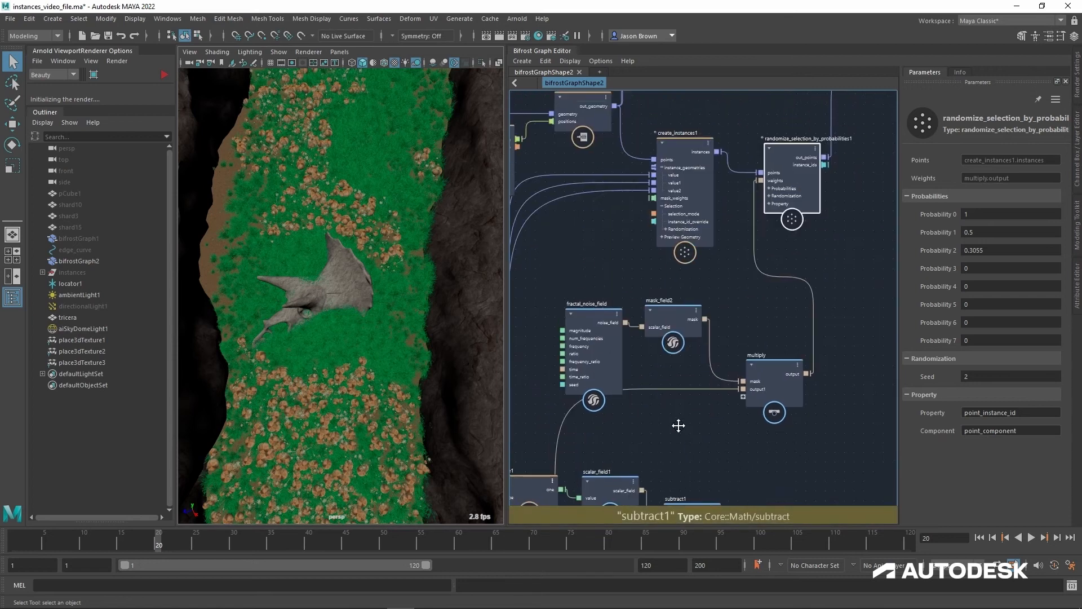
middle_click_drag(723, 356, 710, 396, "alt")
middle_click_drag(796, 297, 666, 375, "alt")
middle_click_drag(658, 277, 689, 324, "alt")
left_click_drag(690, 329, 720, 230)
middle_click_drag(755, 443, 868, 277, "alt")
left_click_drag(775, 395, 743, 394)
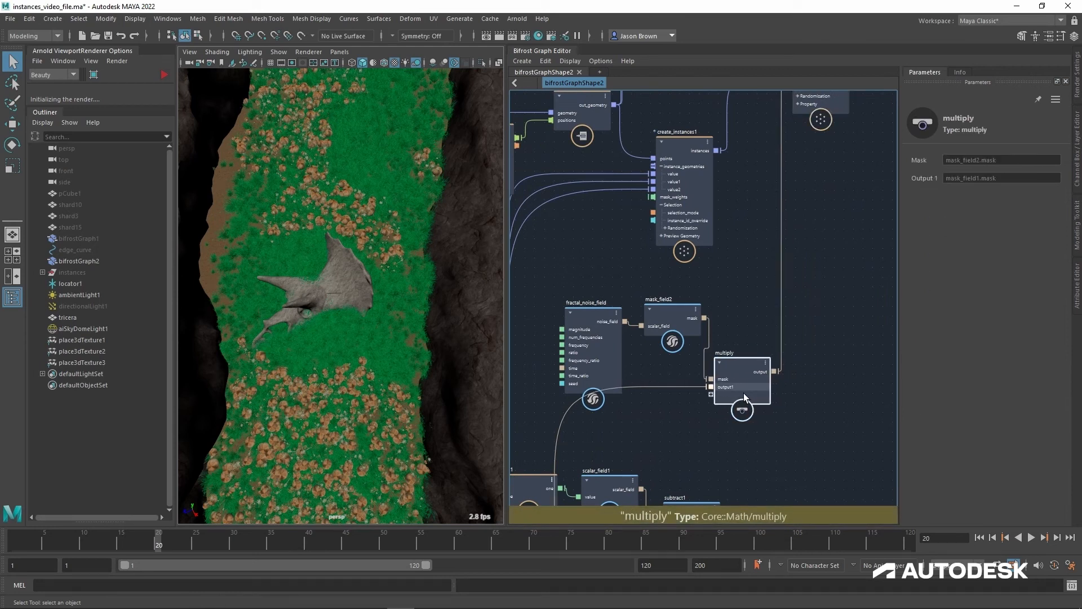
left_click_drag(684, 324, 675, 319)
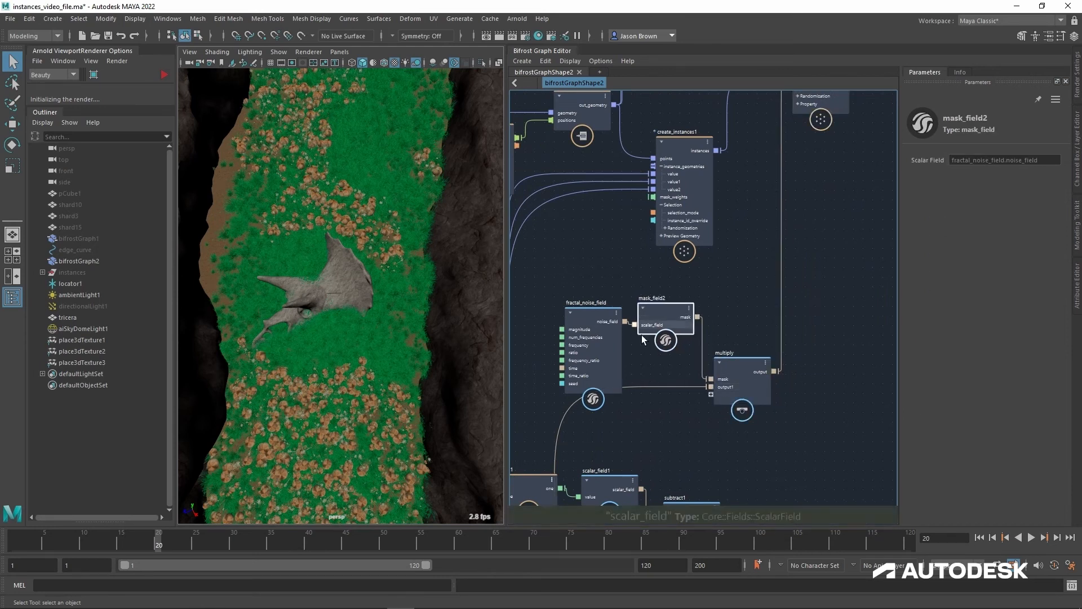
left_click(595, 310)
Step: Set randomize_selection_by_probabilities1's Seed to 26, Probability 1 to 0.1 and Probability 2 to 0.05, and check the scatter around the skull
middle_click_drag(791, 221, 727, 394, "alt")
scroll(727, 393, "up", 1)
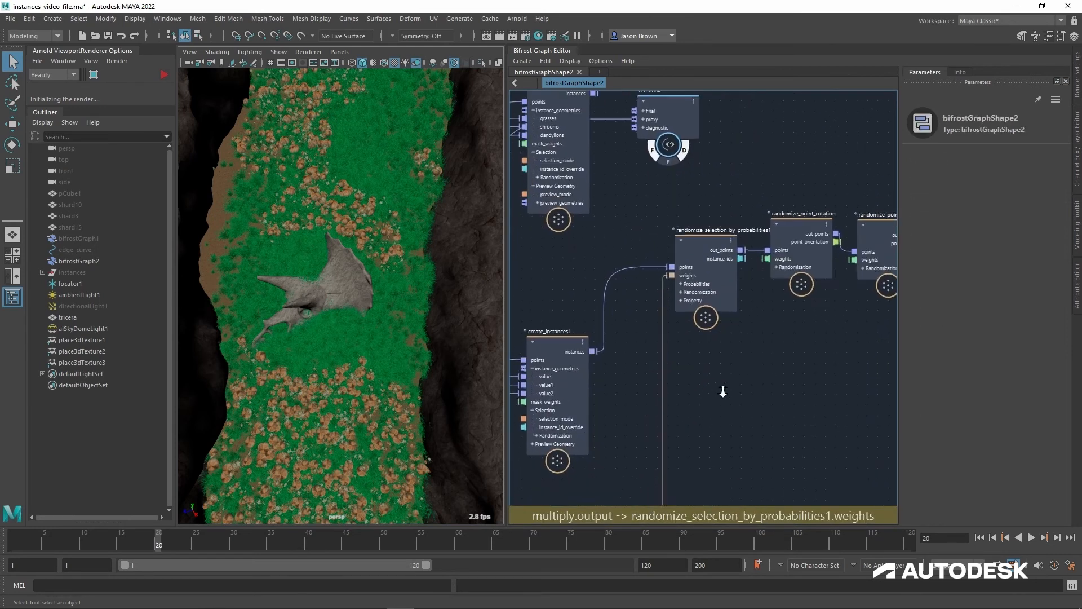
left_click(701, 242)
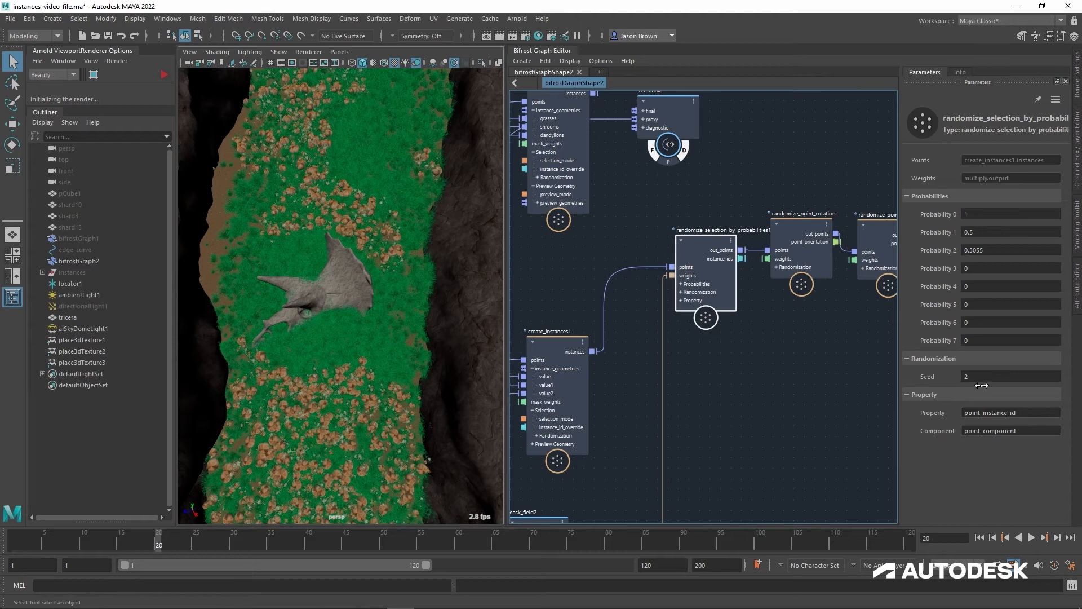
left_click_drag(984, 382, 1030, 317, "ctrl")
left_click(1003, 236)
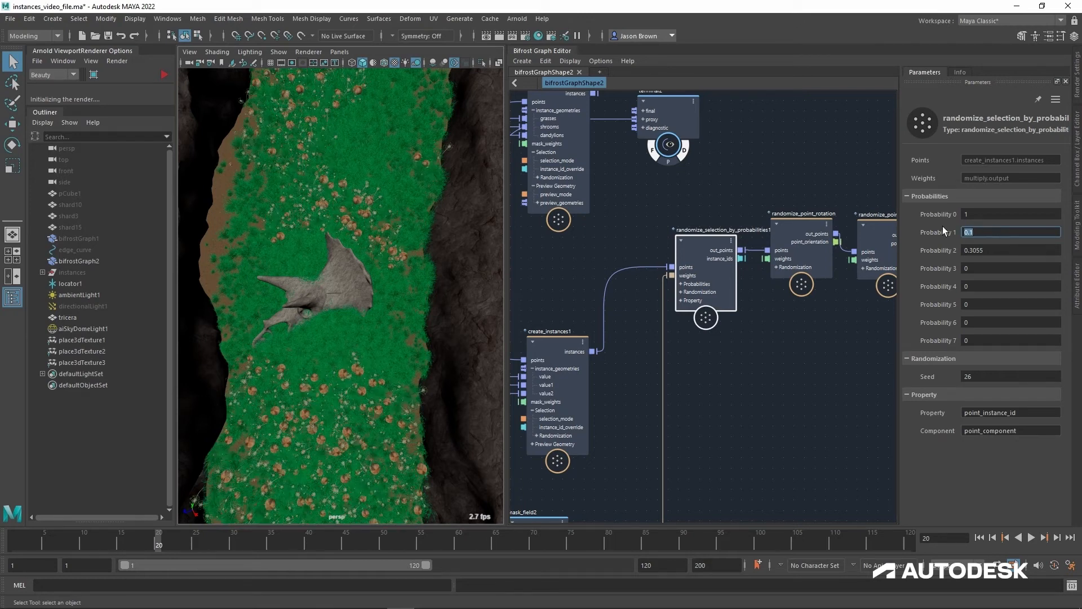
key("Tab")
type("0.05")
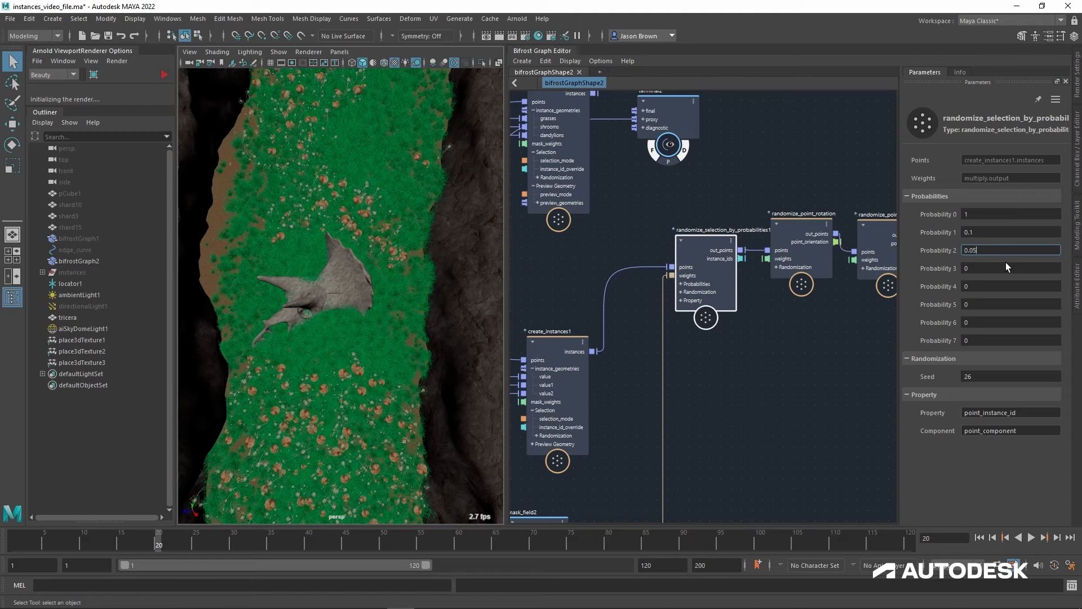
key("Return")
scroll(381, 385, "up", 8)
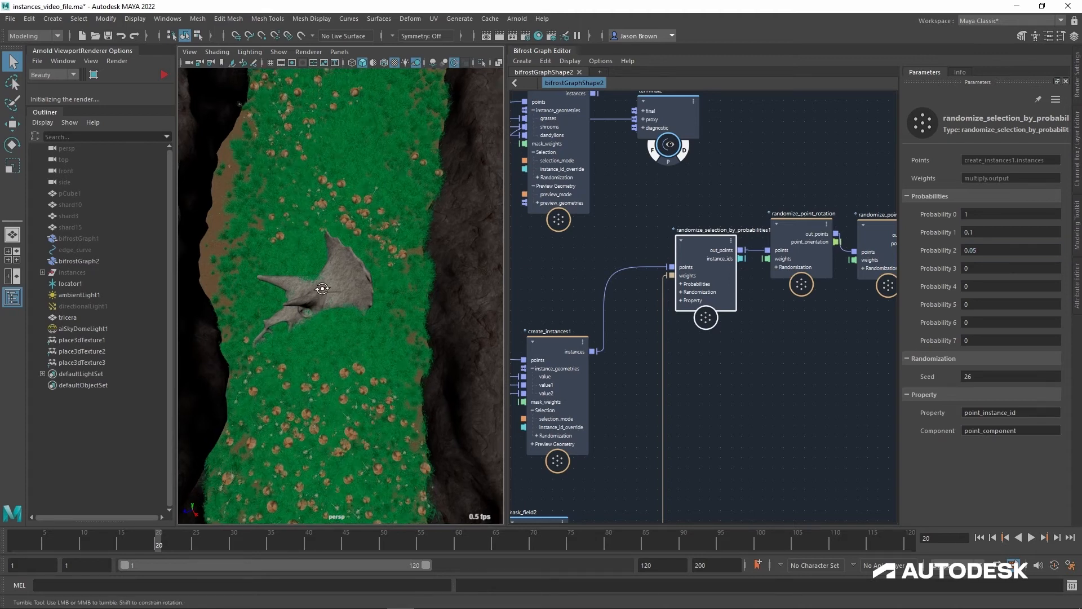
right_click_drag(381, 385, 382, 407, "alt")
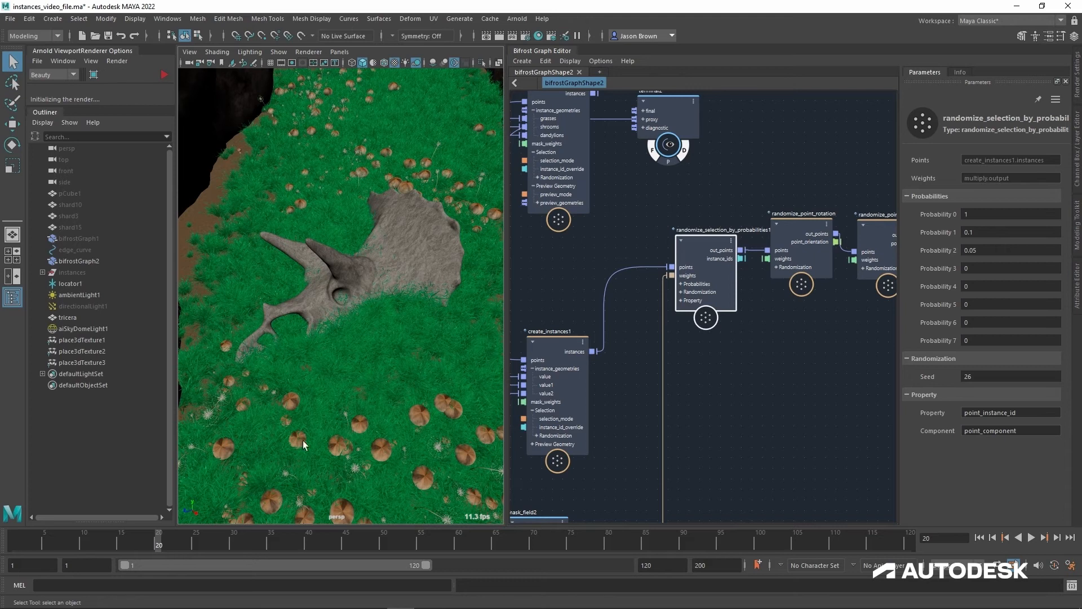
Step: Line up fractal_noise_field, mask_field2 and multiply in a row below create_instances1
middle_click_drag(719, 429, 793, 159, "alt")
middle_click_drag(768, 317, 833, 237, "alt")
scroll(796, 302, "down", 1)
middle_click_drag(795, 306, 833, 358, "alt")
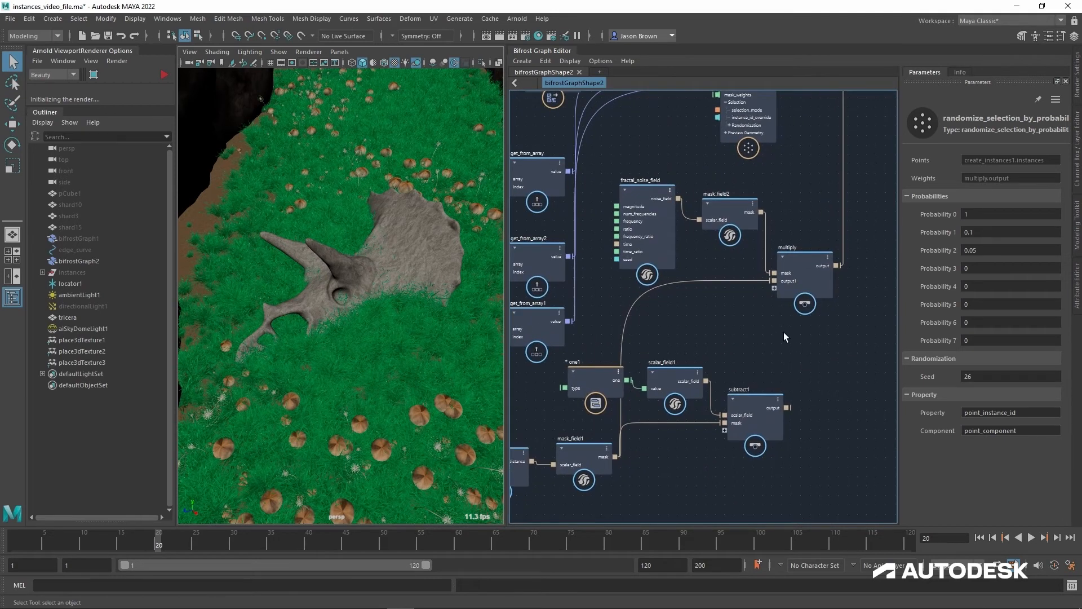
middle_click_drag(783, 333, 779, 383, "alt")
left_click_drag(641, 250, 617, 249)
left_click_drag(726, 264, 705, 242)
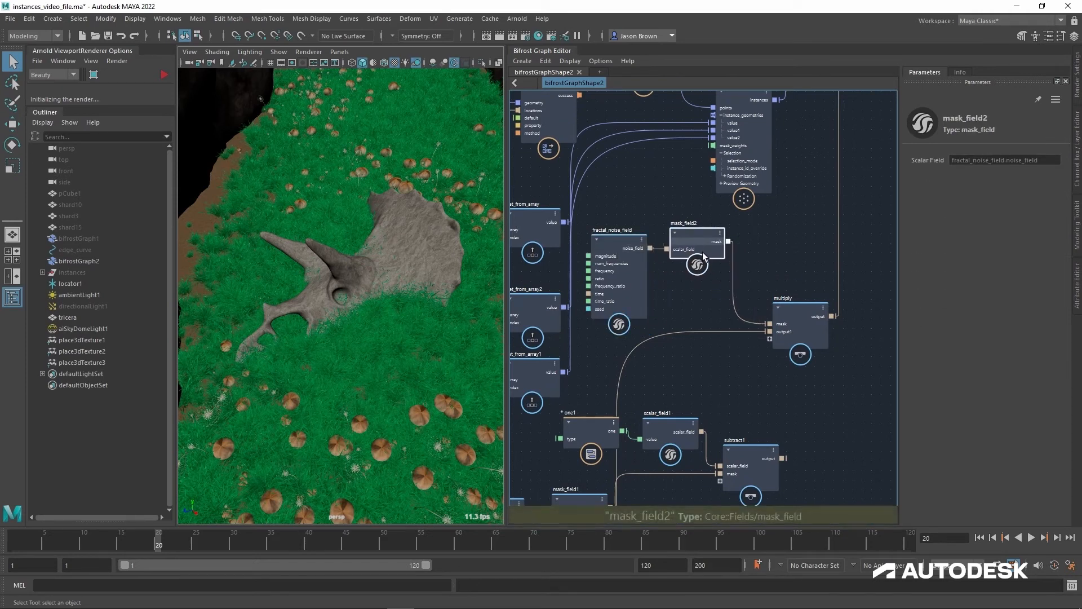
left_click_drag(804, 310, 800, 232)
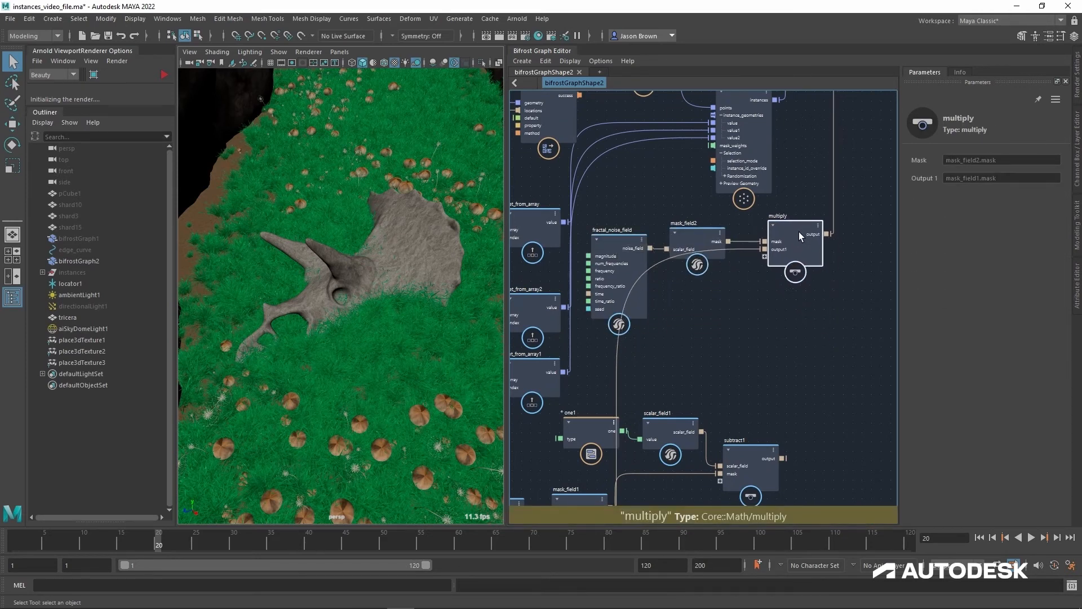
middle_click_drag(767, 292, 780, 287, "alt")
right_click_drag(780, 287, 762, 282, "alt")
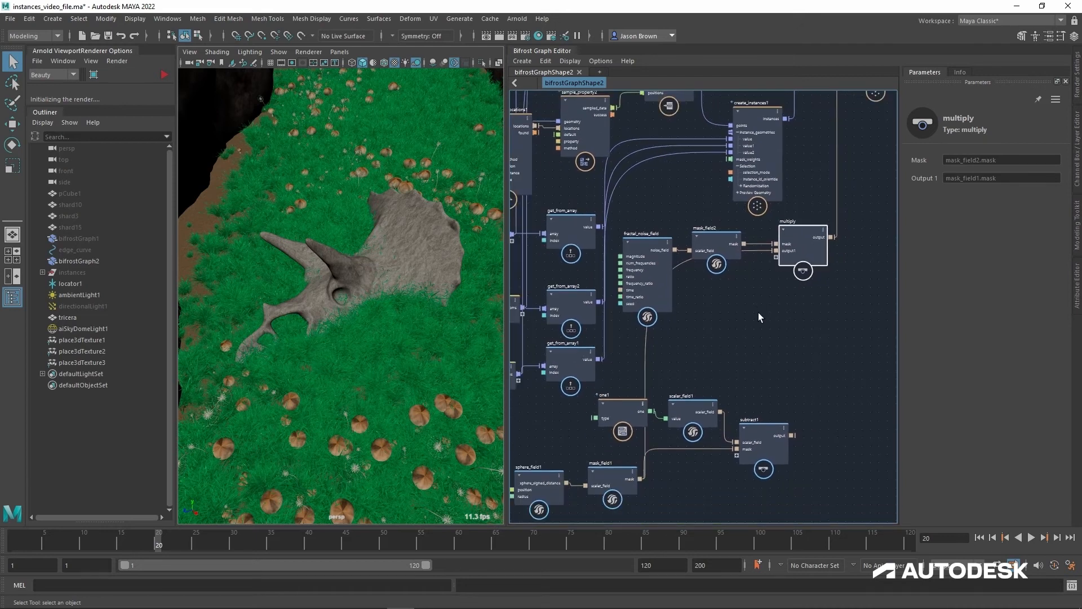
Step: Inspect the grass around the skull's eye up close and move fractal_noise_field slightly above mask_field2
middle_click_drag(759, 321, 805, 368, "alt")
mouse_move(350, 317)
left_mouse_down("alt")
mouse_move(375, 302)
mouse_move(362, 313)
left_mouse_up("alt")
right_click_drag(361, 313, 440, 314, "alt")
left_click_drag(441, 314, 406, 331, "alt")
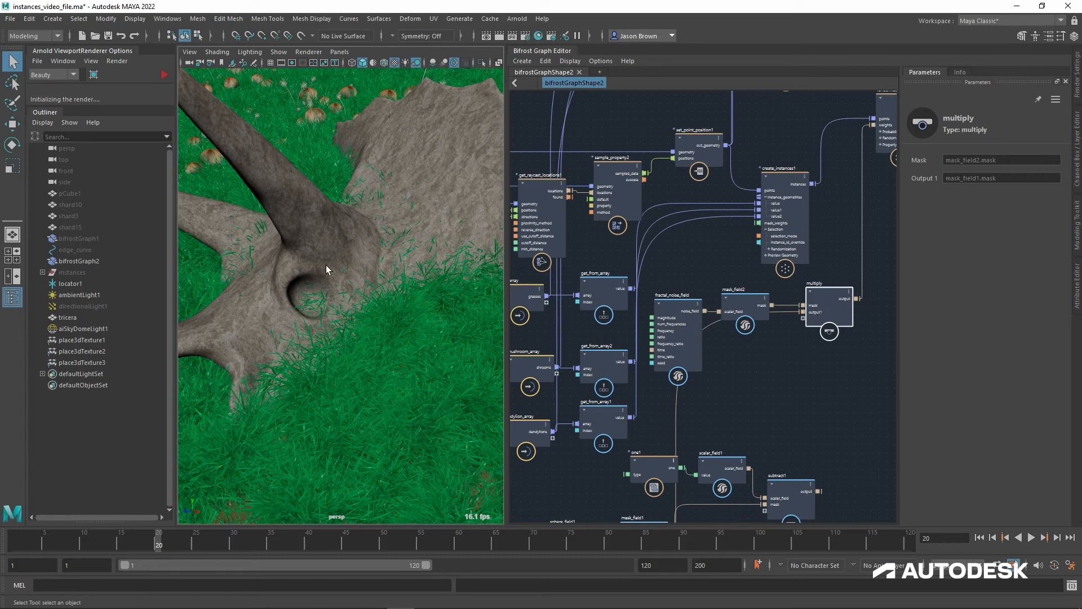
left_click_drag(679, 310, 677, 262)
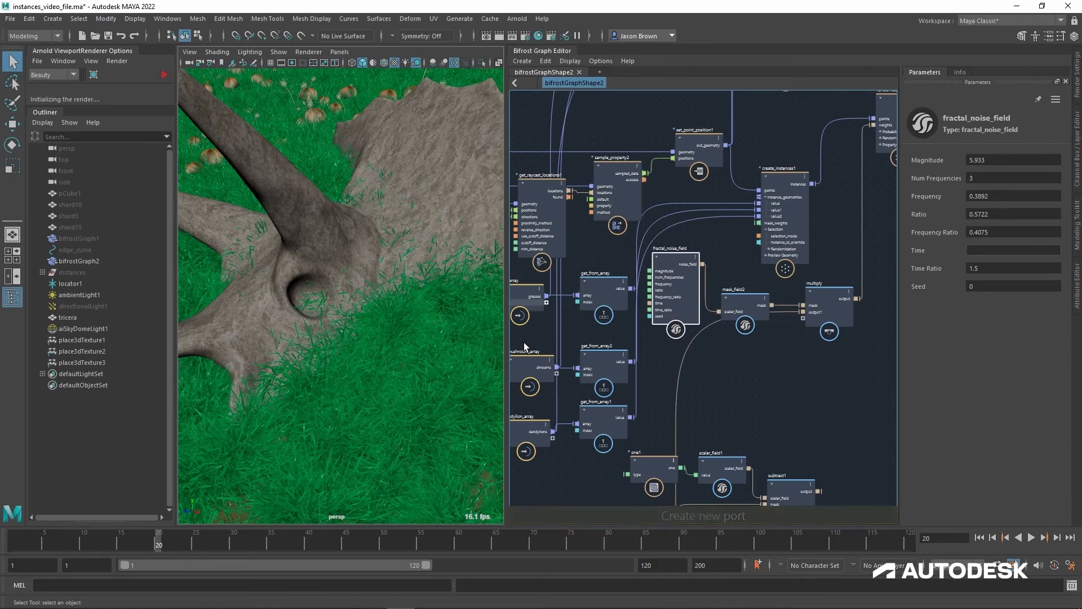
middle_click_drag(723, 363, 946, 386, "alt")
mouse_move(562, 403)
middle_mouse_down("alt")
mouse_move(806, 374)
mouse_move(403, 366)
middle_mouse_up("alt")
middle_click_drag(712, 356, 696, 387, "alt")
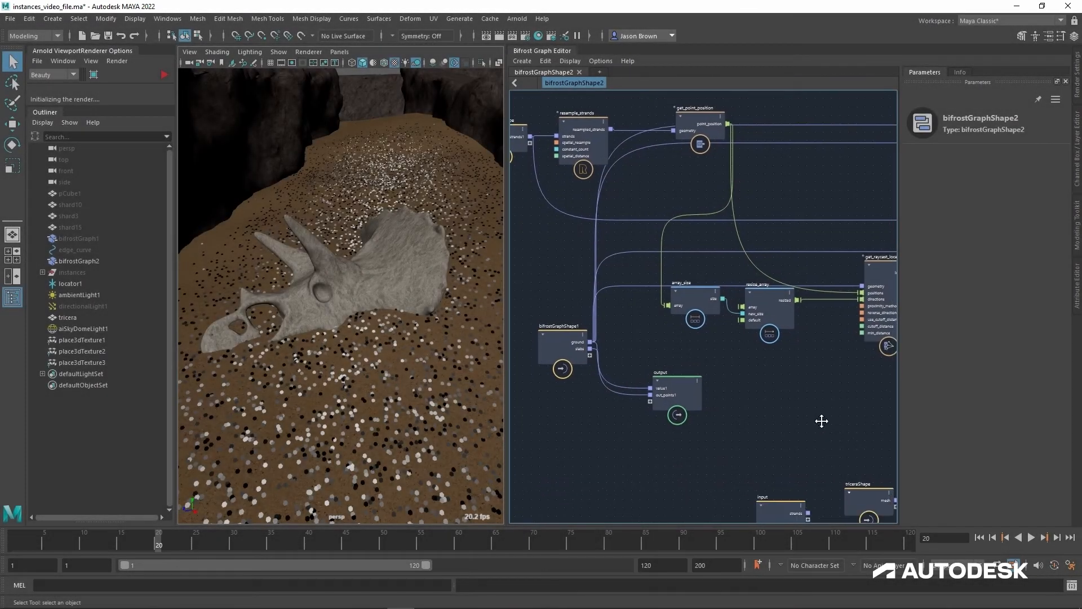
Step: Add a mesh_to_level_set node fed by triceraShape's mesh and place it above get_point_position2
middle_click_drag(822, 421, 624, 234)
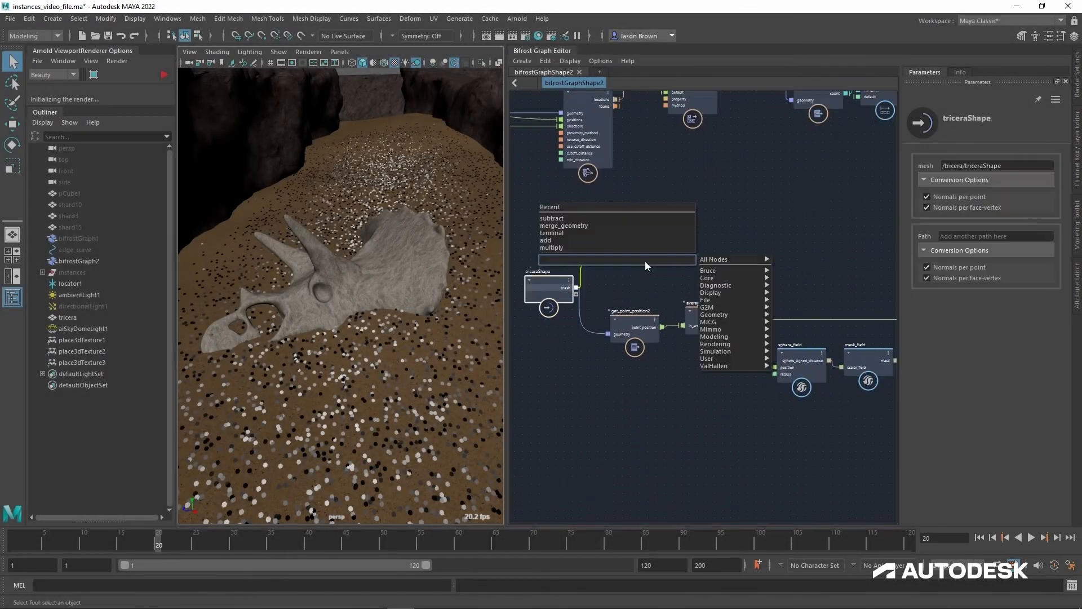
type("mesh_t")
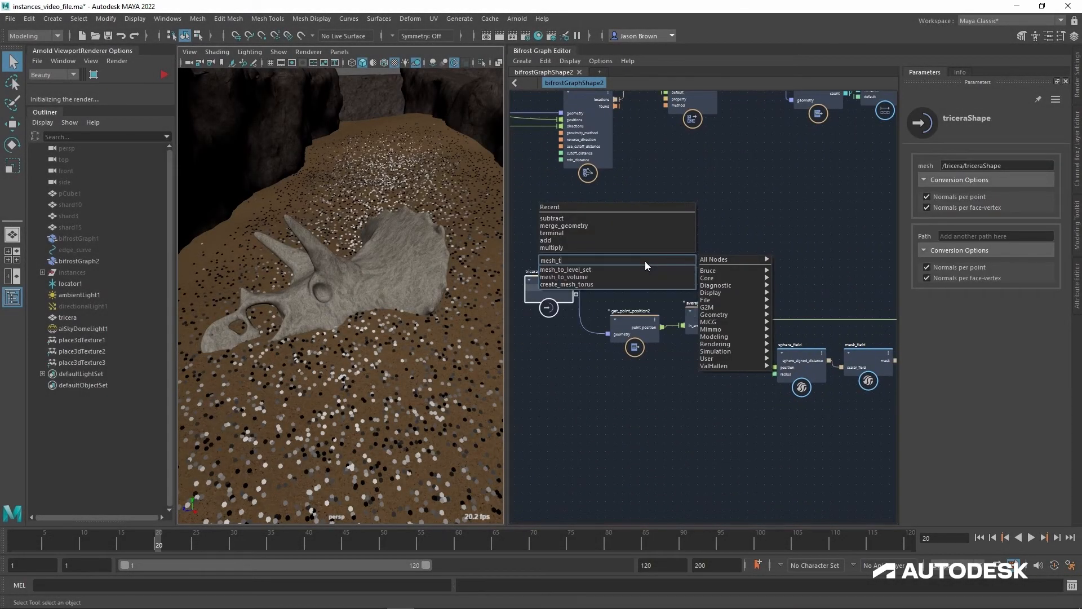
type("o_level")
key("Down")
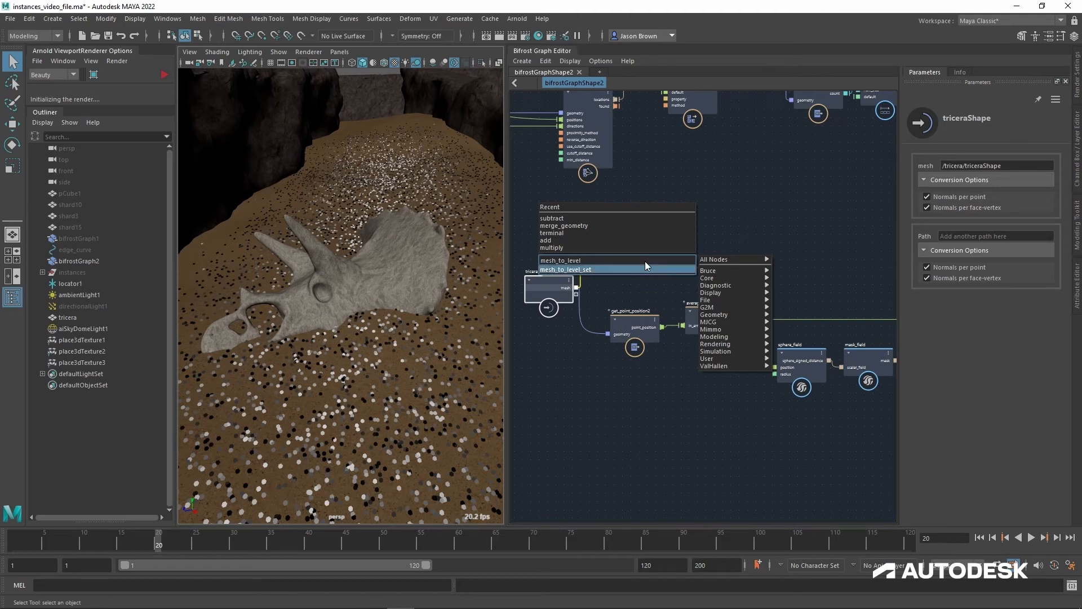
key("Return")
left_click_drag(659, 275, 741, 195)
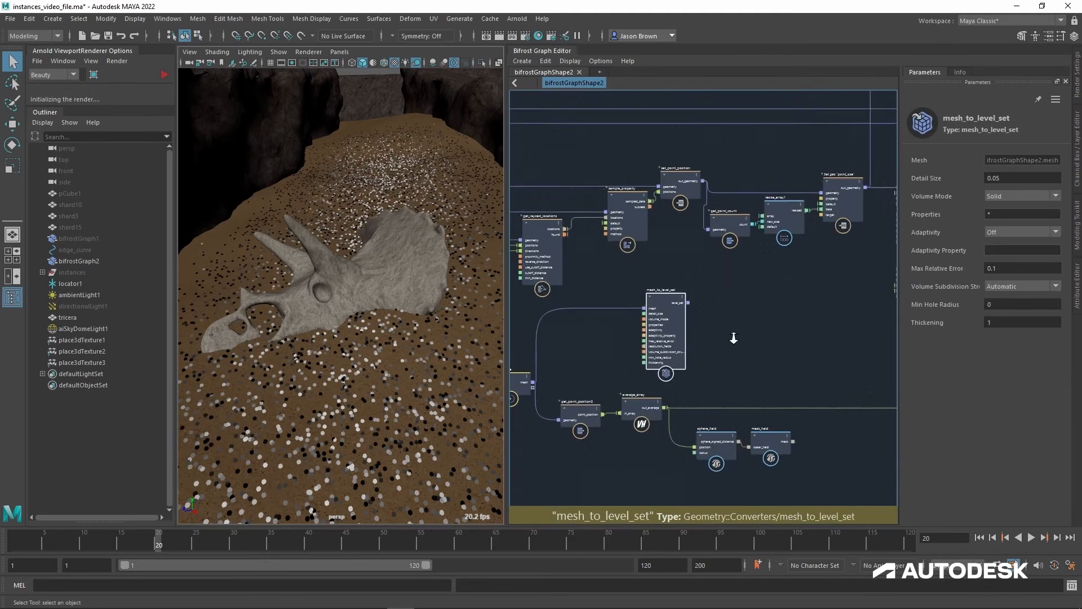
Step: Add a sample_volume node beside mesh_to_level_set and move both nodes below the sphere_field1 and subtract1 chain
middle_click_drag(598, 271, 648, 290)
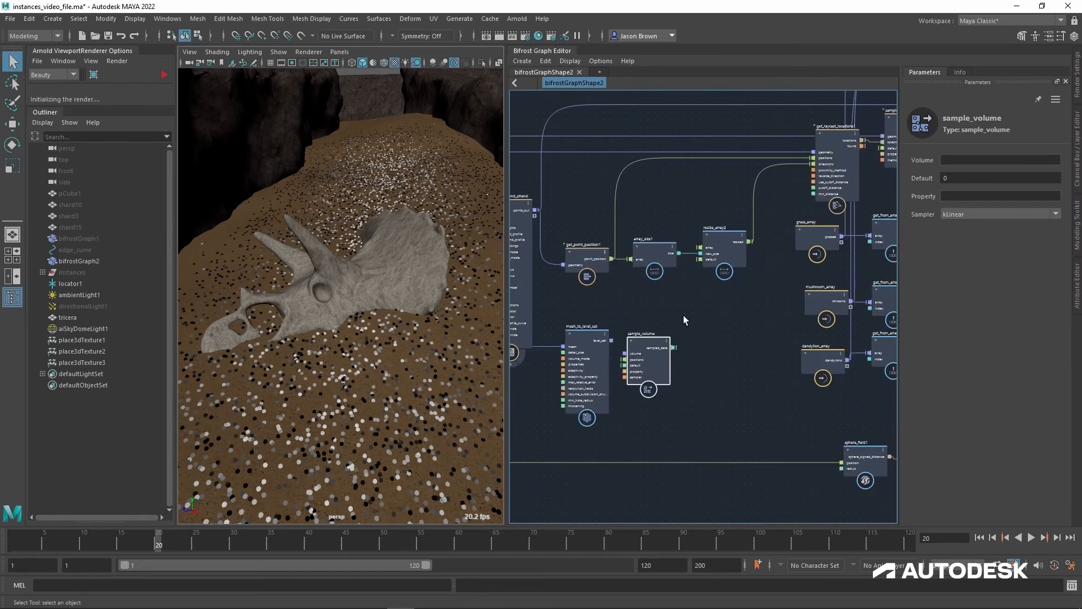
middle_click_drag(686, 317, 642, 280)
left_click_drag(641, 280, 919, 462)
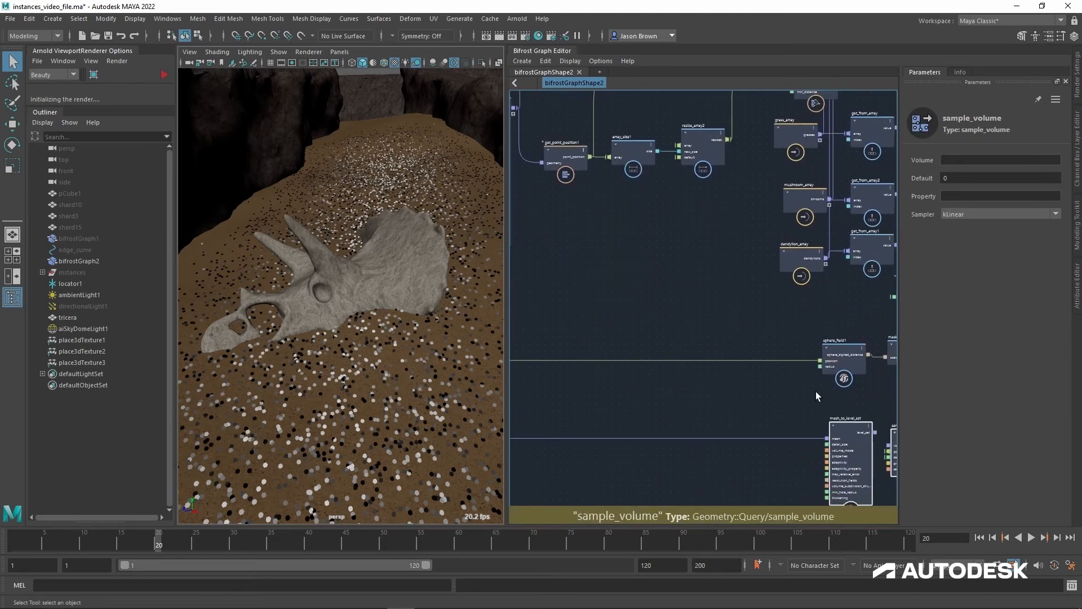
middle_click_drag(817, 394, 572, 374)
left_click_drag(673, 420, 814, 369)
middle_click_drag(814, 370, 789, 379)
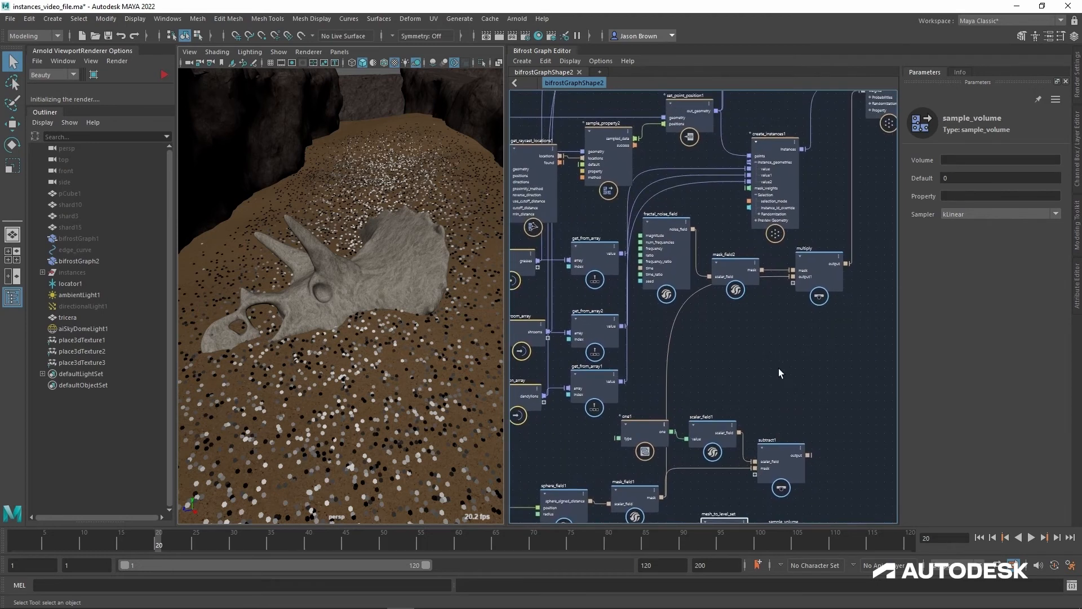
Step: Connect sample_property2's sampled_data to sample_volume's positions and mesh_to_level_set's level_set to its volume, then spread the two nodes apart
left_click_drag(639, 141, 780, 338)
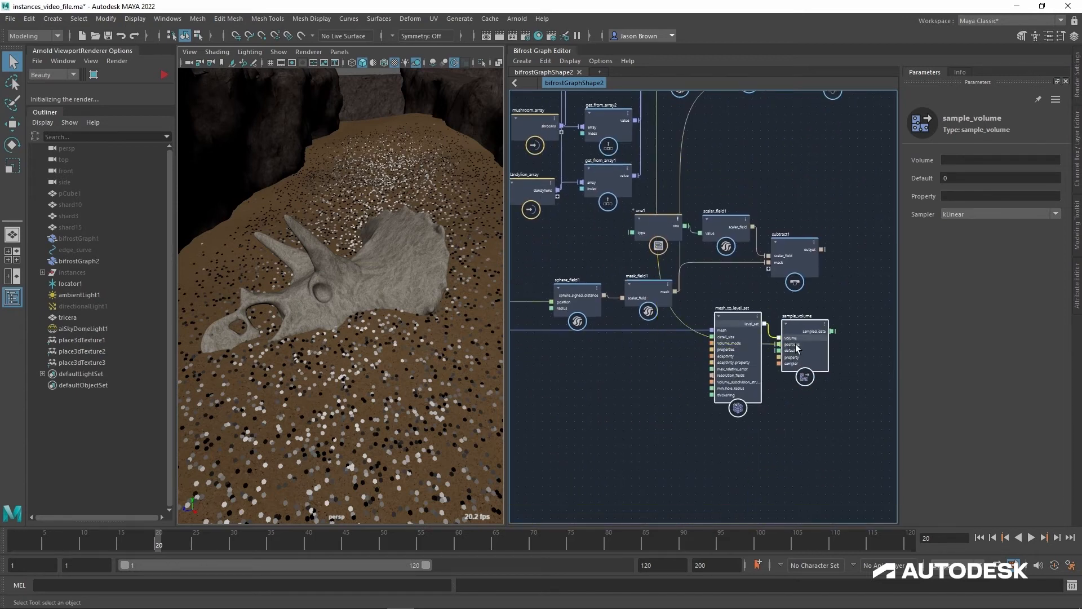
middle_click_drag(840, 369, 732, 401, "alt")
right_click_drag(732, 401, 754, 391, "alt")
mouse_move(704, 367)
left_mouse_down()
mouse_move(709, 358)
mouse_move(712, 367)
mouse_move(687, 367)
left_mouse_up()
left_click(788, 363)
middle_click_drag(791, 365, 856, 365, "alt")
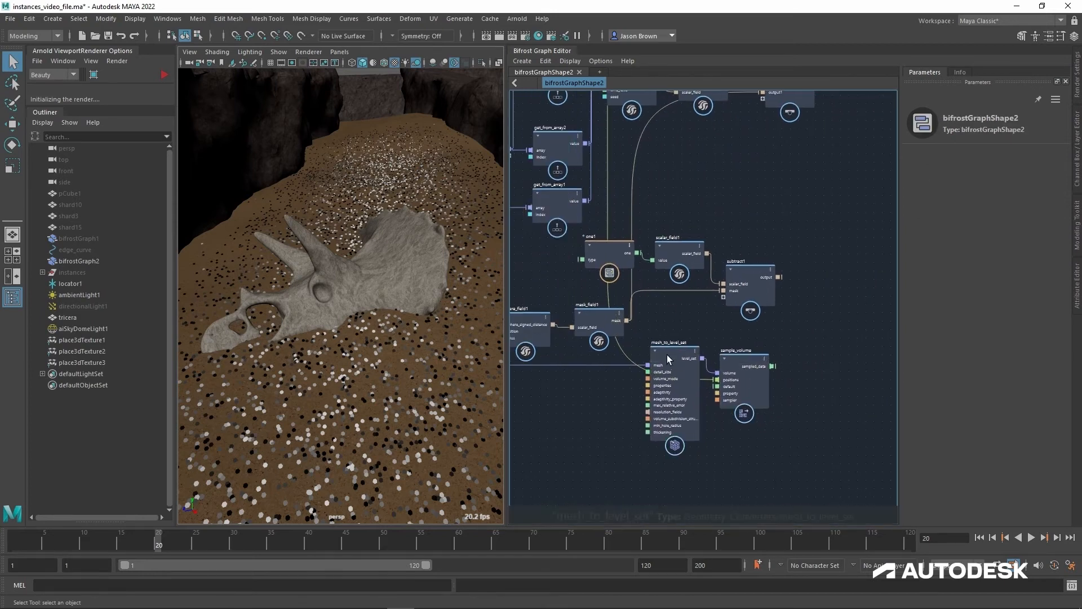
left_click_drag(667, 355, 635, 389)
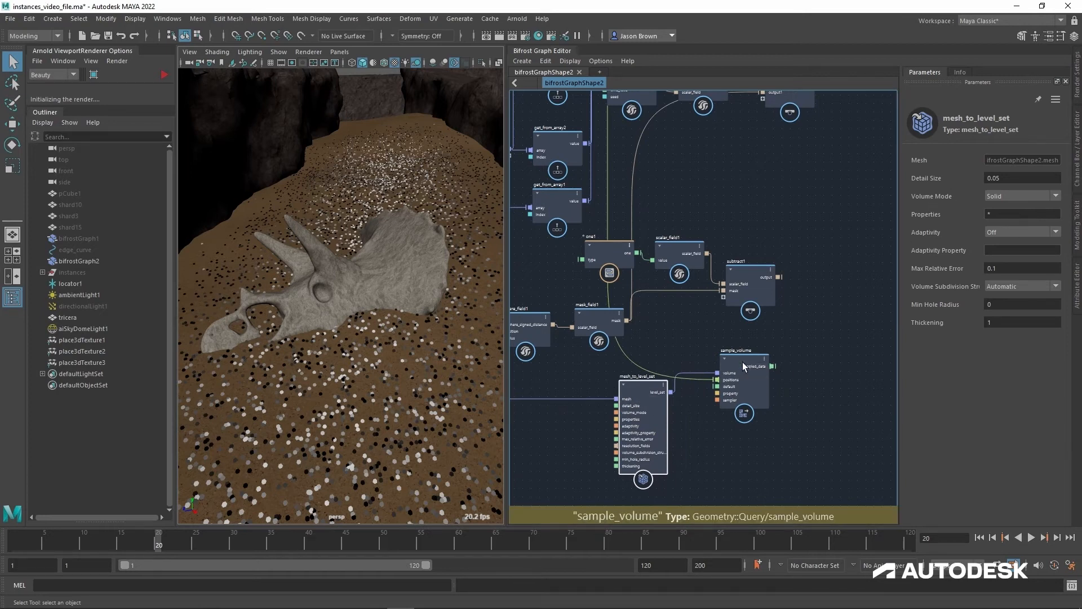
Step: Set sample_volume's Property to voxel_signed_distance
left_click(743, 386)
left_click(980, 197)
type("voxel_signed_distance")
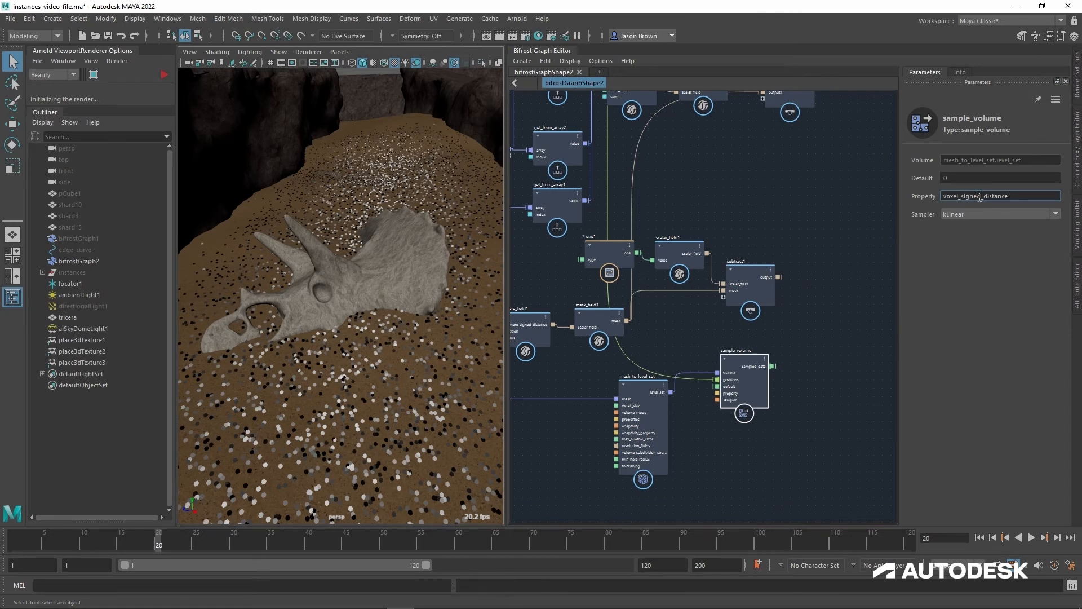
middle_click_drag(842, 270, 823, 279, "alt")
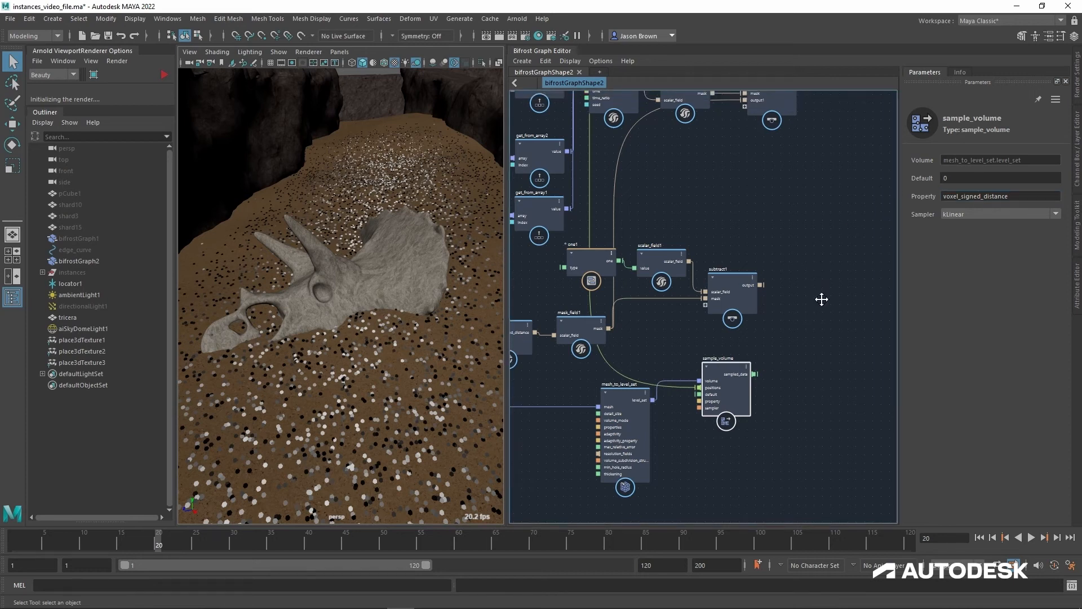
right_click_drag(822, 299, 798, 300, "alt")
middle_click_drag(797, 300, 785, 326, "alt")
right_click_drag(785, 327, 803, 320, "alt")
middle_click_drag(803, 320, 813, 325, "alt")
right_click_drag(814, 325, 787, 339, "alt")
mouse_move(786, 338)
middle_mouse_down("alt")
mouse_move(797, 331)
mouse_move(794, 340)
middle_mouse_up("alt")
Step: Reposition sample_volume beside mesh_to_level_set and connect its sampled_data to create_instances1's mask_weights
left_click_drag(753, 392, 739, 407)
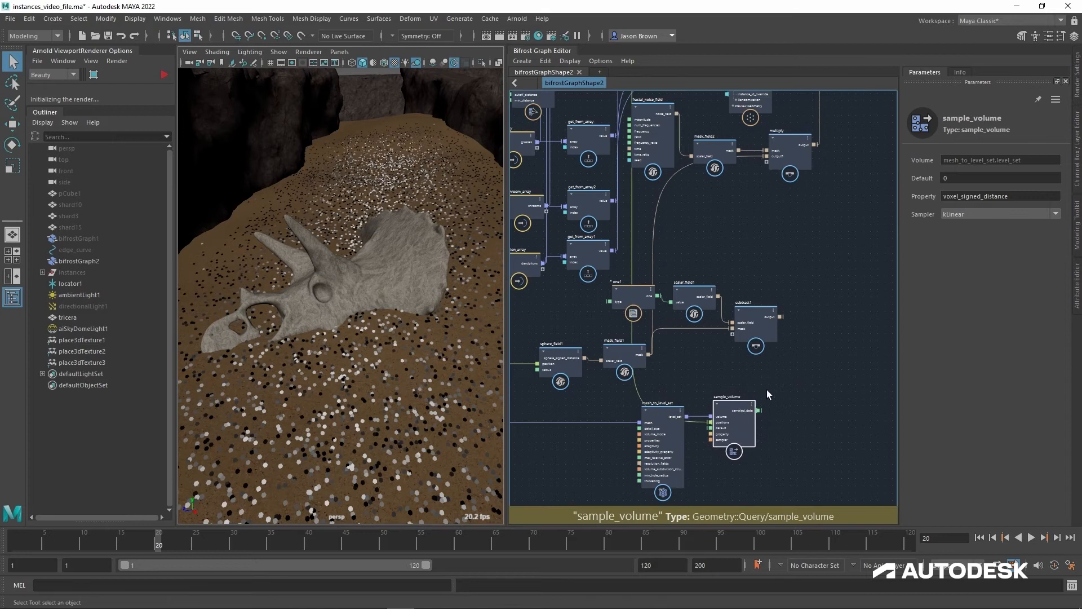
middle_click_drag(766, 390, 733, 355, "alt")
right_click_drag(733, 356, 736, 355, "alt")
middle_click_drag(735, 355, 742, 367, "alt")
left_click(733, 389)
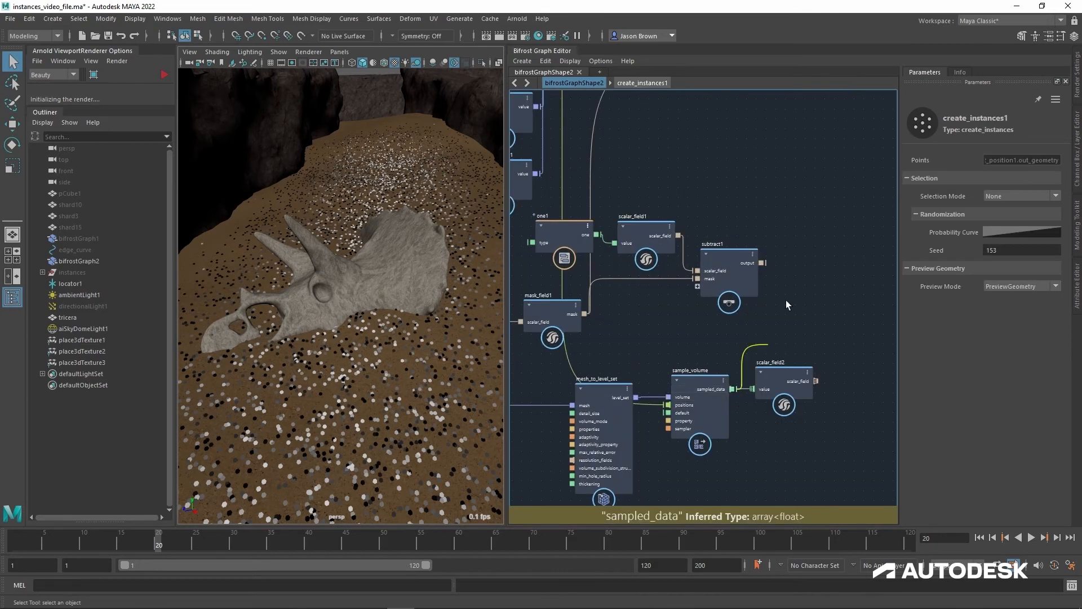
middle_click_drag(778, 171, 756, 438, "alt")
left_click_drag(744, 423, 671, 206)
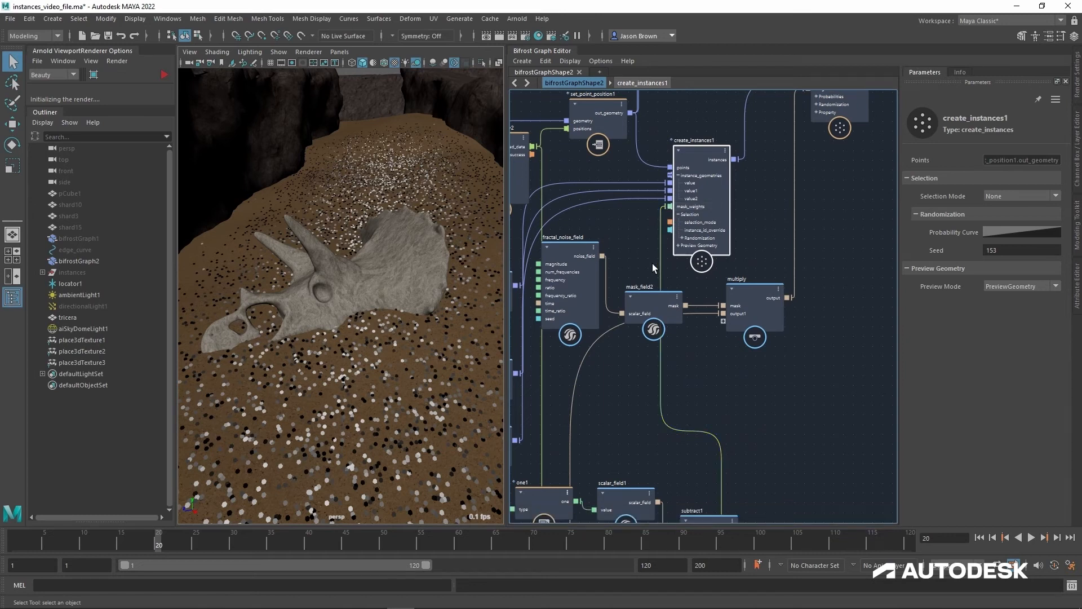
Step: Turn the proxy display back on at the instances' terminal to show the scattered plants
middle_click_drag(780, 249, 467, 362, "alt")
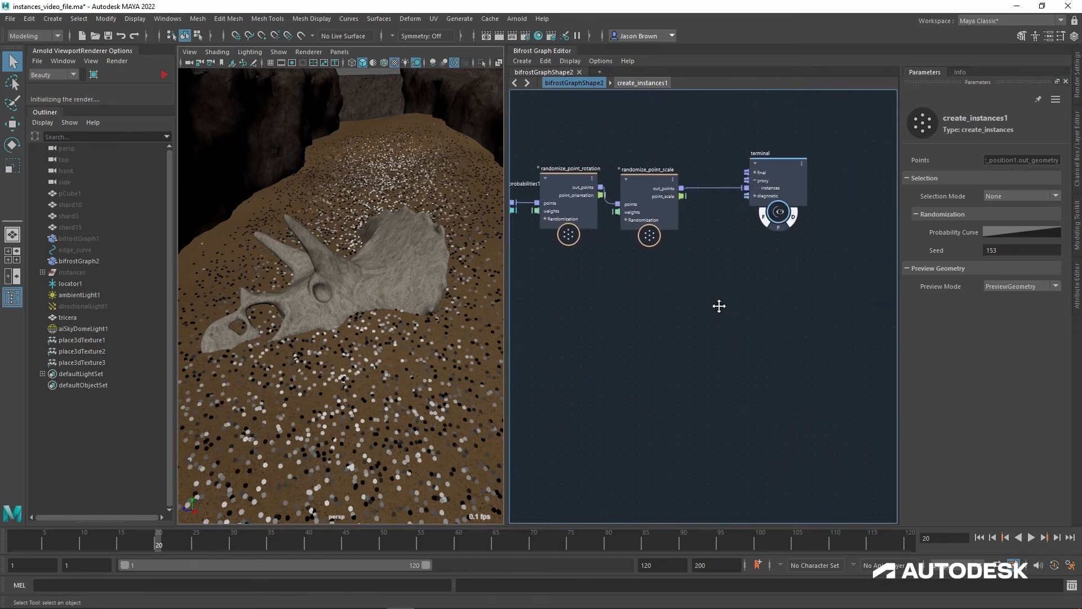
middle_click_drag(719, 307, 767, 336, "alt")
left_click(749, 310)
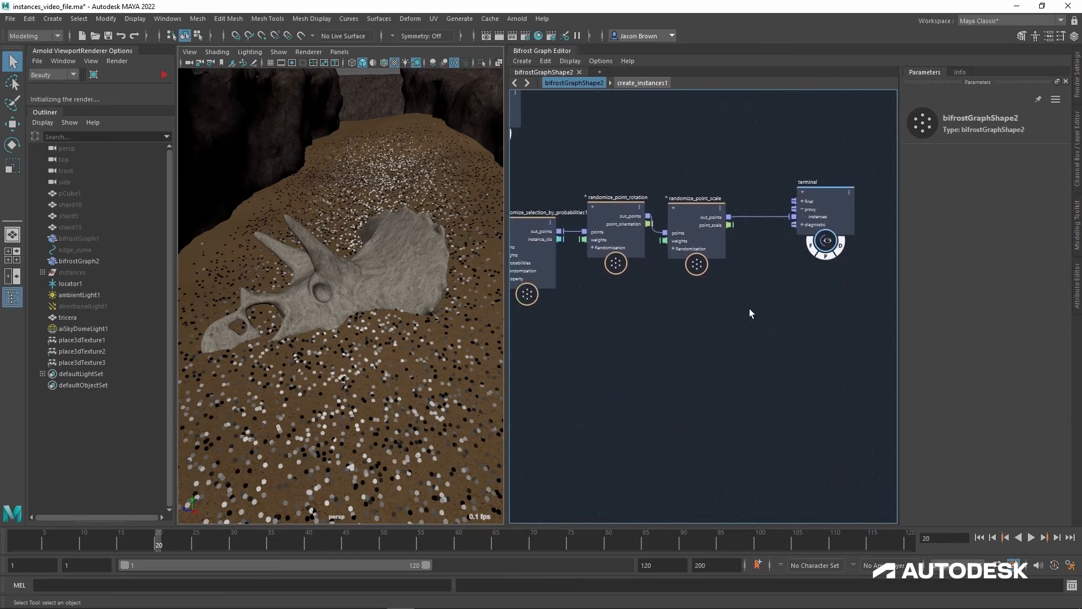
middle_click_drag(553, 340, 785, 282, "alt")
middle_click_drag(688, 261, 656, 305, "alt")
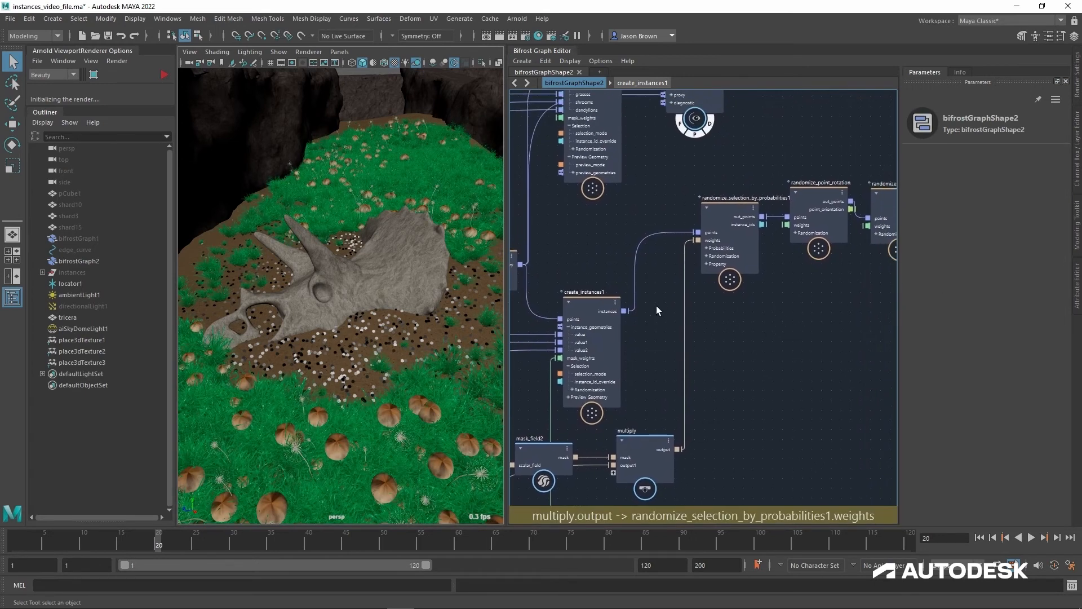
Step: Add a scalar_field node fed by sample_volume's sampled_data and move sample_volume up beside mesh_to_level_set
mouse_move(631, 317)
left_mouse_down()
mouse_move(844, 318)
mouse_move(731, 343)
mouse_move(690, 252)
mouse_move(624, 296)
mouse_move(631, 329)
left_mouse_up()
middle_click_drag(797, 318, 848, 299, "alt")
mouse_move(620, 347)
middle_mouse_down("alt")
mouse_move(752, 269)
mouse_move(770, 226)
middle_mouse_up("alt")
middle_click_drag(764, 286, 786, 213, "alt")
middle_click_drag(768, 343, 779, 271, "alt")
right_click_drag(779, 270, 763, 282, "alt")
middle_click_drag(775, 324, 768, 237, "alt")
middle_click_drag(800, 312, 815, 301, "alt")
left_click_drag(708, 429, 696, 406)
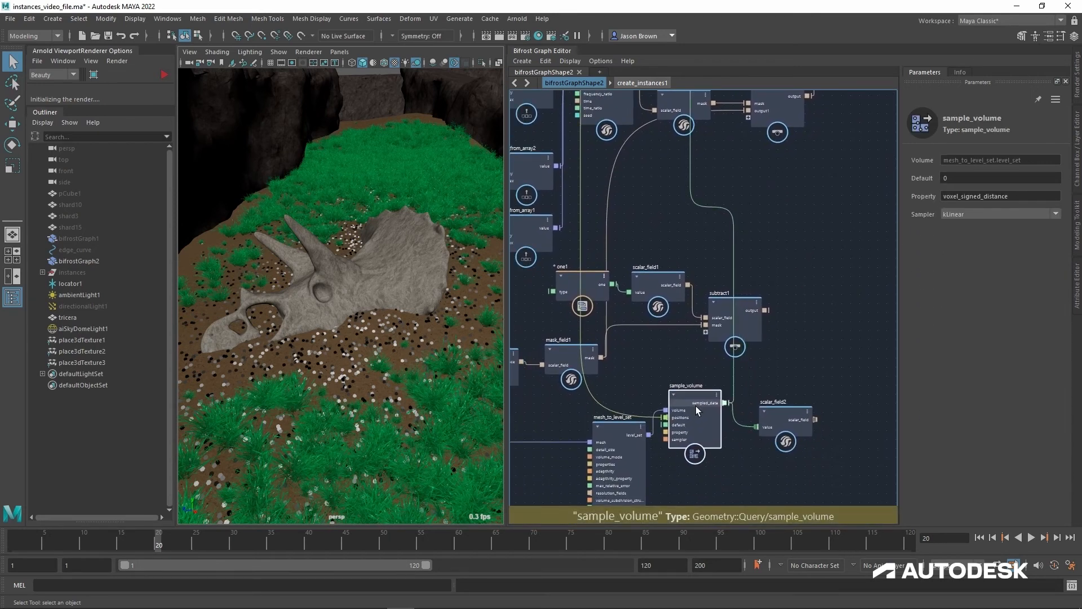
middle_click_drag(762, 421, 734, 482, "alt")
middle_click_drag(762, 324, 768, 348, "alt")
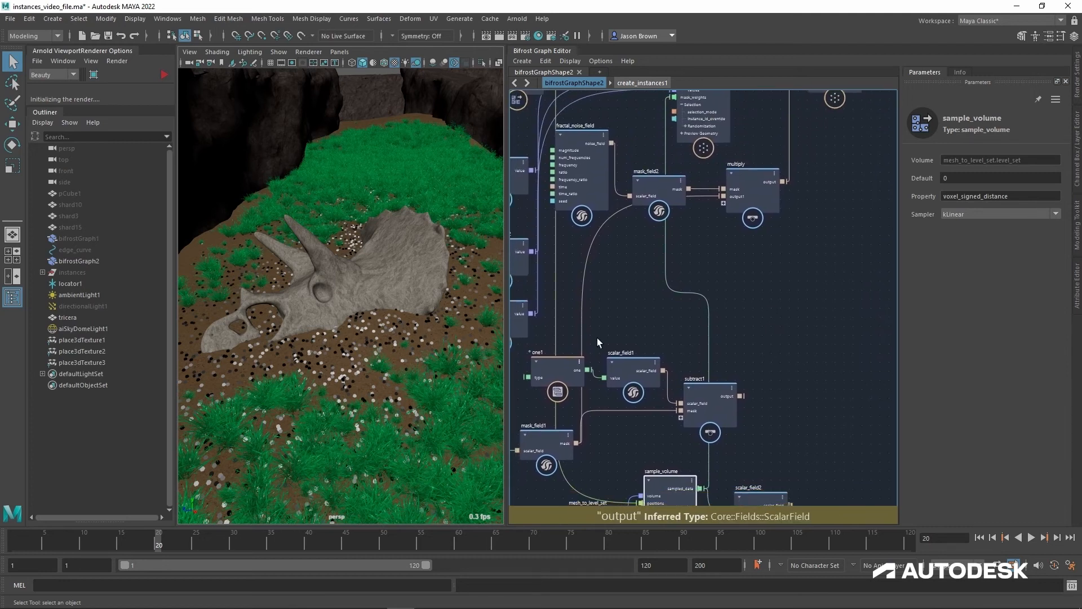
Step: Check the grass scatter around the skull from above and move mesh_to_level_set away from sample_volume
mouse_move(395, 337)
left_mouse_down("alt")
mouse_move(410, 377)
mouse_move(399, 364)
left_mouse_up("alt")
middle_click_drag(444, 350, 459, 331, "alt")
middle_click_drag(604, 421, 653, 281, "alt")
left_click_drag(630, 379, 591, 384)
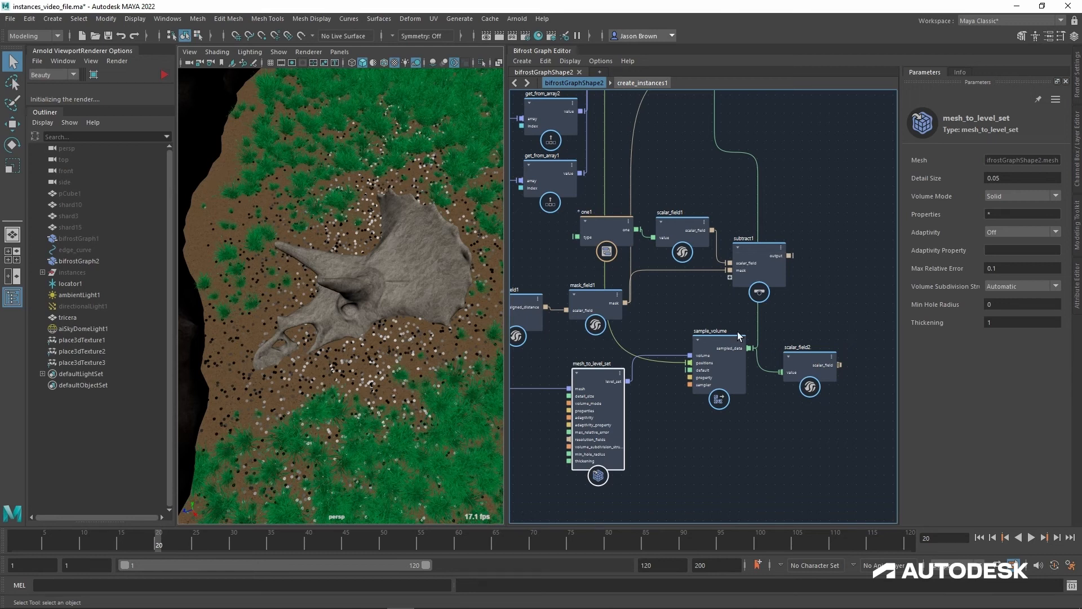
Step: Add a terminal node below sample_volume and connect mesh_to_level_set's level_set to its proxy input
middle_click_drag(656, 400, 652, 389, "alt")
left_click_drag(624, 371, 682, 431)
key("Tab")
type("terminal")
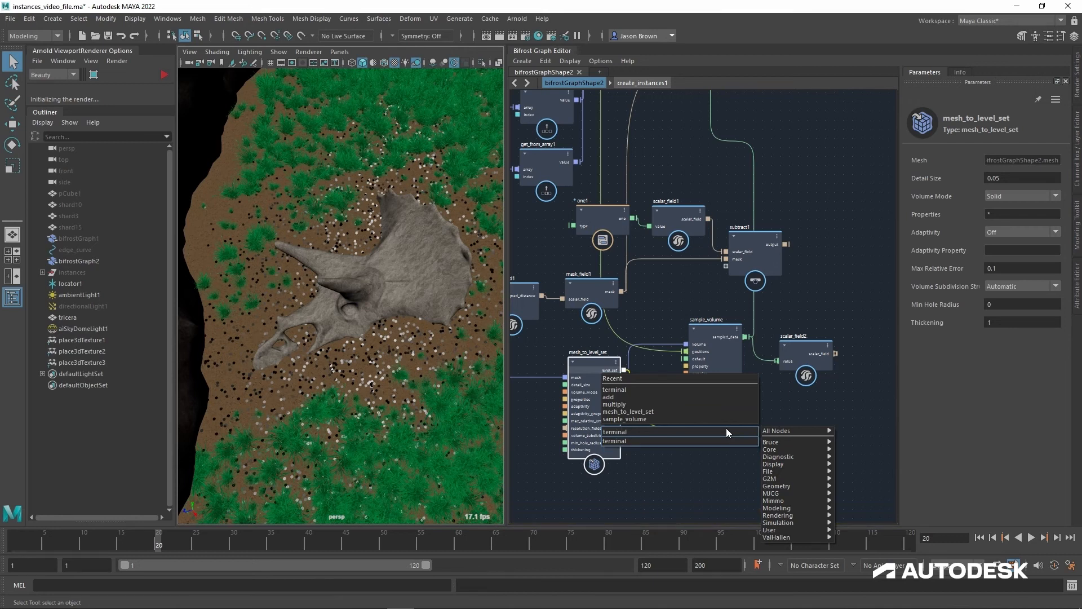
key("Return")
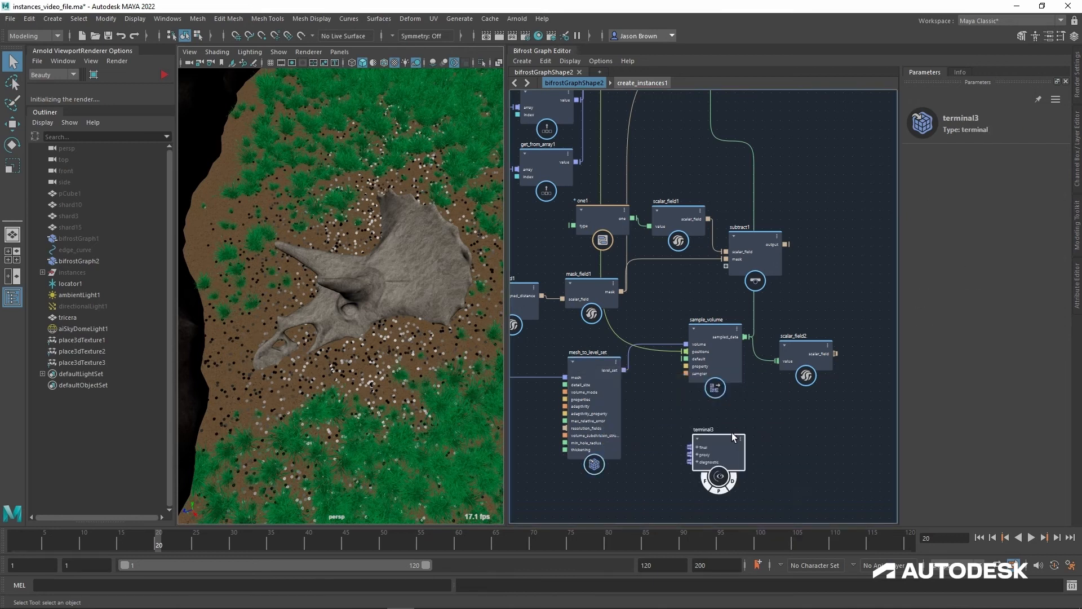
left_click_drag(624, 370, 655, 409)
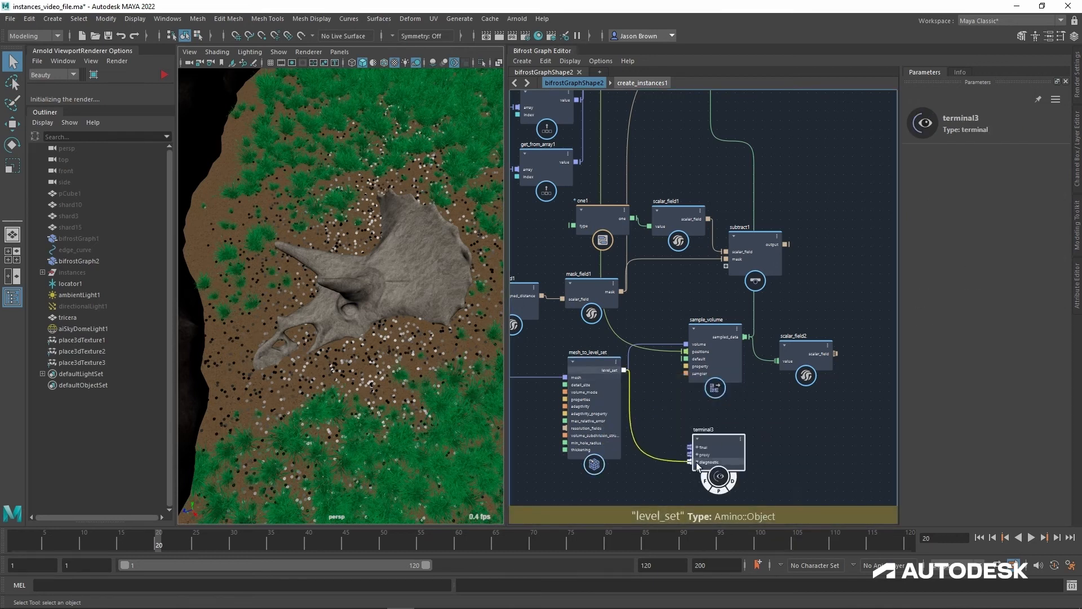
left_click_drag(696, 462, 697, 462)
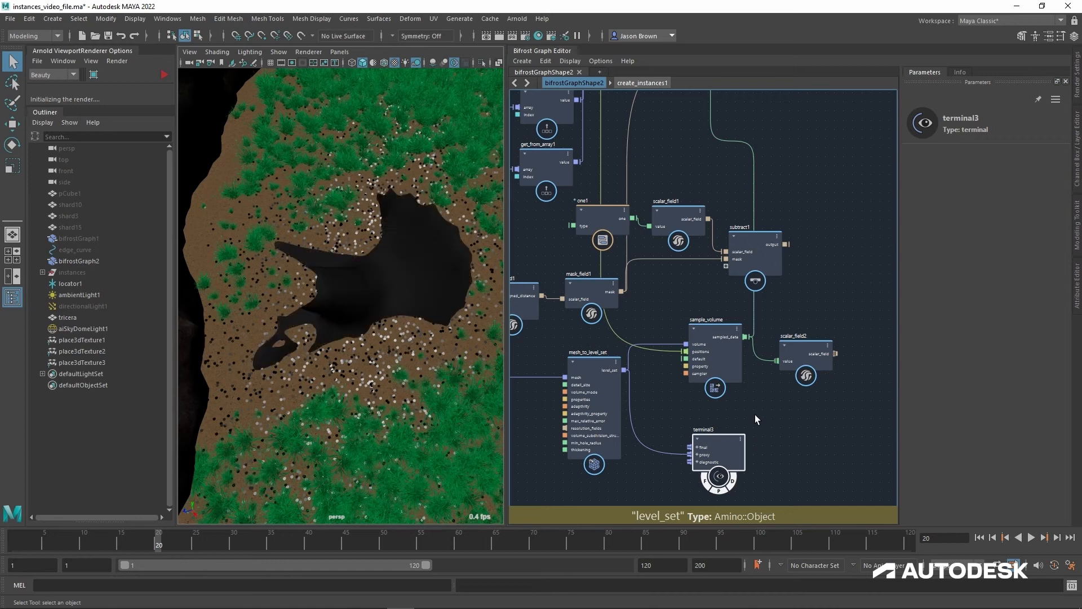
Step: Inspect the skull's level set preview from several angles and set mesh_to_level_set's Detail Size to 0.025
left_click_drag(423, 316, 367, 346, "alt")
middle_click_drag(367, 346, 333, 394, "alt")
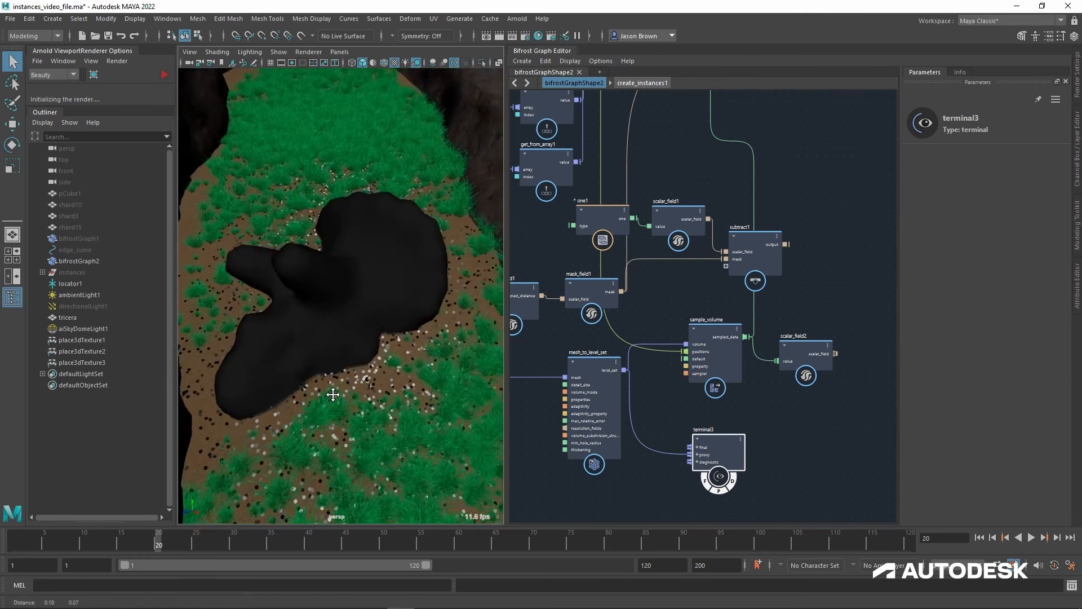
right_click_drag(333, 395, 395, 395, "alt")
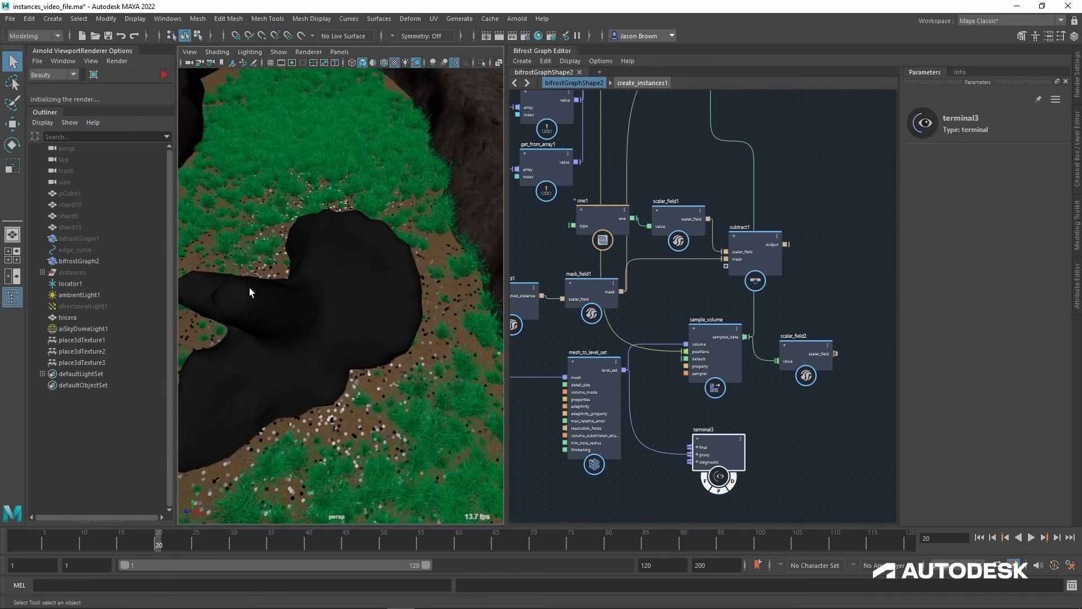
mouse_move(773, 406)
middle_mouse_down("alt")
mouse_move(780, 388)
mouse_move(779, 417)
middle_mouse_up("alt")
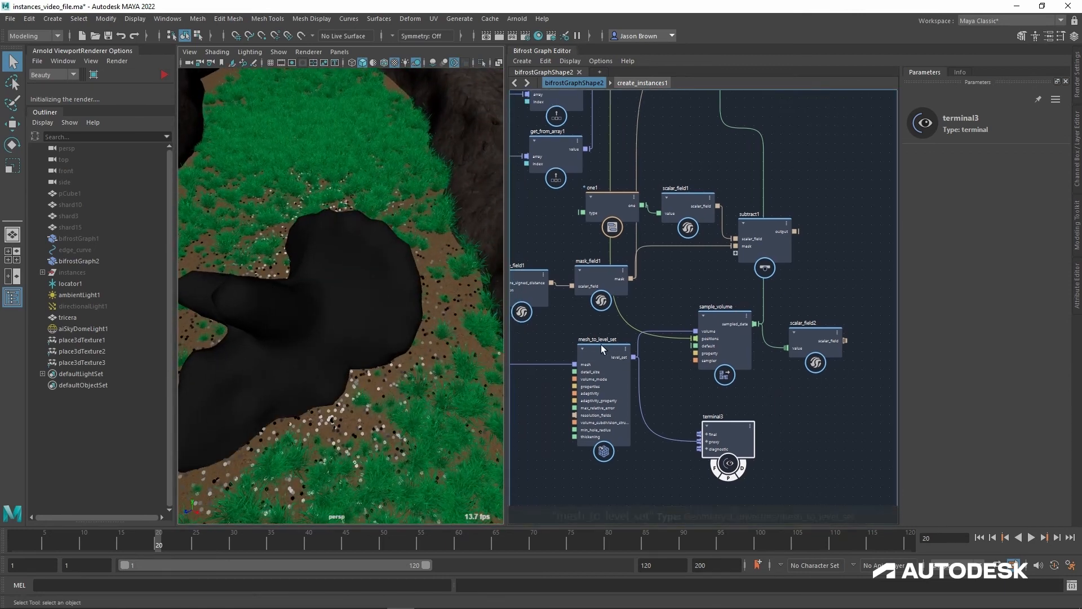
left_click(608, 352)
left_click(1021, 179)
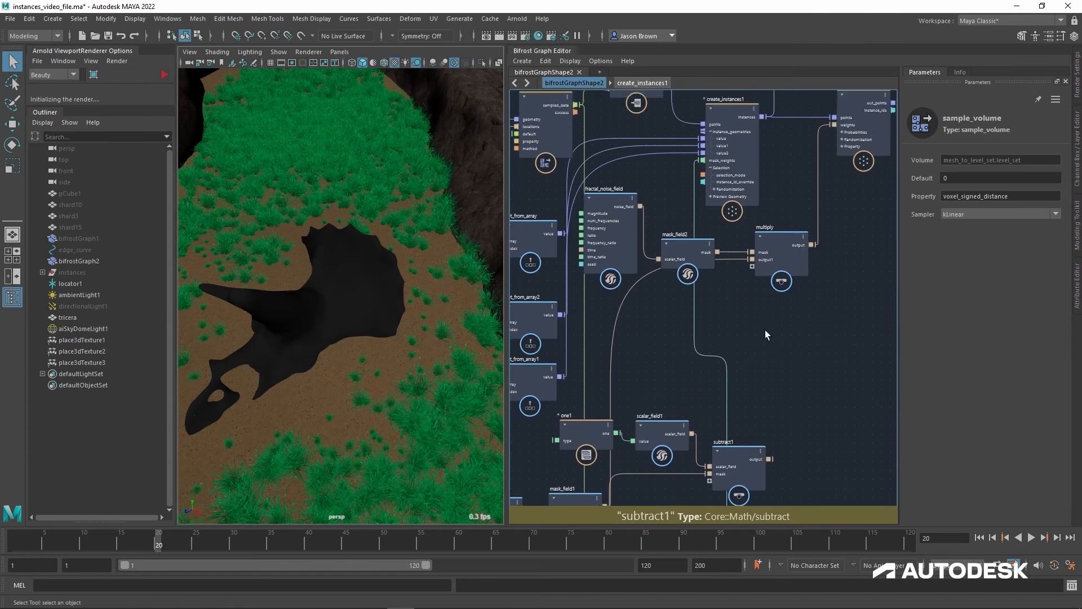
Step: Refine the skull's level set by setting mesh_to_level_set's Detail Size to 0.0125
middle_click_drag(761, 376, 772, 237, "alt")
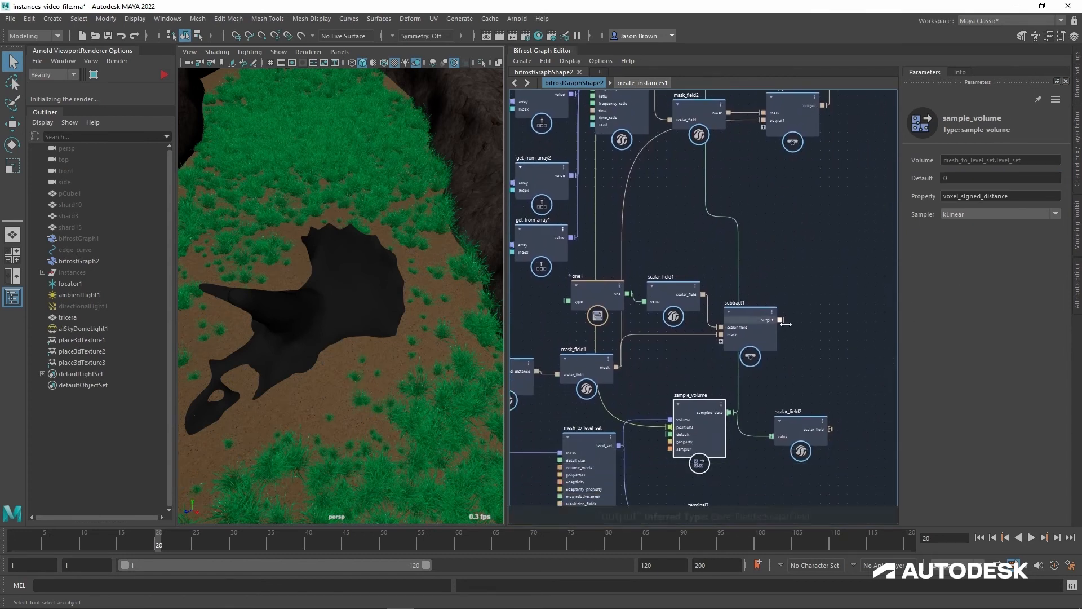
middle_click_drag(780, 322, 803, 287, "alt")
left_click(606, 409)
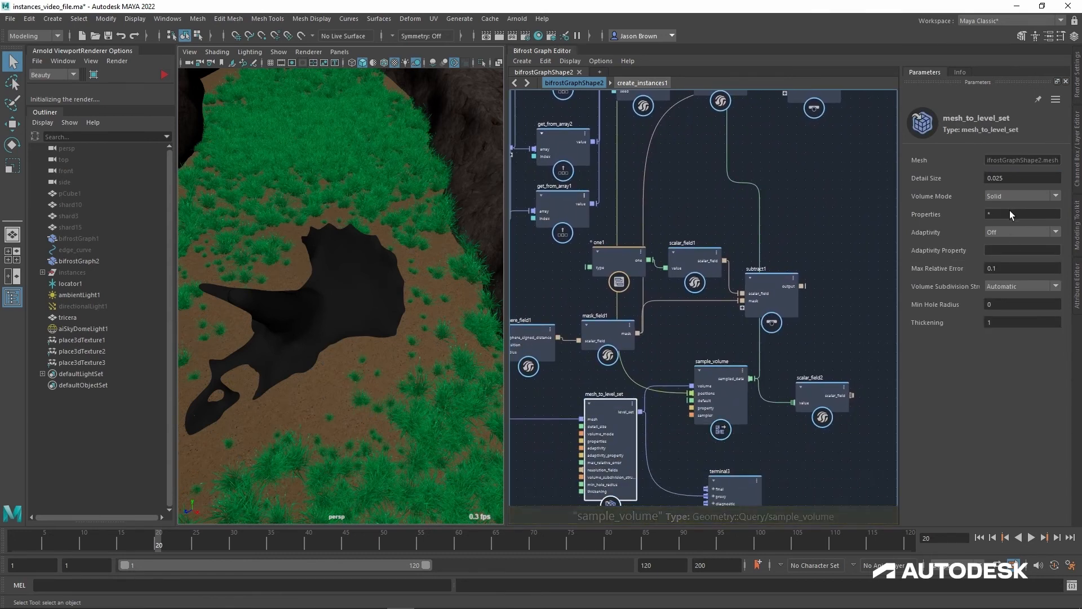
left_click(1020, 187)
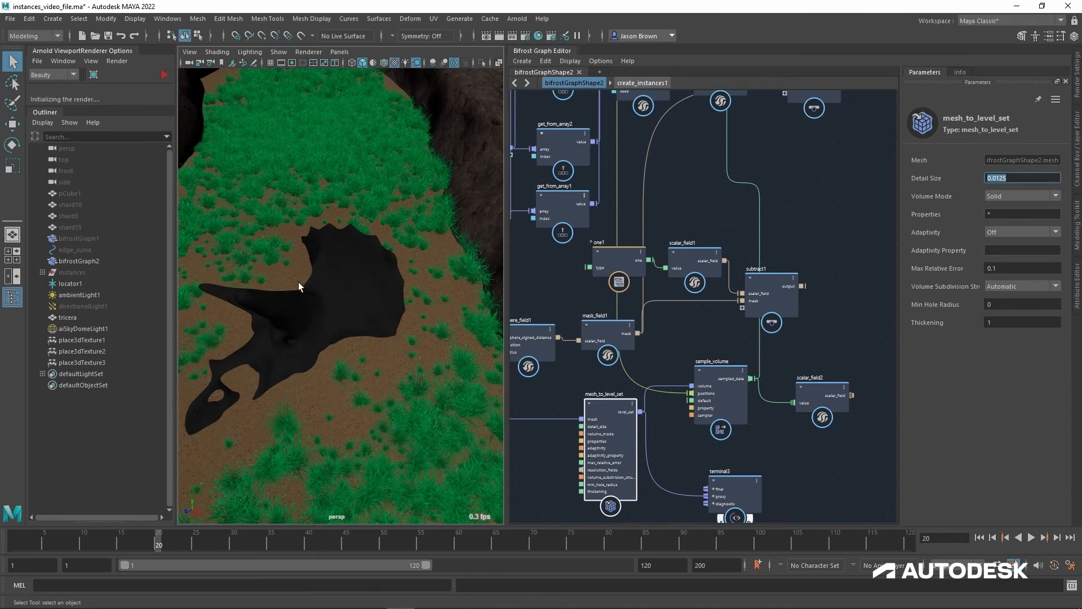
middle_click_drag(796, 351, 733, 433, "alt")
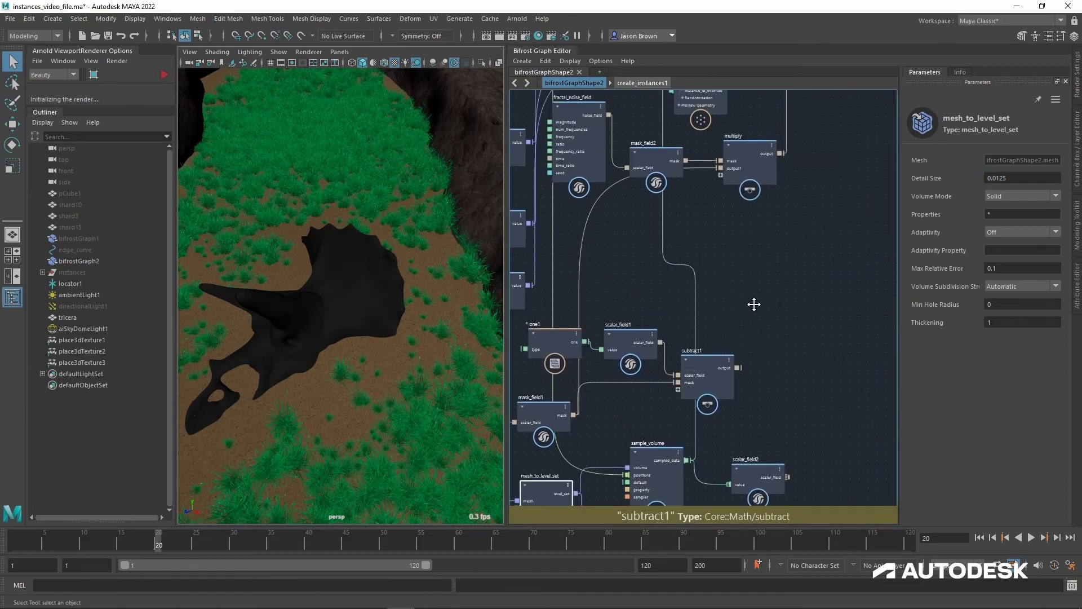
Step: Remove scalar_field2 and add a greater node fed by sample_volume's sampled_data
middle_click_drag(755, 304, 738, 268, "alt")
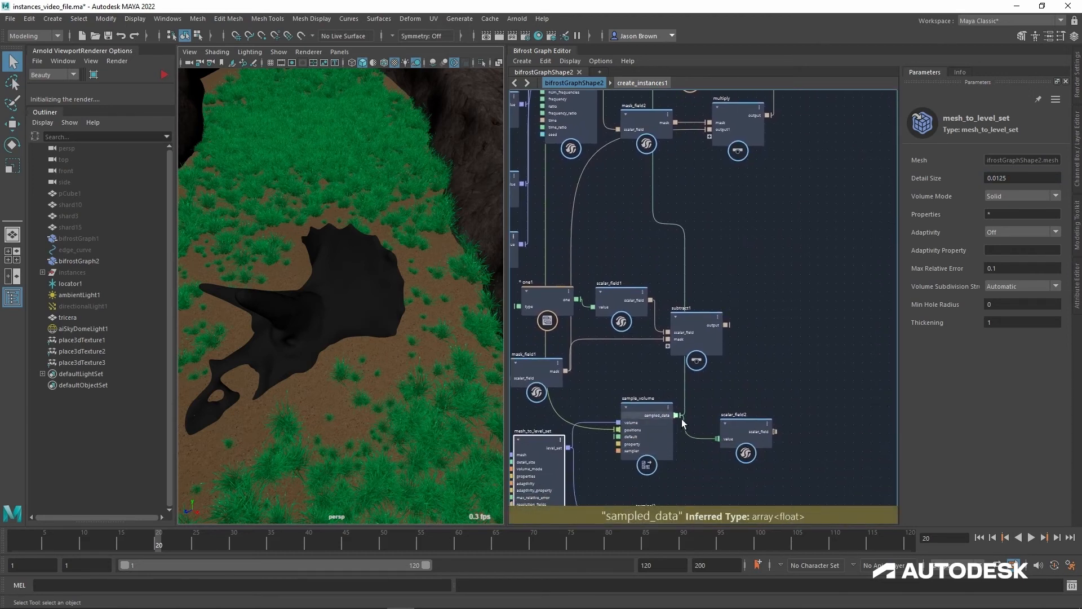
left_click_drag(679, 418, 762, 380)
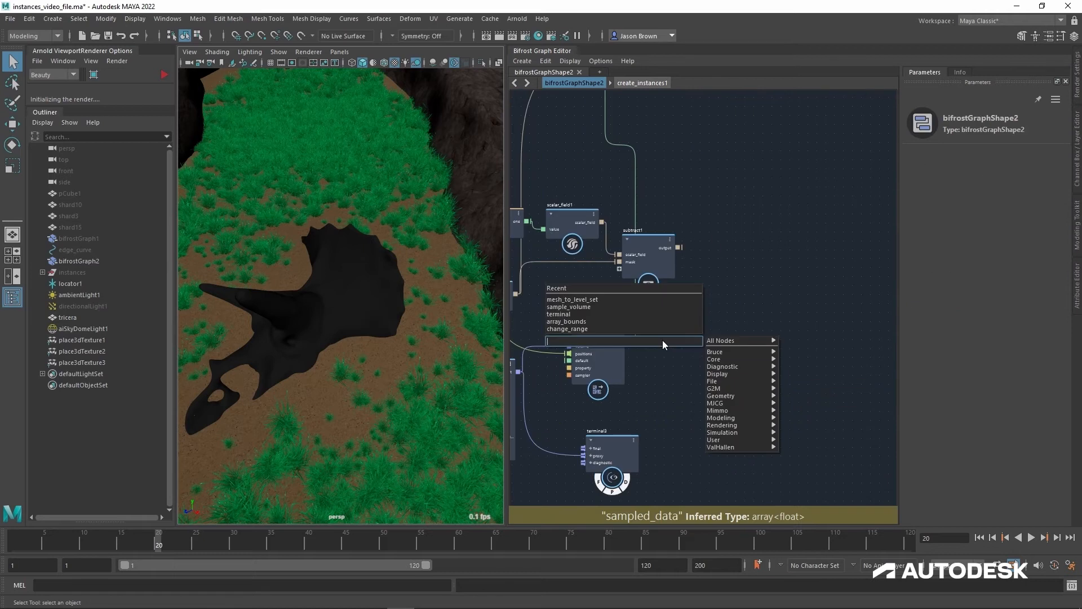
type("if")
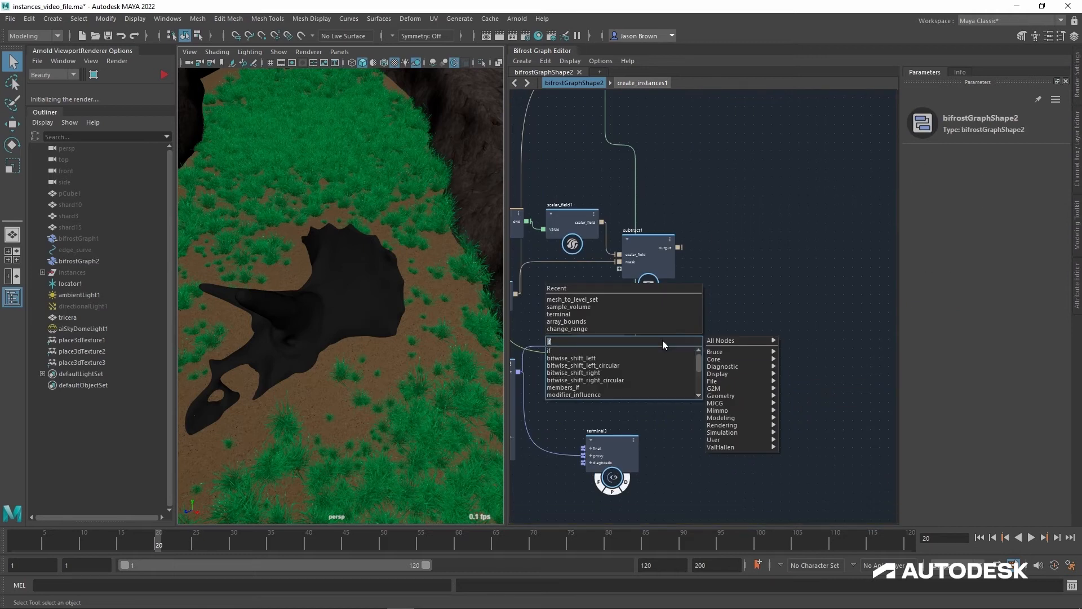
key("BackSpace")
key("BackSpace")
type("greater")
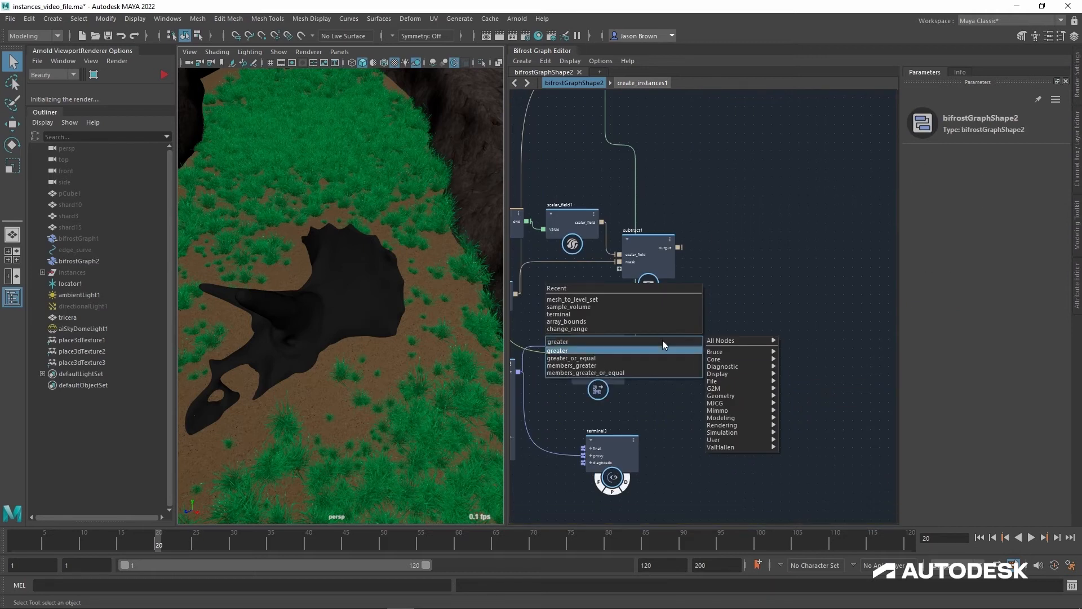
key("Return")
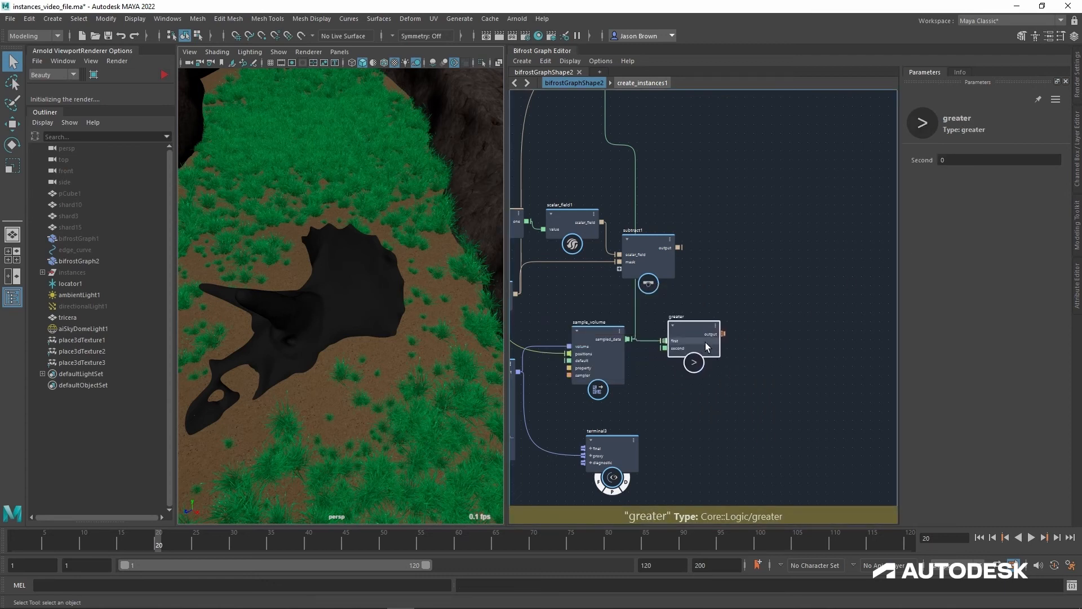
Step: Add an if node and feed greater's output into its condition input
left_click_drag(705, 342, 708, 333)
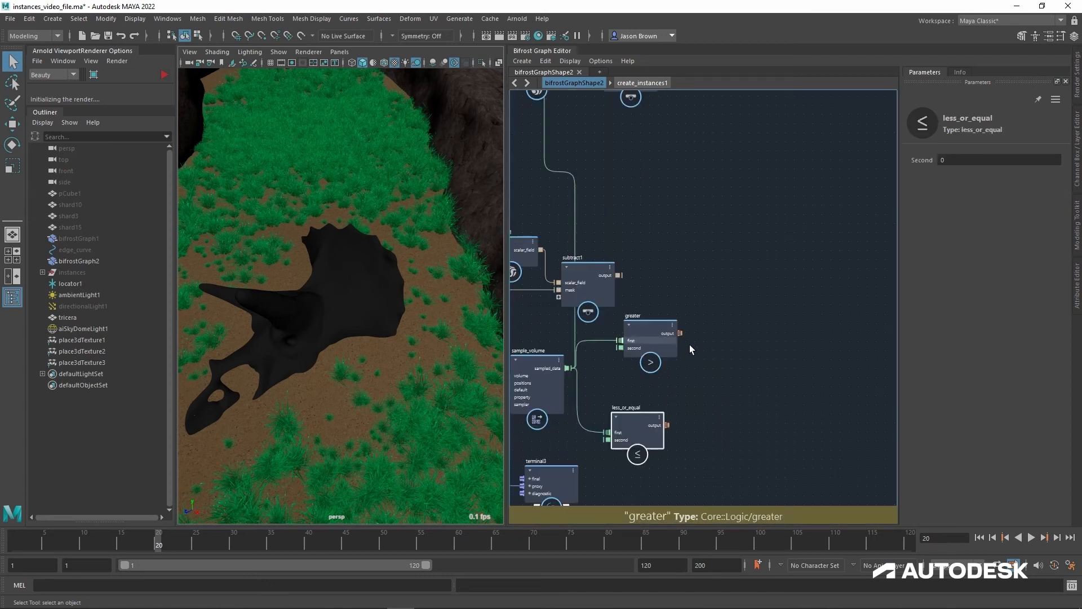
left_click_drag(681, 333, 721, 333)
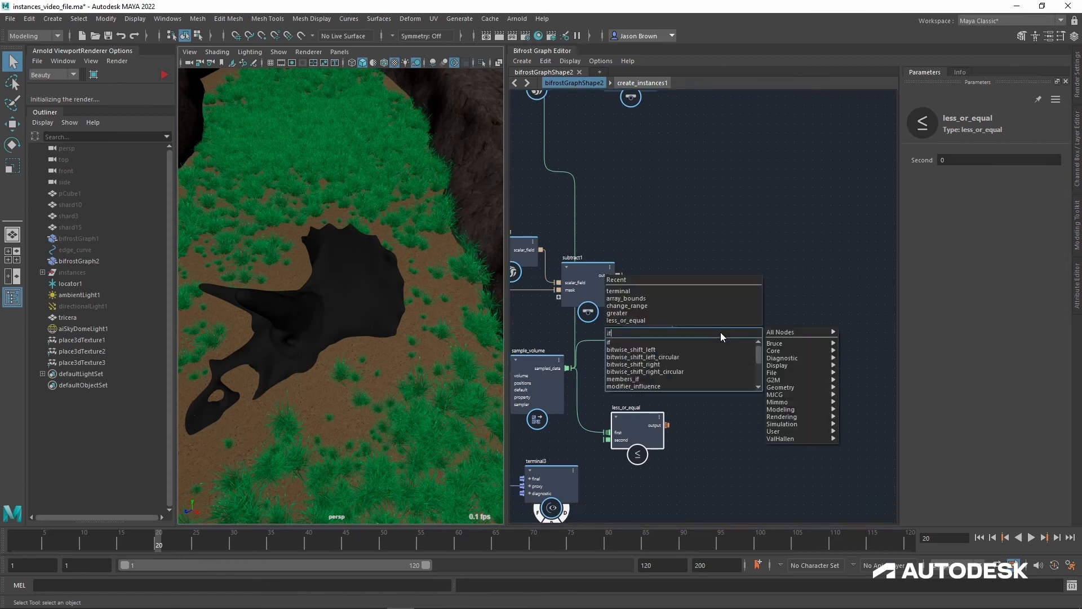
key("Return")
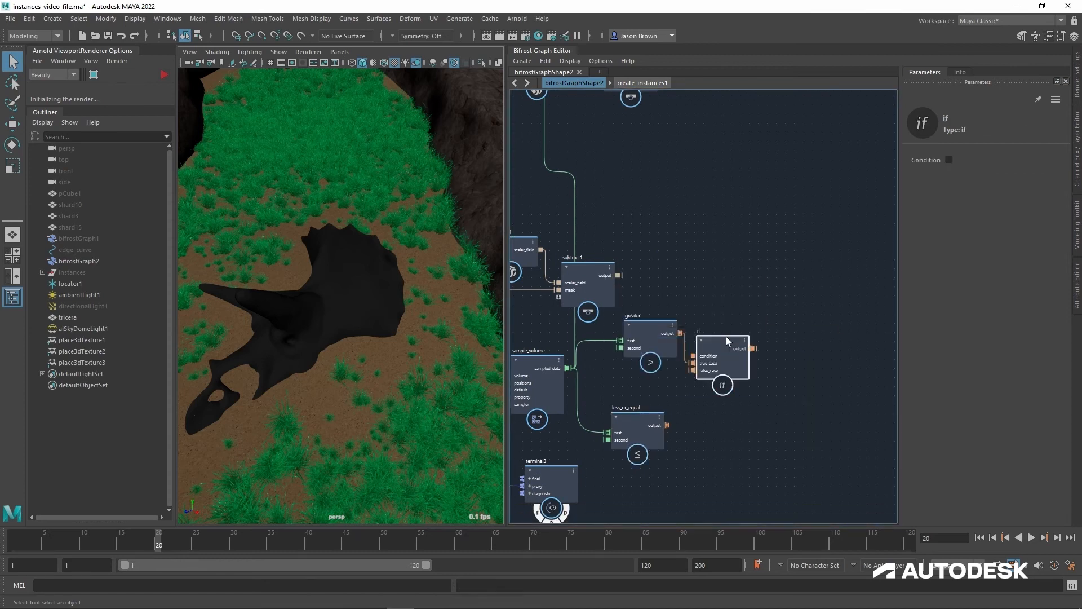
left_click_drag(725, 343, 759, 304)
left_click_drag(657, 333, 661, 317)
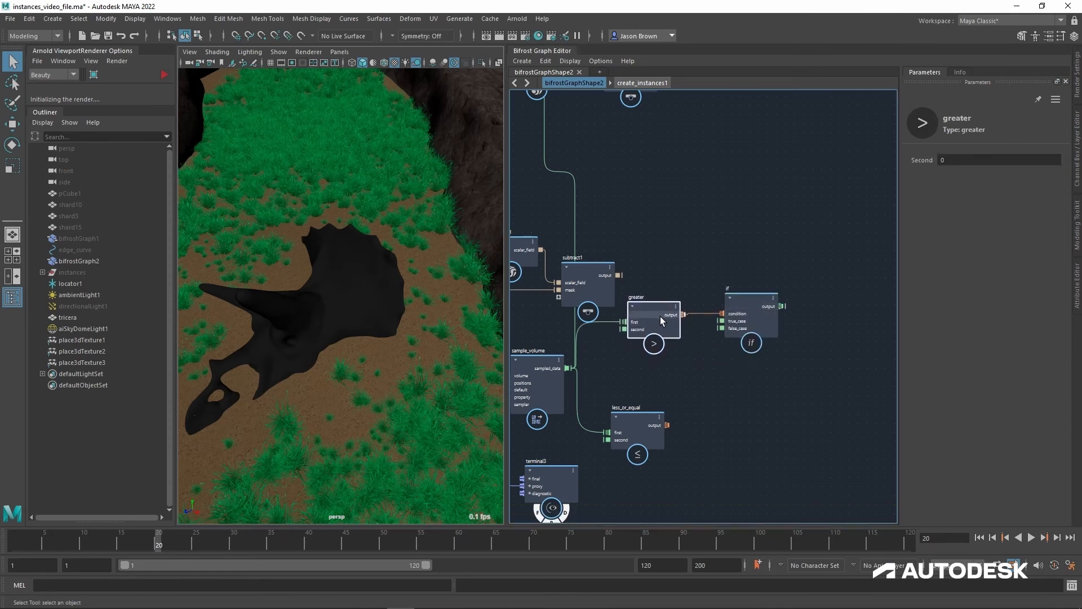
mouse_move(712, 360)
middle_mouse_down("alt")
mouse_move(701, 372)
mouse_move(713, 377)
middle_mouse_up("alt")
scroll(700, 371, "up", 1)
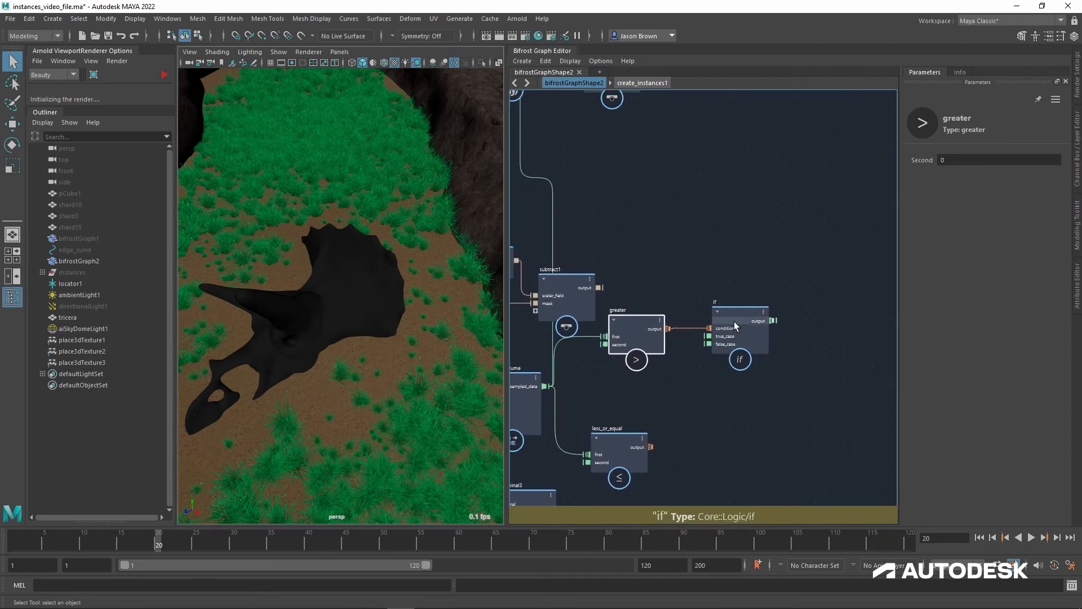
Step: Delete the less_or_equal node and line up greater and if beside sample_volume
left_click(734, 326)
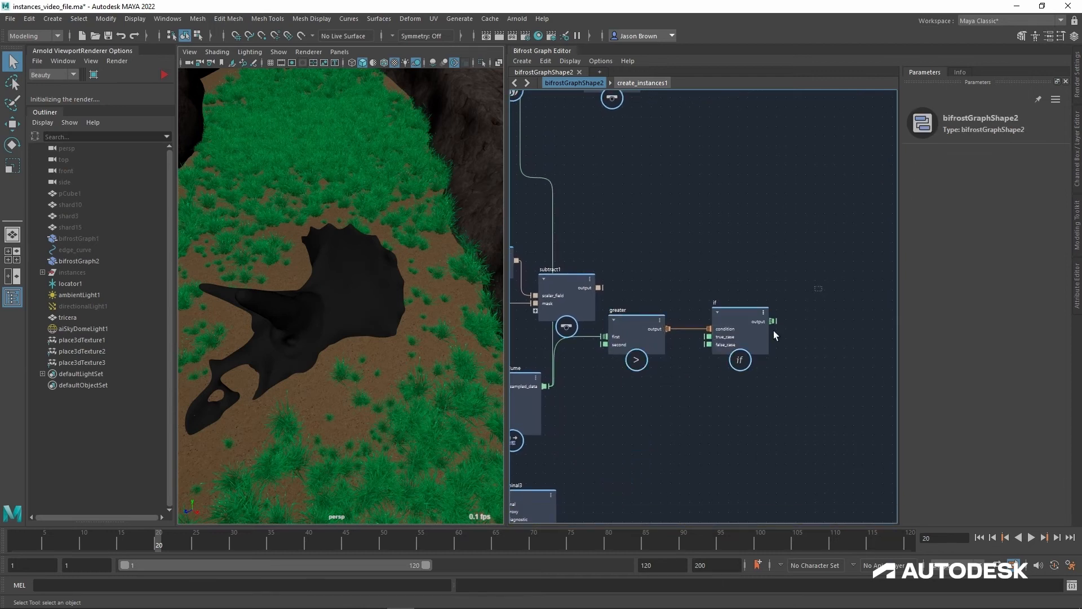
left_click_drag(774, 330, 662, 375)
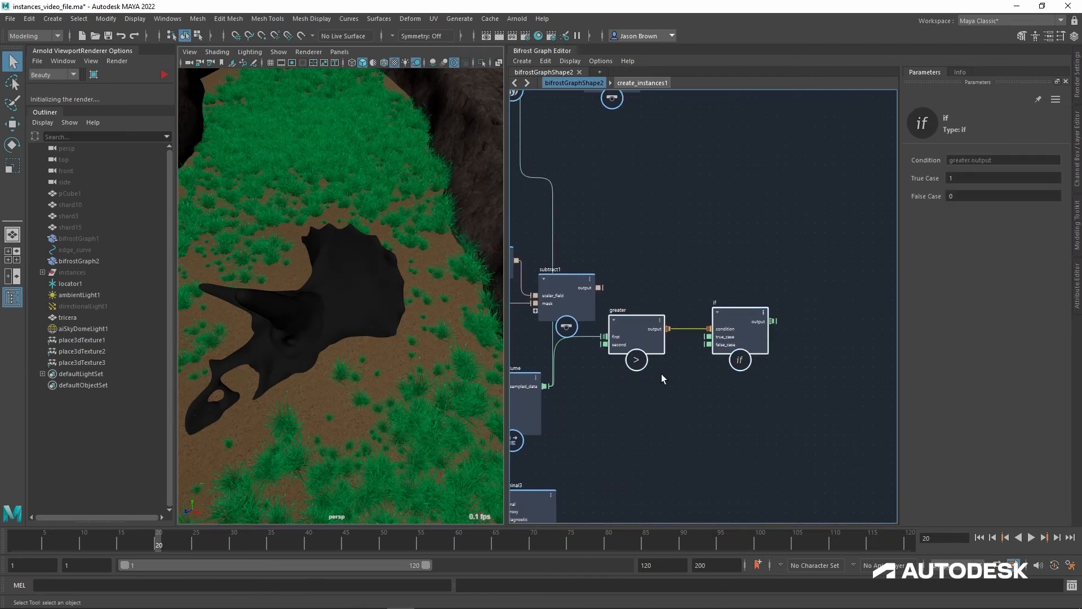
left_click_drag(743, 341, 725, 390)
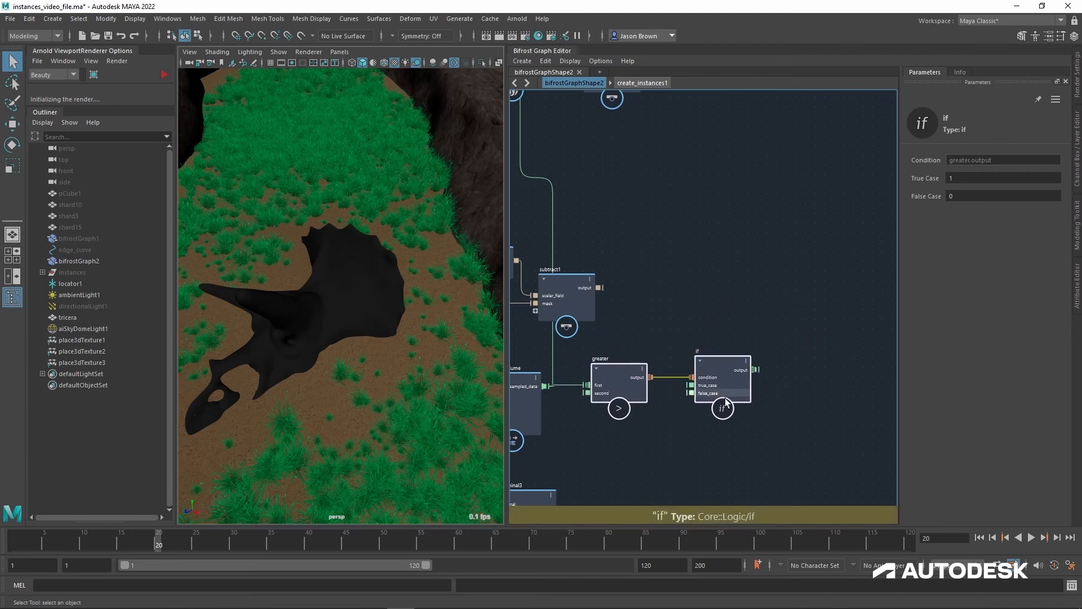
middle_click_drag(715, 421, 727, 406, "alt")
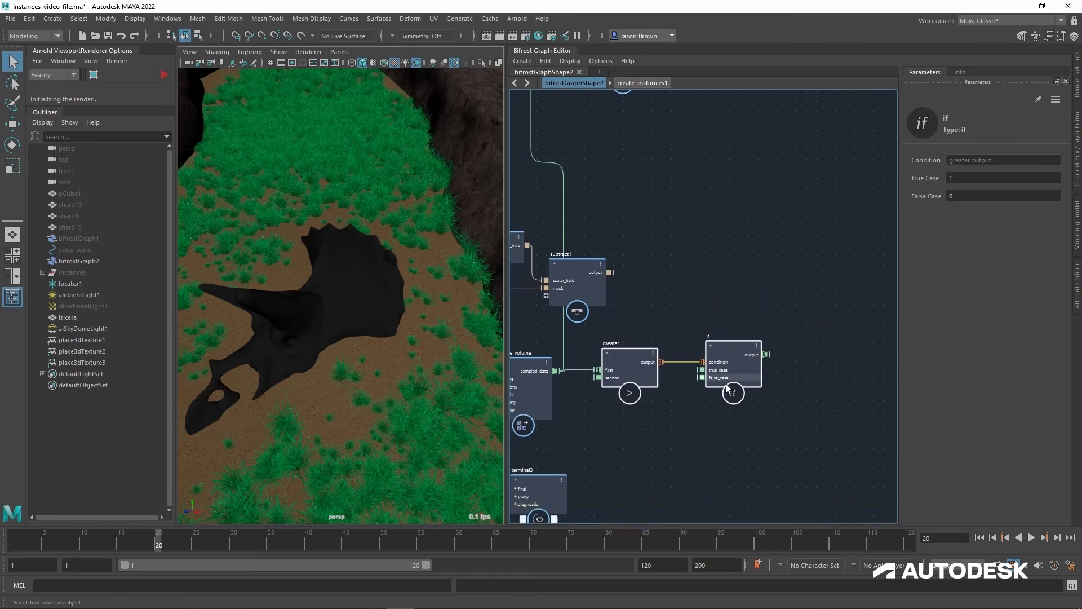
Step: Connect the if node's output to create_instances1's mask_weights
left_click_drag(766, 354, 637, 169)
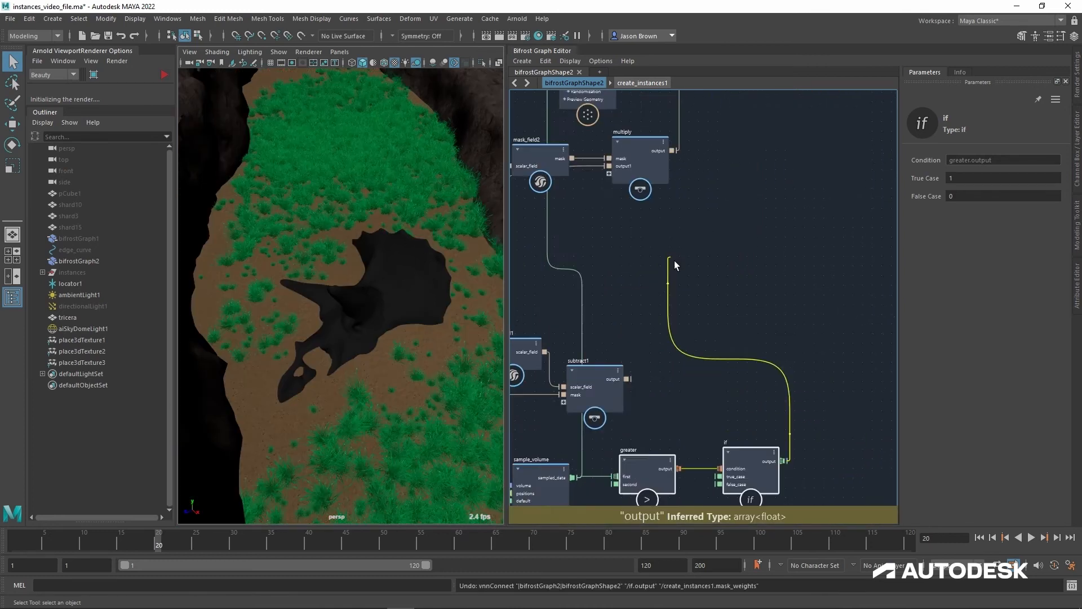
left_click_drag(675, 261, 617, 185)
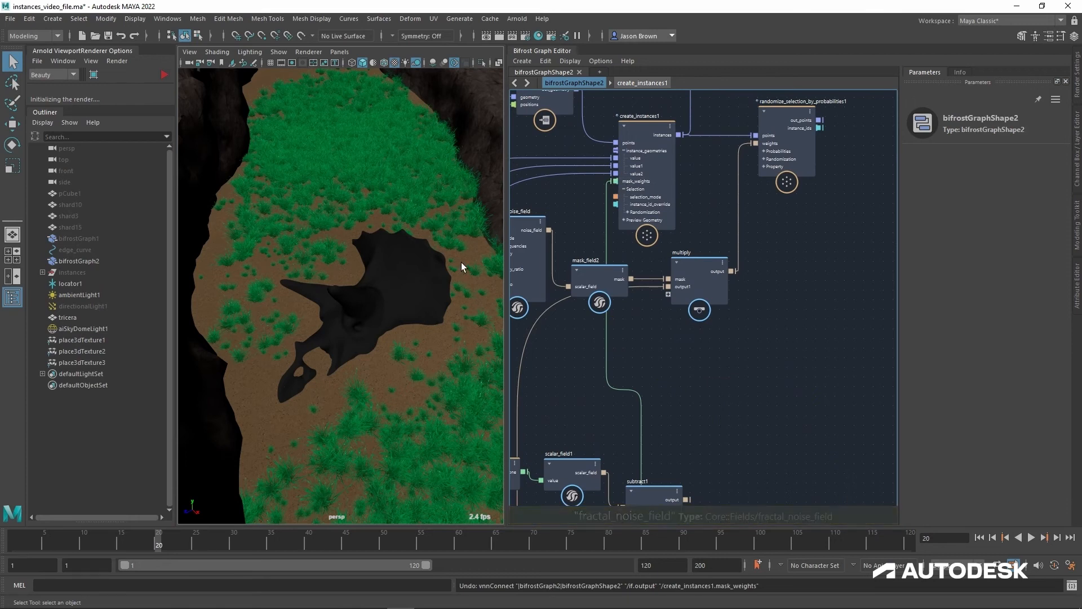
middle_click_drag(549, 372, 588, 285, "alt")
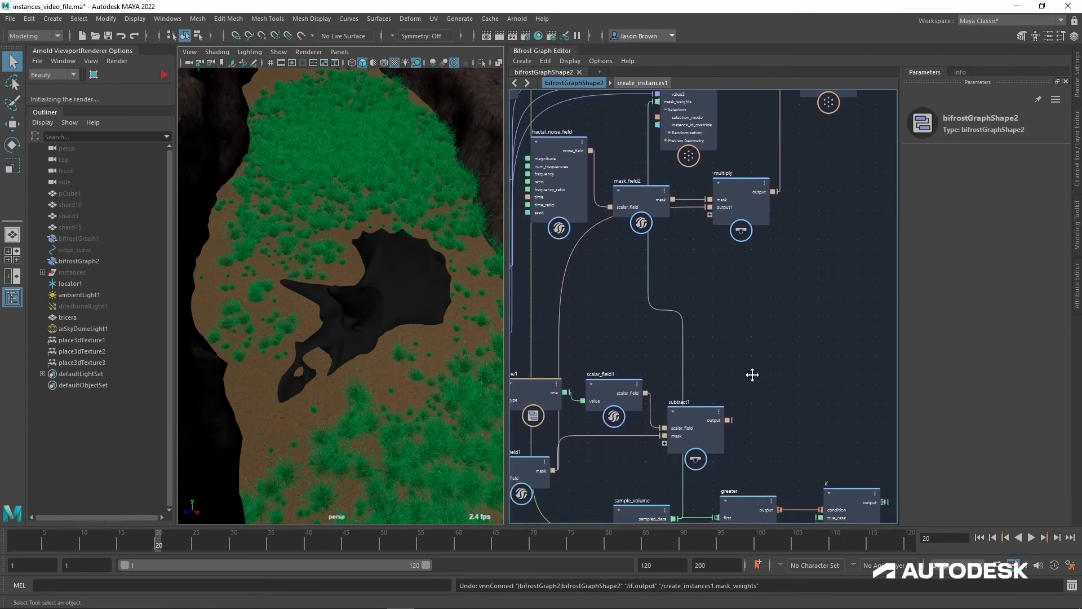
middle_click_drag(752, 375, 737, 364, "alt")
left_click_drag(871, 491, 680, 198)
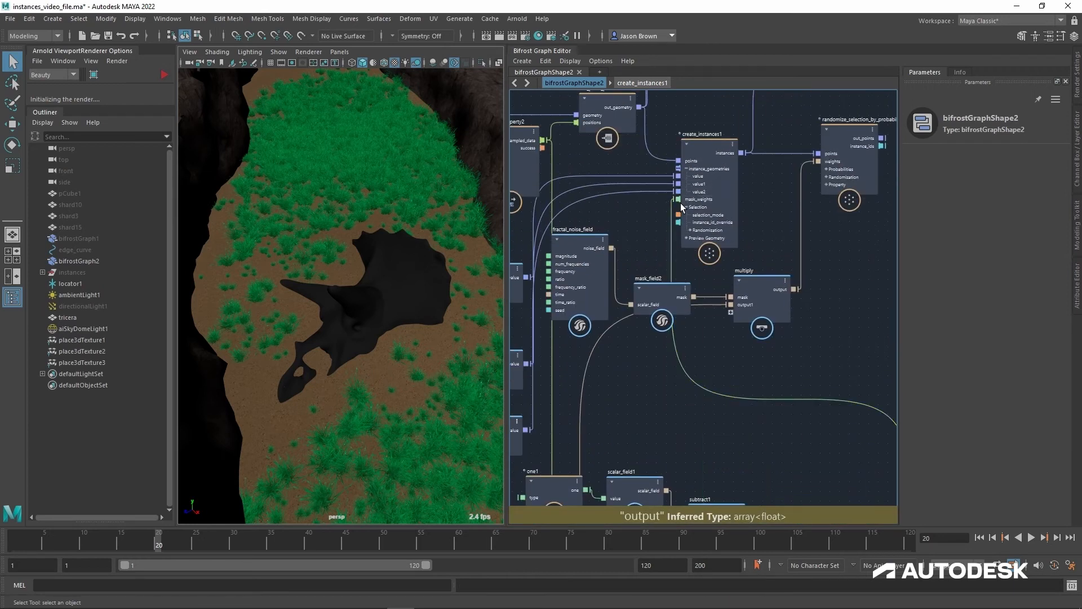
Step: Set mesh_to_level_set's Detail Size to 0.05
middle_click_drag(690, 429, 730, 195, "alt")
left_click(586, 416)
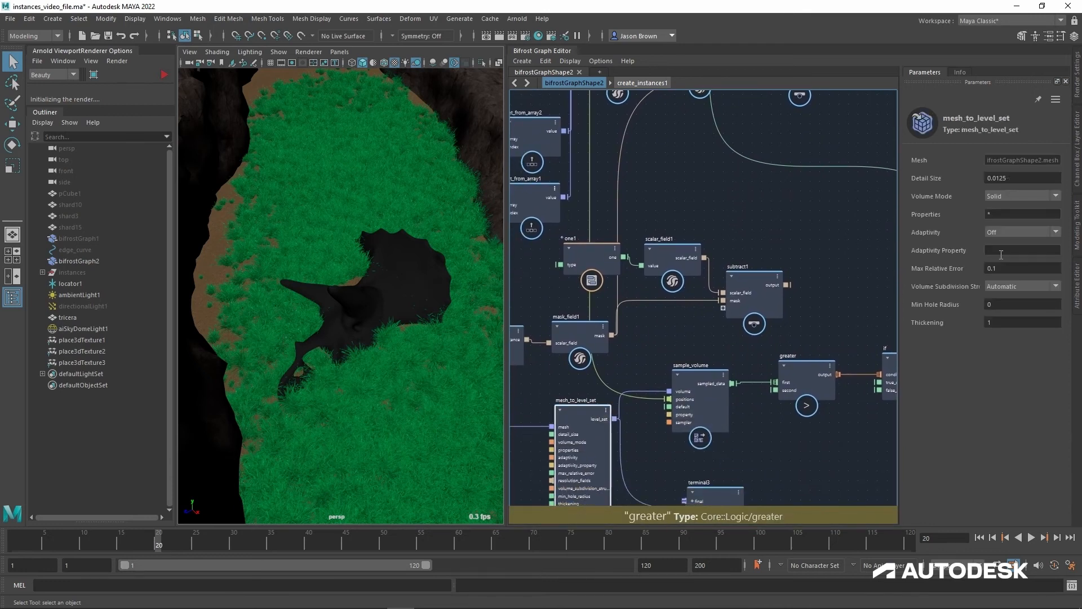
left_click(1021, 179)
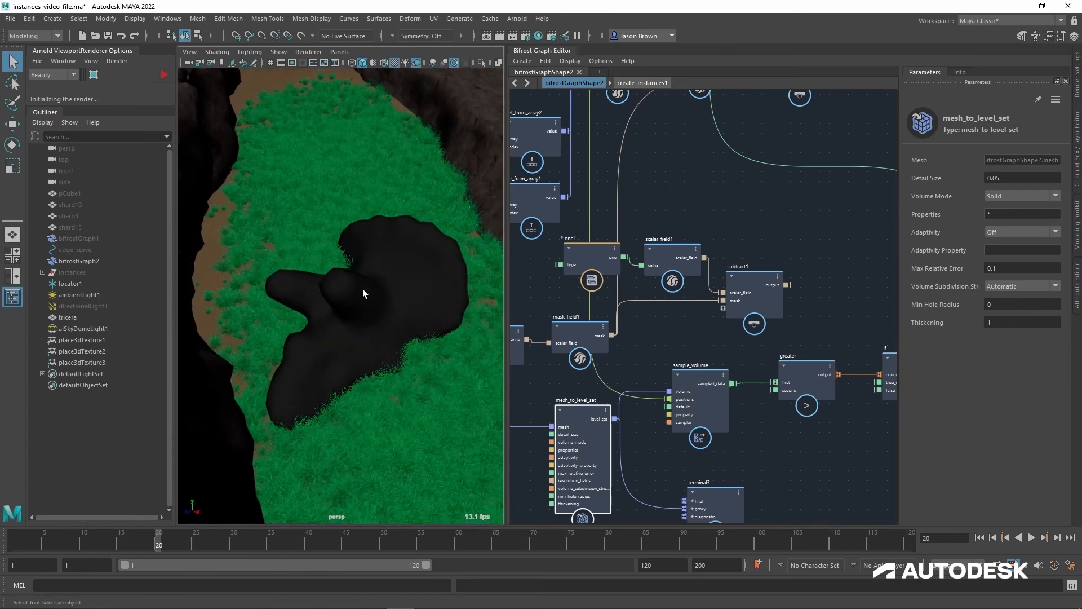
Step: Turn off terminal3's proxy preview and inspect the grass around the skull
middle_click_drag(748, 439, 704, 371, "alt")
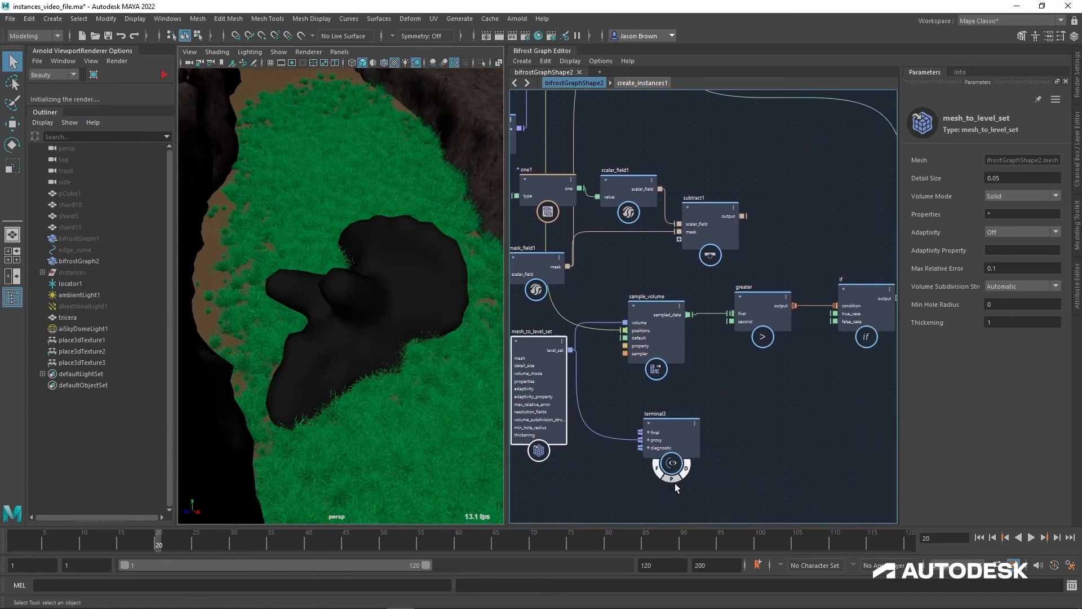
left_click(631, 373)
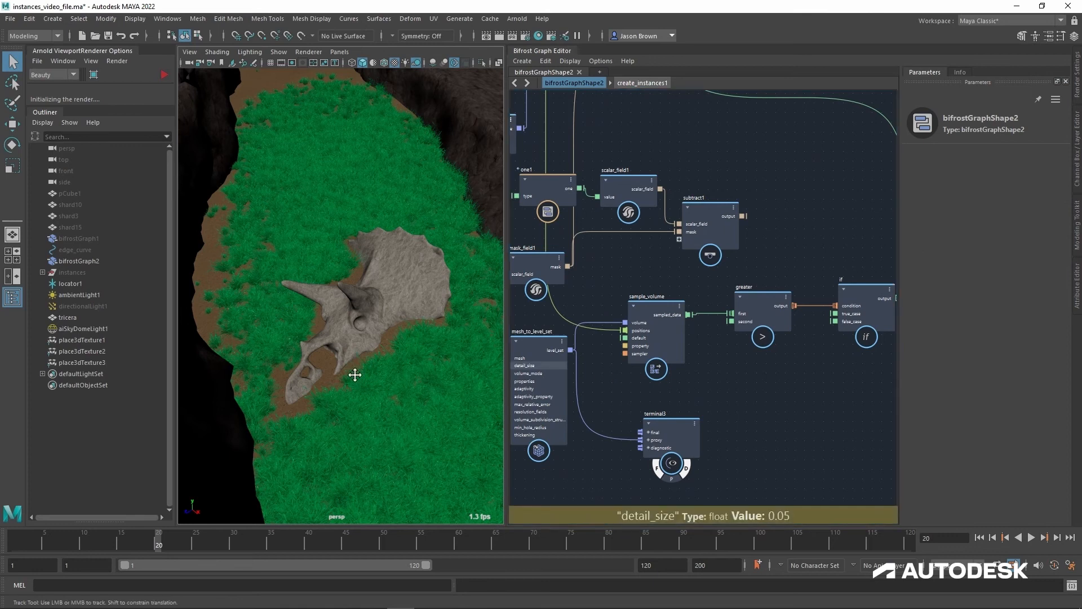
mouse_move(378, 383)
right_mouse_down("alt")
mouse_move(387, 380)
mouse_move(382, 394)
right_mouse_up("alt")
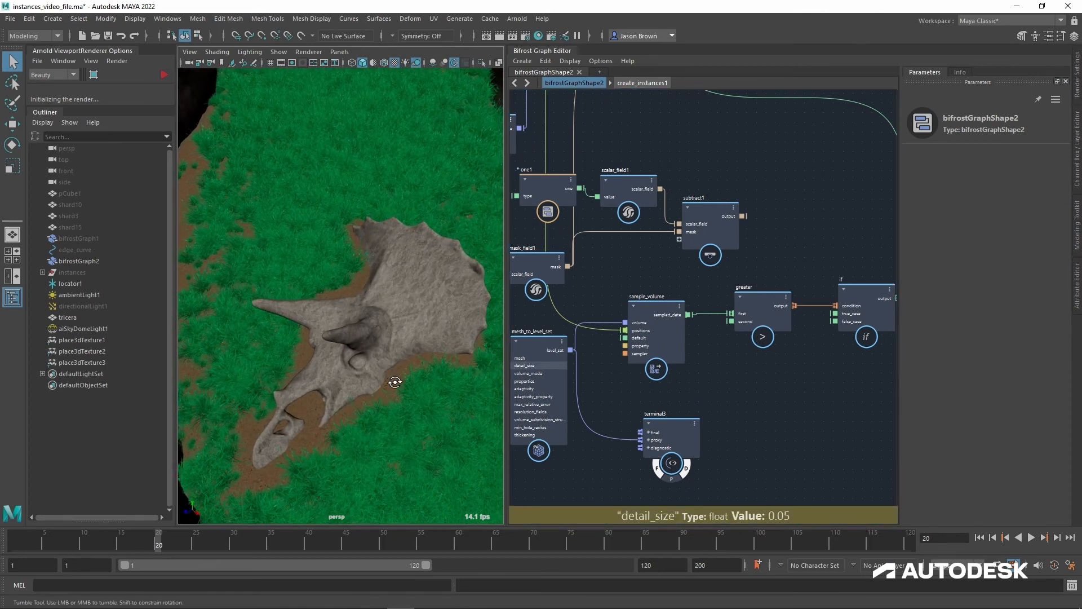
left_click_drag(387, 379, 283, 451, "alt")
Step: Disconnect multiply's output from the weights input of randomize_selection_by_probabilities1
mouse_move(692, 225)
middle_mouse_down("alt")
mouse_move(700, 356)
mouse_move(676, 429)
middle_mouse_up("alt")
middle_click_drag(701, 318, 623, 452, "alt")
middle_click_drag(713, 341, 626, 468, "alt")
left_click_drag(652, 299, 629, 278)
middle_click_drag(661, 436, 774, 395, "alt")
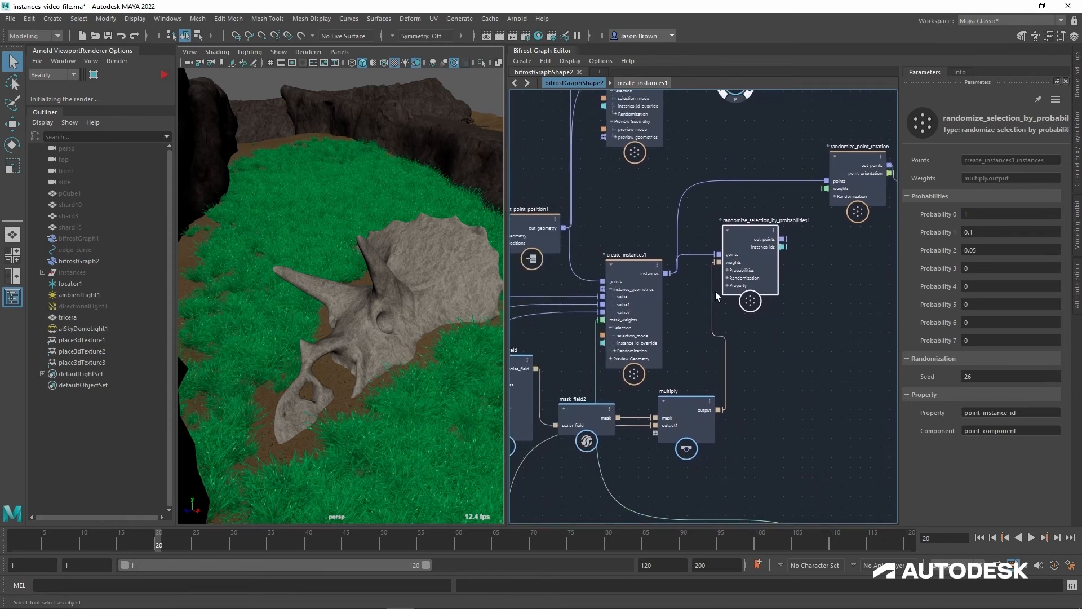
left_click(709, 308)
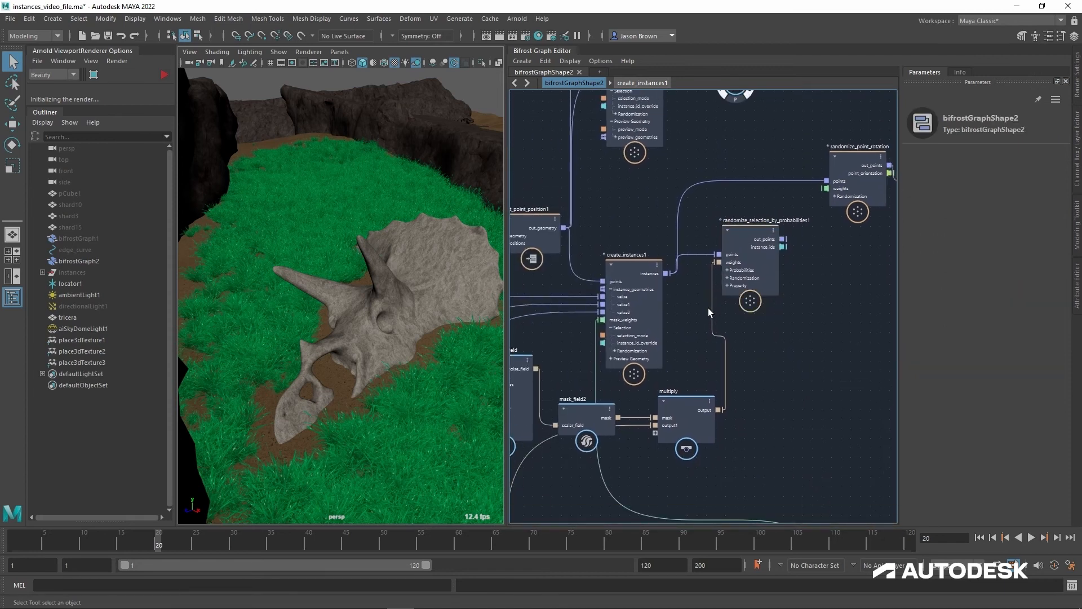
Step: Connect randomize_selection_by_probabilities1's out_points to randomize_point_rotation's points, and the if node's output to randomize_selection_by_probabilities1's weights
left_click(644, 280)
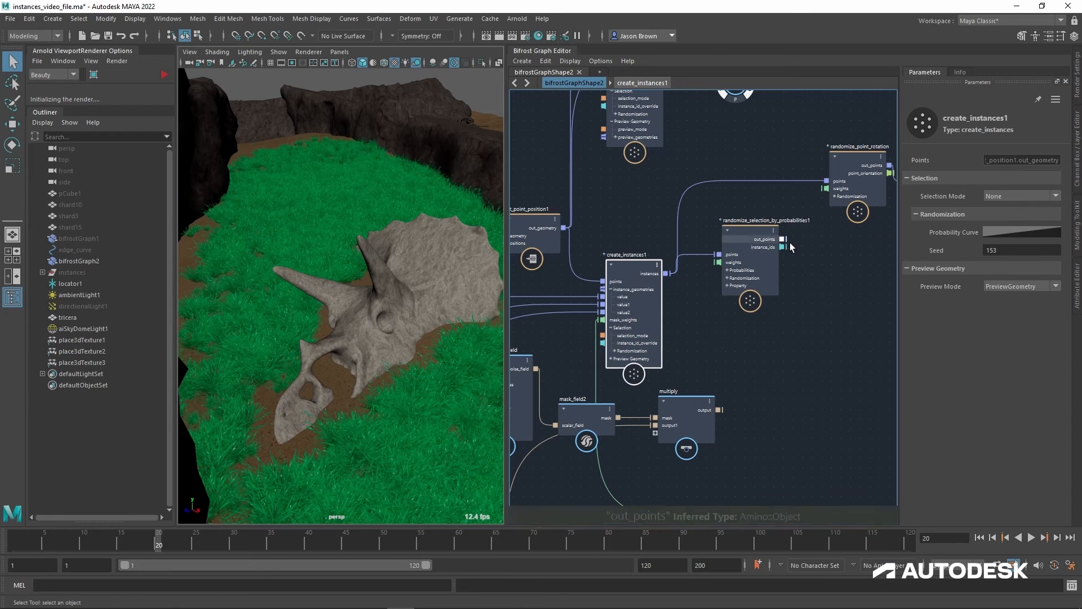
left_click_drag(783, 239, 831, 192)
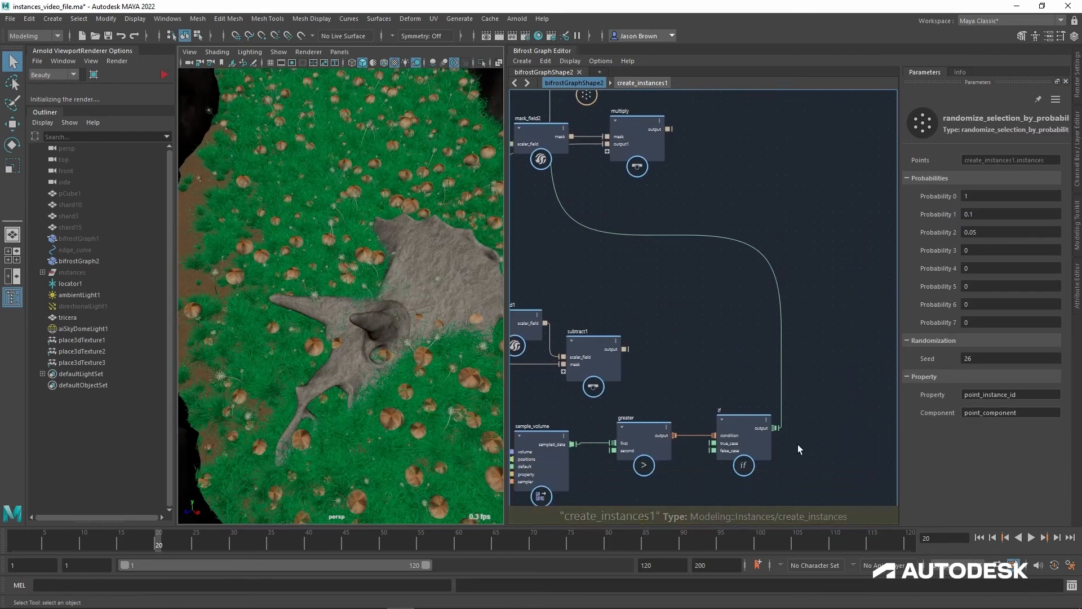
left_click_drag(775, 428, 669, 246)
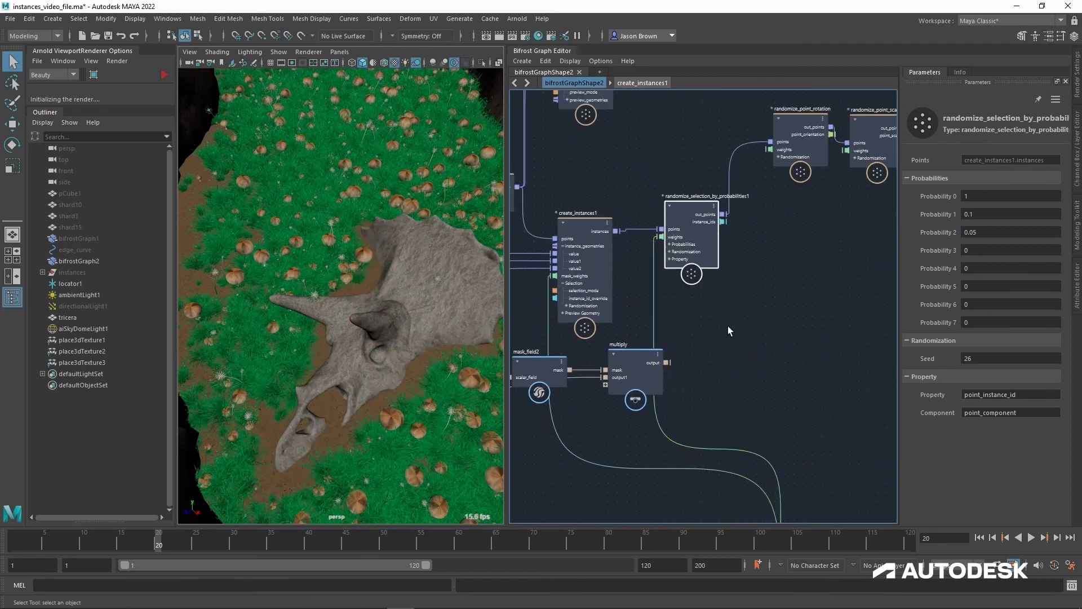
Step: Set Probability 2 to 0.0865 and Probability 1 to 0.1051 on randomize_selection_by_probabilities1, checking the scatter around the skull
middle_click_drag(698, 339, 707, 356, "alt")
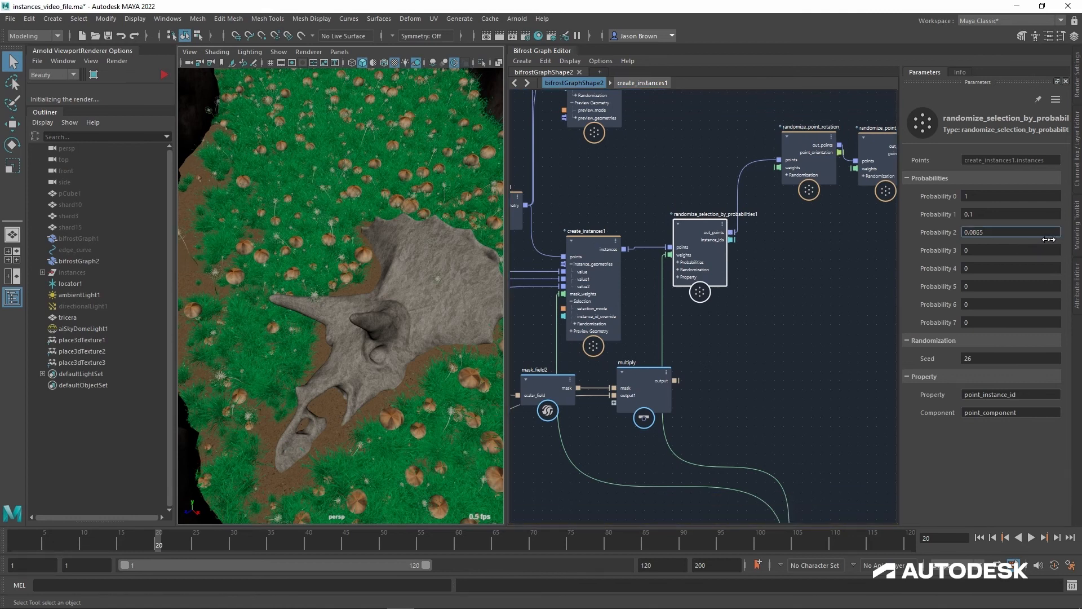
mouse_move(994, 221)
left_mouse_down()
mouse_move(1050, 222)
mouse_move(1005, 222)
left_mouse_up()
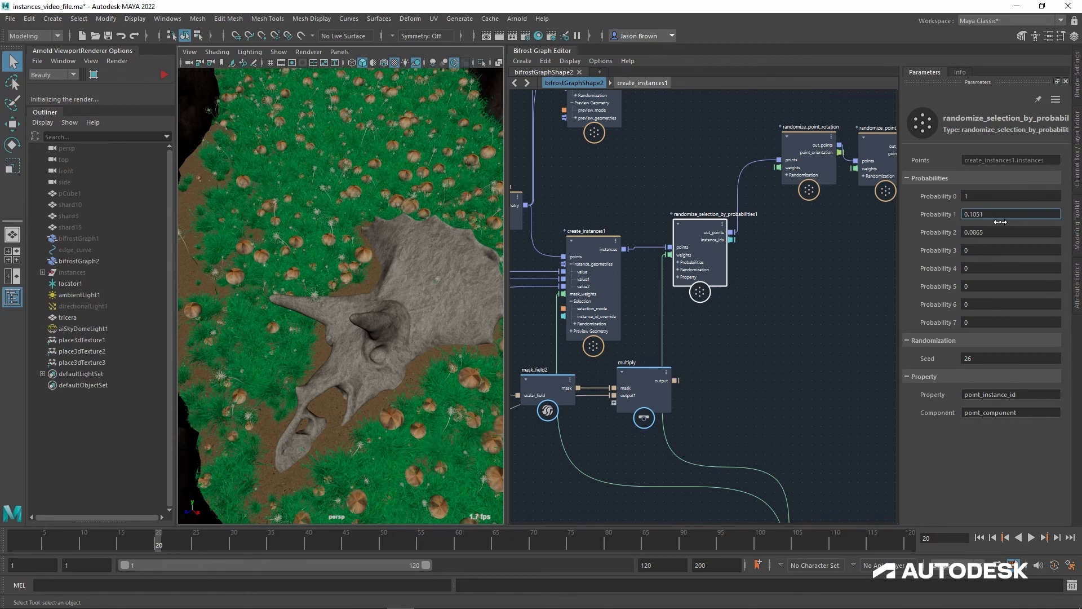
left_click_drag(492, 386, 496, 351, "alt")
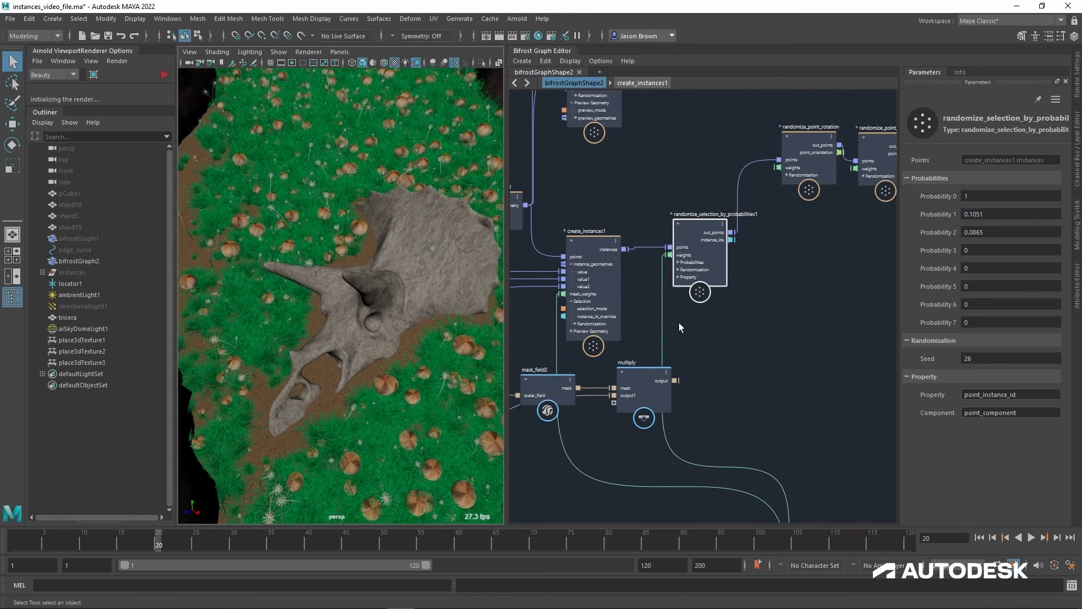
Step: Trace the if node's connection to the selection weights and move randomize_selection_by_probabilities1 closer to randomize_point_rotation
middle_click_drag(696, 351, 771, 241, "alt")
middle_click_drag(874, 290, 793, 262, "alt")
left_click(777, 274)
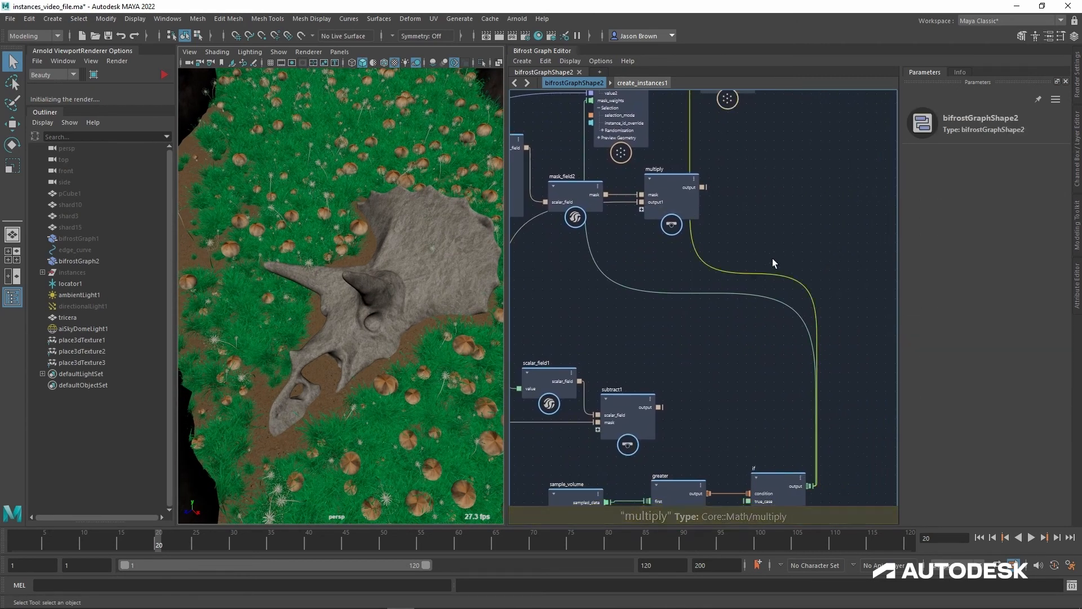
mouse_move(676, 384)
middle_mouse_down("alt")
mouse_move(670, 343)
mouse_move(661, 383)
middle_mouse_up("alt")
middle_click_drag(731, 195, 717, 311, "alt")
left_click_drag(732, 194, 750, 123)
middle_click_drag(766, 230, 853, 228, "alt")
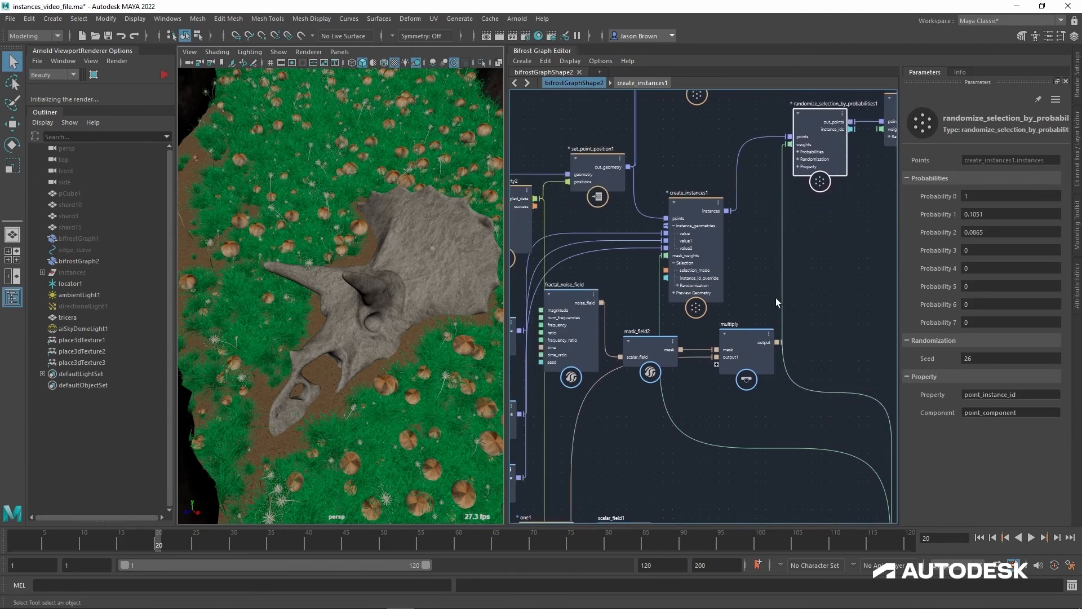
Step: Move mask_field2, multiply and fractal_noise_field down to sit together just above the scalar_field1 and subtract1 nodes
middle_click_drag(744, 370, 812, 235, "alt")
left_click_drag(712, 242, 689, 363)
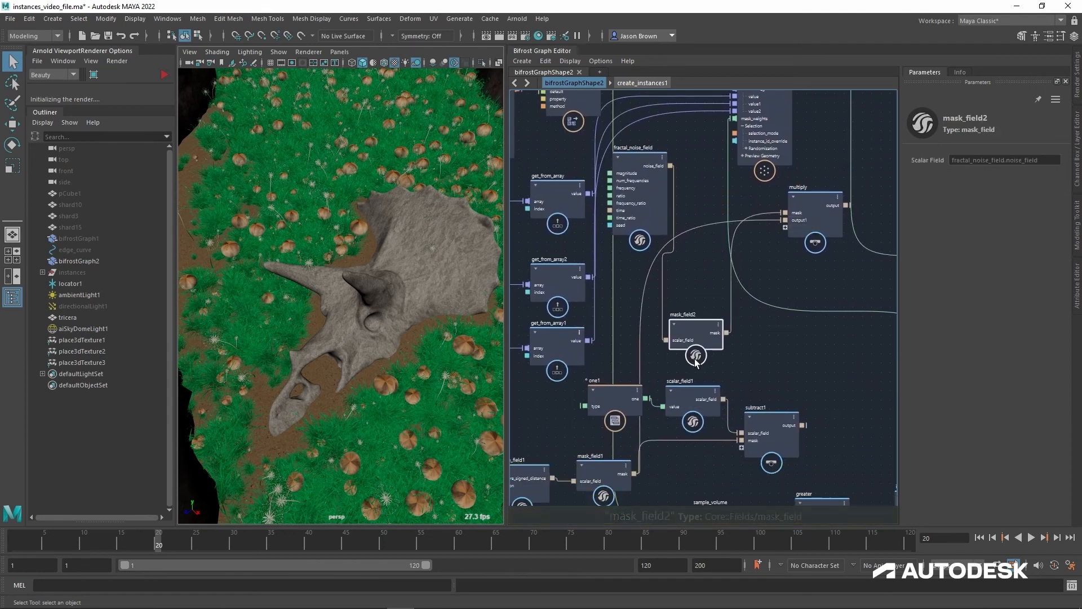
left_click_drag(817, 212, 780, 349)
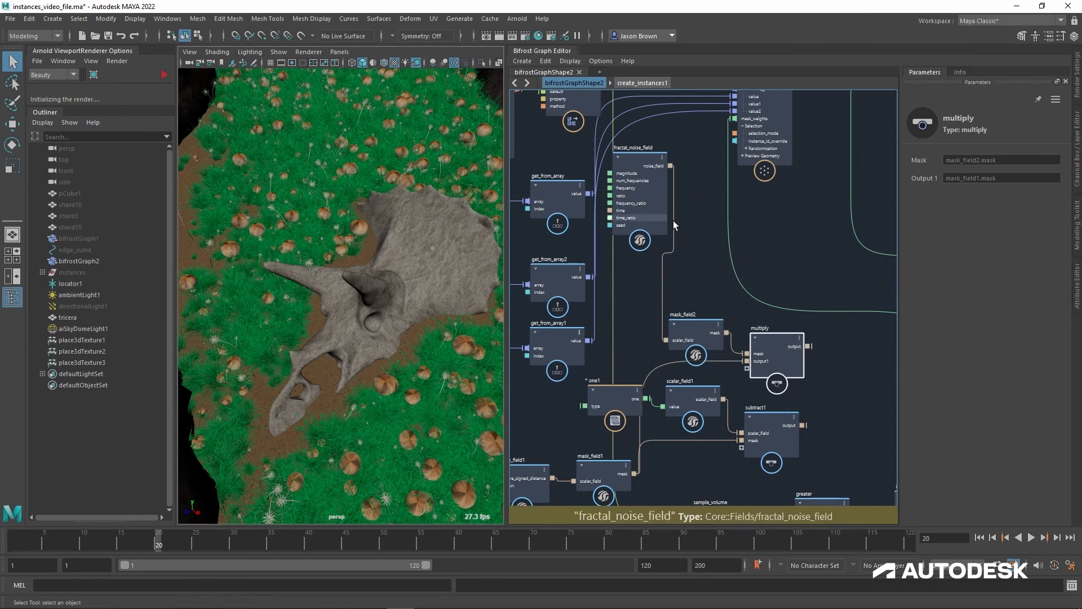
left_click_drag(645, 207, 630, 317)
left_click(693, 331, "shift")
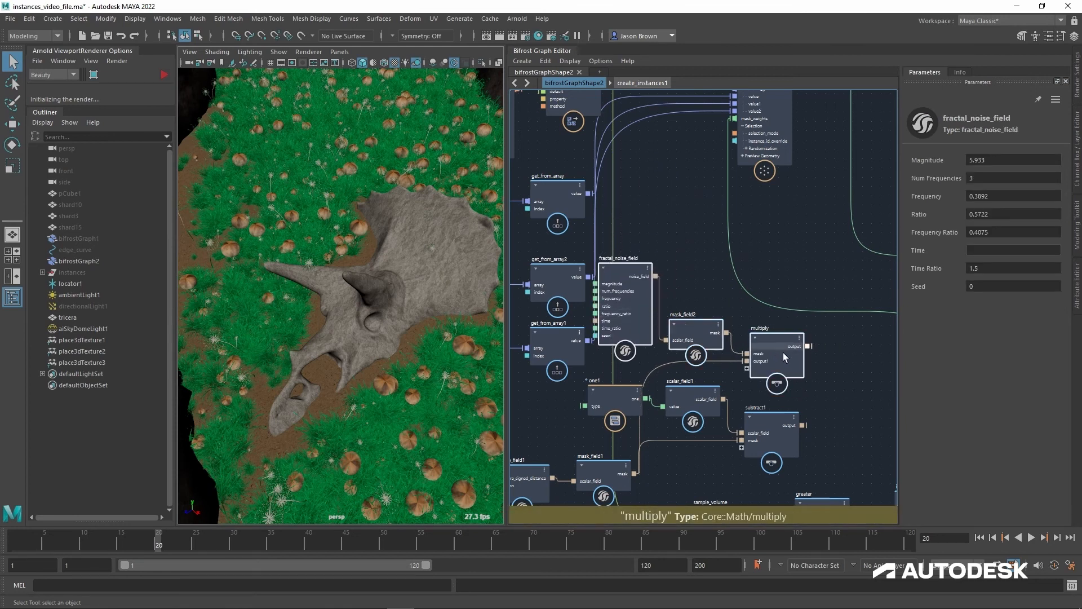
Step: Shift the fractal_noise_field, mask_field2 and multiply nodes right, and move one1, scalar_field1 and subtract1 right beneath them
left_click_drag(783, 353, 827, 348)
left_click(630, 404)
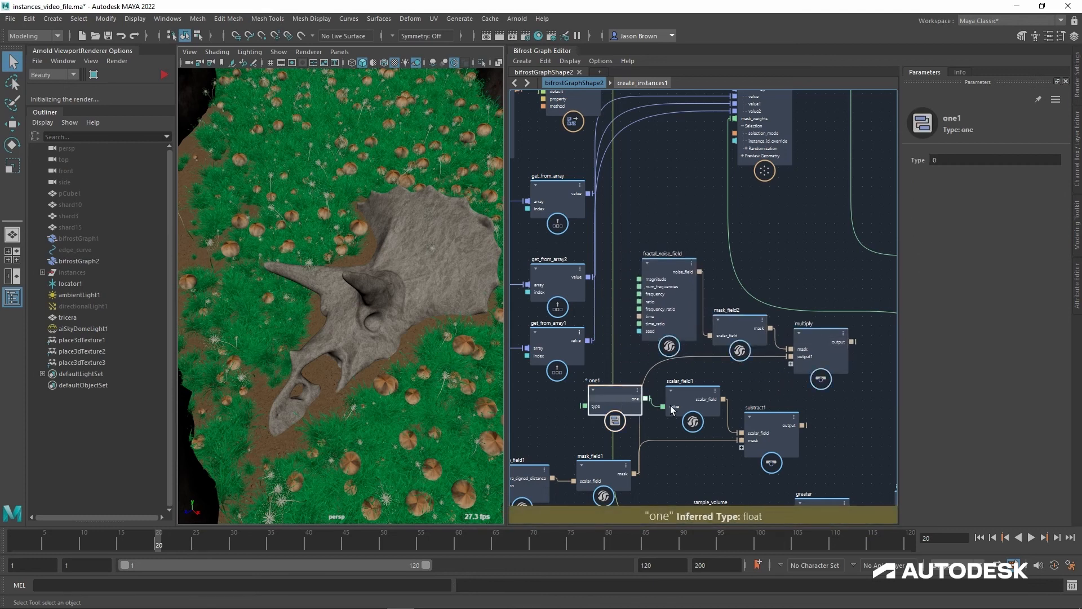
left_click(671, 405, "shift")
left_click(767, 426, "shift")
left_click_drag(780, 427, 835, 430)
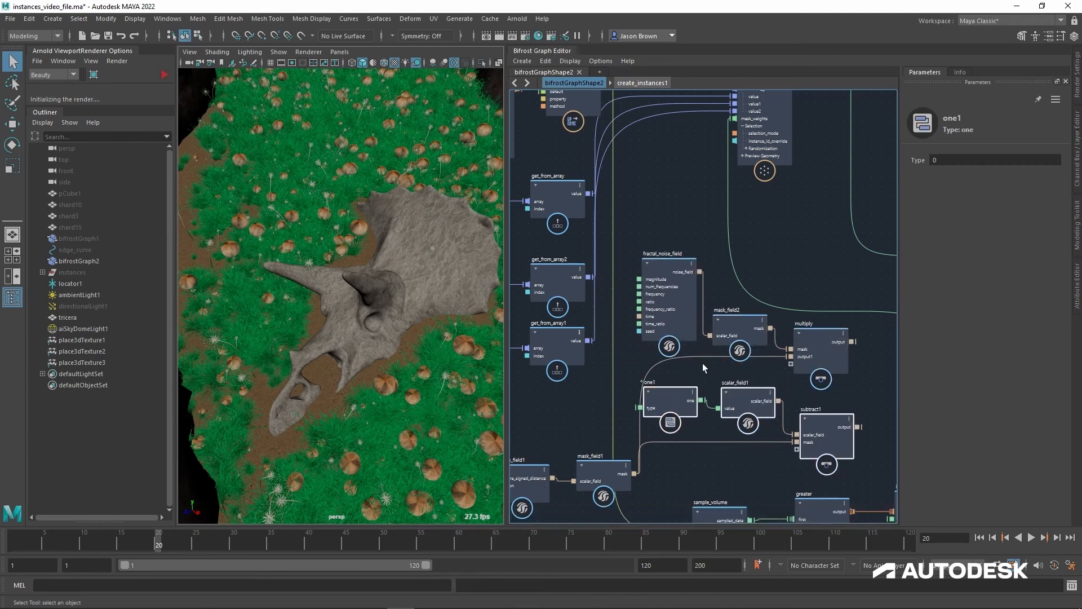
Step: Try disconnecting create_instances1's mask_weights and randomize_selection_by_probabilities1's weights one at a time, undoing each removal
mouse_move(374, 309)
left_mouse_down("alt")
mouse_move(315, 313)
mouse_move(327, 322)
mouse_move(361, 311)
left_mouse_up("alt")
middle_click_drag(862, 243, 658, 356, "alt")
middle_click_drag(713, 248, 735, 338, "alt")
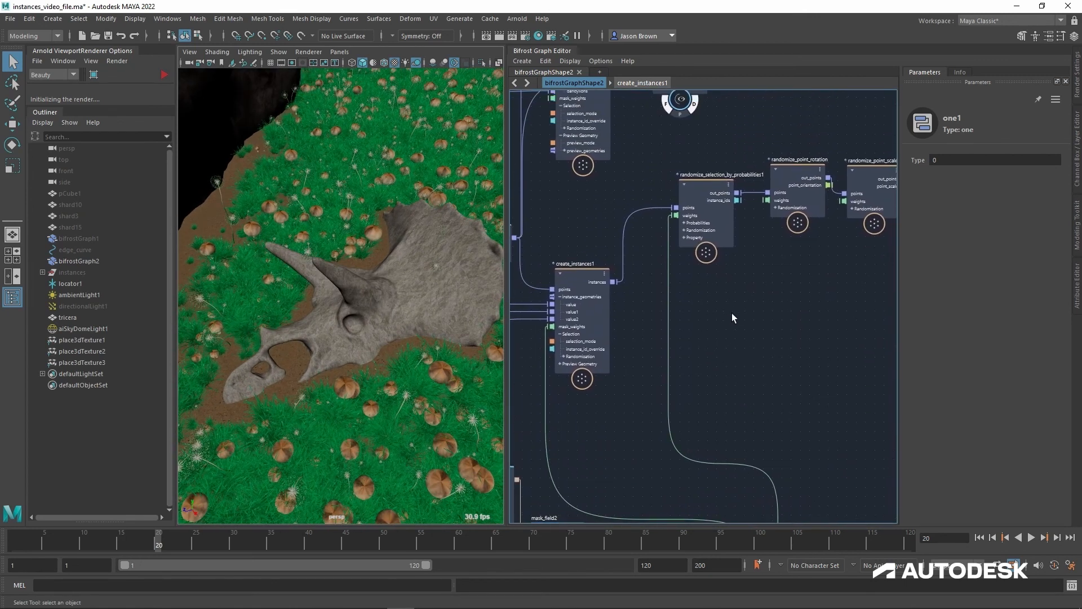
left_click(734, 318)
middle_click_drag(790, 289, 801, 341, "alt")
left_click_drag(630, 282, 642, 215)
middle_click_drag(709, 307, 703, 292, "alt")
left_click_drag(626, 326, 627, 327, "ctrl+alt")
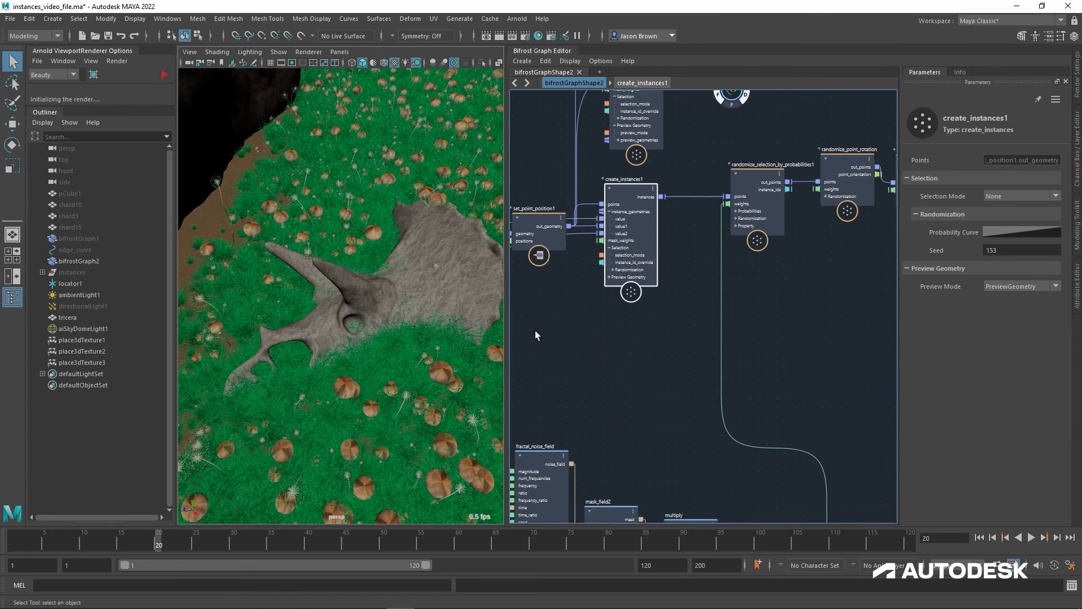
key("ctrl+z")
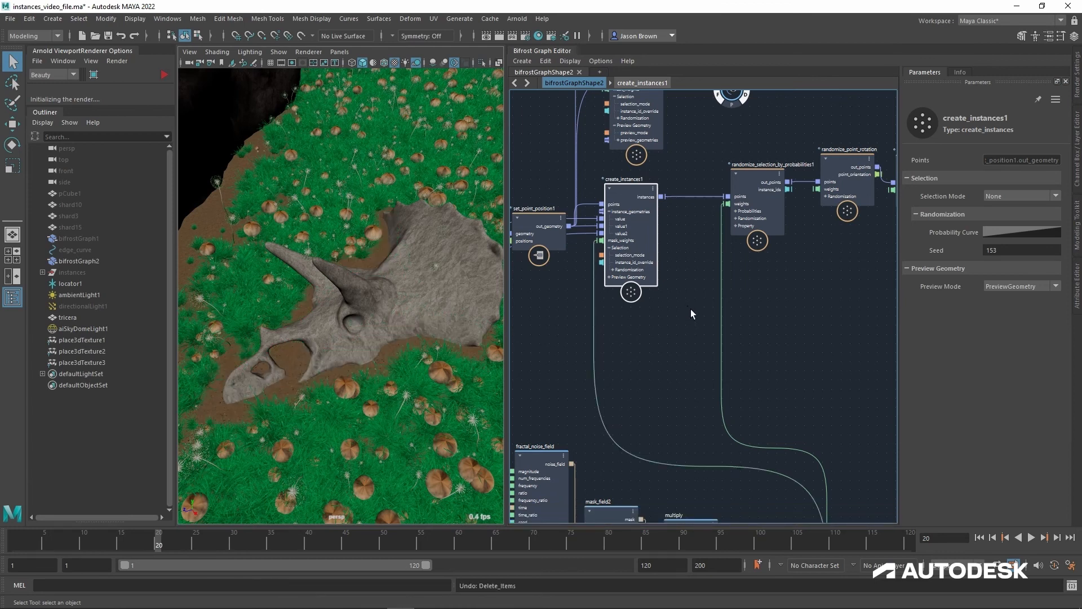
left_click_drag(719, 302, 804, 304, "ctrl+alt")
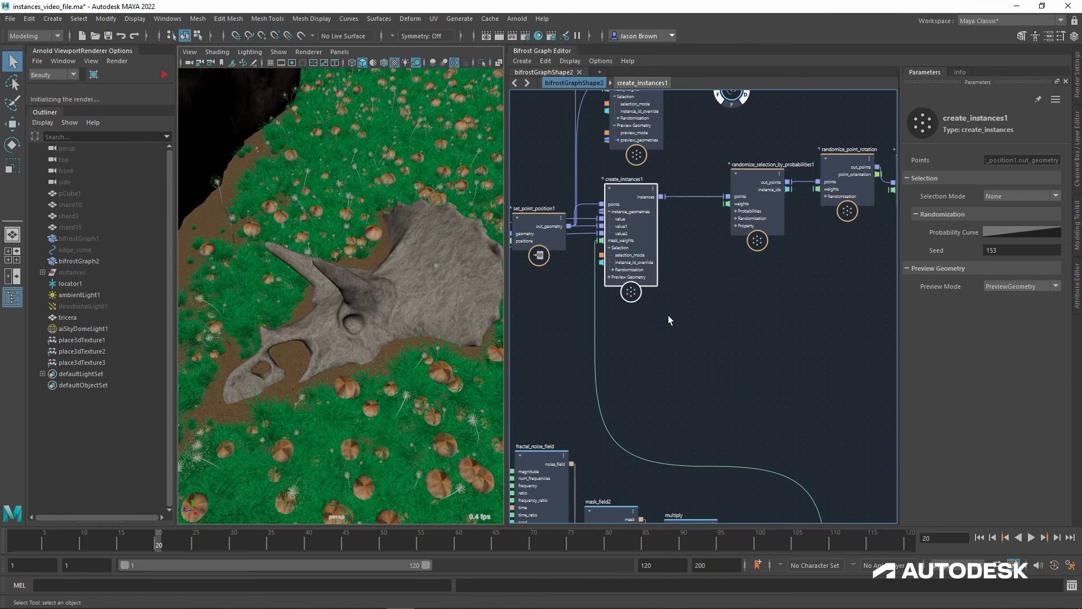
key("ctrl+z")
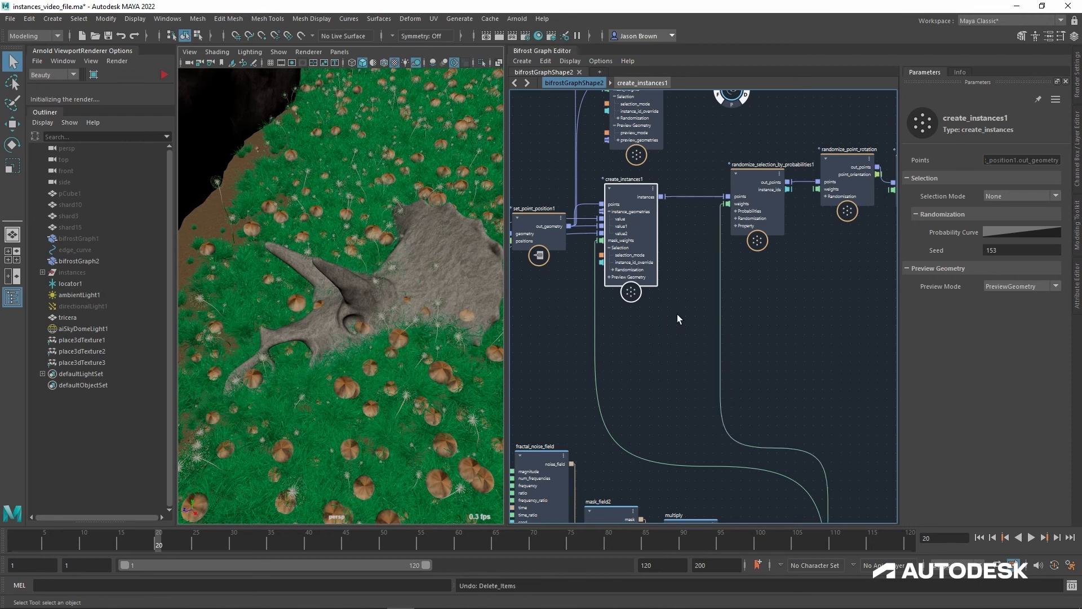
Step: Set Probability 1 to 0 on randomize_selection_by_probabilities1 to remove the mushrooms from the scatter
middle_click_drag(699, 310, 701, 324)
left_click_drag(638, 234, 641, 235)
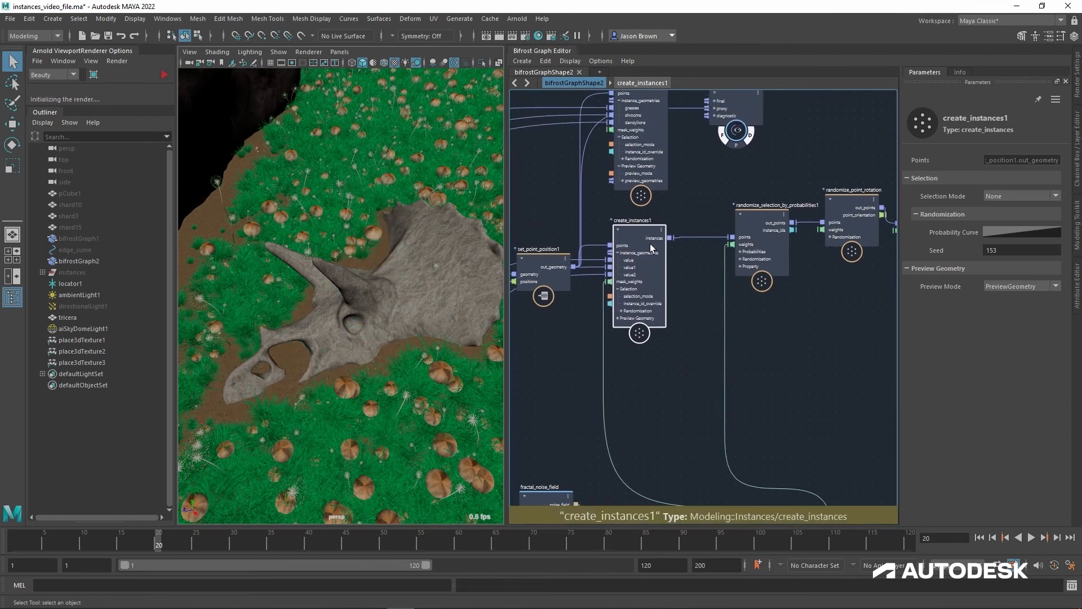
left_click(757, 221)
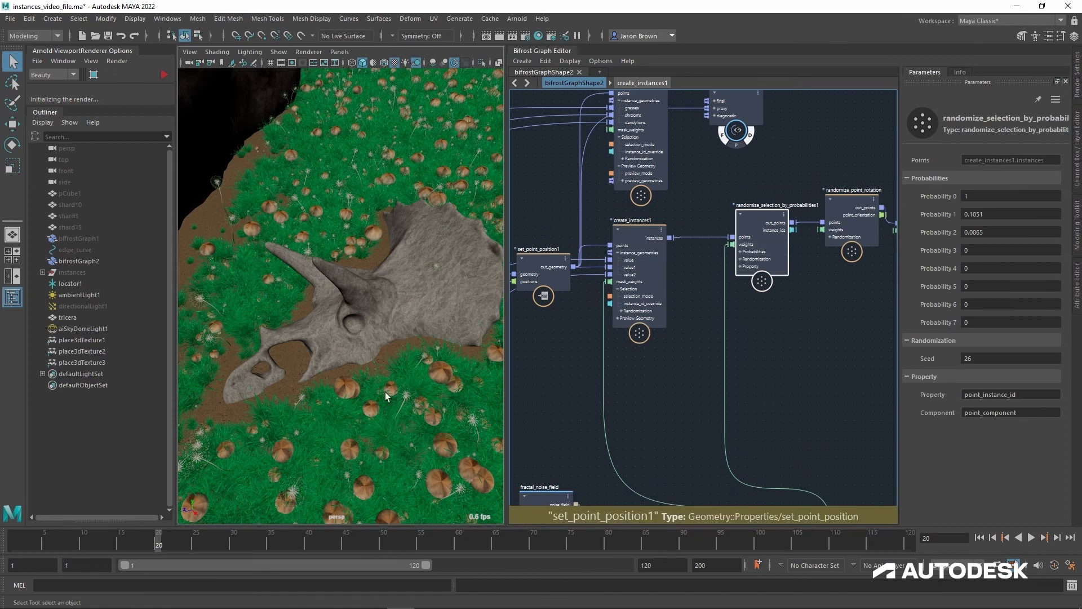
left_click_drag(386, 392, 396, 399, "alt")
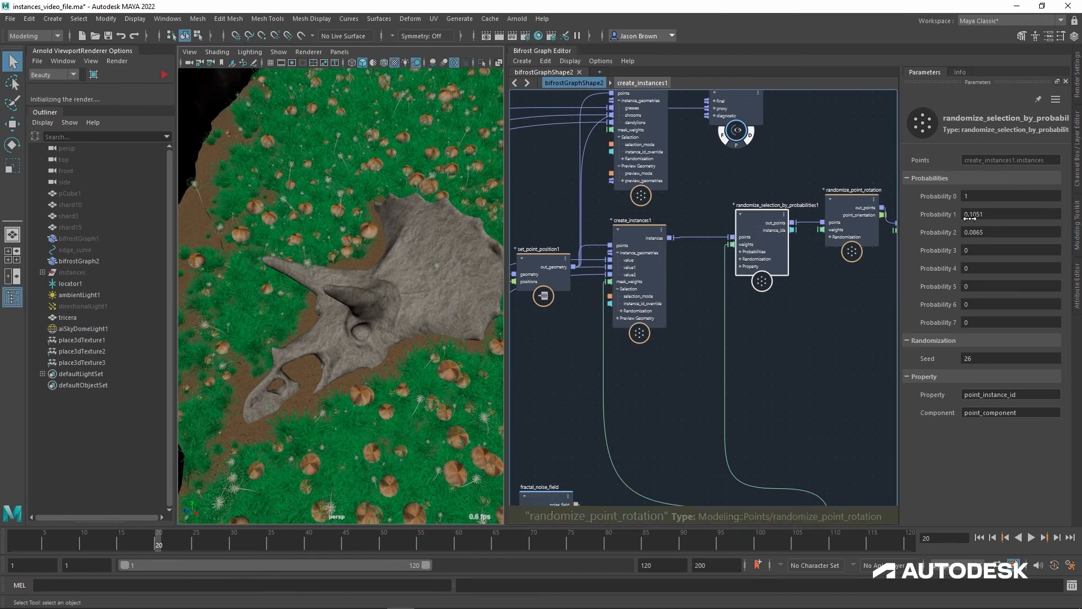
middle_click_drag(332, 287, 293, 293, "alt")
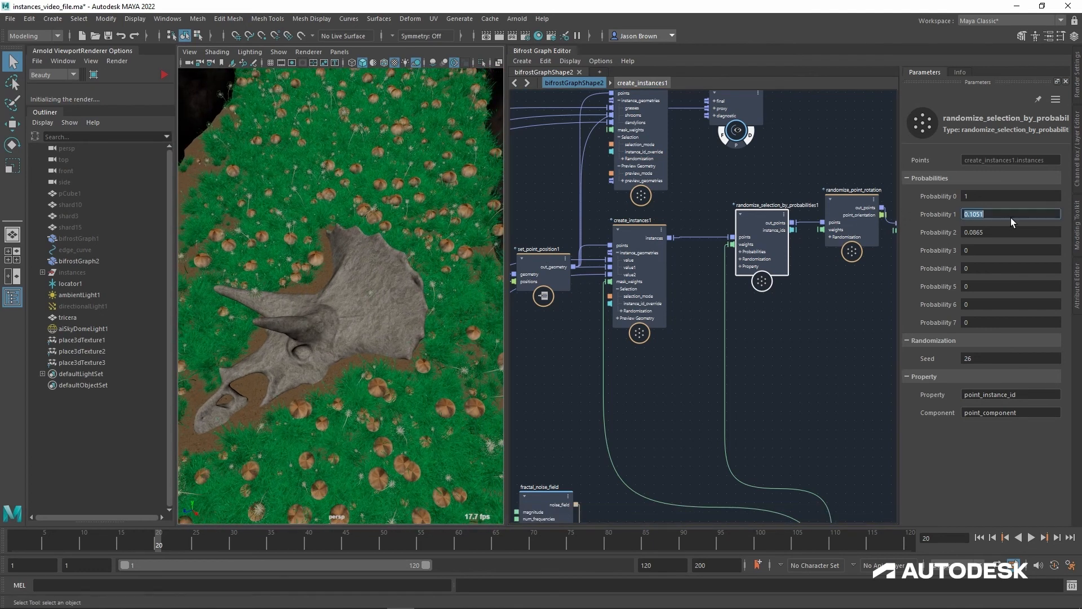
type("0")
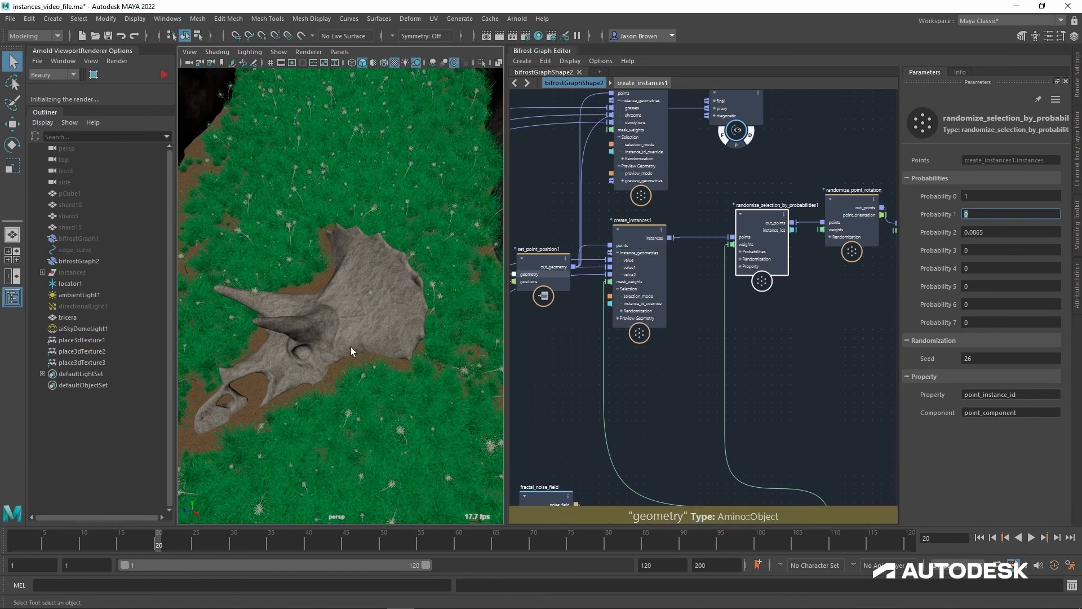
Step: Inspect the grass and dandelion scatter around the skull up close and from several angles
mouse_move(351, 352)
left_mouse_down("alt")
mouse_move(381, 321)
mouse_move(414, 328)
mouse_move(369, 357)
left_mouse_up("alt")
right_click_drag(371, 339, 410, 405, "alt")
middle_click_drag(370, 471, 387, 399, "alt")
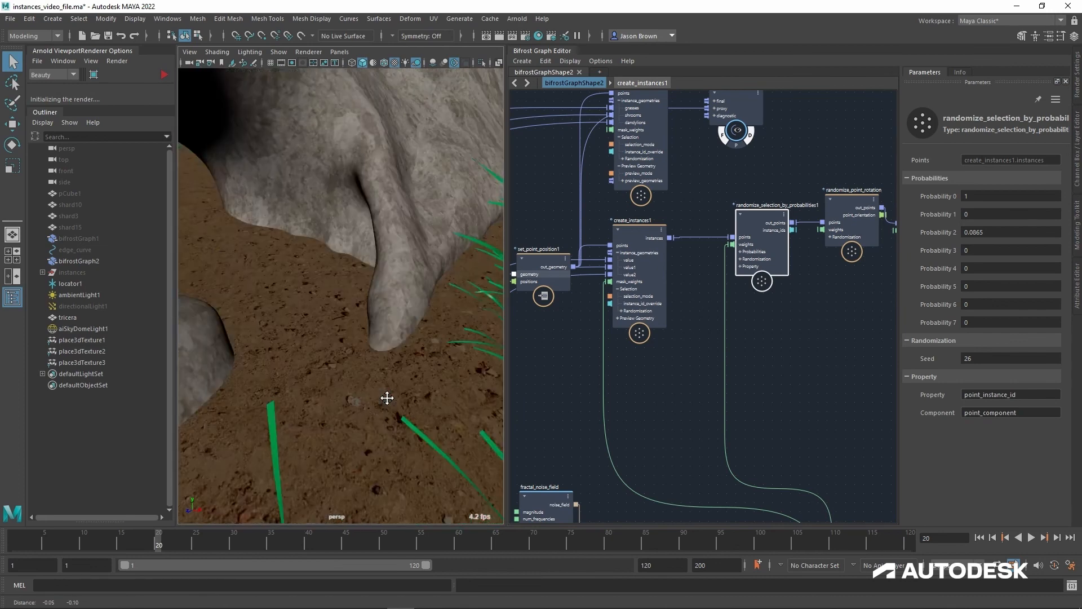
right_click_drag(387, 399, 348, 391, "alt")
left_click_drag(347, 392, 332, 339, "alt")
middle_click_drag(333, 338, 316, 412, "alt")
right_click_drag(316, 412, 297, 411, "alt")
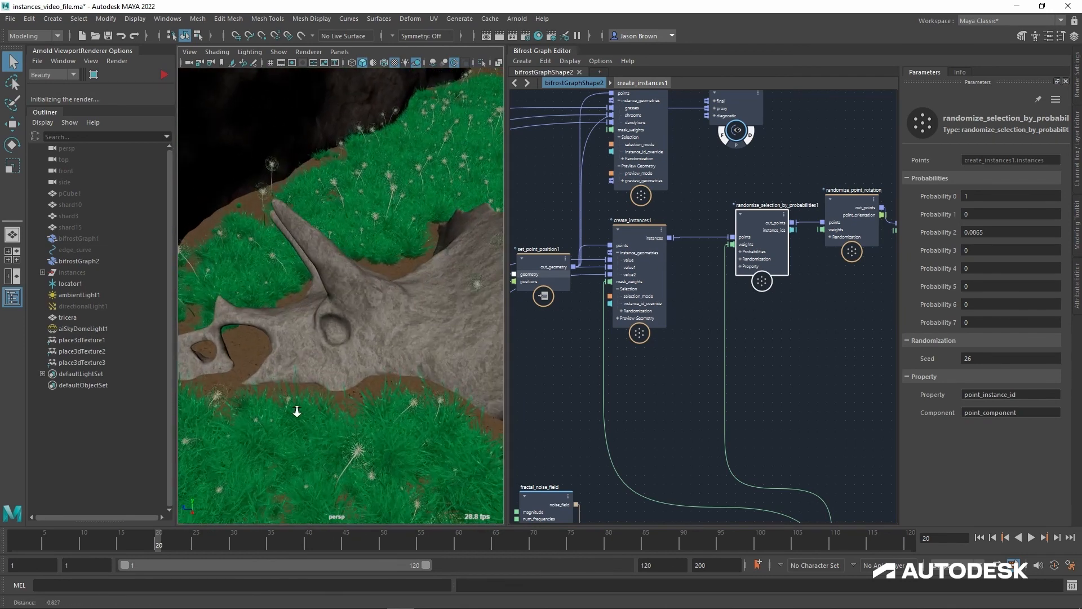
left_click_drag(297, 411, 333, 368, "alt")
middle_click_drag(334, 367, 321, 394, "alt")
right_click_drag(321, 395, 327, 363, "alt")
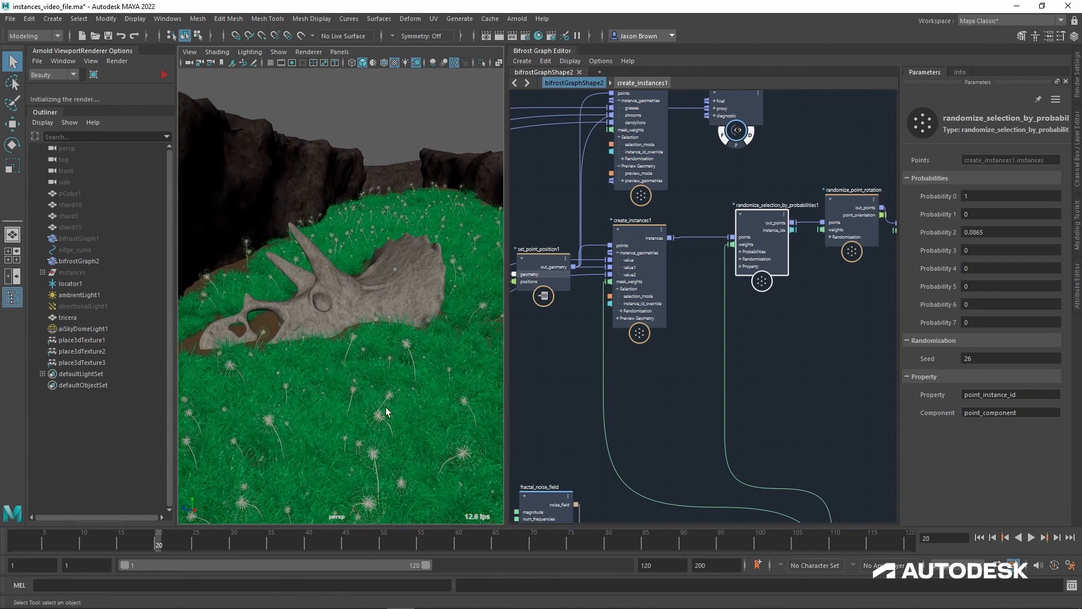
left_click_drag(381, 370, 387, 383, "alt")
middle_click_drag(417, 392, 434, 381, "alt")
right_click_drag(435, 381, 435, 379, "alt")
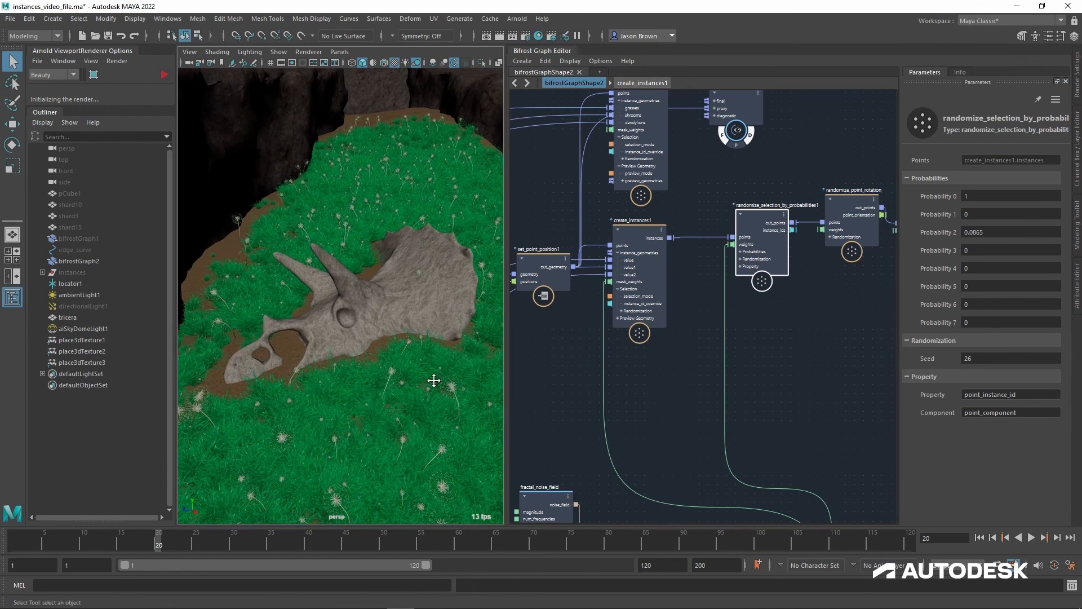
middle_click_drag(435, 379, 423, 372, "alt")
left_click_drag(423, 372, 434, 374, "alt")
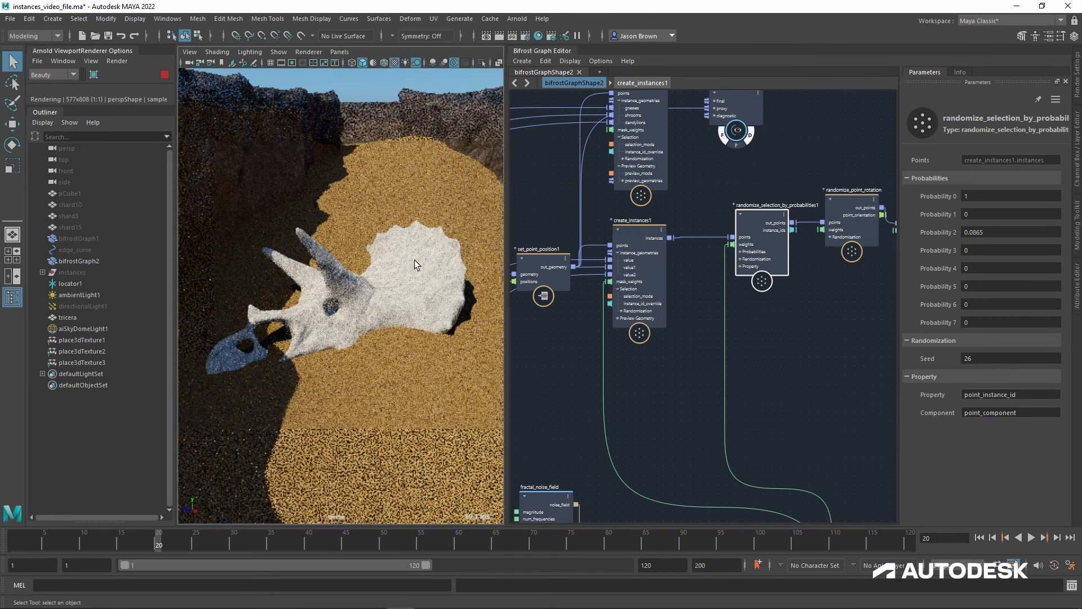
Step: Connect randomize_point_scale's out_points to the terminal's final input and restart the Arnold viewport render
middle_click_drag(659, 421, 349, 466, "alt")
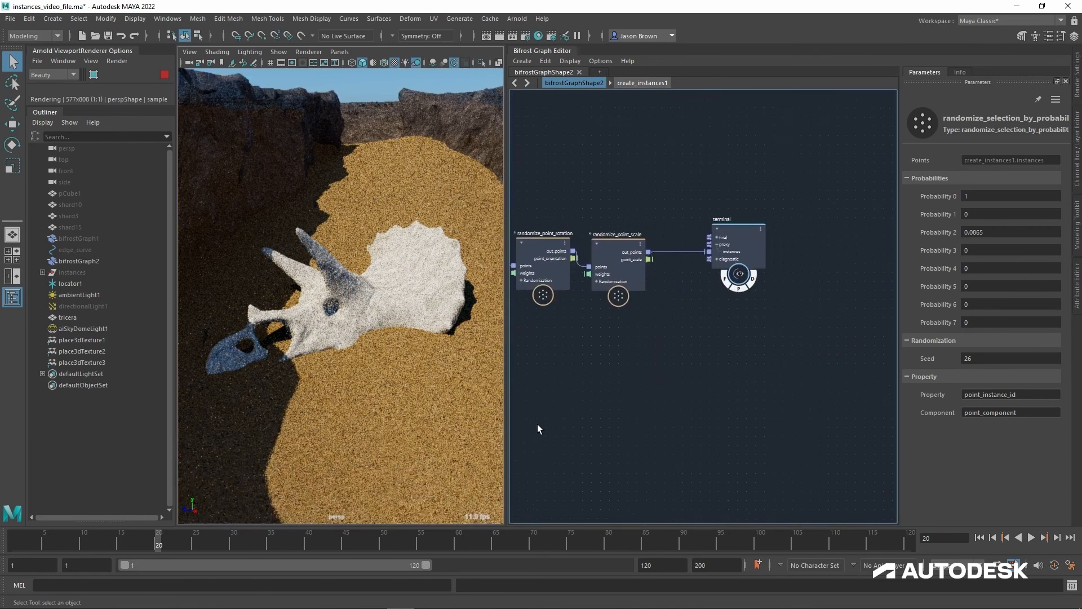
middle_click_drag(672, 361, 682, 398, "alt")
left_click_drag(658, 290, 727, 279)
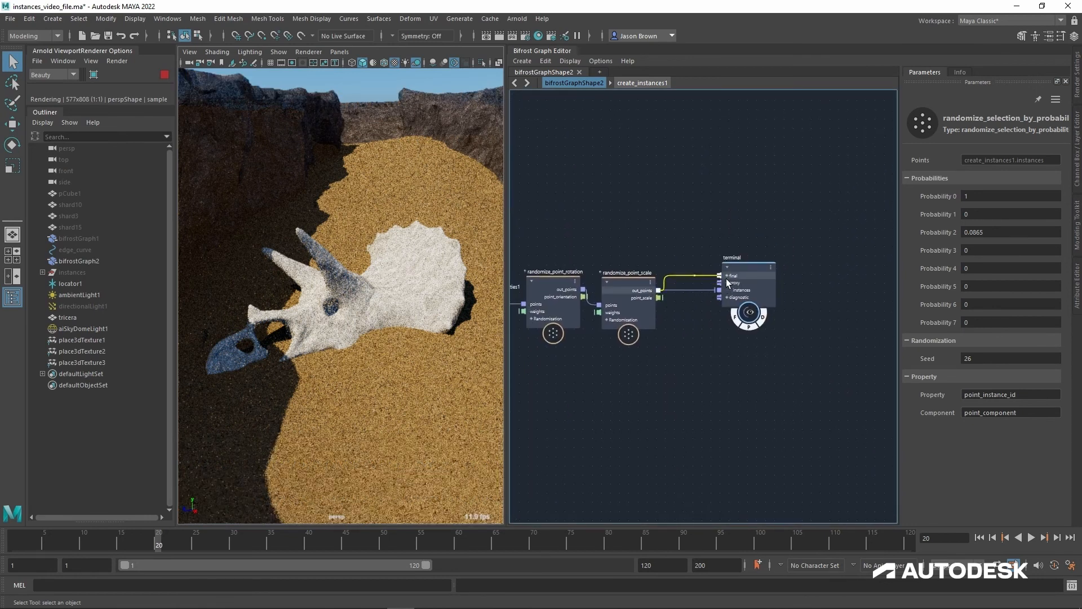
key("Delete")
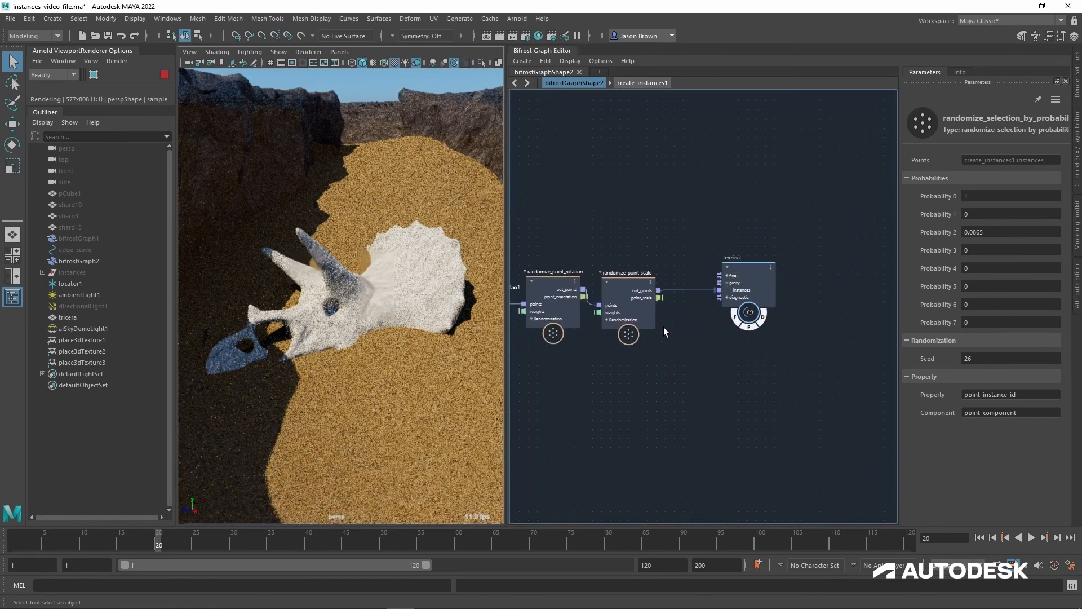
key("ctrl+z")
left_click(165, 77)
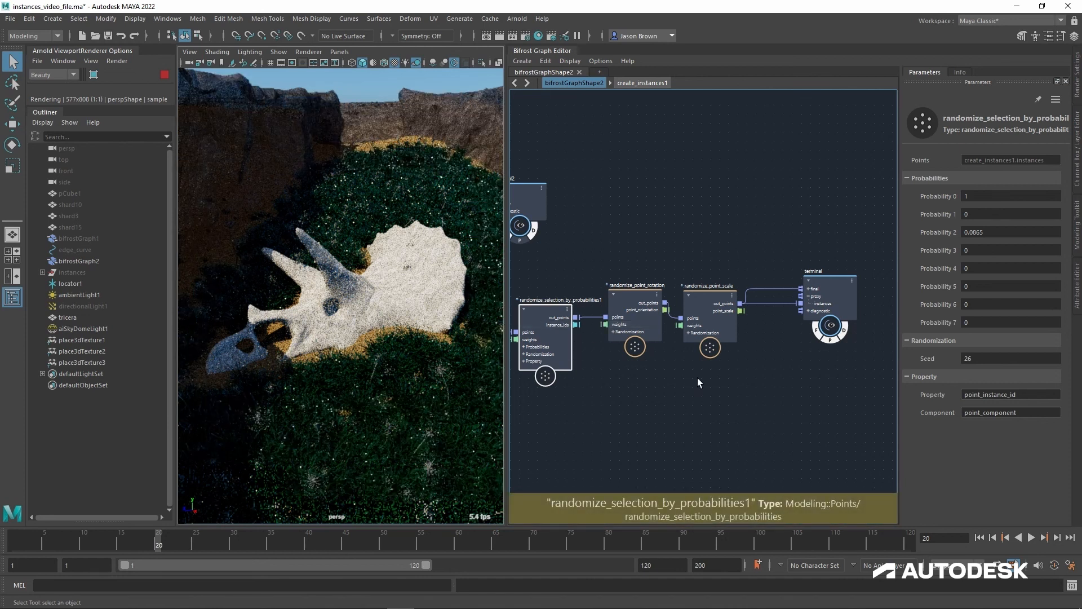
Step: Move create_instances1 right, closer to randomize_selection_by_probabilities1
middle_click_drag(651, 380, 756, 314)
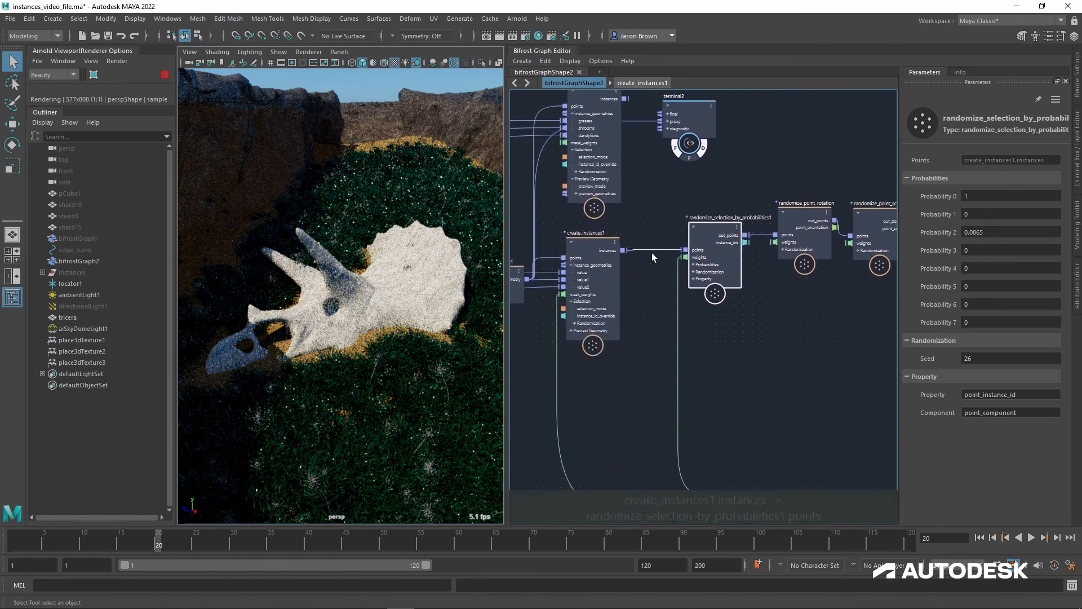
left_click(609, 252)
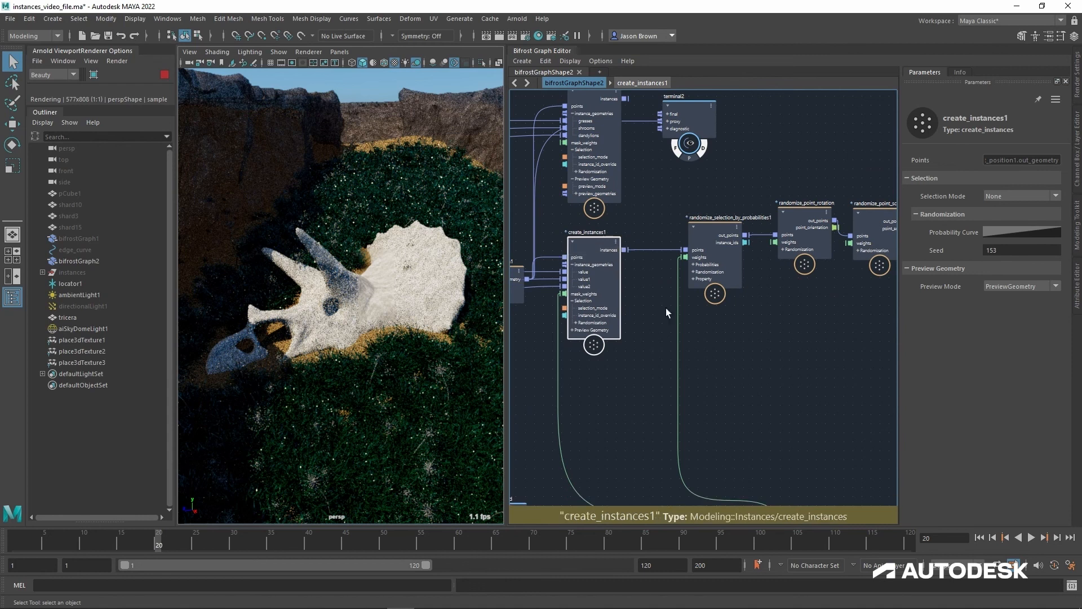
middle_click_drag(667, 312, 644, 343, "alt")
right_click_drag(644, 344, 732, 378, "alt")
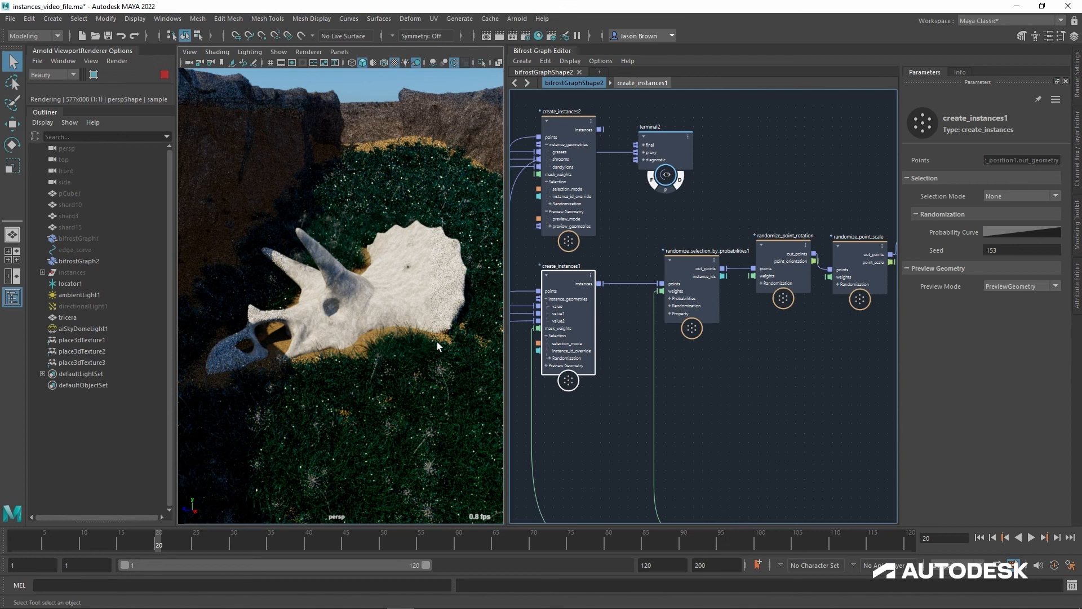
middle_click_drag(793, 352, 780, 390)
scroll(793, 300, "down", 2)
scroll(805, 395, "up", 1)
middle_click_drag(710, 348, 722, 370)
scroll(737, 372, "up", 1)
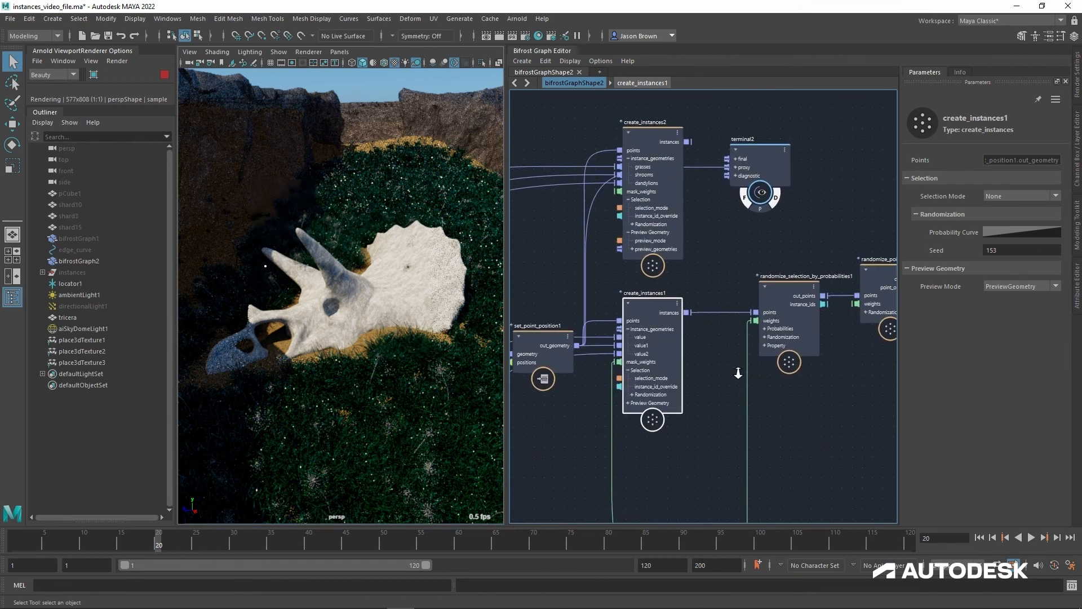
left_click_drag(664, 306, 701, 305)
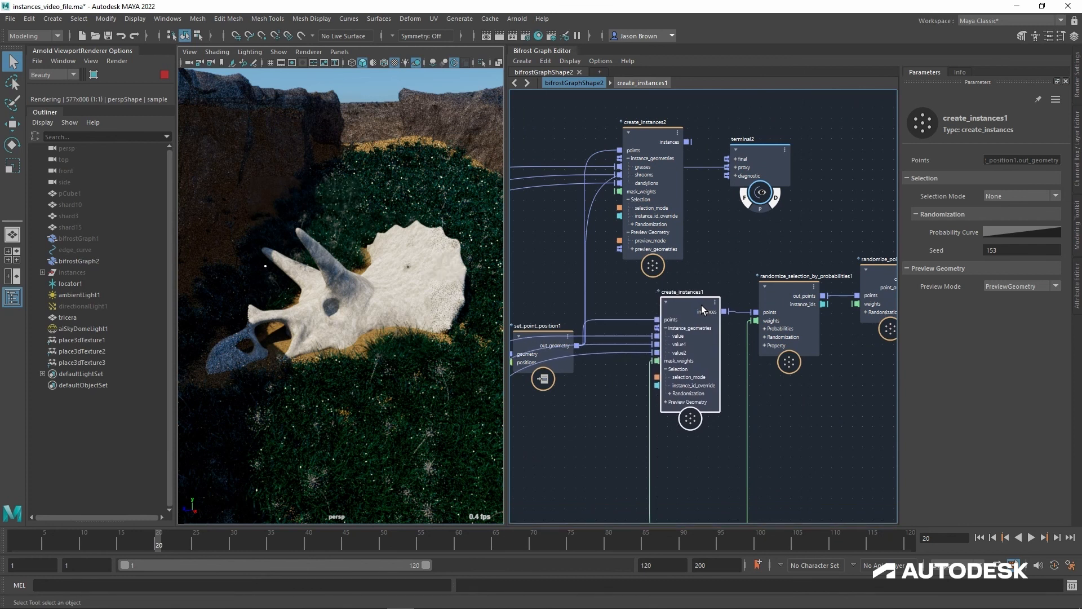
middle_click_drag(691, 305, 719, 323)
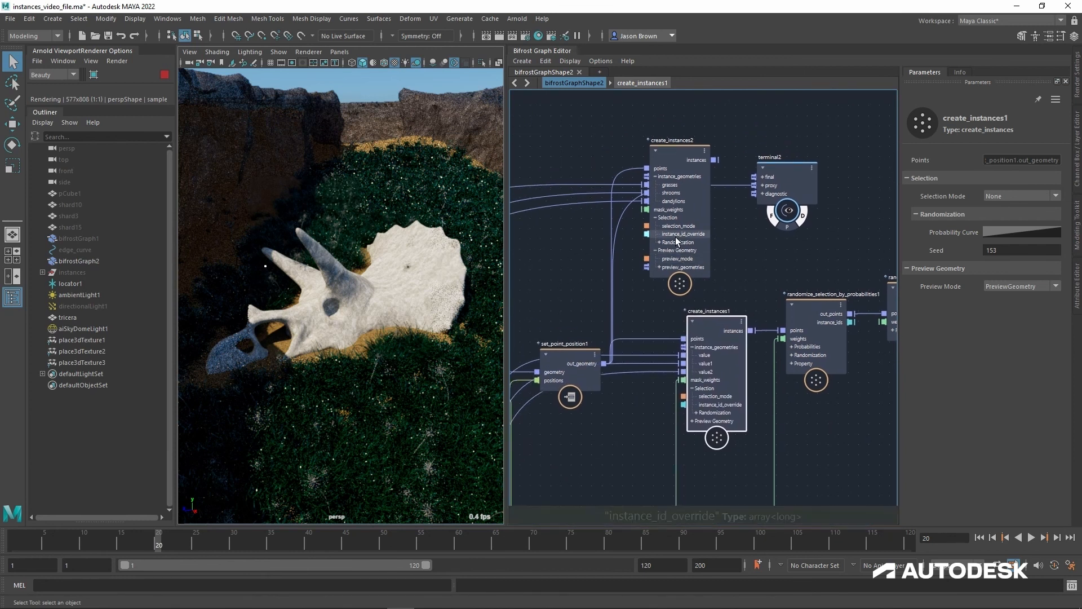
Step: Review create_instances1's geometry and selection inputs against randomize_selection_by_probabilities1's outputs and probability settings
middle_click_drag(860, 442, 864, 403)
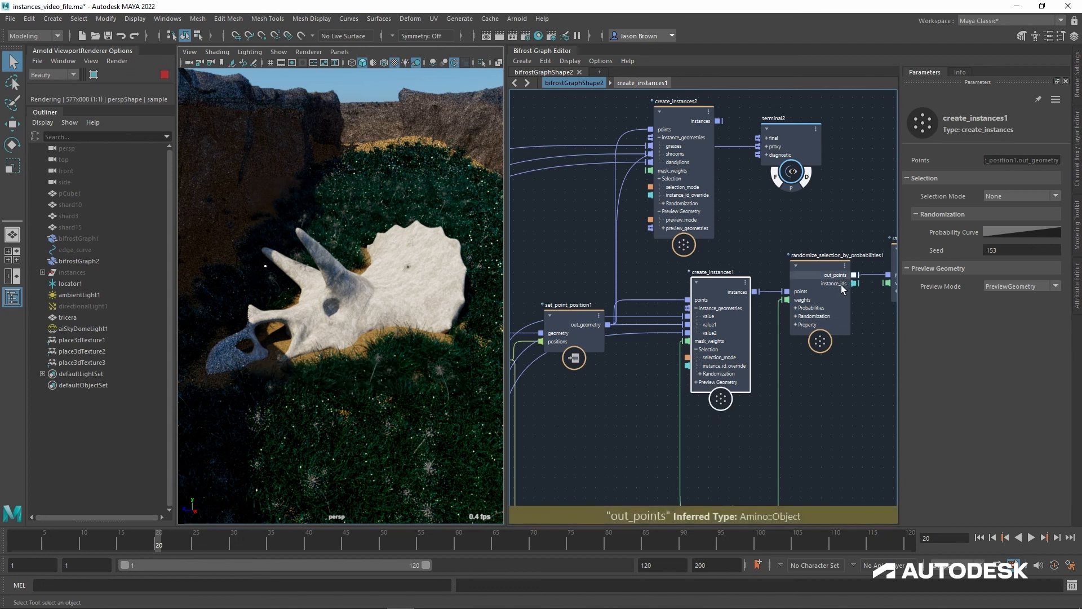
middle_click_drag(817, 359, 805, 335, "alt")
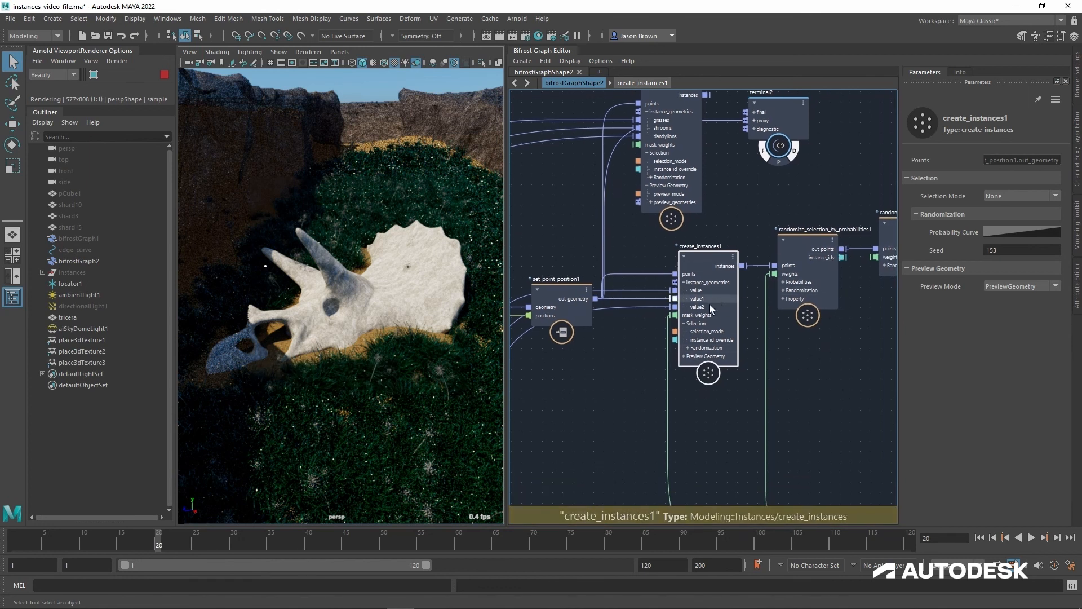
middle_click_drag(829, 382, 798, 367, "alt")
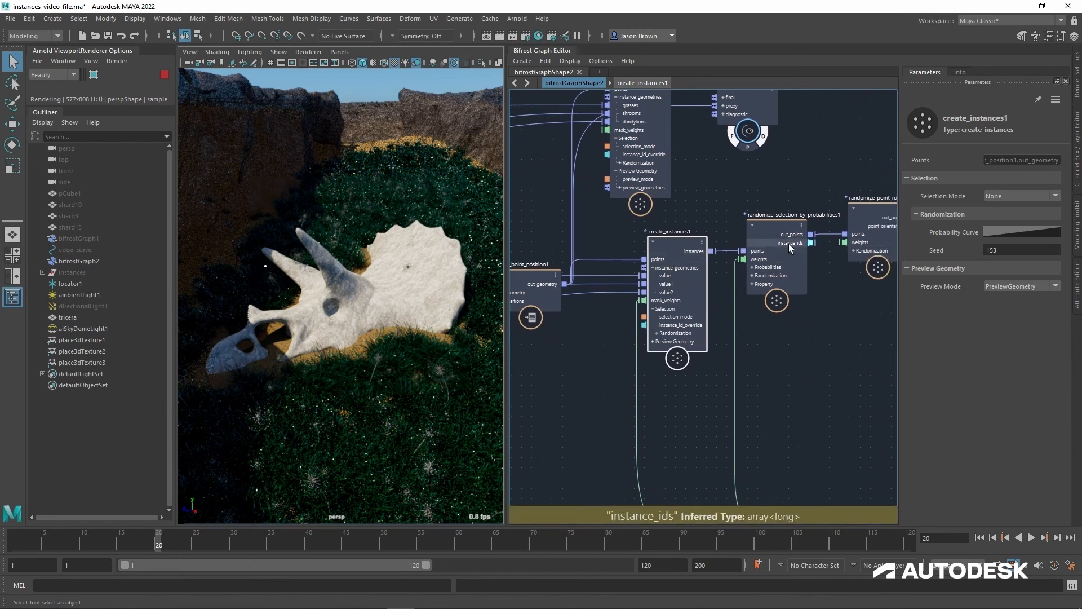
left_click(783, 276)
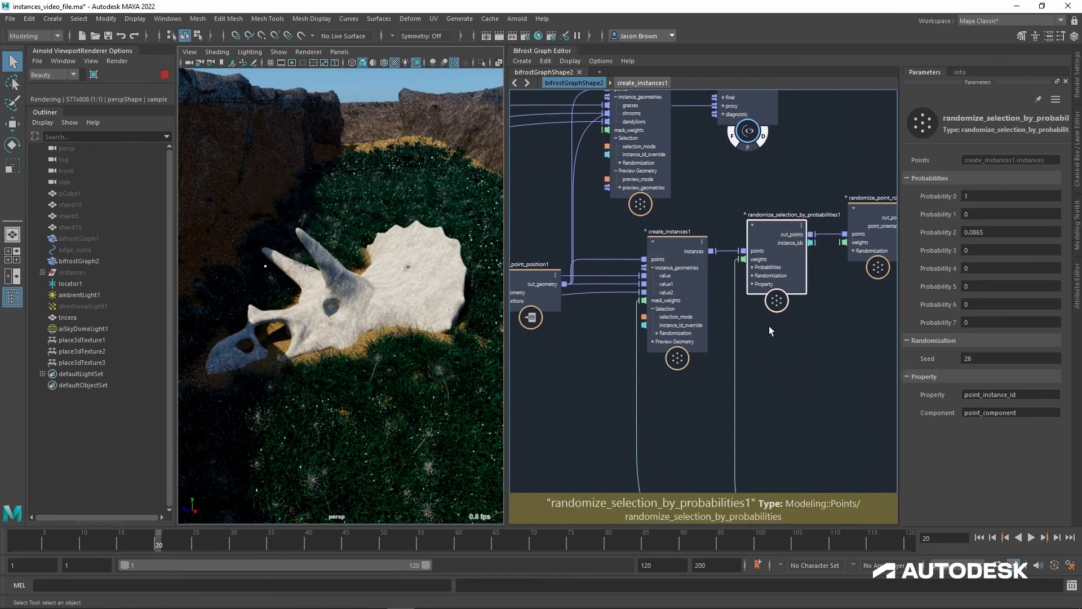
scroll(772, 333, "down", 1)
middle_click_drag(779, 345, 809, 333, "alt")
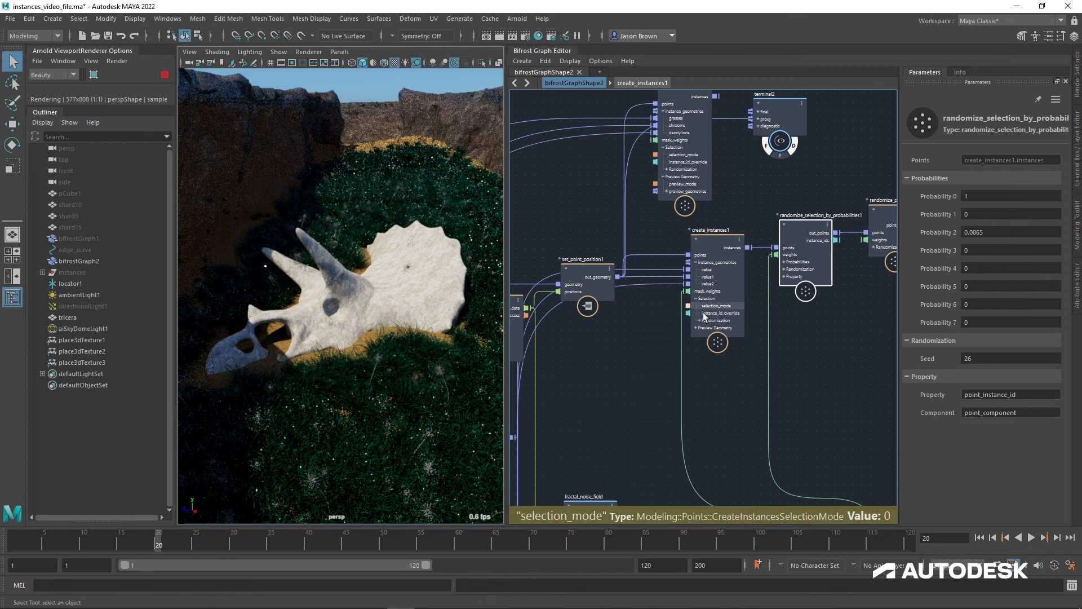